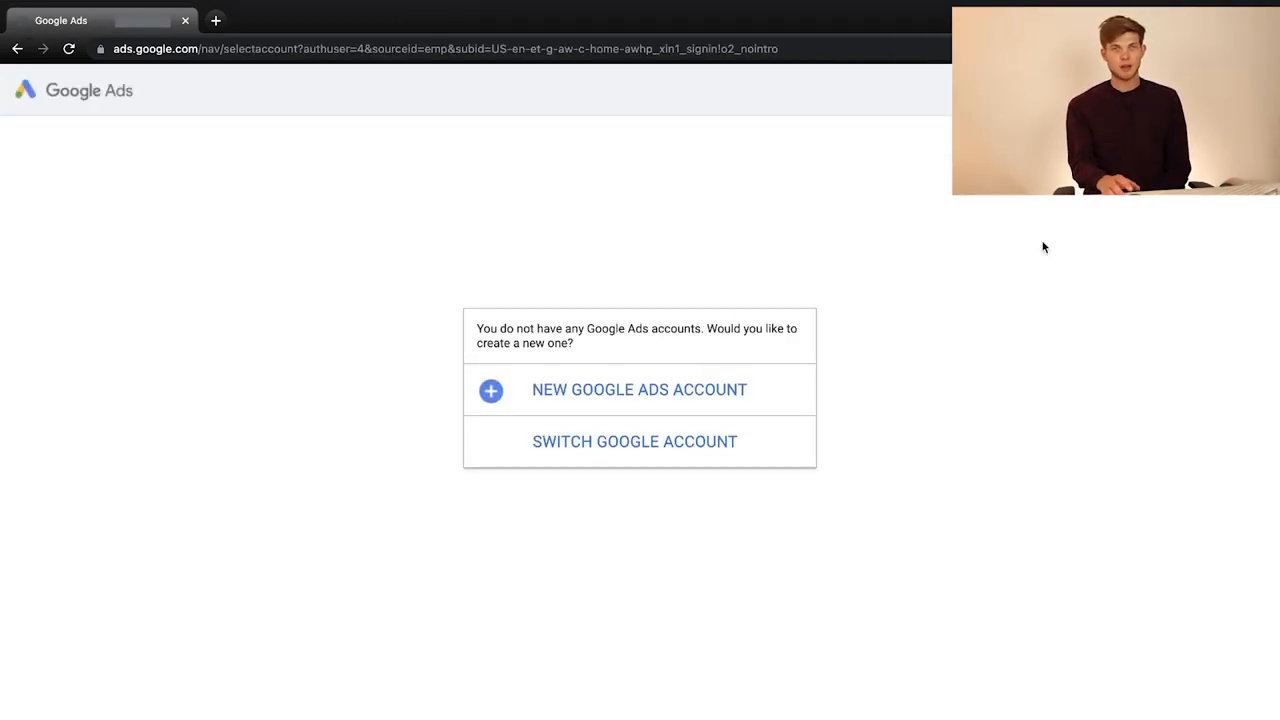
Start a new Google Ads account and switch its campaign setup to Expert Mode.
{"action": "left_click", "coordinate": [652, 392]}
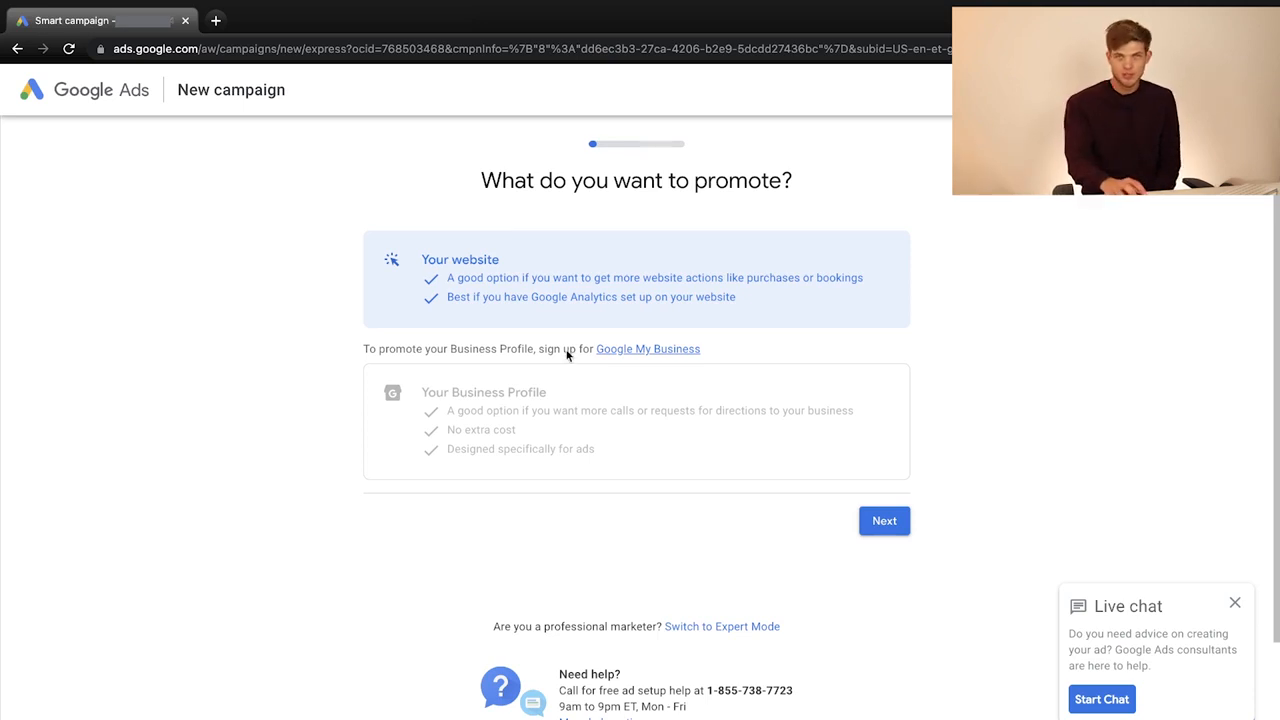
{"action": "left_click", "coordinate": [745, 626]}
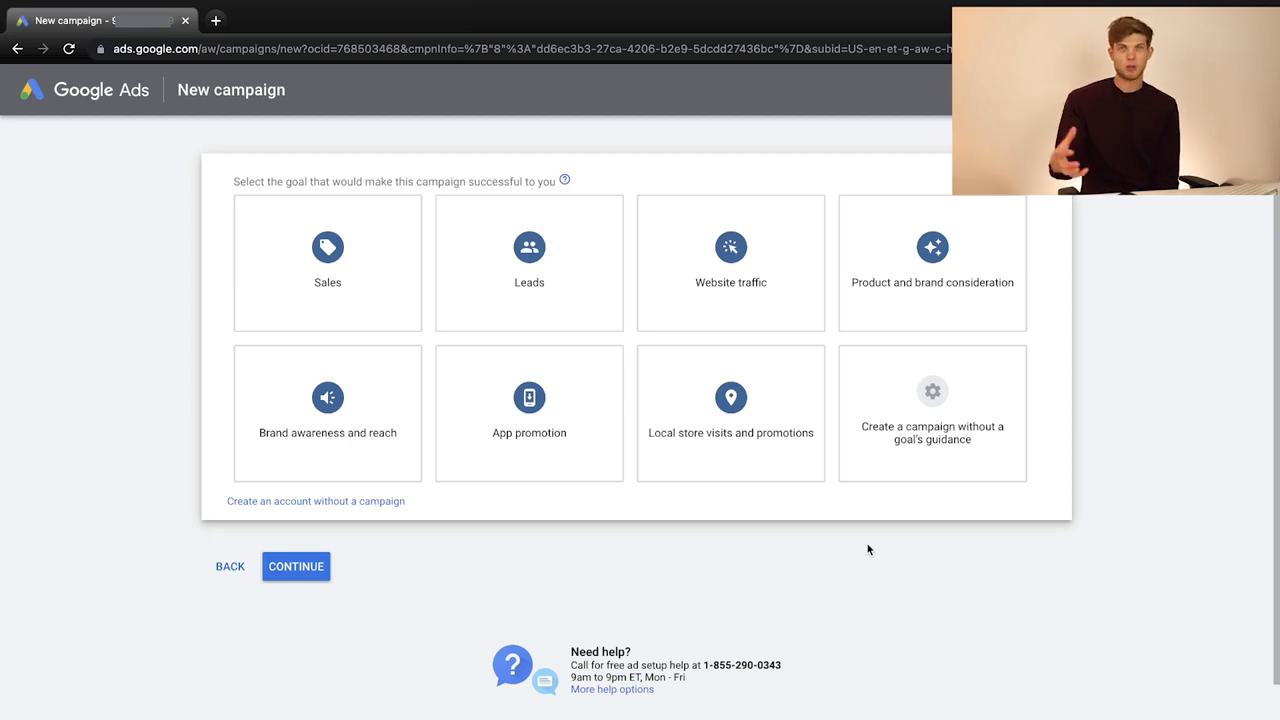
Compare the available campaign goals and choose Website traffic for the new campaign.
{"action": "mouse_move", "coordinate": [763, 317]}
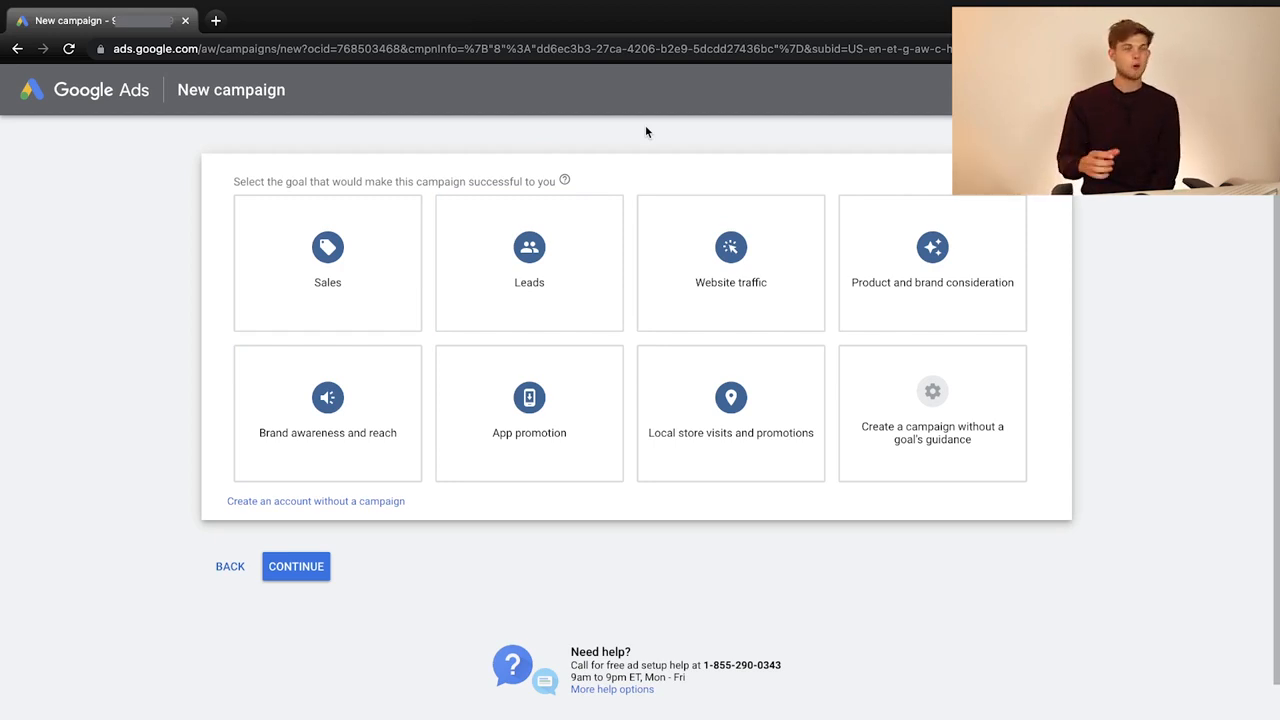
{"action": "mouse_move", "coordinate": [727, 224]}
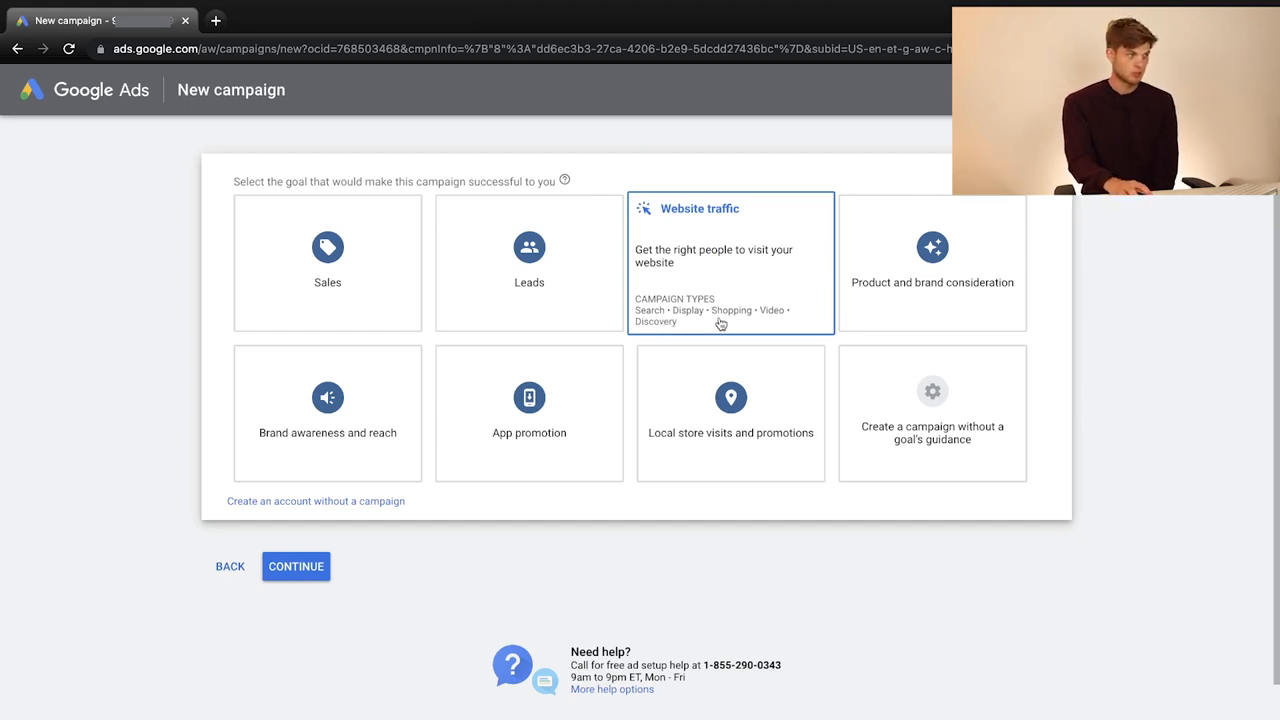
{"action": "mouse_move", "coordinate": [565, 318]}
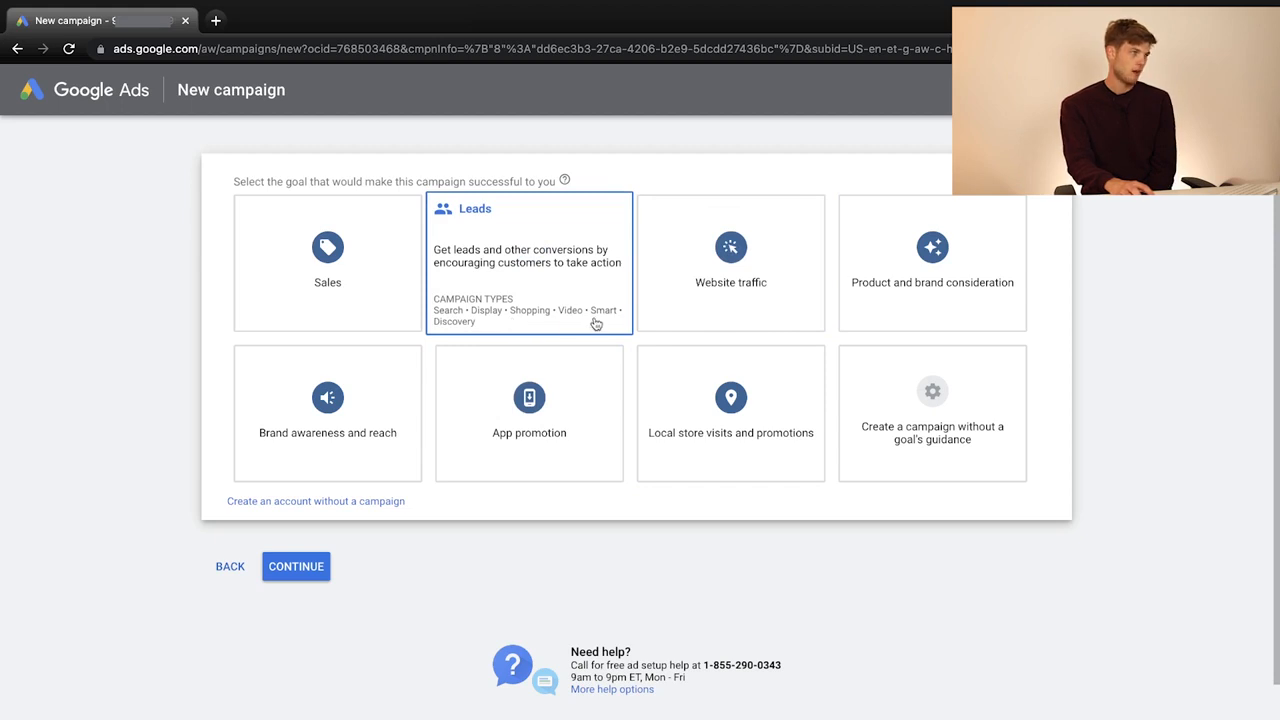
{"action": "mouse_move", "coordinate": [346, 457]}
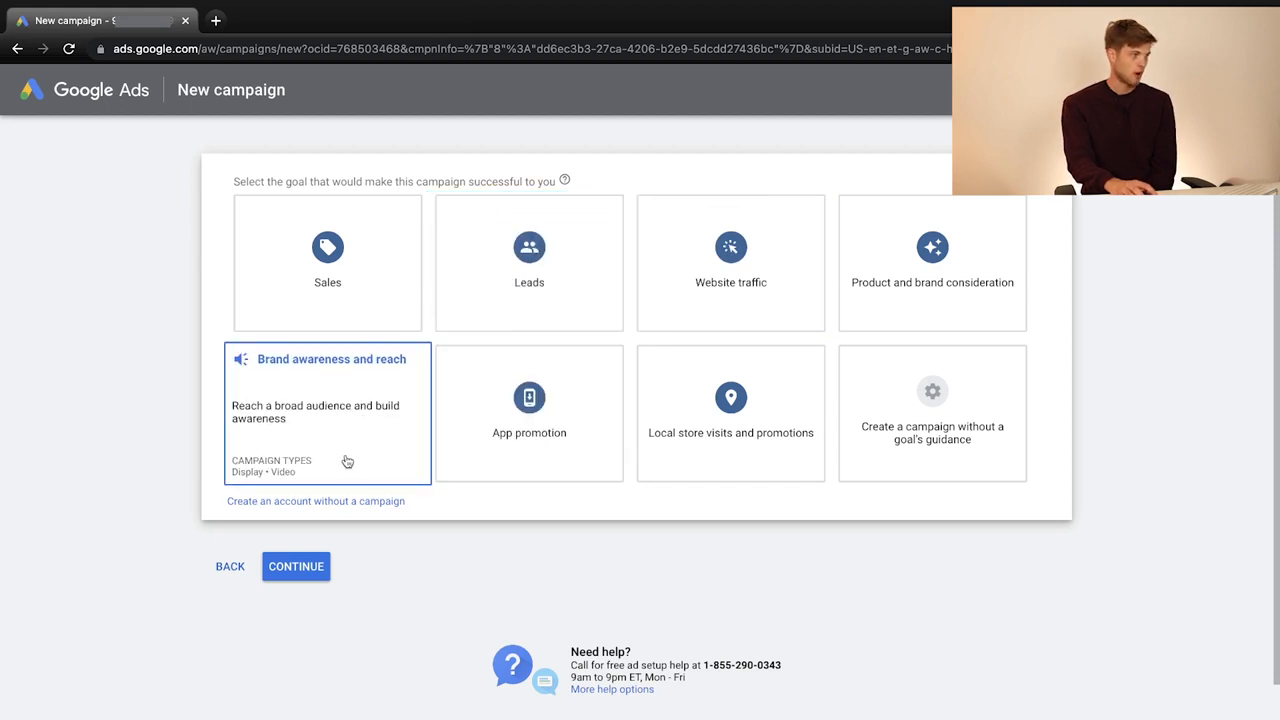
{"action": "mouse_move", "coordinate": [455, 478]}
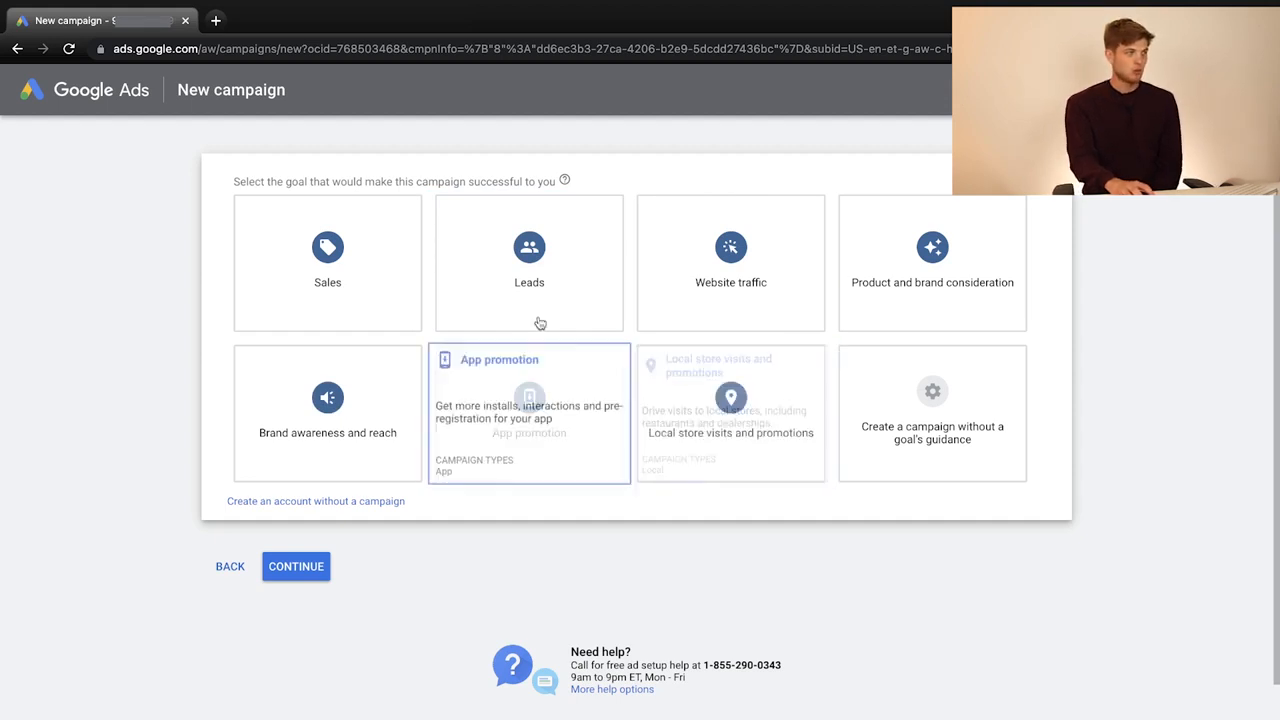
{"action": "mouse_move", "coordinate": [688, 278]}
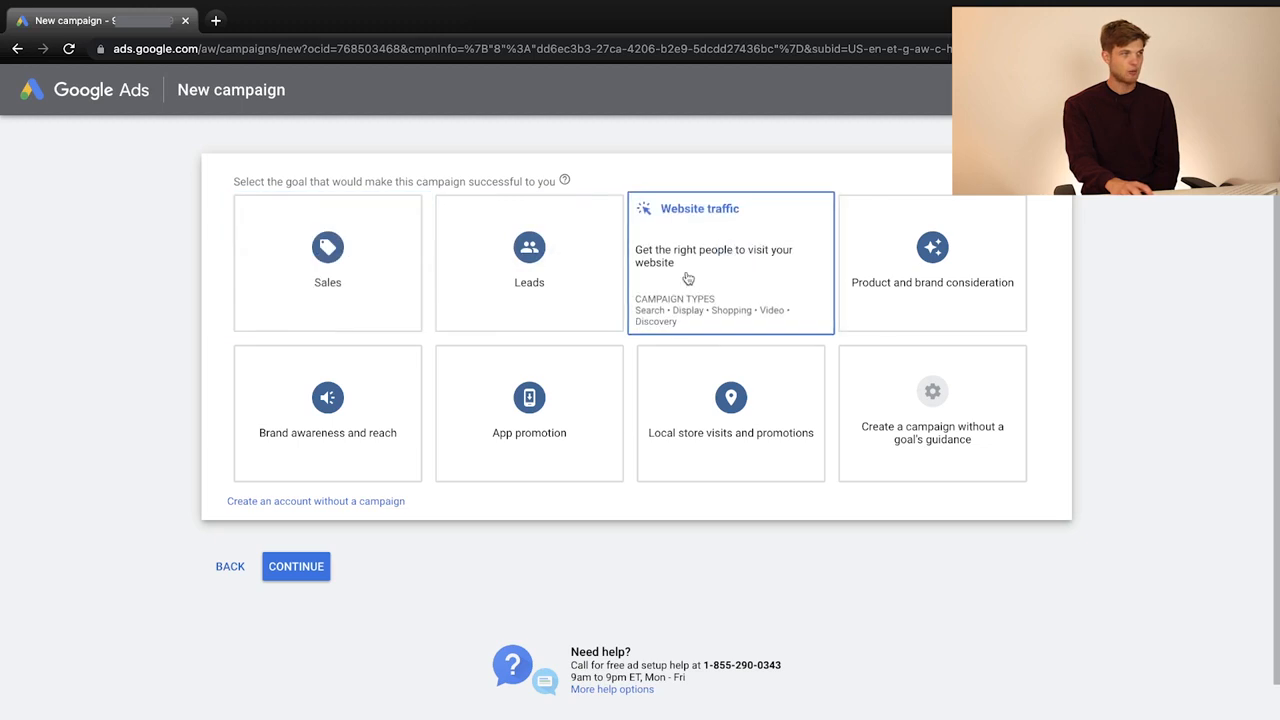
{"action": "left_click", "coordinate": [737, 287]}
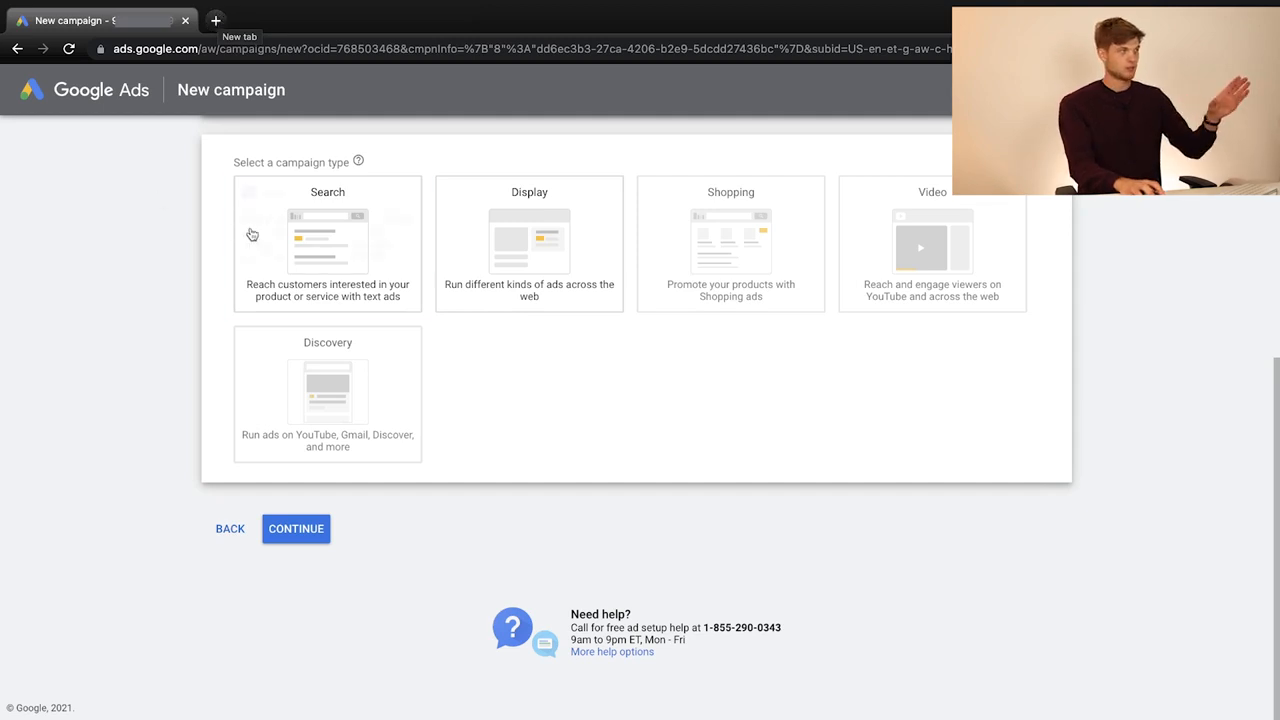
Search Google in a new browser tab for "marketing agency new york".
{"action": "left_click", "coordinate": [218, 20]}
{"action": "type", "text": "marketing age"}
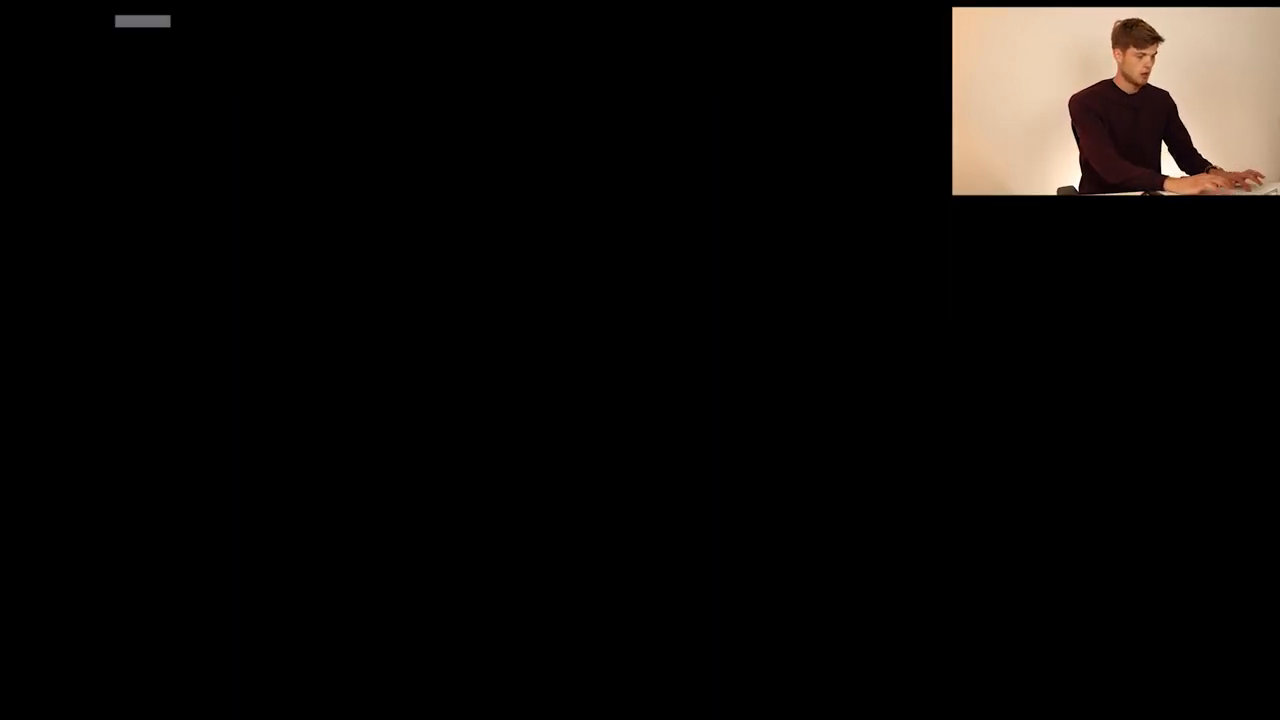
{"action": "type", "text": "ncy ney"}
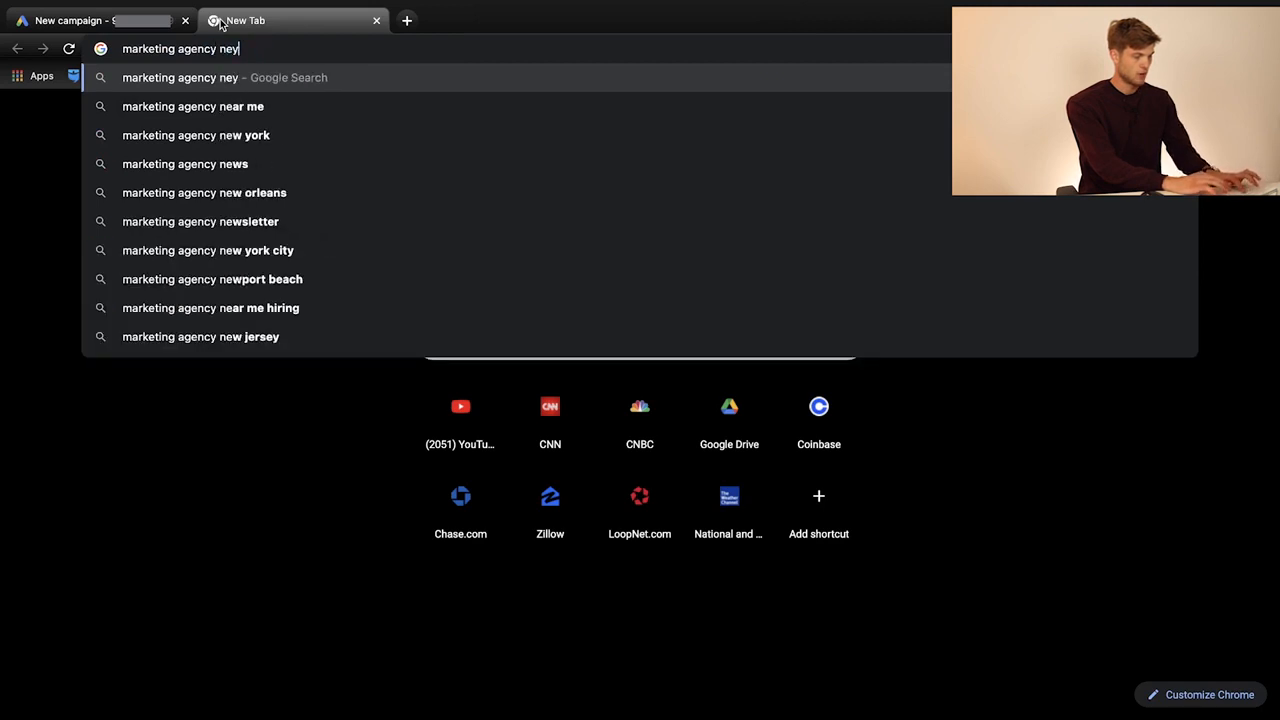
{"action": "key", "text": "BackSpace"}
{"action": "type", "text": "w"}
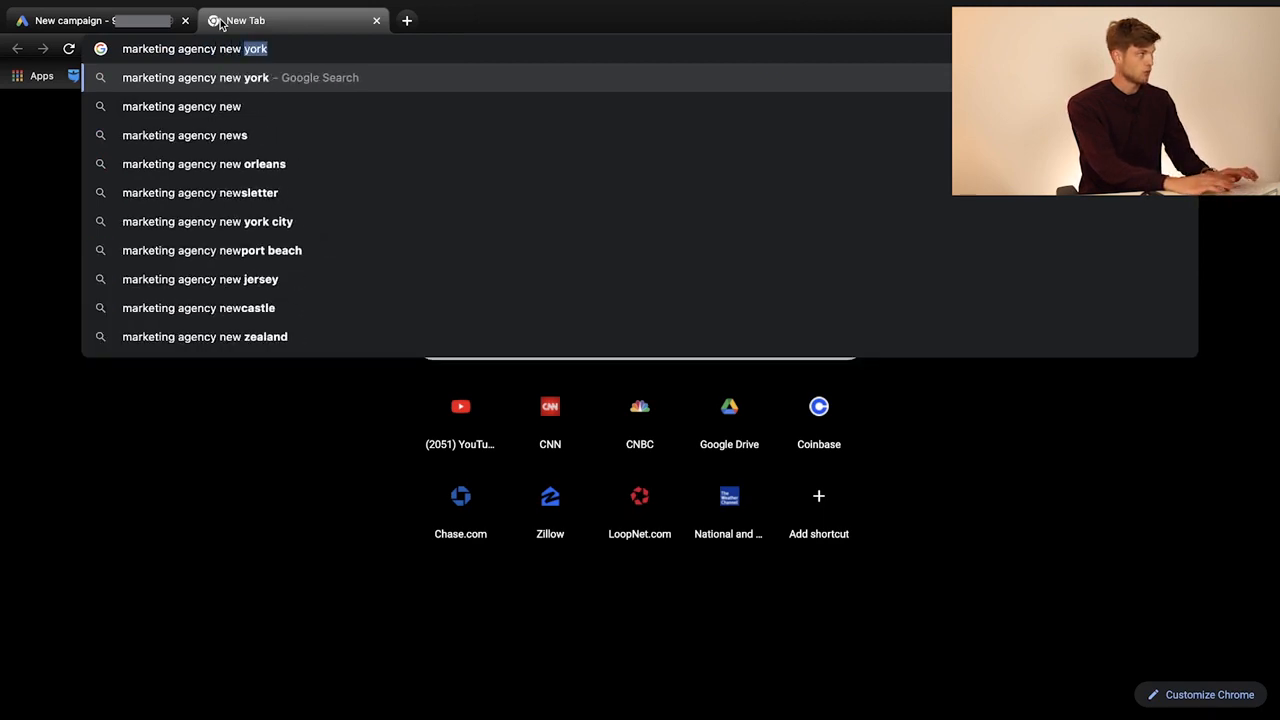
{"action": "key", "text": "Return"}
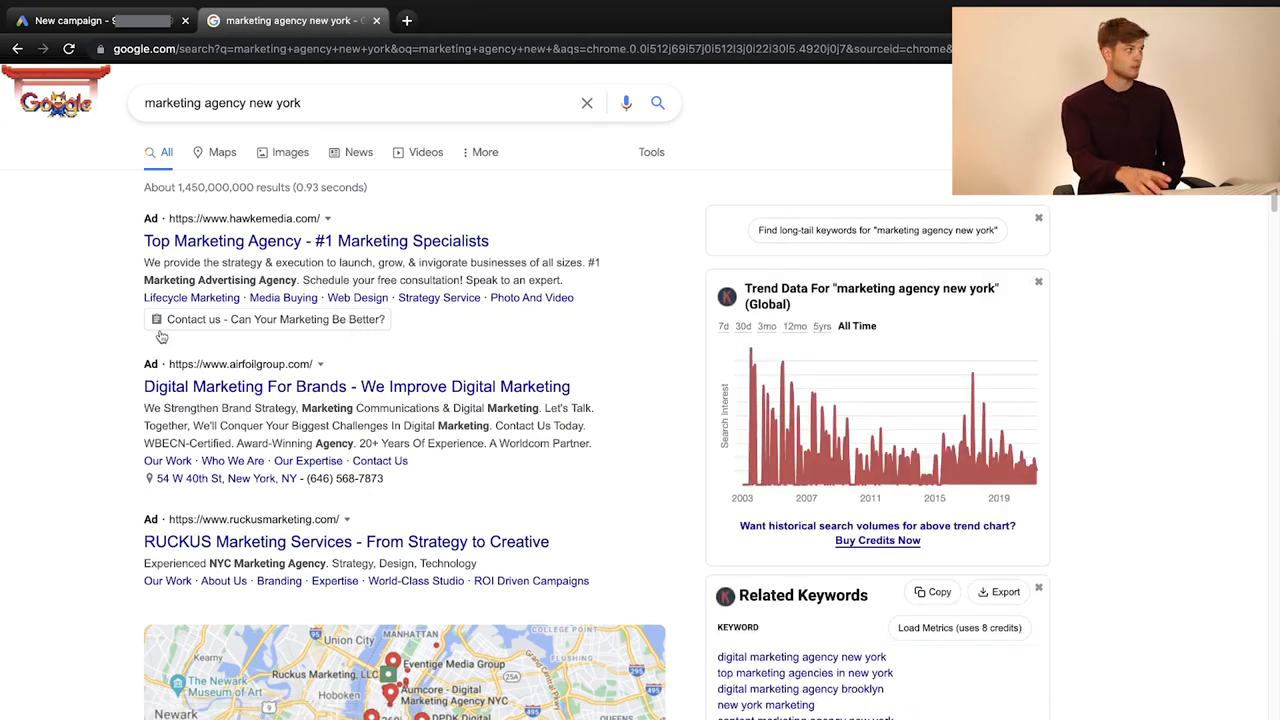
Examine the text ads among the marketing agency search results and return to the Google Ads campaign setup.
{"action": "left_click", "coordinate": [100, 21]}
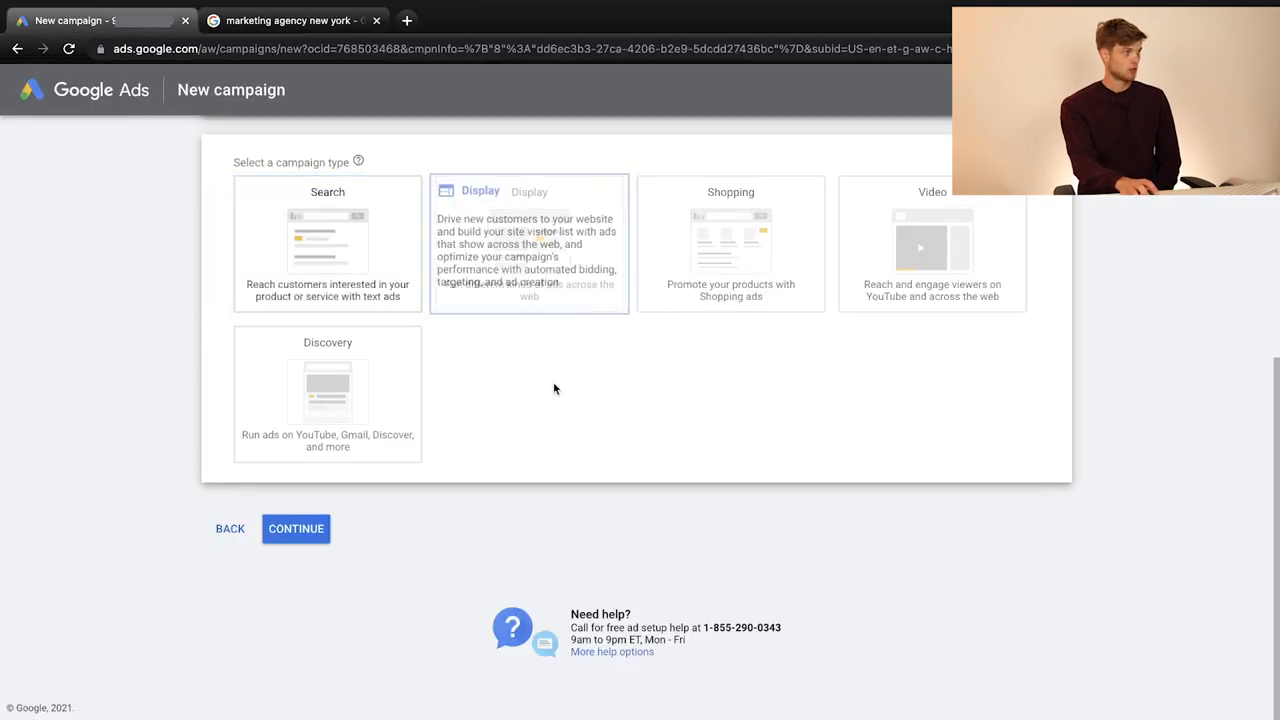
{"action": "left_click", "coordinate": [275, 24]}
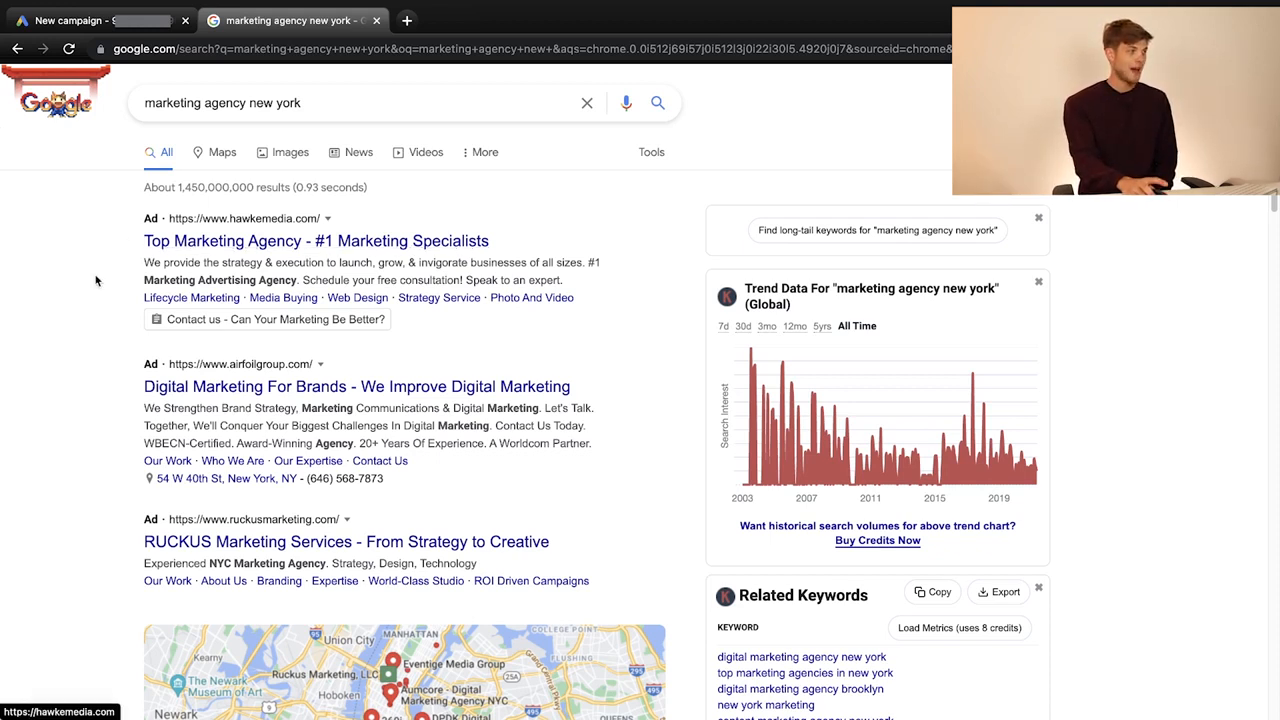
{"action": "scroll", "coordinate": [116, 505], "scroll_direction": "down", "scroll_amount": 5}
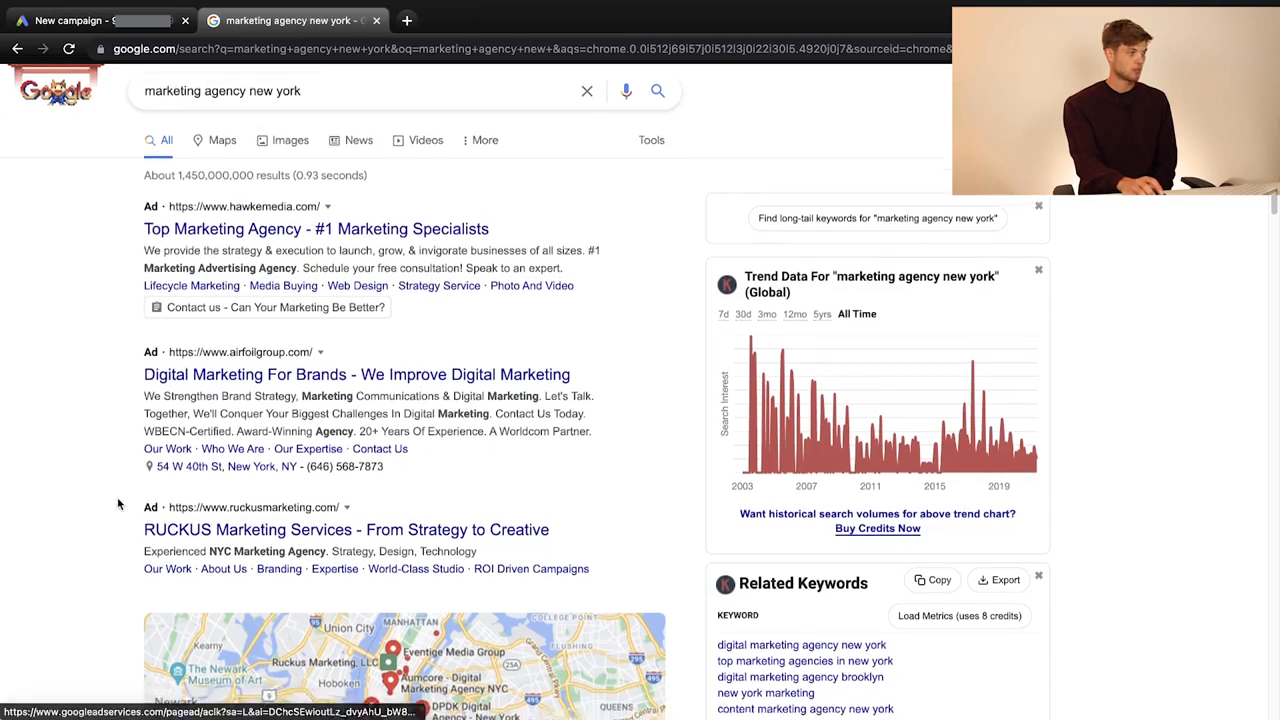
{"action": "scroll", "coordinate": [167, 422], "scroll_direction": "down", "scroll_amount": 4}
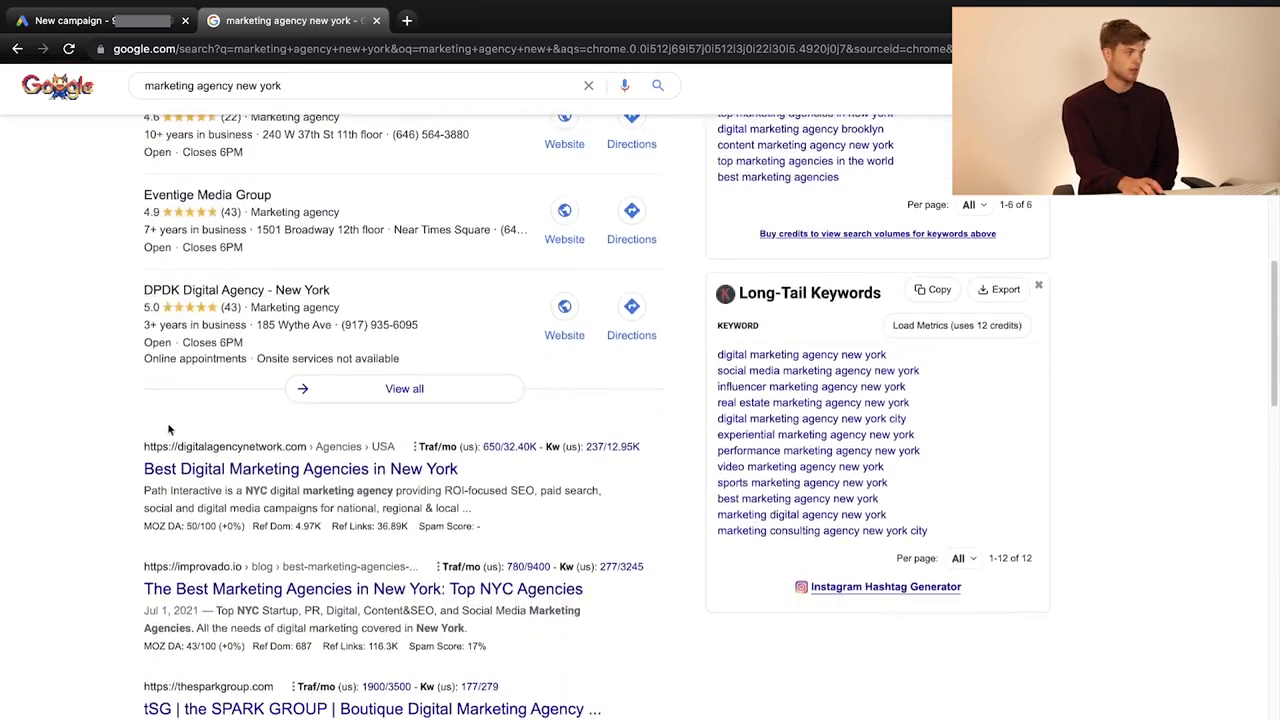
{"action": "scroll", "coordinate": [171, 419], "scroll_direction": "up", "scroll_amount": 9}
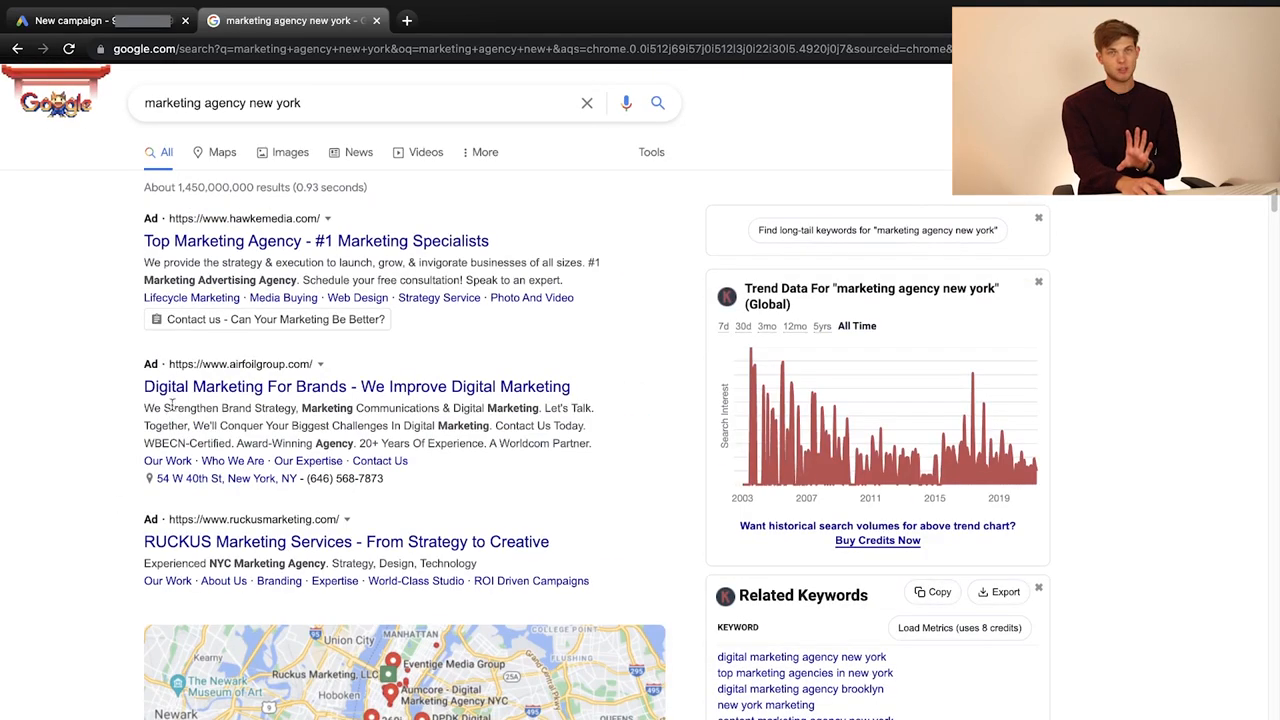
{"action": "left_click", "coordinate": [100, 21]}
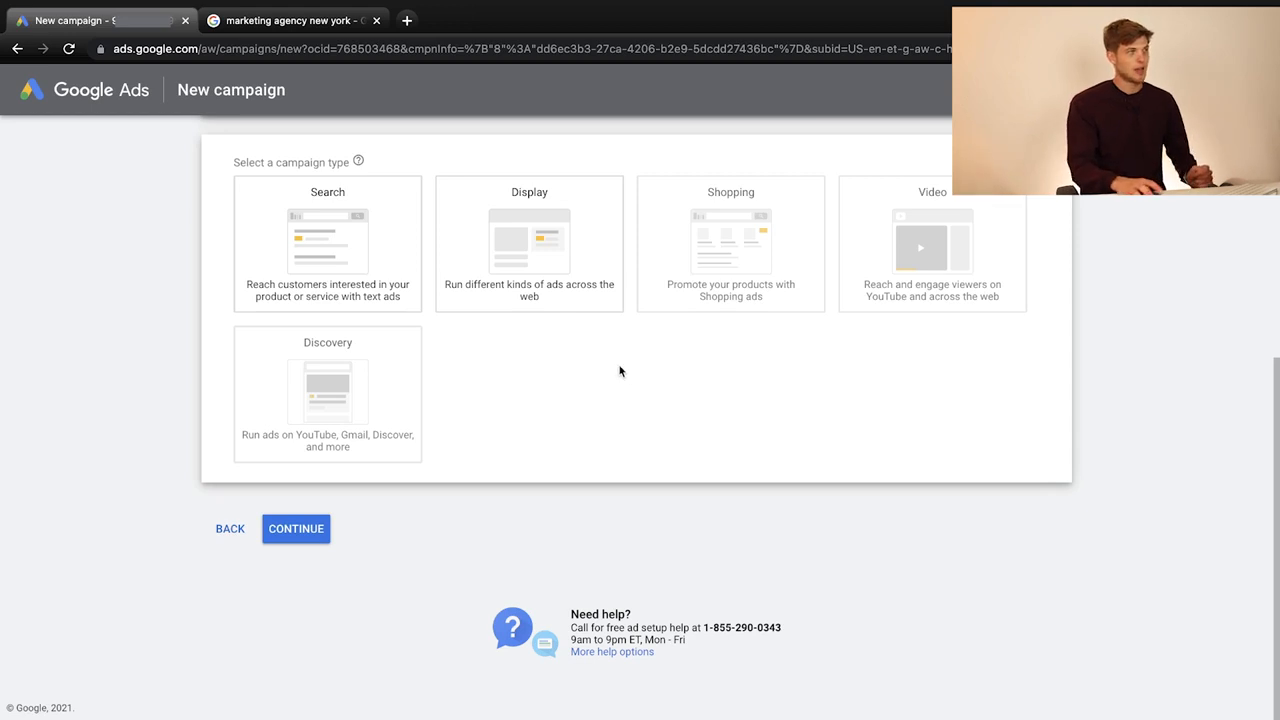
Search Google in another new browser tab for "organic protein powder" as an example for Shopping ads.
{"action": "mouse_move", "coordinate": [812, 301]}
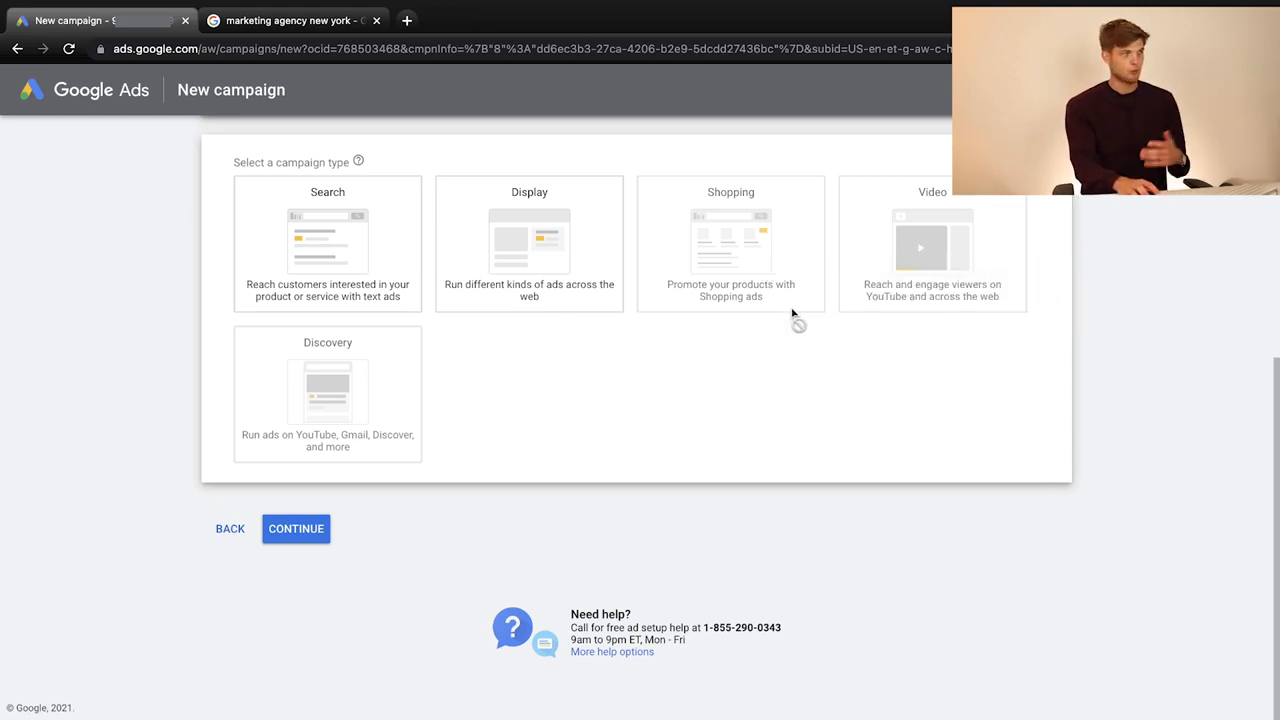
{"action": "mouse_move", "coordinate": [756, 306]}
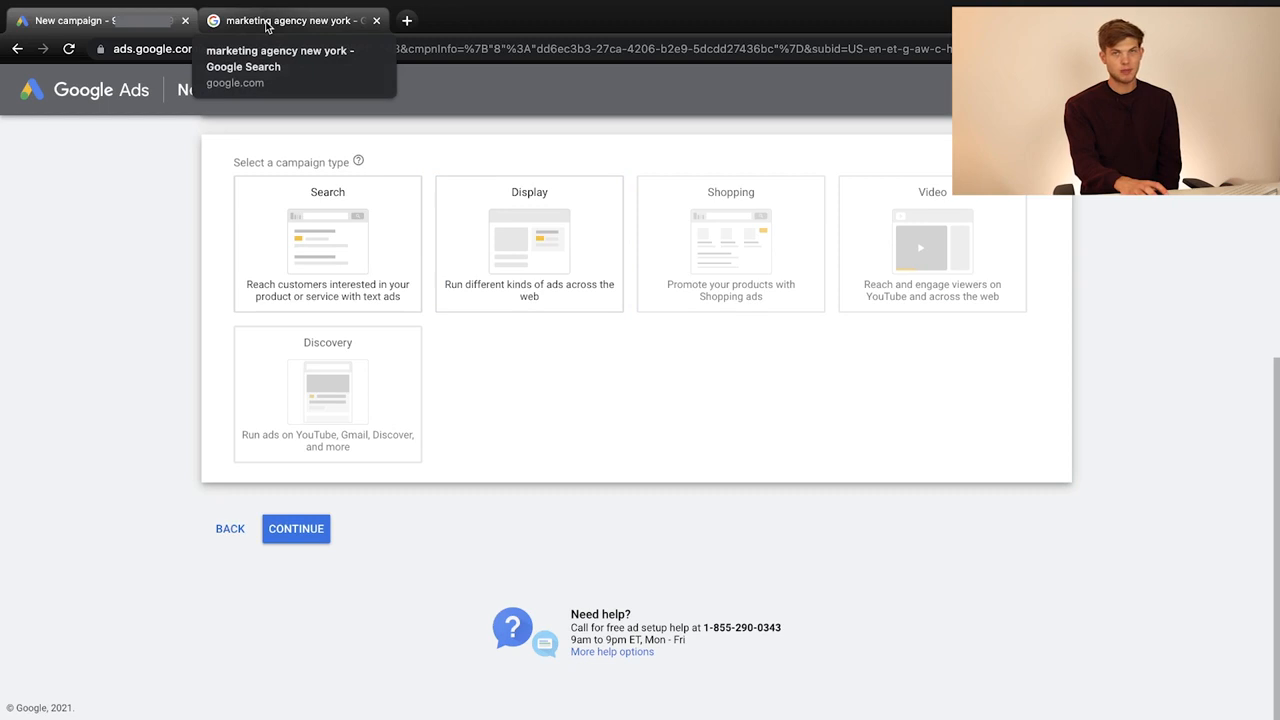
{"action": "left_click", "coordinate": [406, 21]}
{"action": "type", "text": "orgsani"}
{"action": "key", "text": "BackSpace"}
{"action": "key", "text": "BackSpace"}
{"action": "key", "text": "BackSpace"}
{"action": "key", "text": "BackSpace"}
{"action": "type", "text": "anic"}
{"action": "key", "text": "Return"}
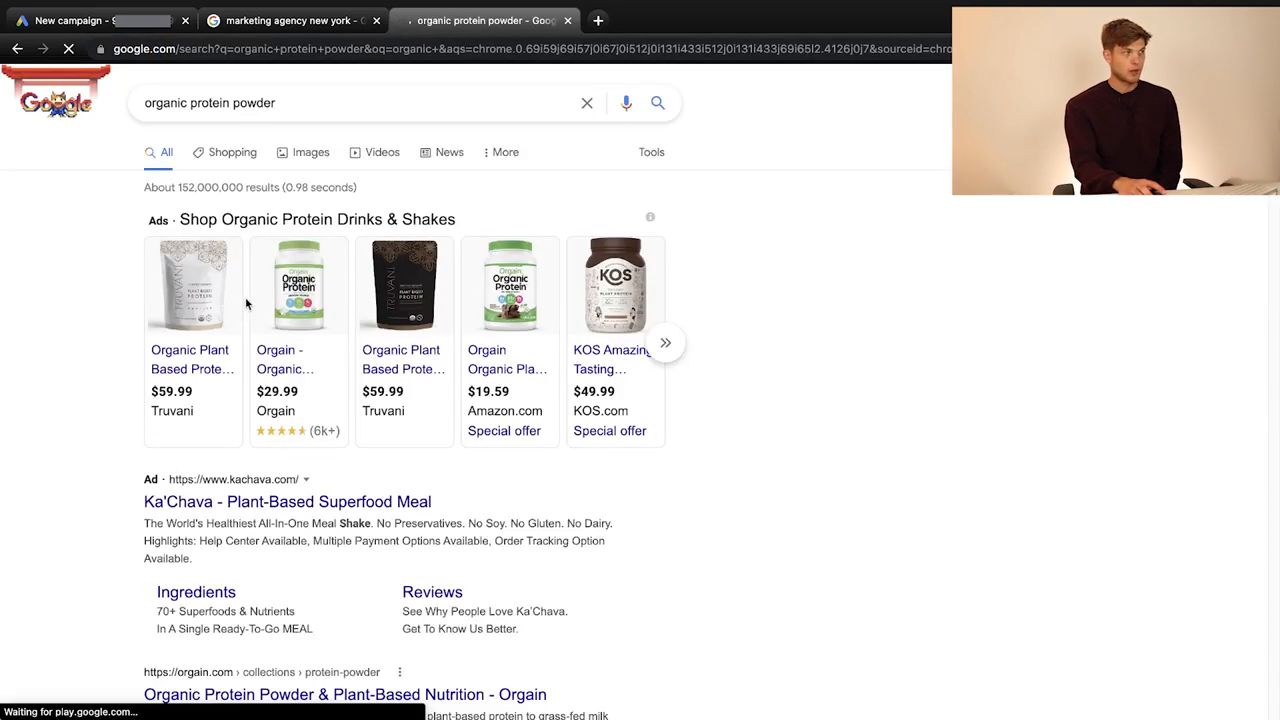
Show the Shopping results for organic protein powder and examine the sponsored product ads.
{"action": "left_click", "coordinate": [214, 155]}
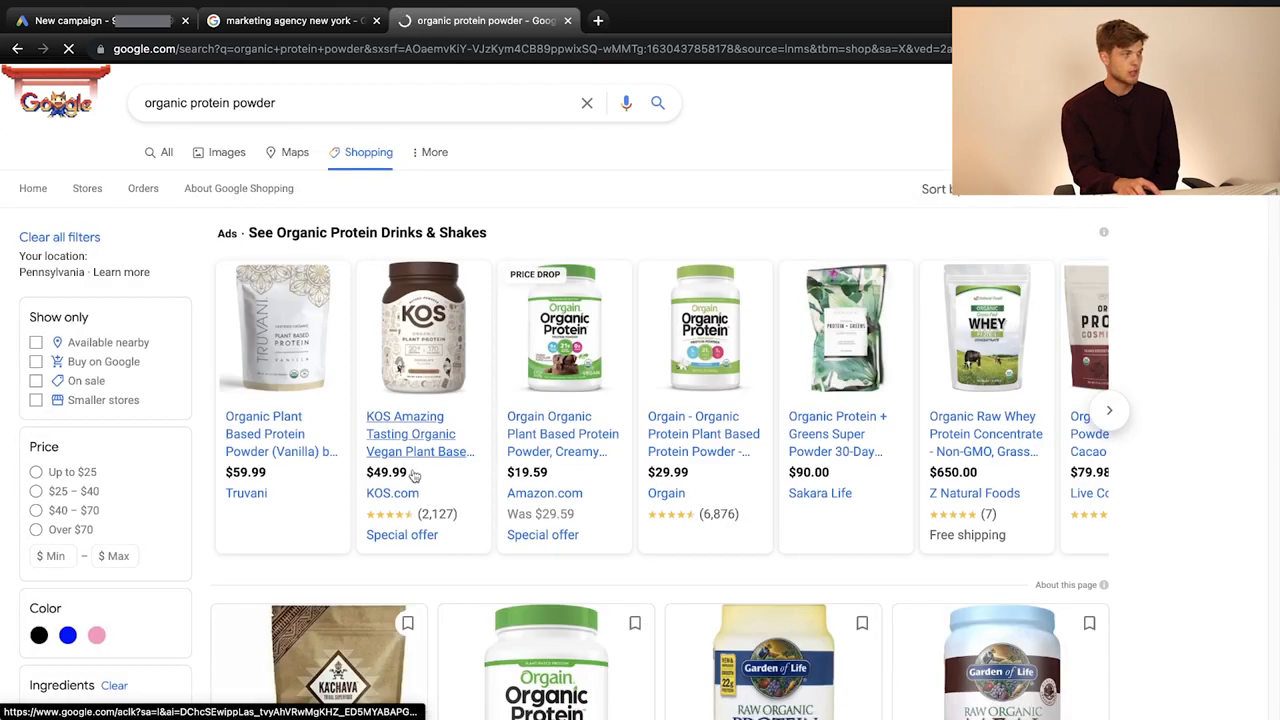
{"action": "scroll", "coordinate": [414, 476], "scroll_direction": "down", "scroll_amount": 5}
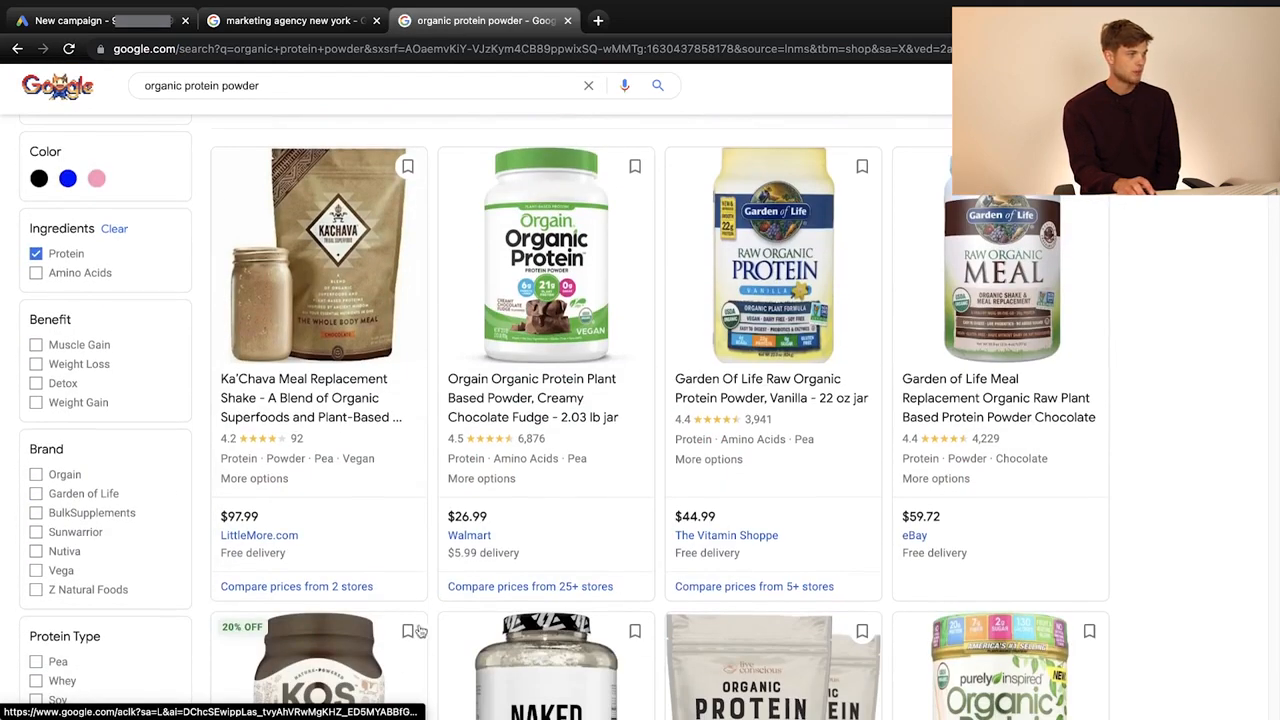
{"action": "scroll", "coordinate": [603, 338], "scroll_direction": "down", "scroll_amount": 5}
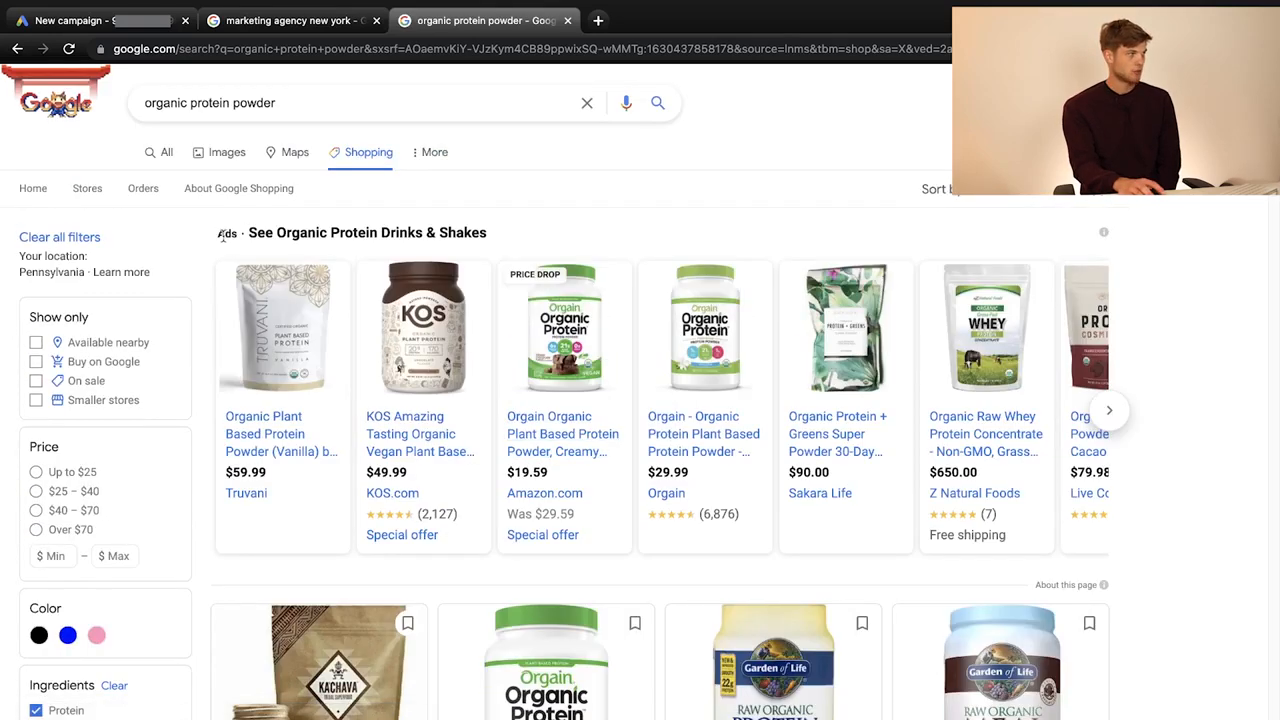
{"action": "left_click_drag", "start_coordinate": [218, 236], "coordinate": [491, 237]}
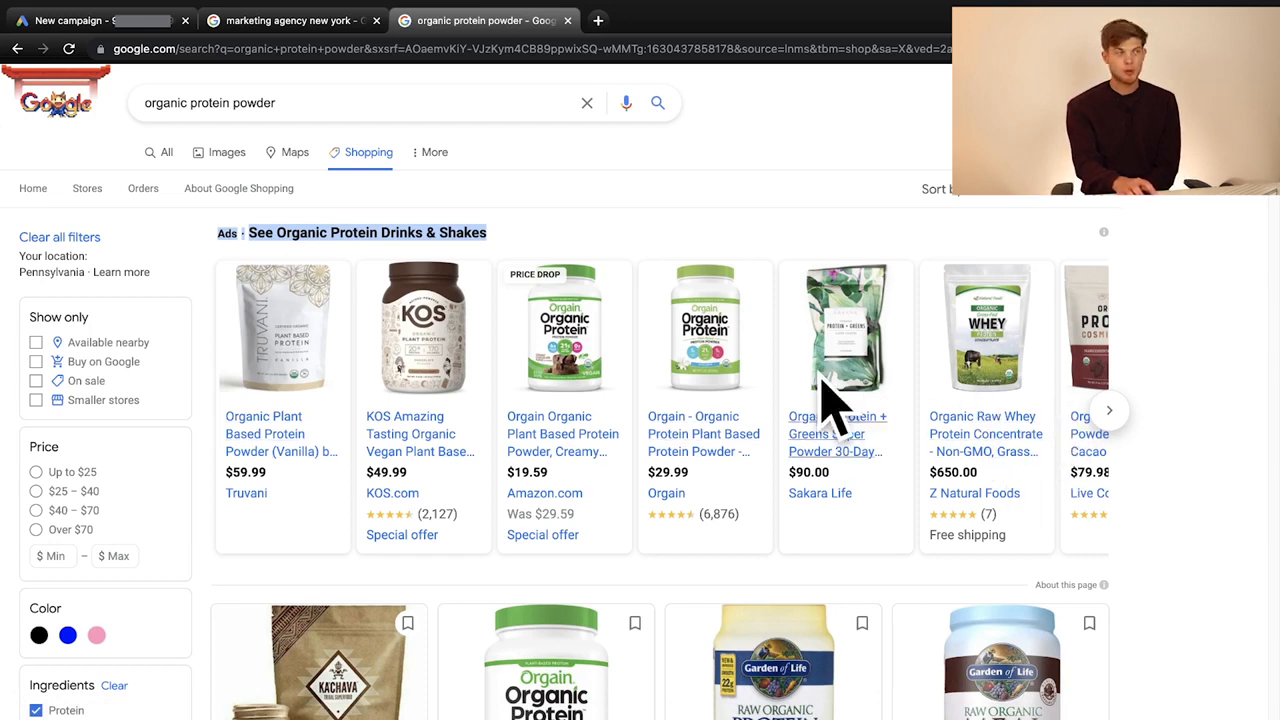
{"action": "left_click", "coordinate": [560, 220]}
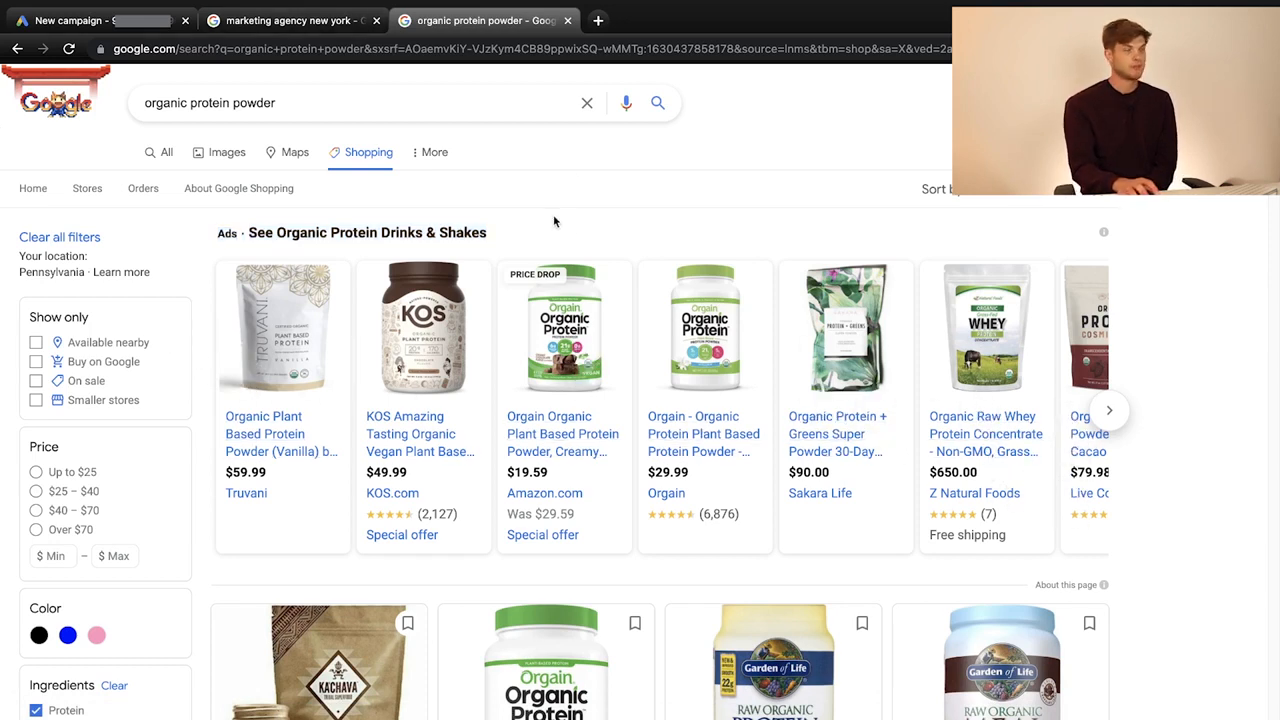
Return to the Google Ads campaign setup and choose Search as the campaign type.
{"action": "mouse_move", "coordinate": [458, 30]}
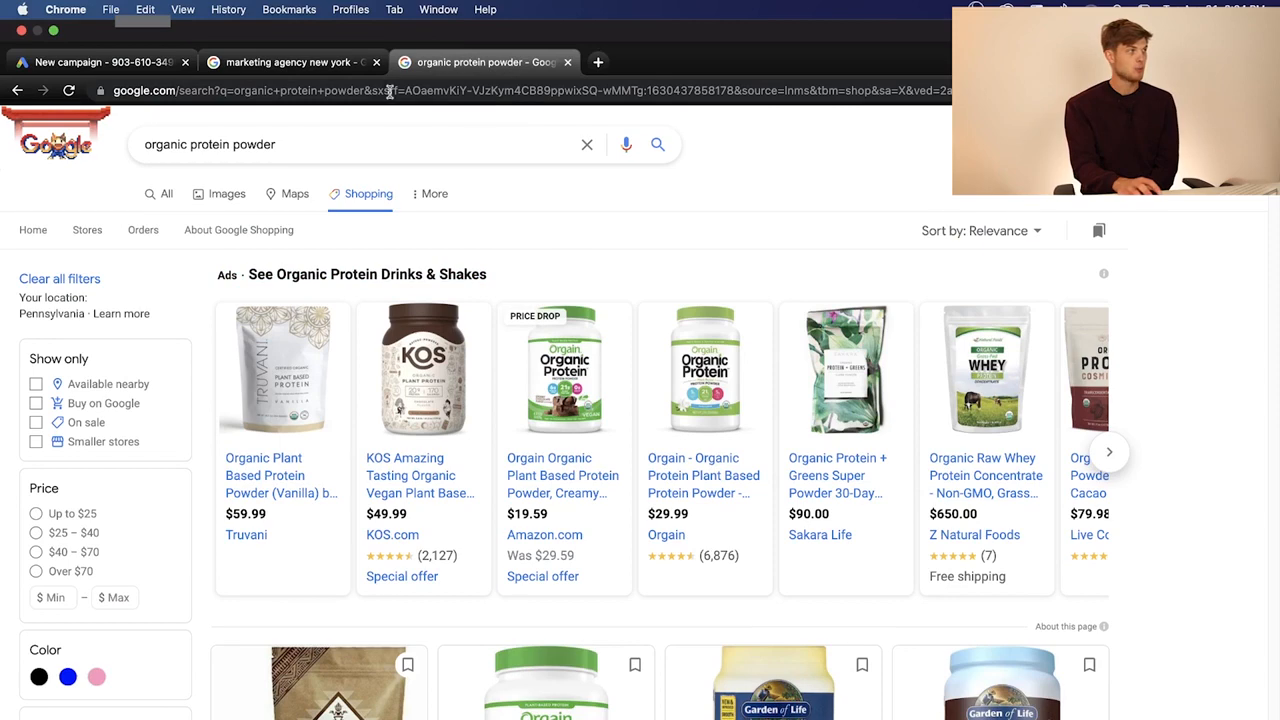
{"action": "left_click", "coordinate": [298, 63]}
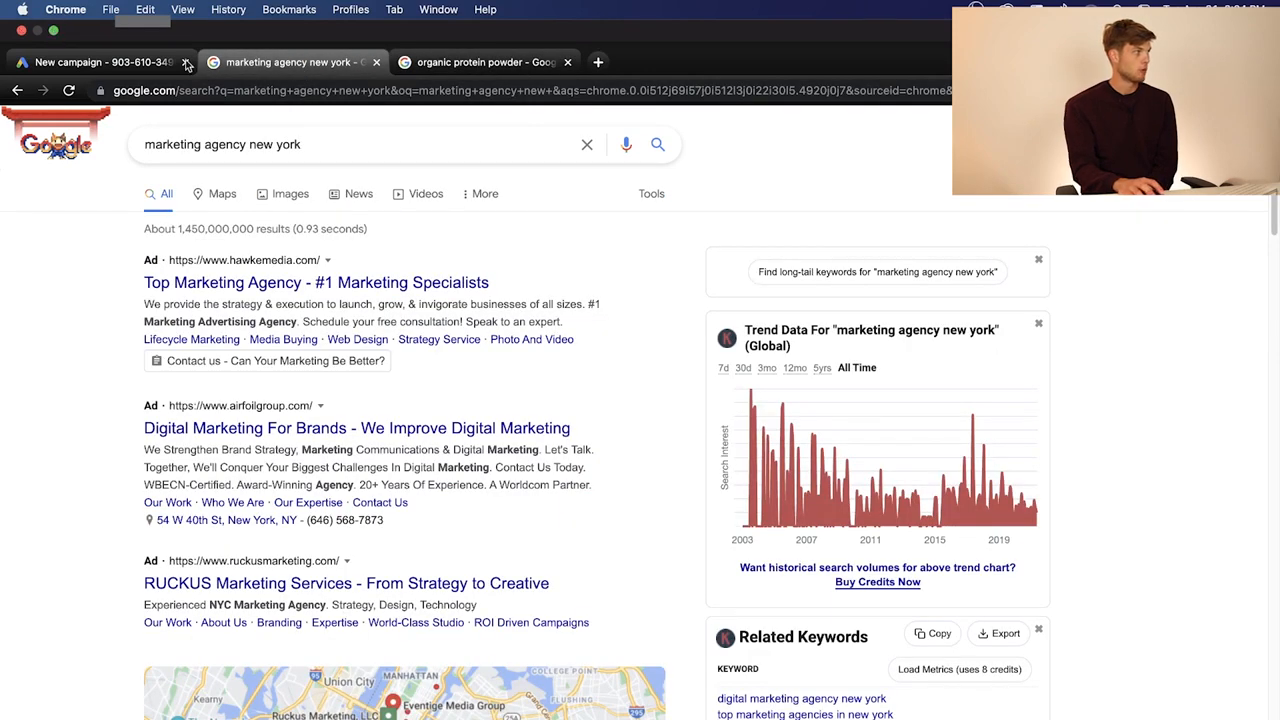
{"action": "left_click", "coordinate": [67, 25]}
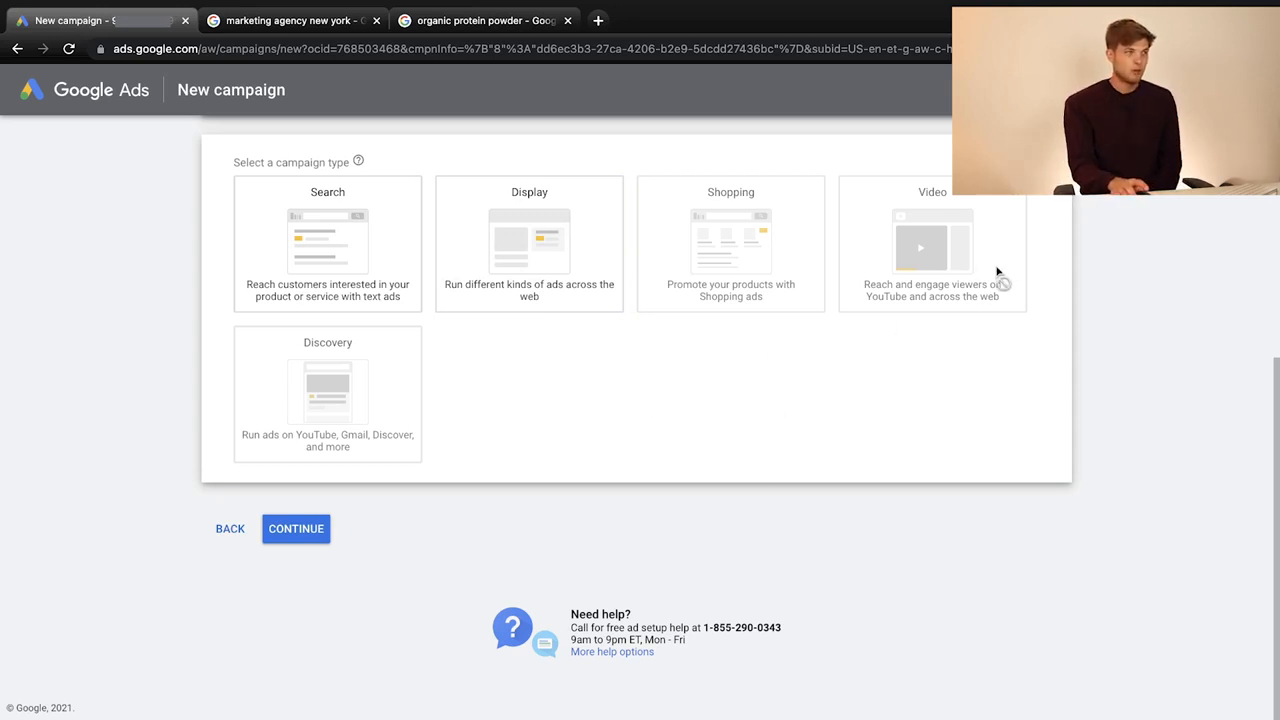
{"action": "mouse_move", "coordinate": [970, 297]}
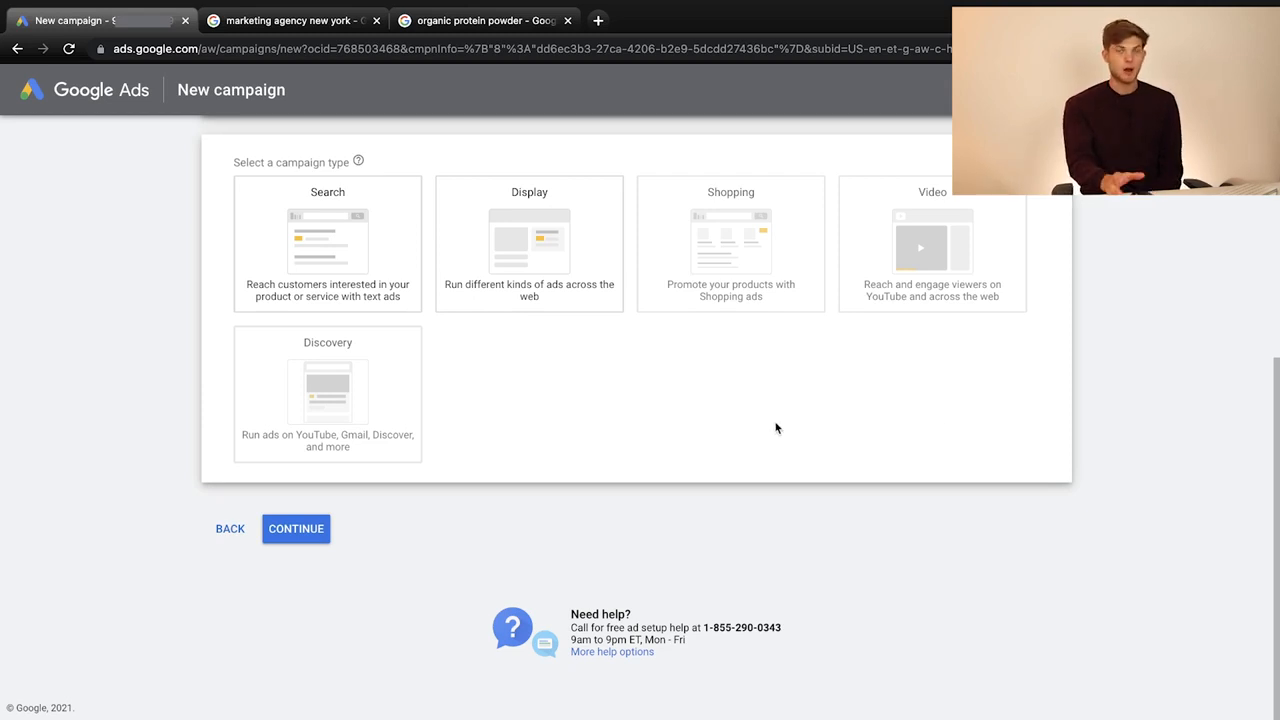
{"action": "mouse_move", "coordinate": [255, 455]}
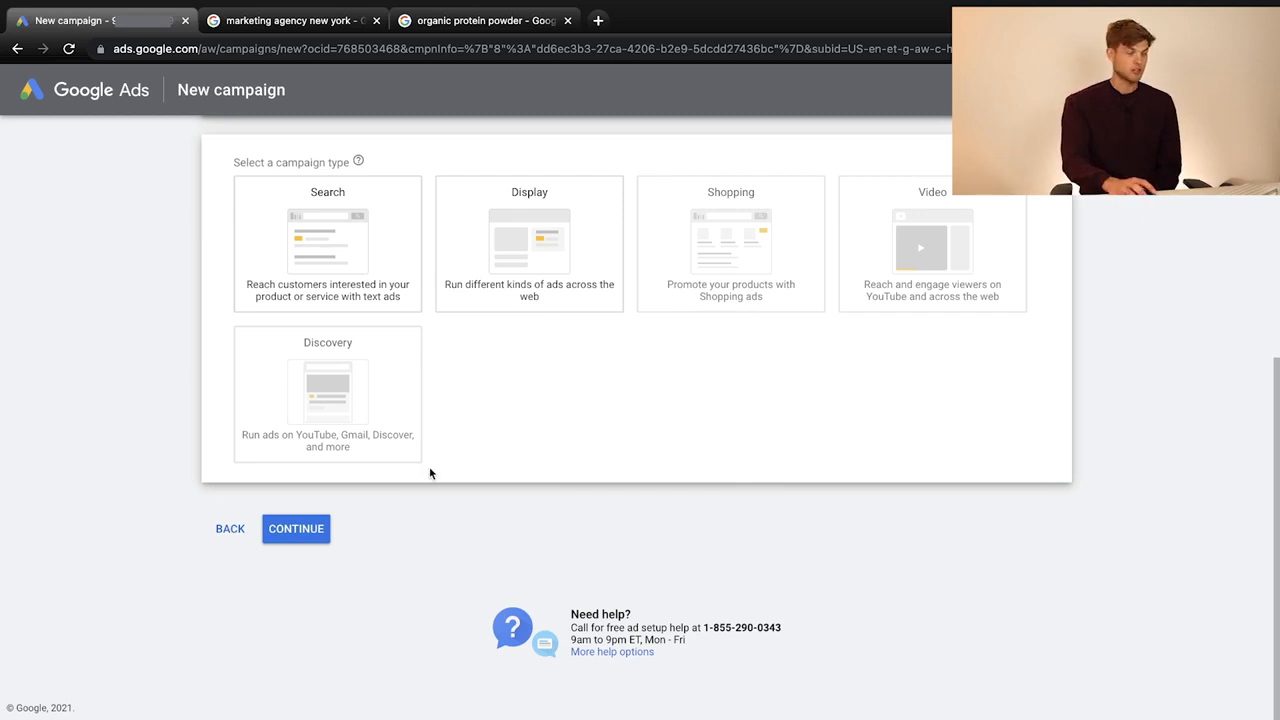
{"action": "mouse_move", "coordinate": [358, 255]}
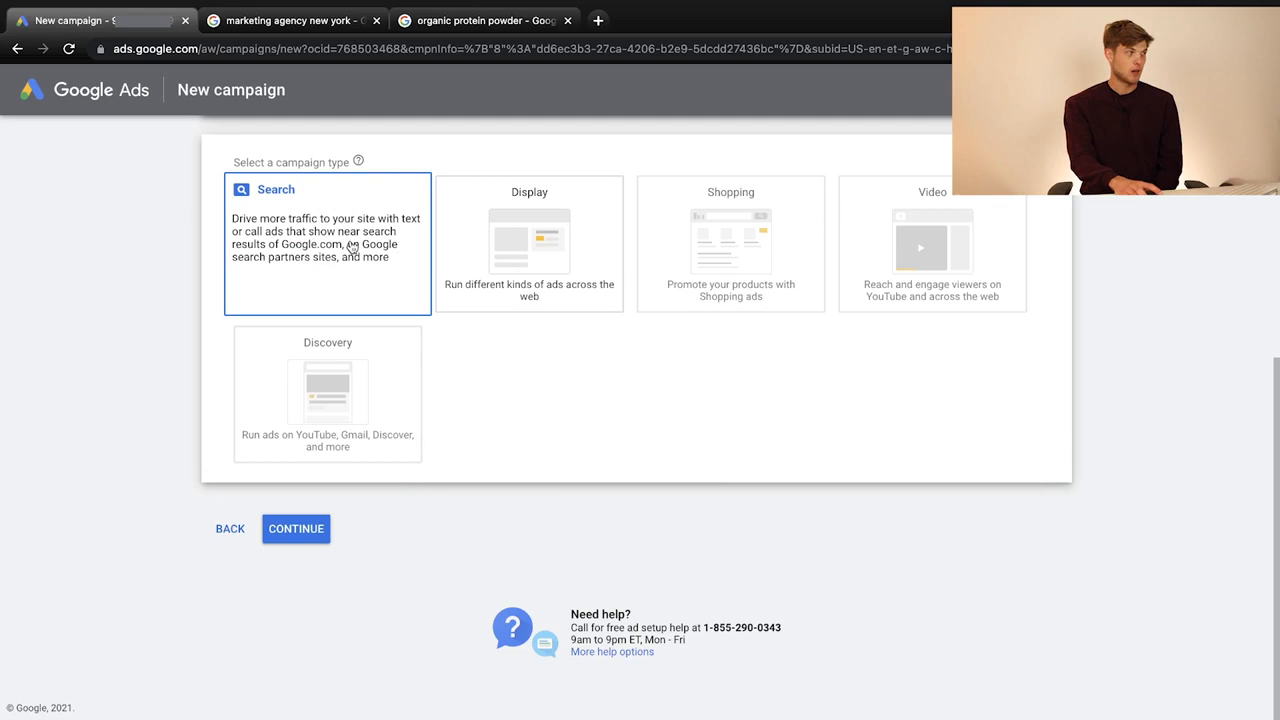
{"action": "left_click", "coordinate": [352, 247]}
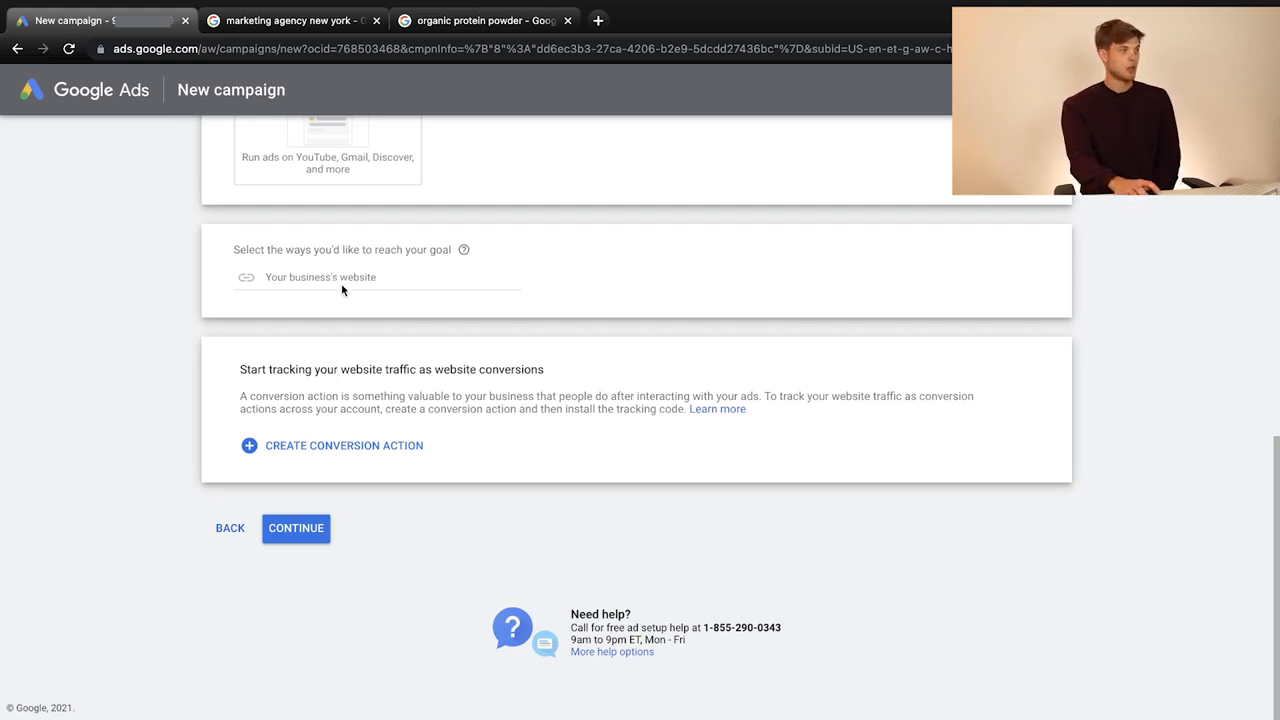
{"action": "left_click", "coordinate": [341, 280]}
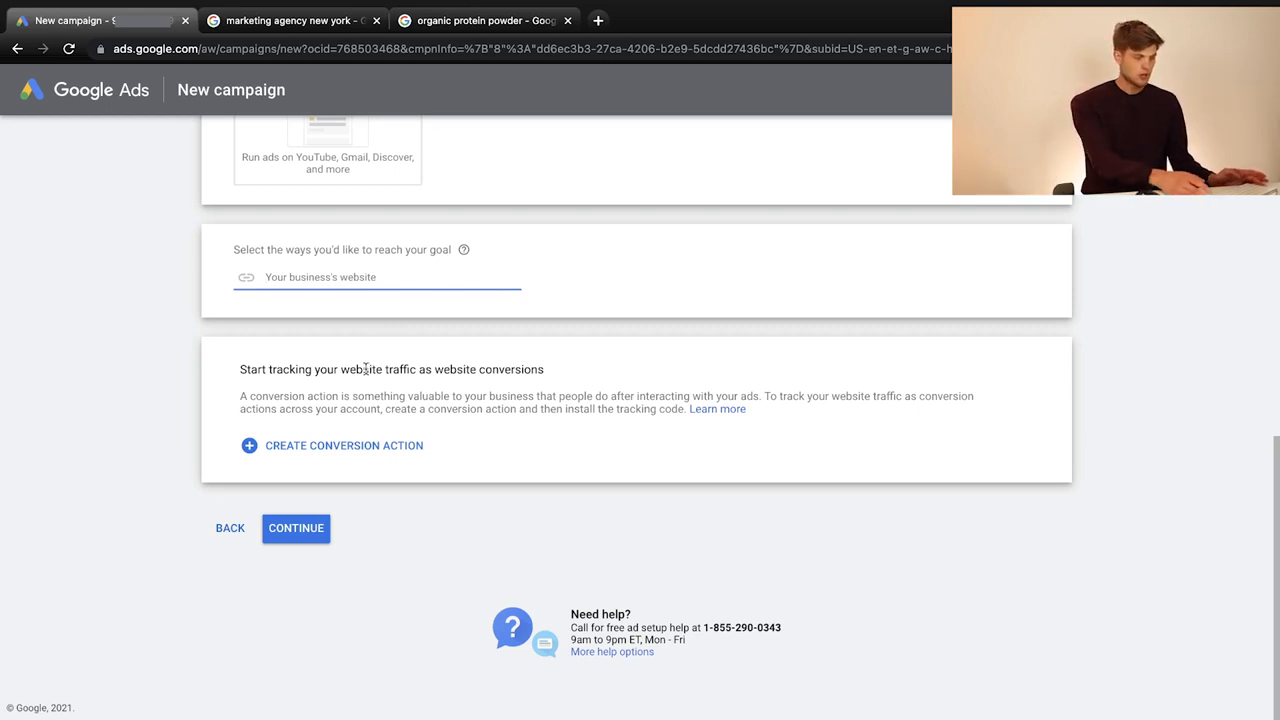
{"action": "type", "text": "www."}
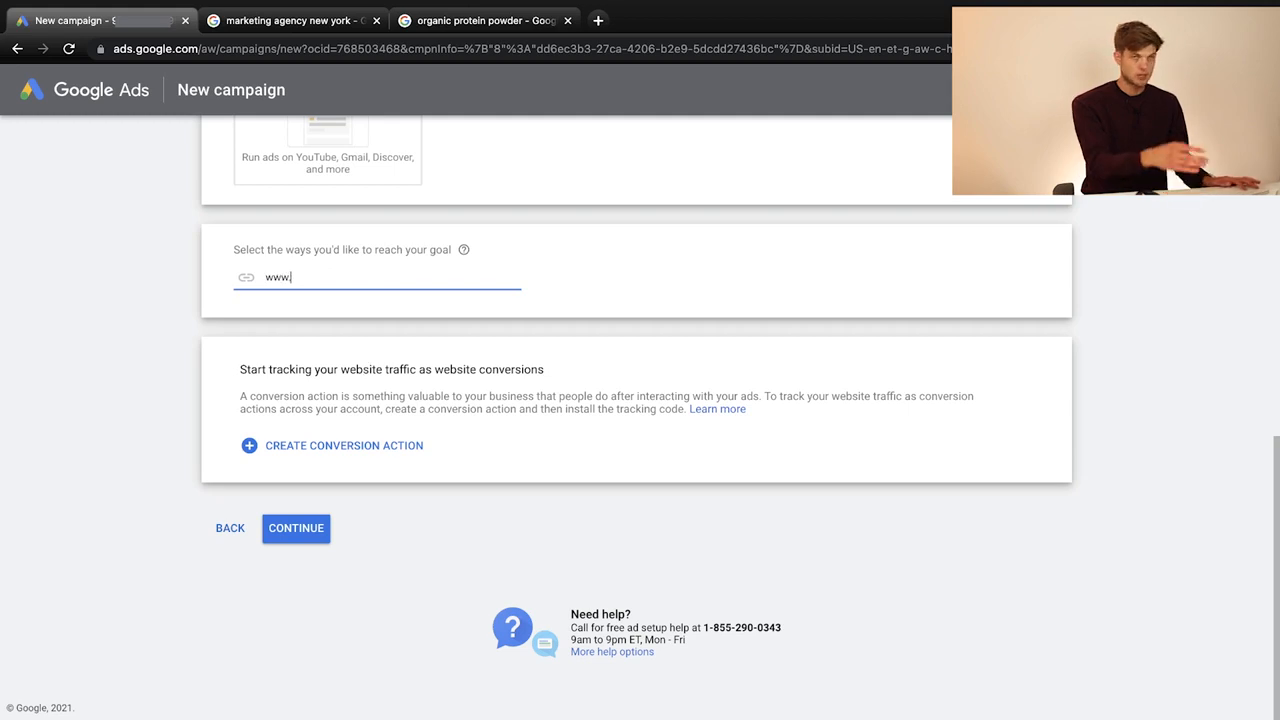
{"action": "type", "text": "santre="}
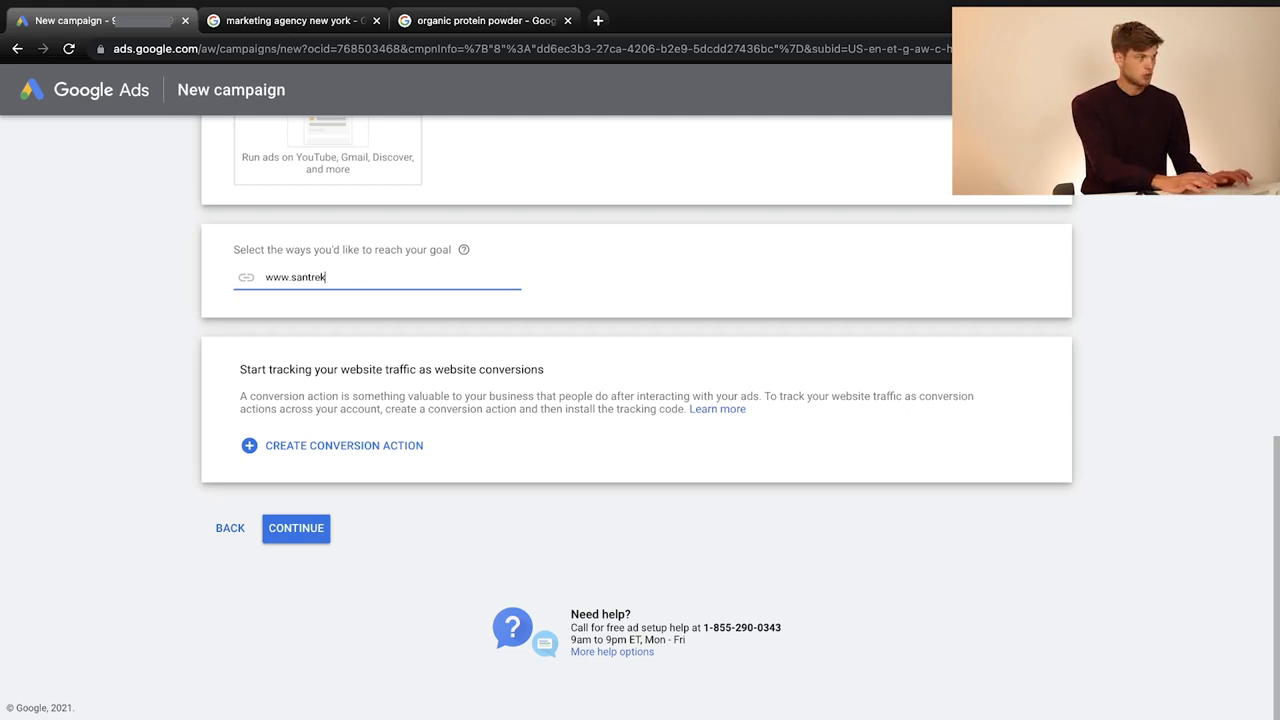
{"action": "key", "text": "BackSpace"}
{"action": "type", "text": "lmedia.com"}
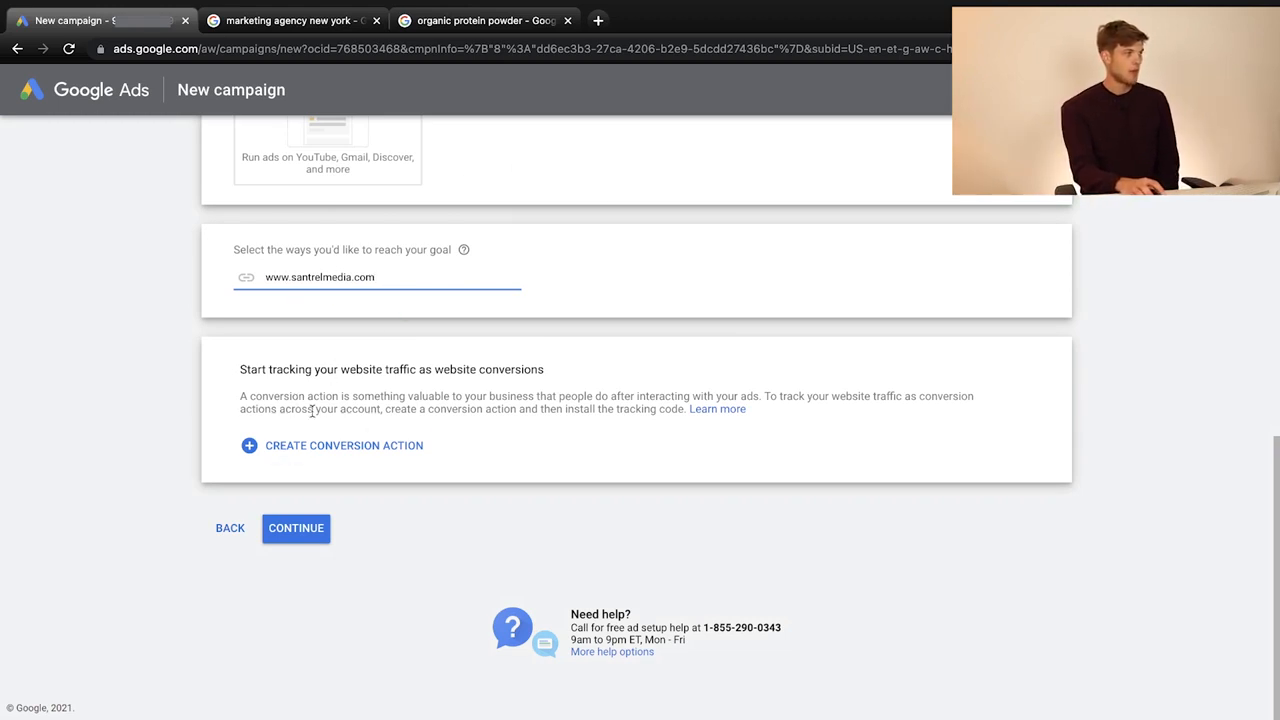
{"action": "left_click", "coordinate": [295, 535]}
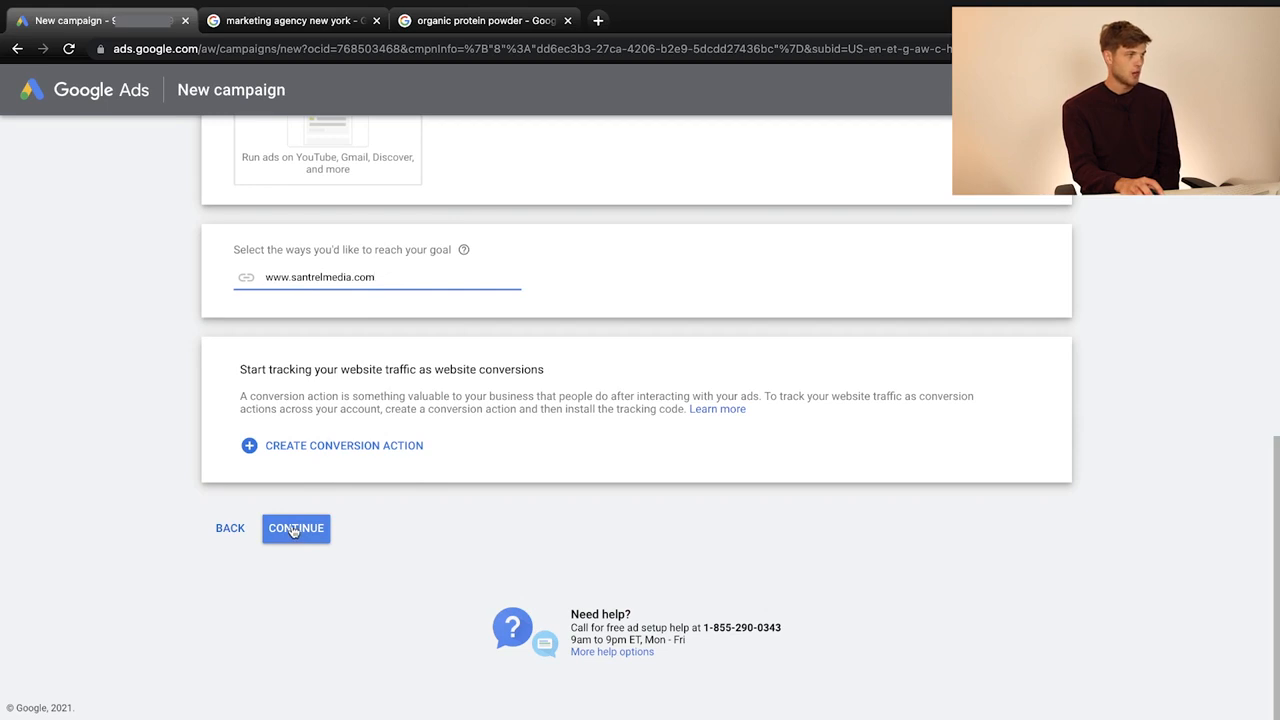
{"action": "left_click", "coordinate": [258, 372]}
{"action": "left_click_drag", "start_coordinate": [258, 372], "coordinate": [536, 383]}
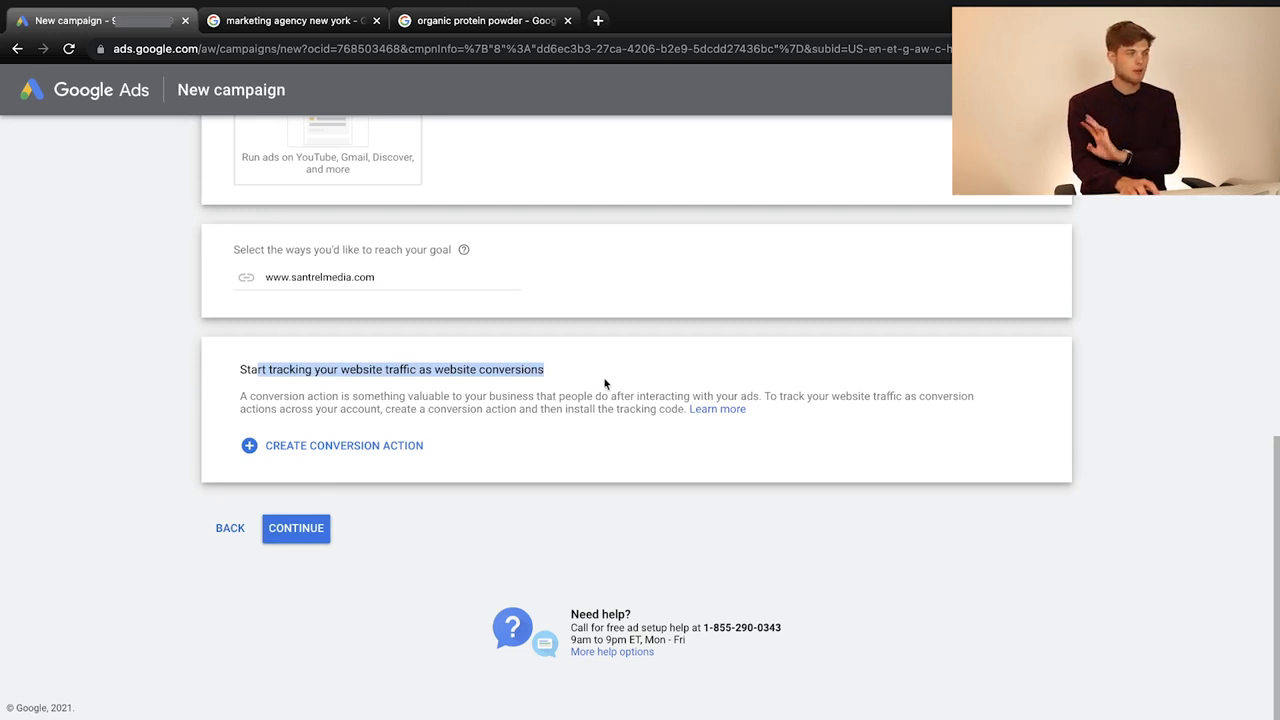
{"action": "left_click", "coordinate": [585, 400]}
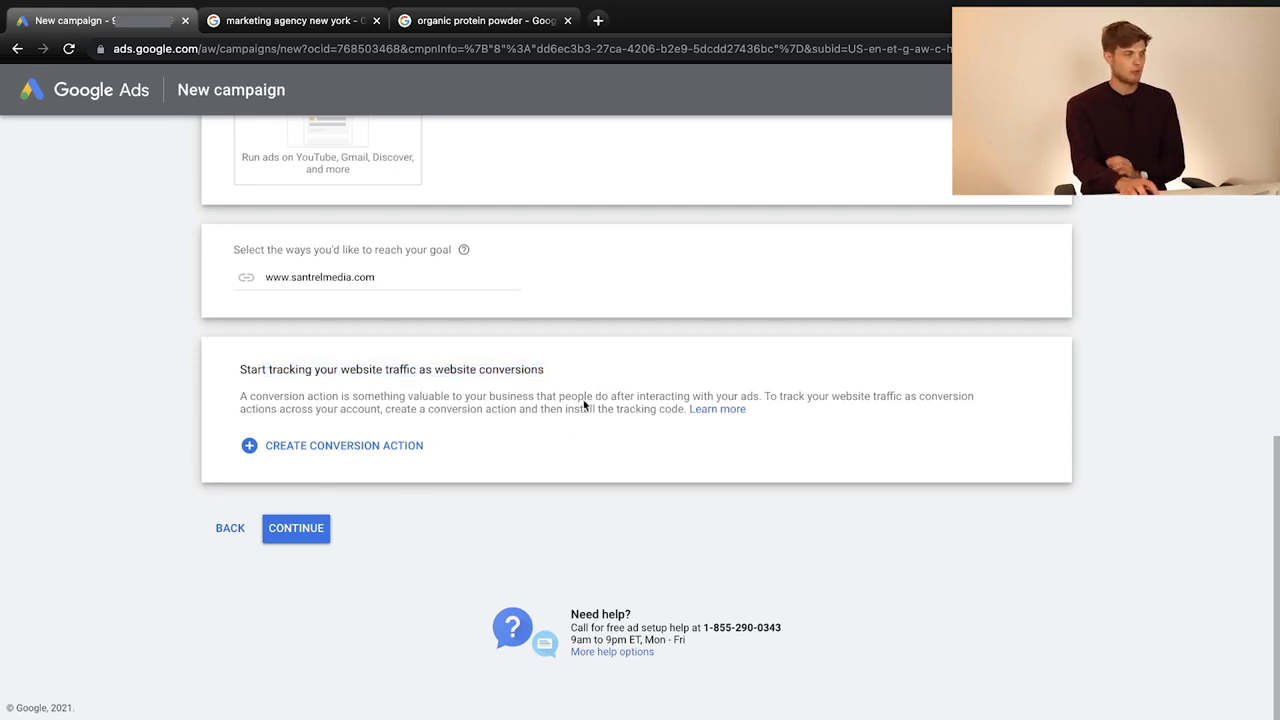
{"action": "left_click", "coordinate": [302, 534]}
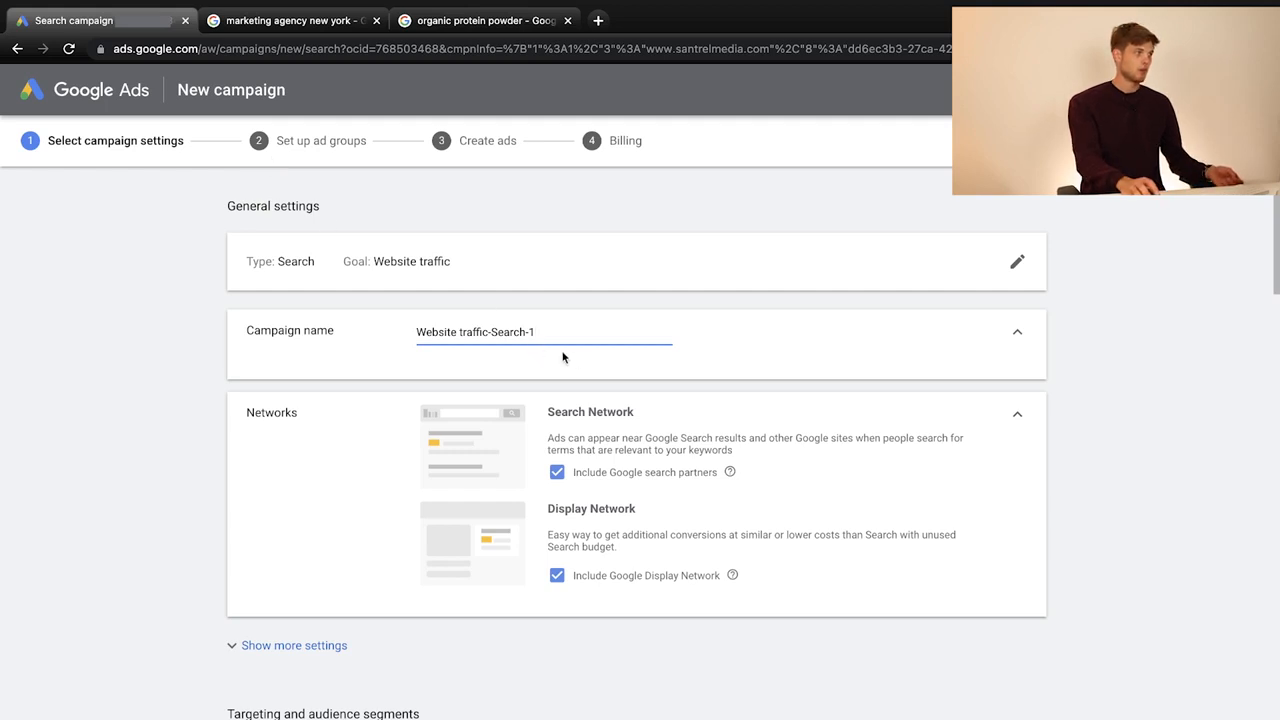
Replace the default campaign name with "Website Marketing ads #1".
{"action": "key", "text": "BackSpace"}
{"action": "key", "text": "BackSpace"}
{"action": "key", "text": "BackSpace"}
{"action": "key", "text": "BackSpace"}
{"action": "key", "text": "BackSpace"}
{"action": "key", "text": "BackSpace"}
{"action": "key", "text": "BackSpace"}
{"action": "key", "text": "BackSpace"}
{"action": "key", "text": "BackSpace"}
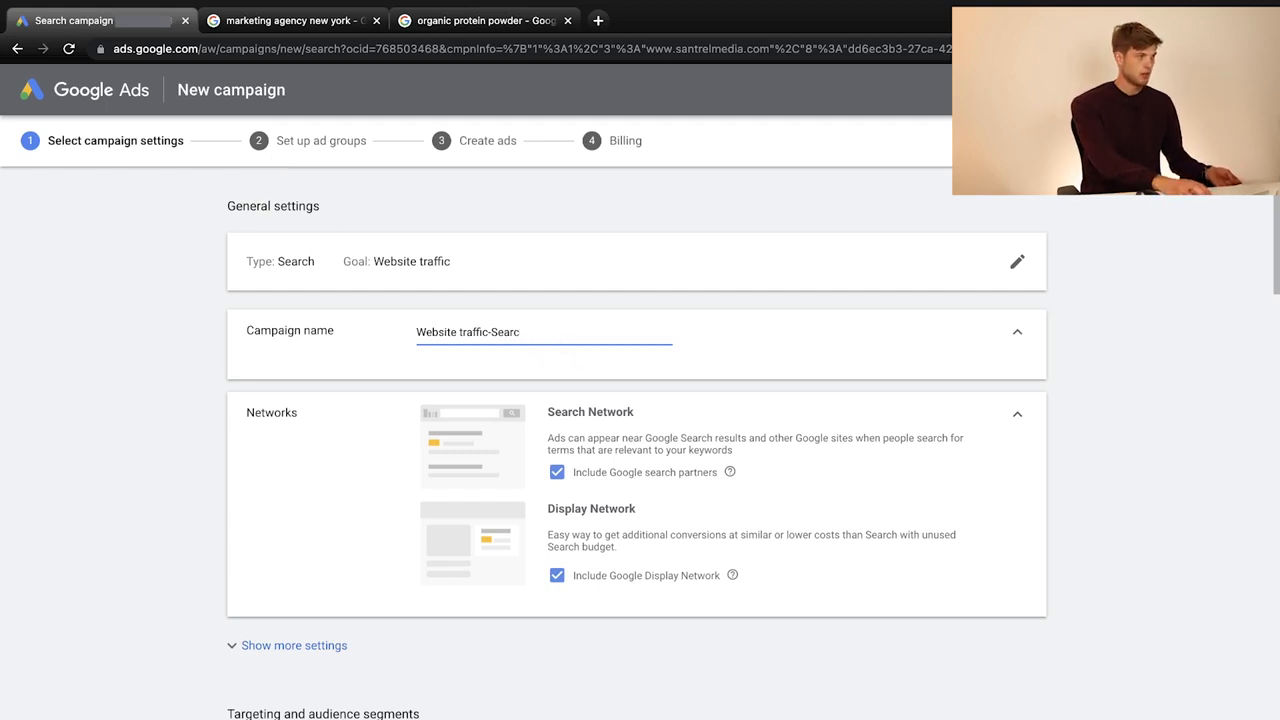
{"action": "key", "text": "BackSpace"}
{"action": "key", "text": "BackSpace"}
{"action": "key", "text": "BackSpace"}
{"action": "key", "text": "BackSpace"}
{"action": "key", "text": "BackSpace"}
{"action": "key", "text": "BackSpace"}
{"action": "key", "text": "BackSpace"}
{"action": "key", "text": "BackSpace"}
{"action": "key", "text": "BackSpace"}
{"action": "key", "text": "BackSpace"}
{"action": "key", "text": "BackSpace"}
{"action": "key", "text": "BackSpace"}
{"action": "key", "text": "BackSpace"}
{"action": "key", "text": "BackSpace"}
{"action": "key", "text": "BackSpace"}
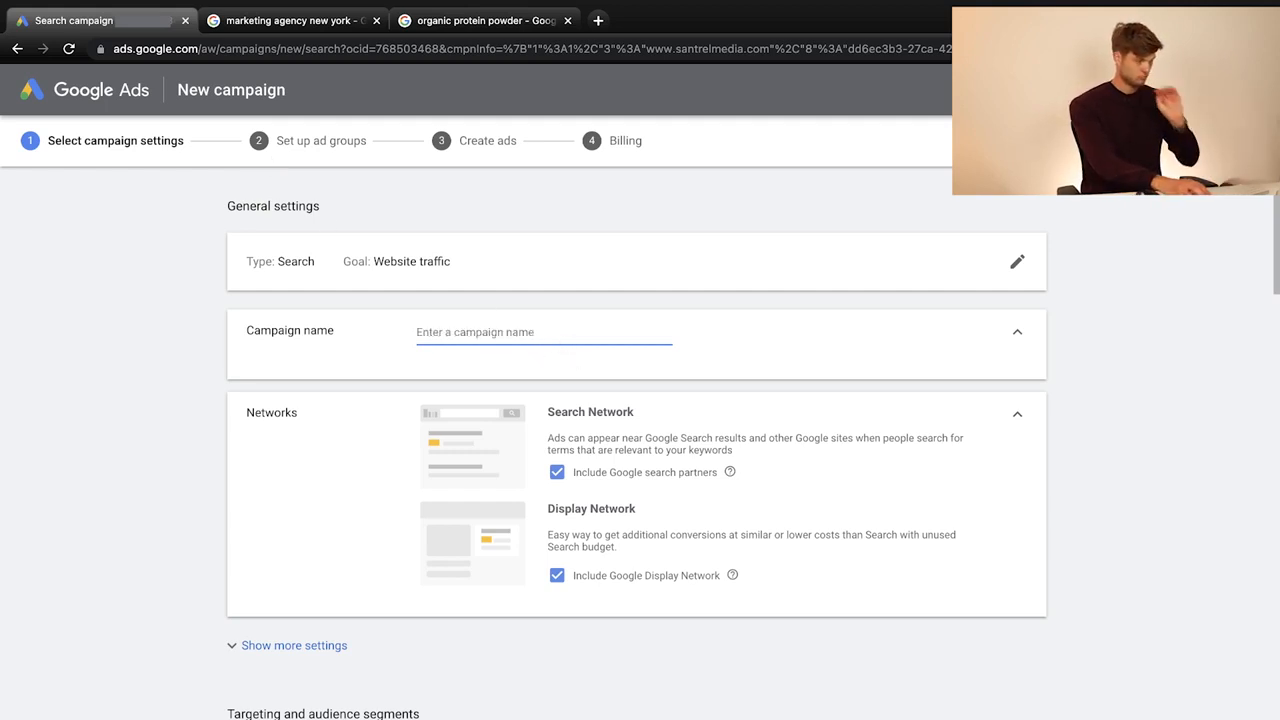
{"action": "type", "text": "Websi"}
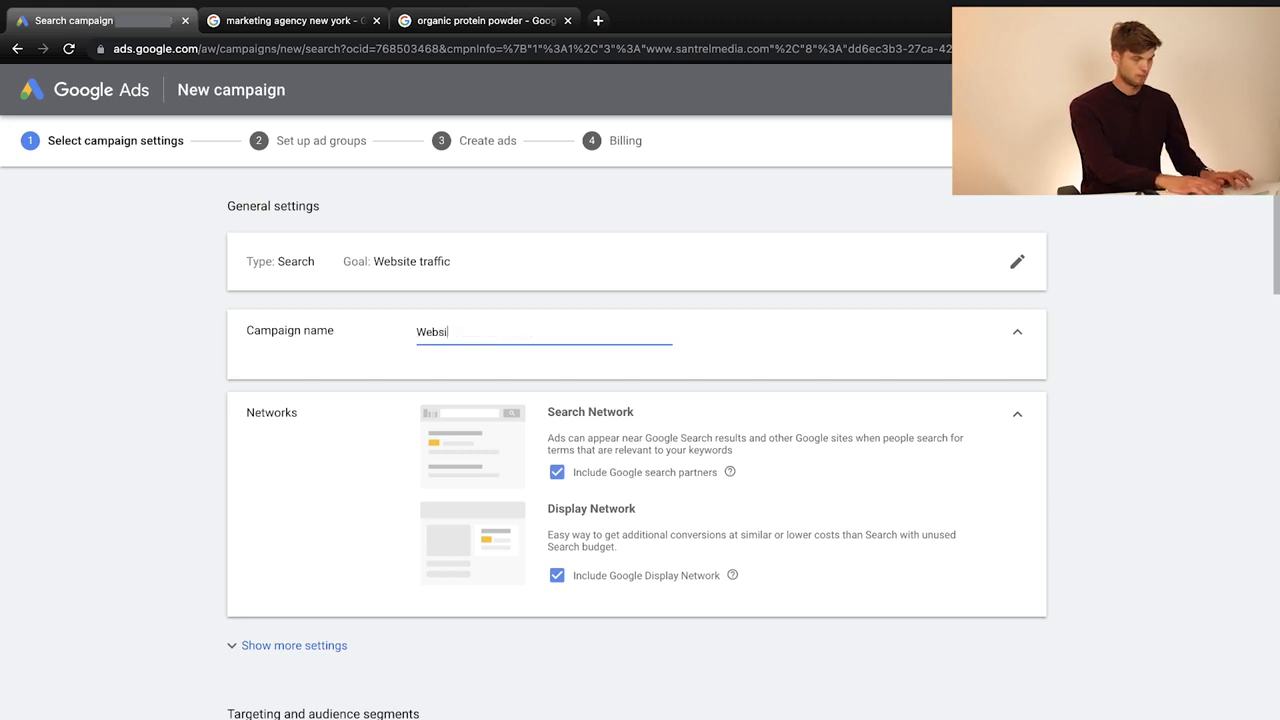
{"action": "type", "text": "te Marketing "}
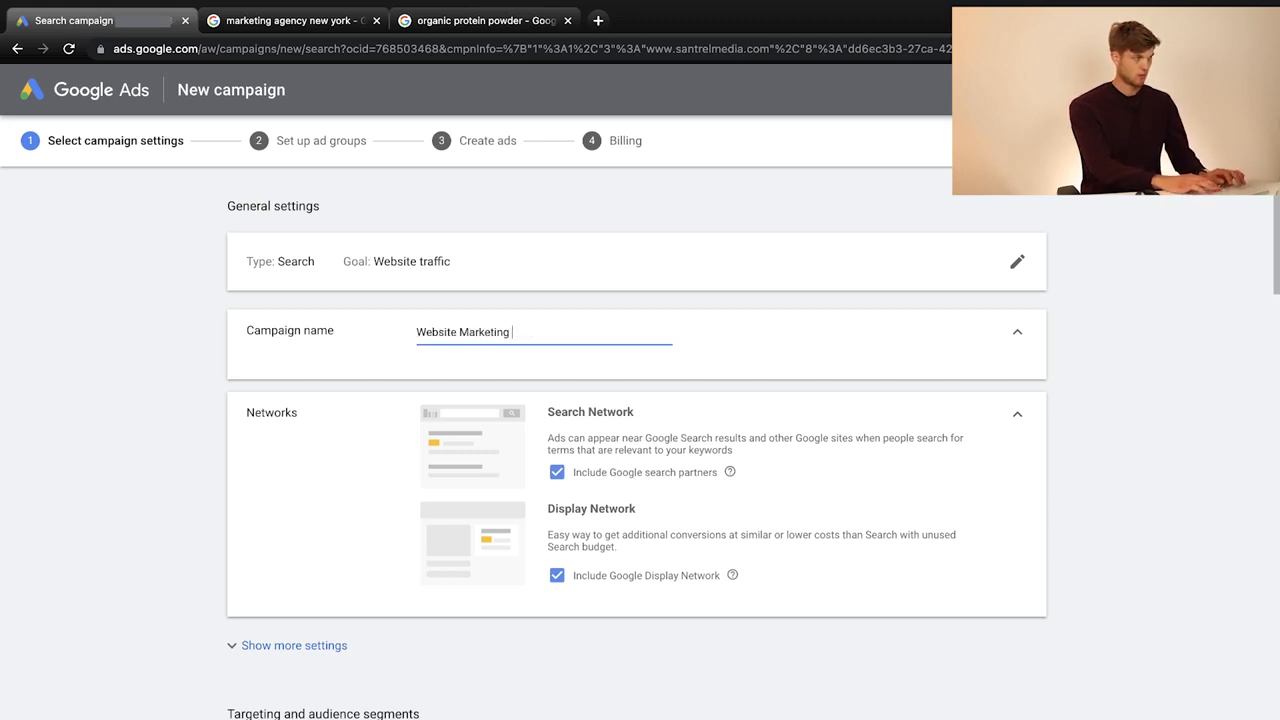
{"action": "type", "text": "ads"}
{"action": "type", "text": "#1"}
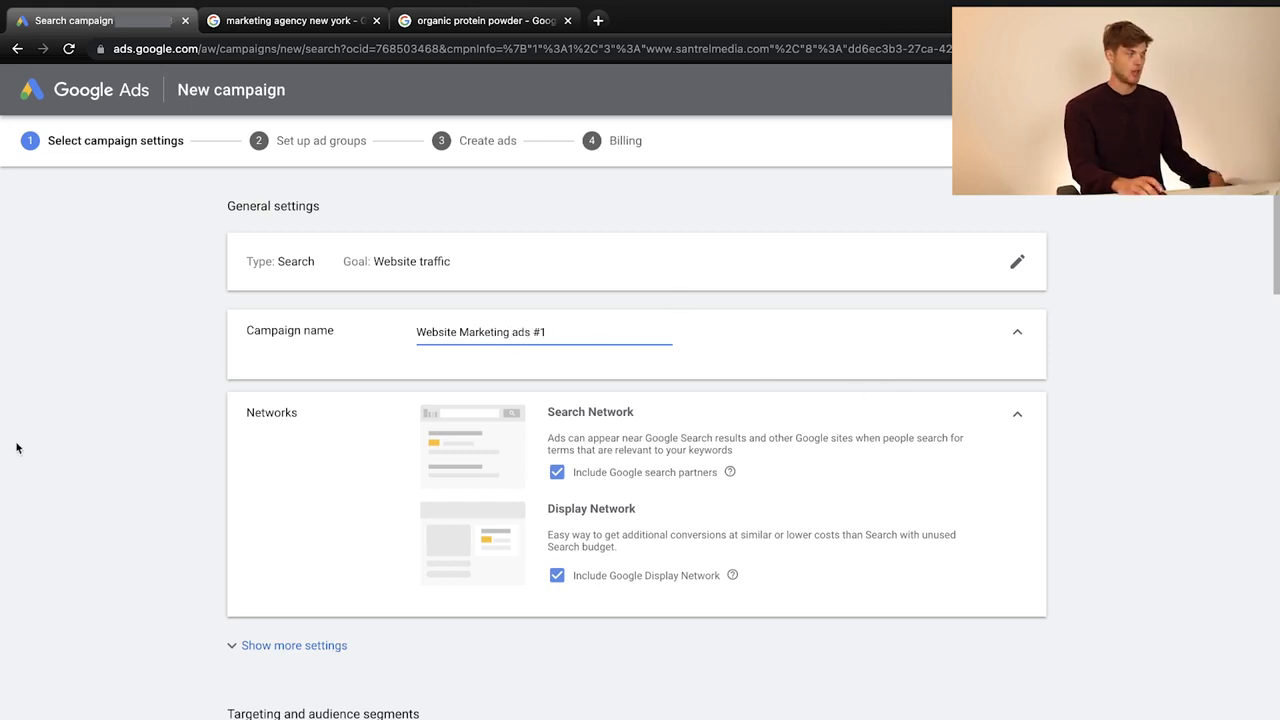
Exclude the Google Display Network from the campaign's networks.
{"action": "scroll", "coordinate": [173, 441], "scroll_direction": "down", "scroll_amount": 1}
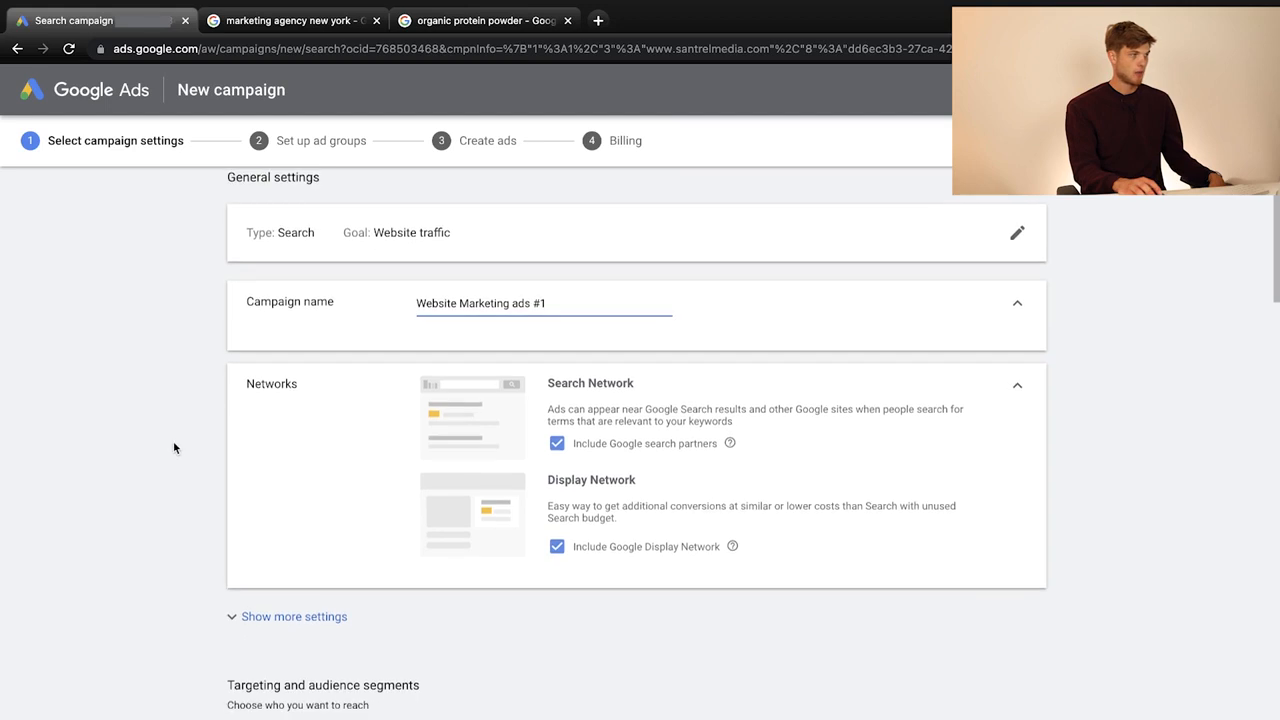
{"action": "left_click", "coordinate": [557, 547]}
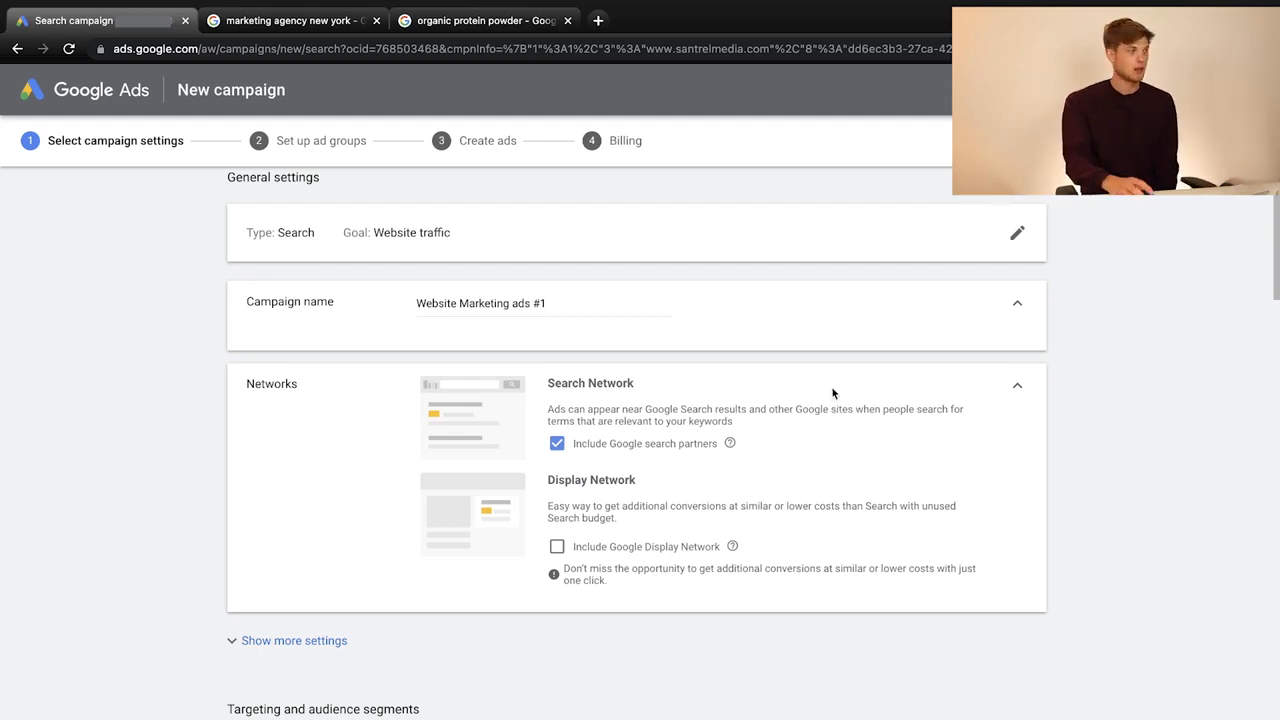
Switch location targeting to custom locations and target the states of New York and Connecticut.
{"action": "scroll", "coordinate": [205, 450], "scroll_direction": "down", "scroll_amount": 3}
{"action": "scroll", "coordinate": [220, 447], "scroll_direction": "down", "scroll_amount": 3}
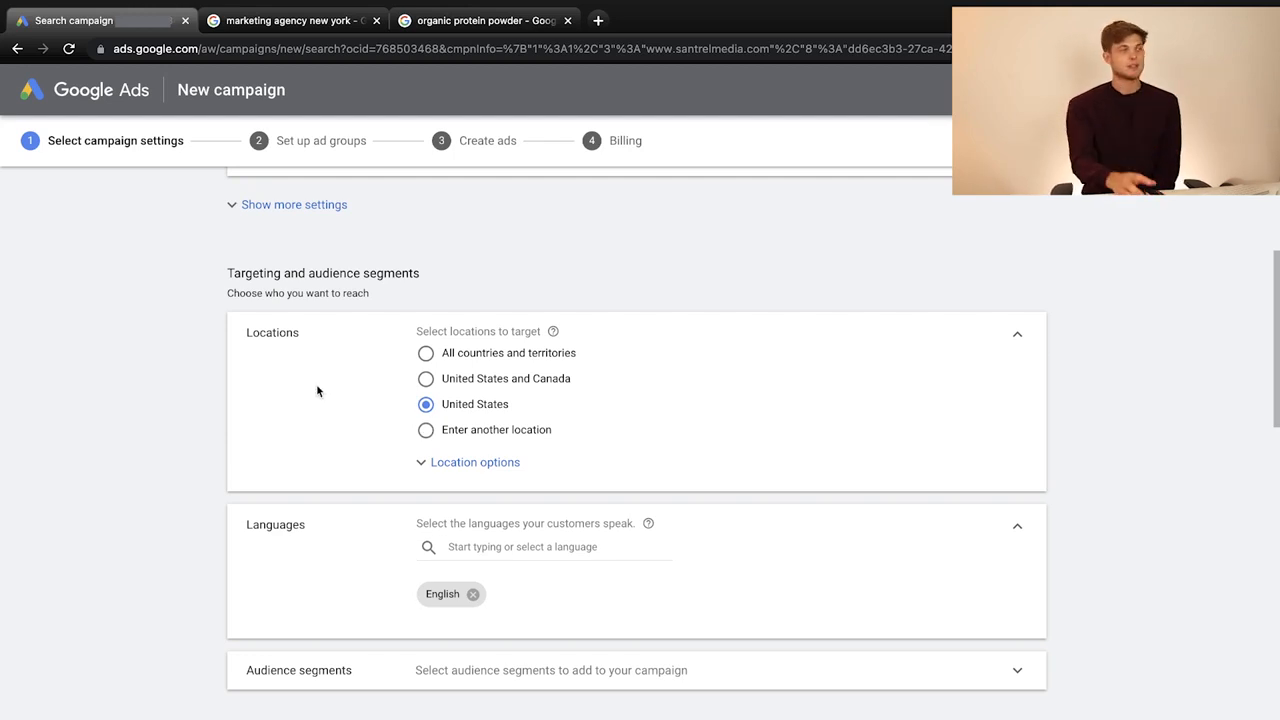
{"action": "left_click", "coordinate": [427, 432]}
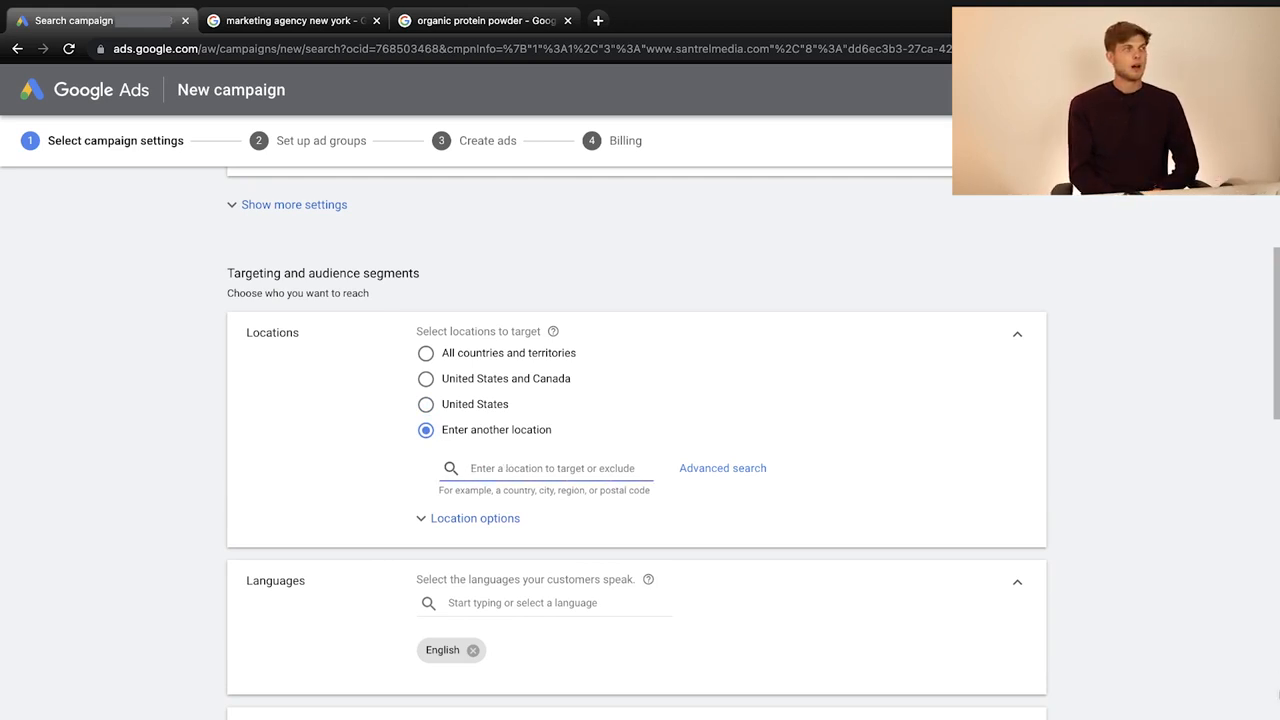
{"action": "type", "text": "new "}
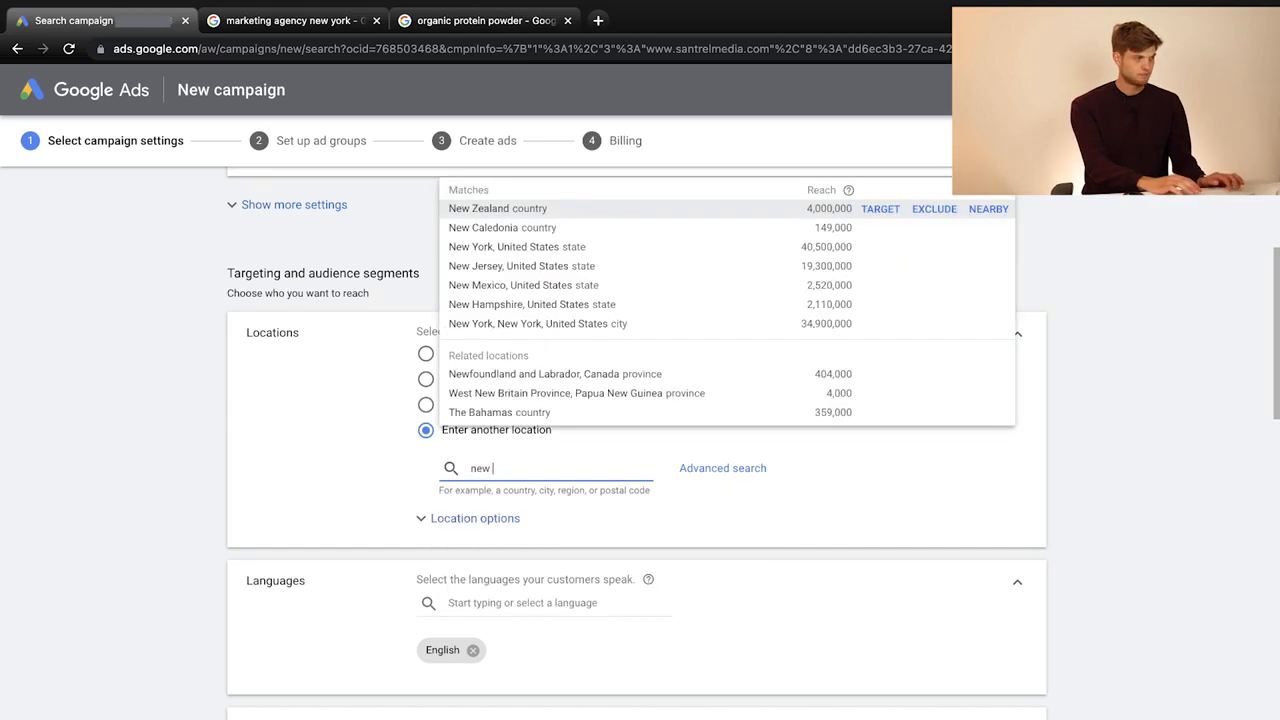
{"action": "type", "text": "york"}
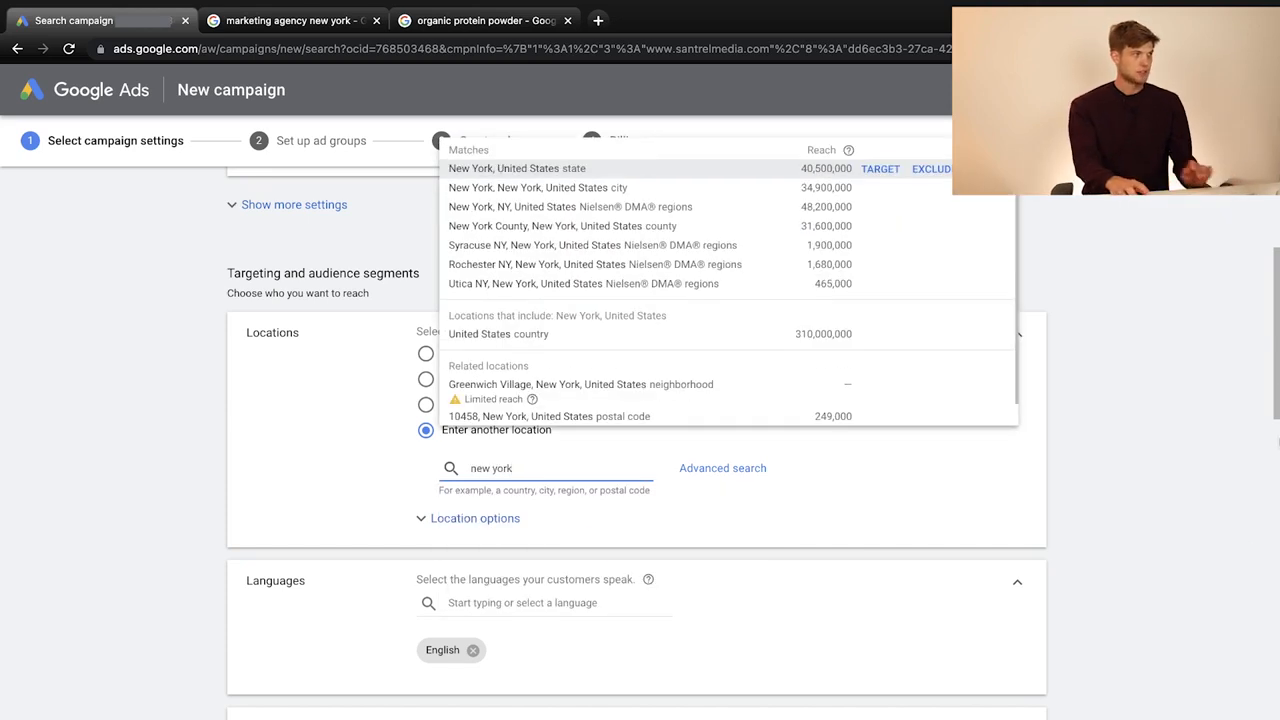
{"action": "mouse_move", "coordinate": [706, 187]}
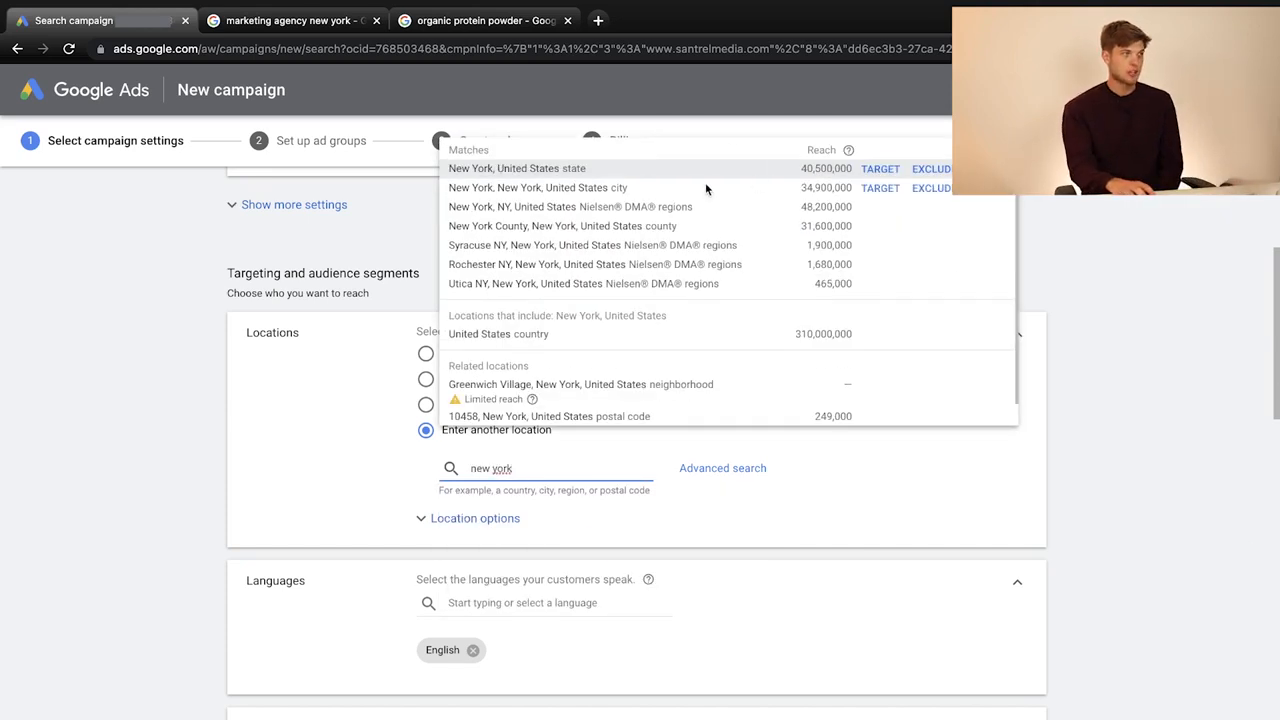
{"action": "left_click", "coordinate": [882, 175]}
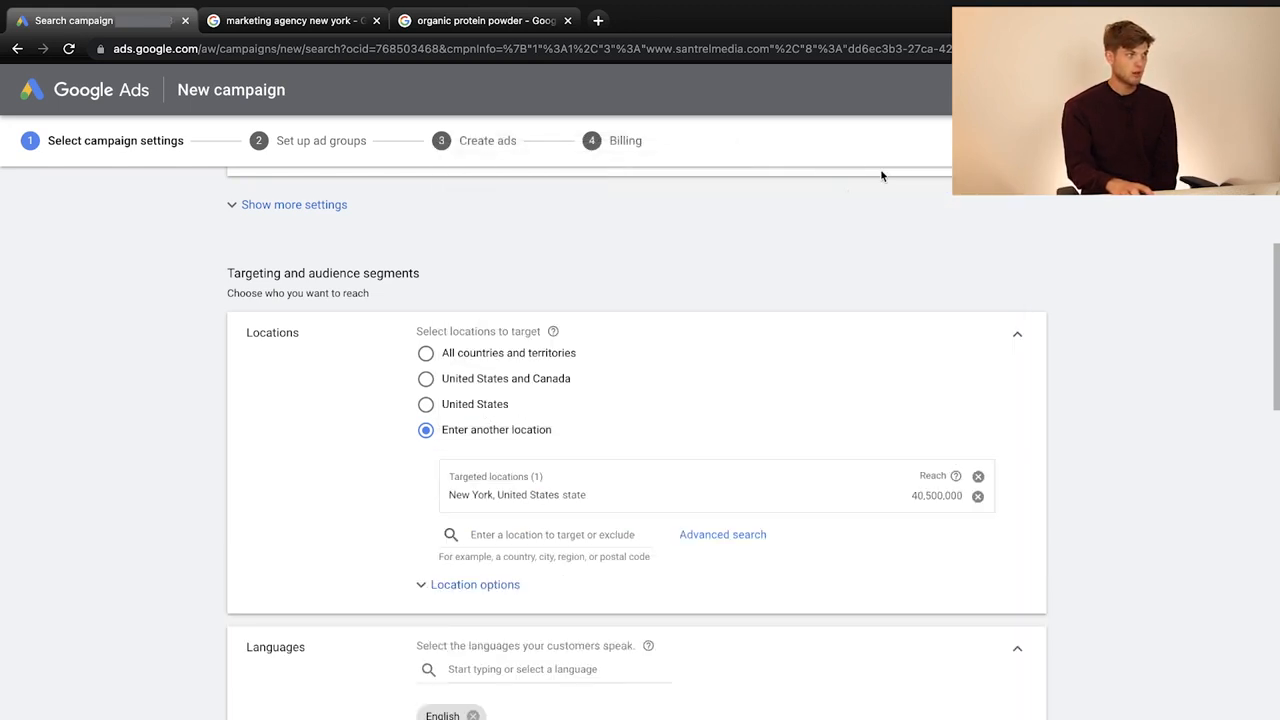
{"action": "left_click", "coordinate": [529, 535]}
{"action": "type", "text": "conne"}
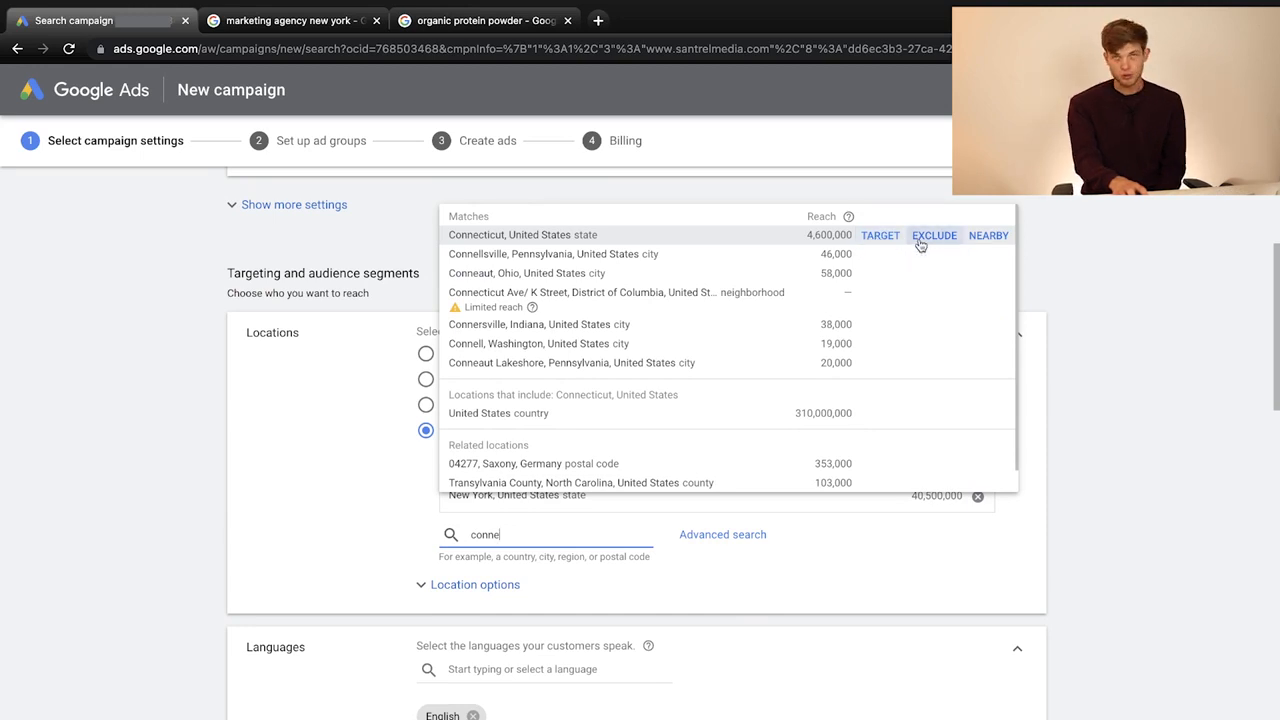
{"action": "left_click", "coordinate": [879, 246]}
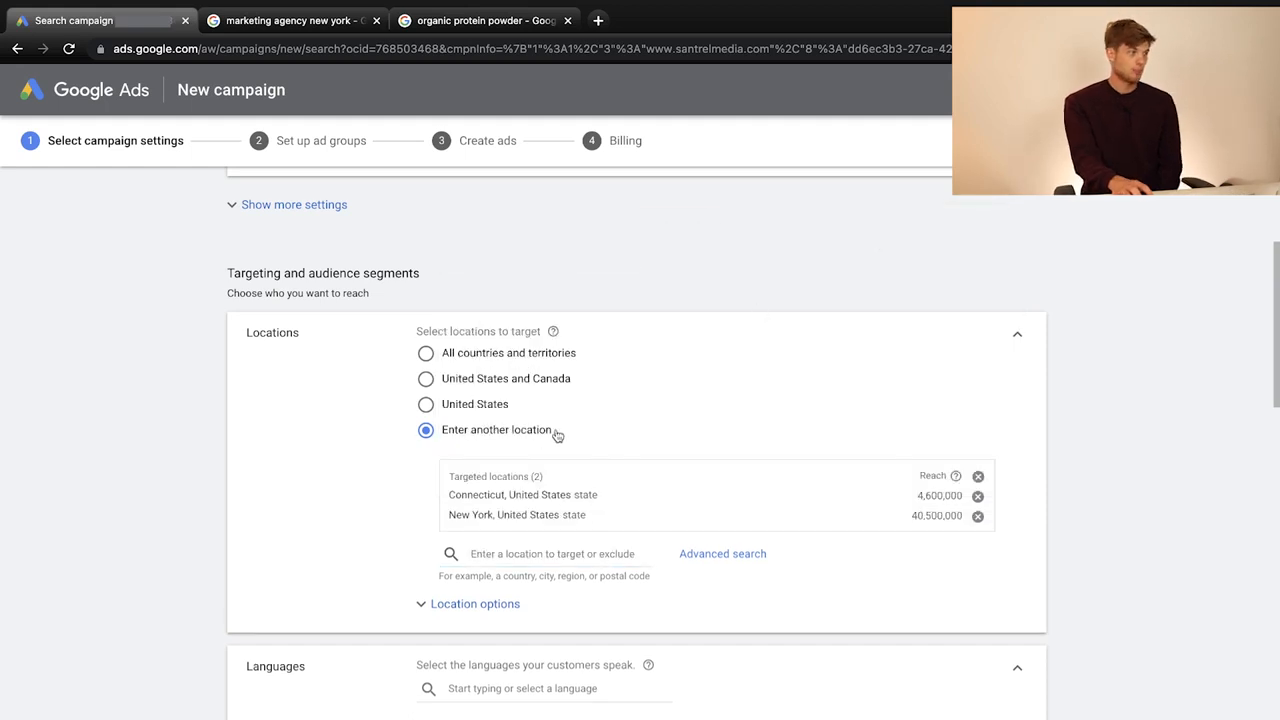
Exclude the state of New Jersey from the campaign's locations.
{"action": "left_click", "coordinate": [558, 556]}
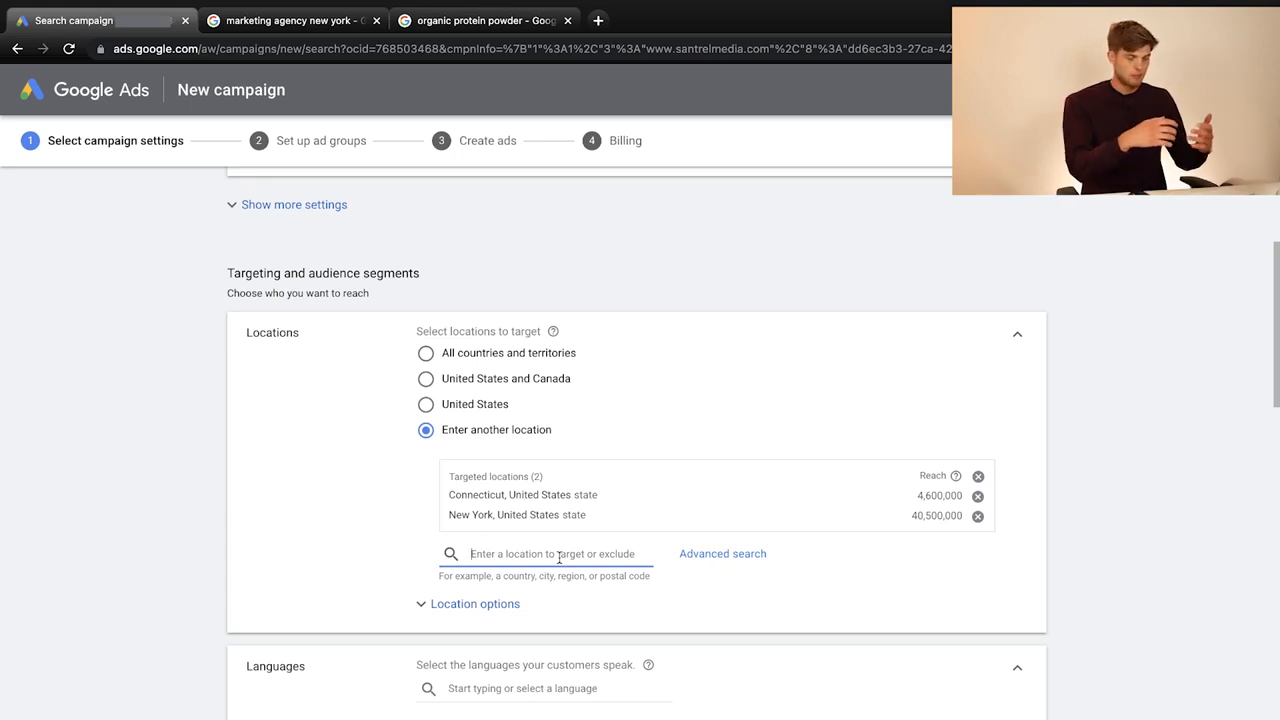
{"action": "type", "text": "new"}
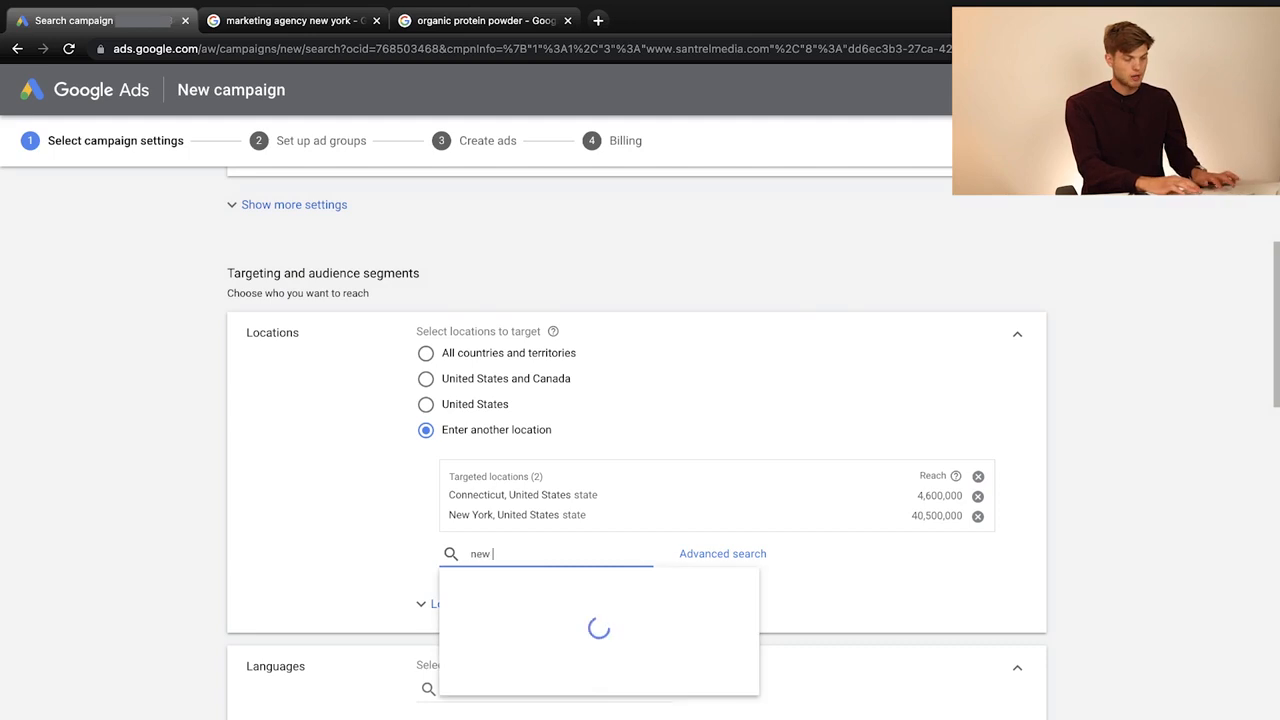
{"action": "type", "text": " jer"}
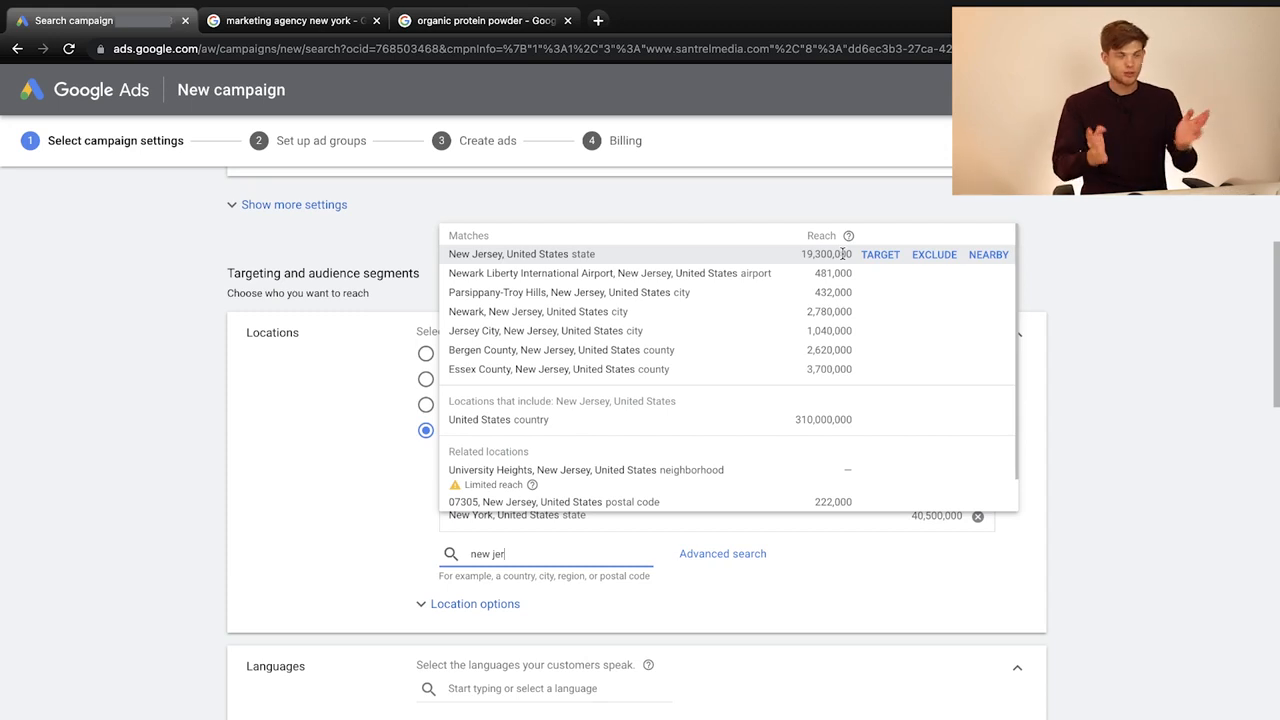
{"action": "left_click", "coordinate": [934, 255]}
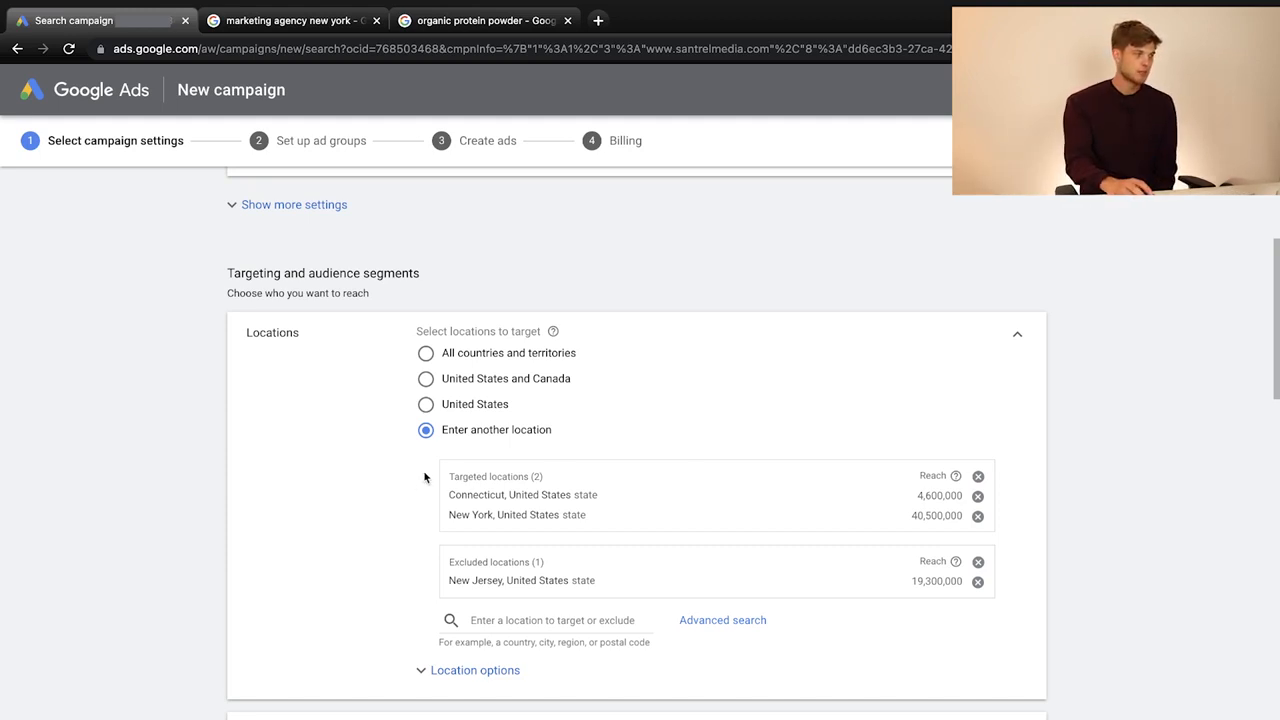
Review the location and language settings and look into the audience segments options without selecting any.
{"action": "scroll", "coordinate": [358, 578], "scroll_direction": "down", "scroll_amount": 1}
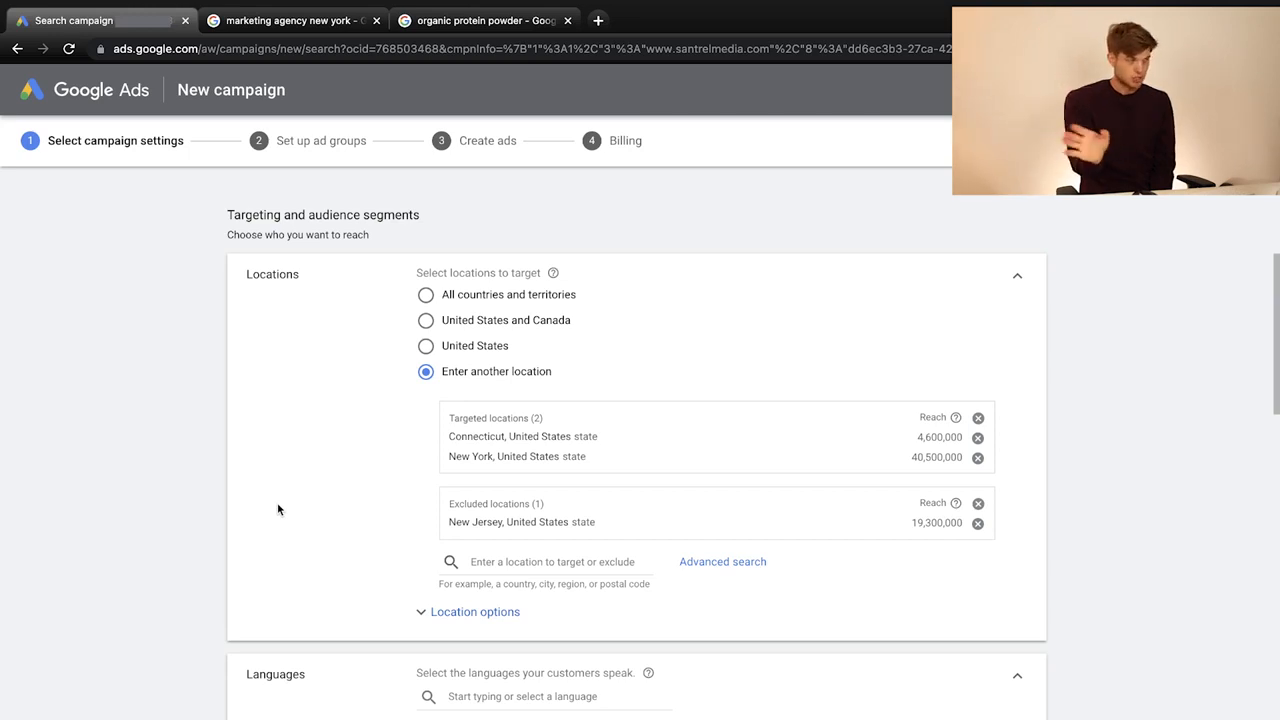
{"action": "scroll", "coordinate": [255, 504], "scroll_direction": "down", "scroll_amount": 1}
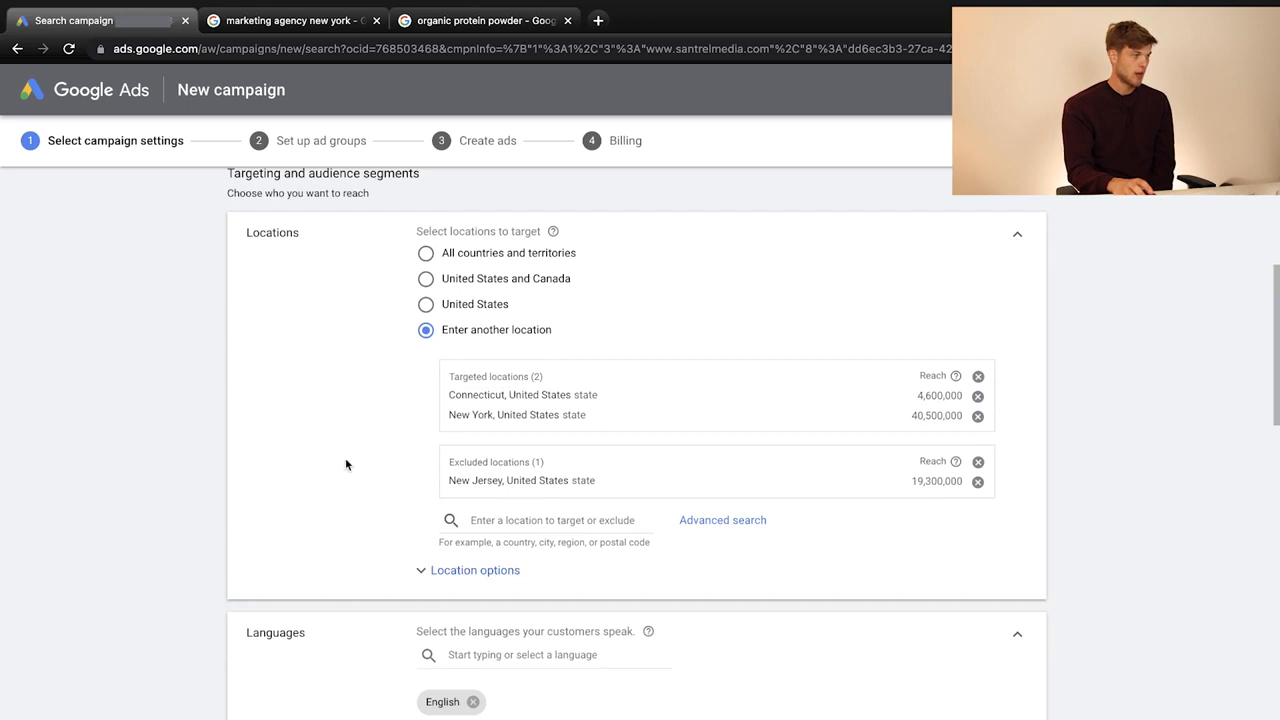
{"action": "scroll", "coordinate": [325, 490], "scroll_direction": "down", "scroll_amount": 5}
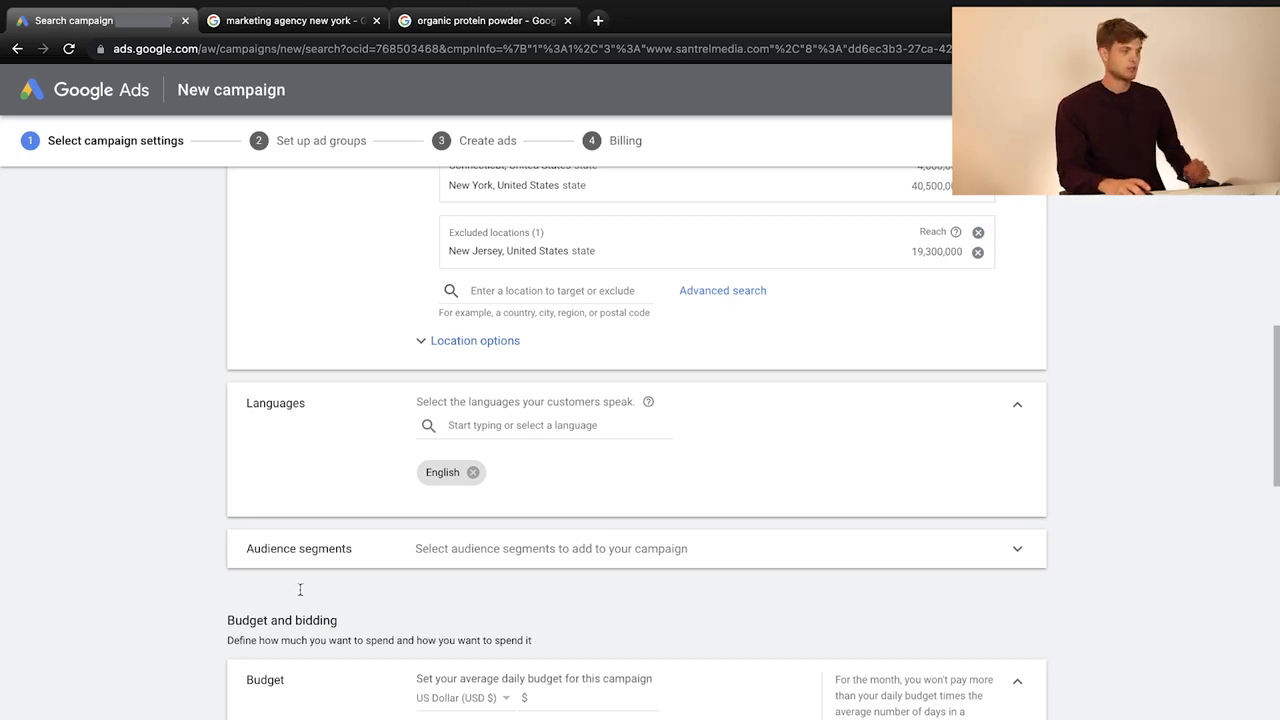
{"action": "scroll", "coordinate": [480, 512], "scroll_direction": "down", "scroll_amount": 3}
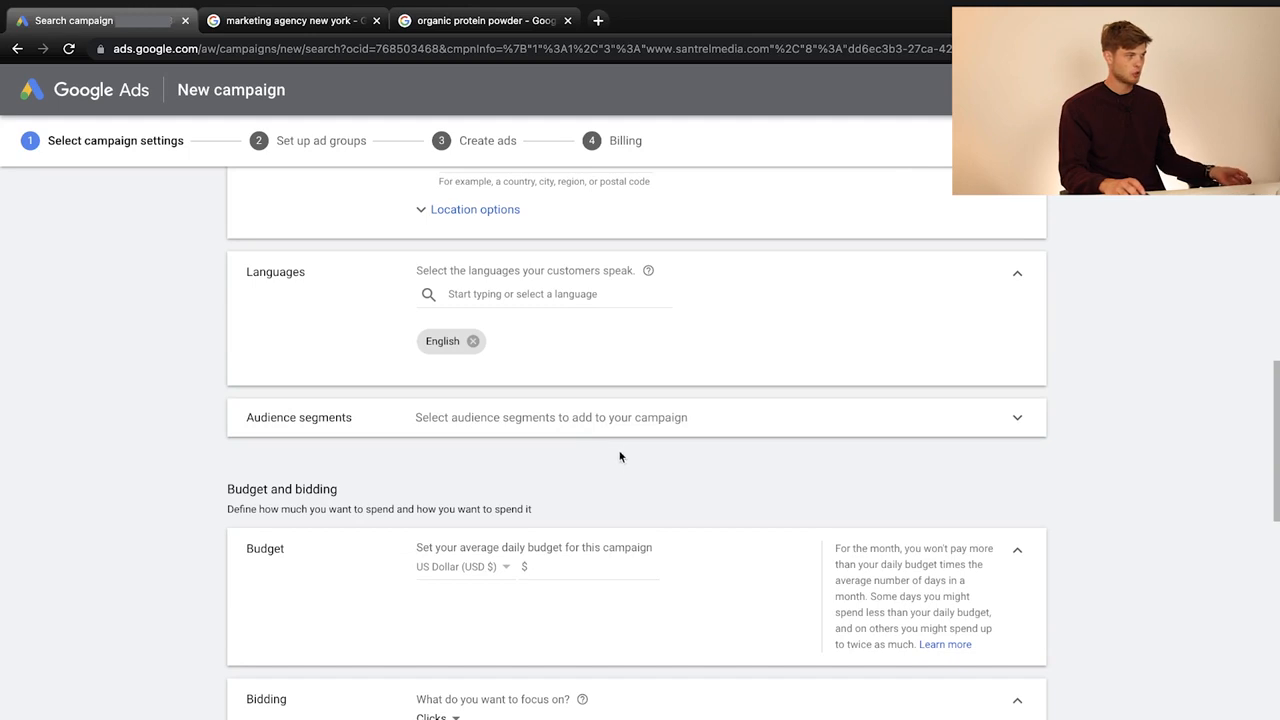
{"action": "scroll", "coordinate": [619, 457], "scroll_direction": "down", "scroll_amount": 1}
{"action": "left_click", "coordinate": [613, 395]}
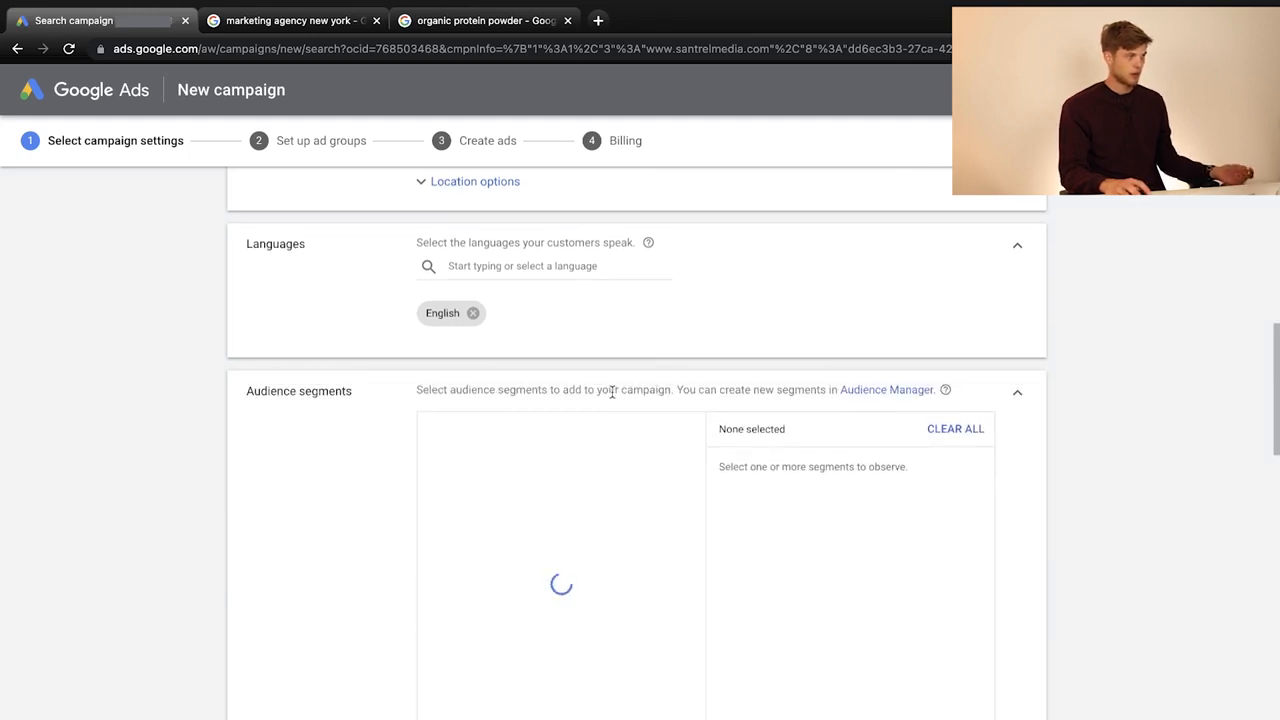
{"action": "left_click", "coordinate": [1017, 394]}
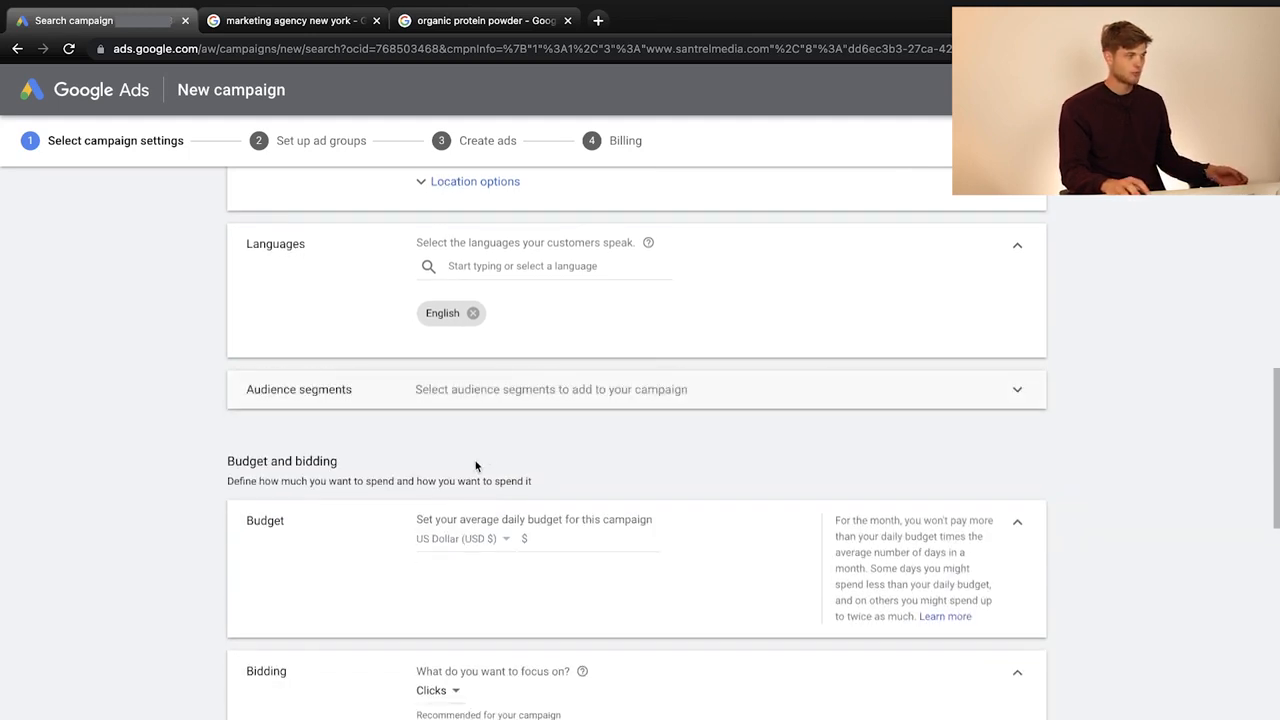
Set the campaign's average daily budget to $40.
{"action": "scroll", "coordinate": [543, 446], "scroll_direction": "down", "scroll_amount": 3}
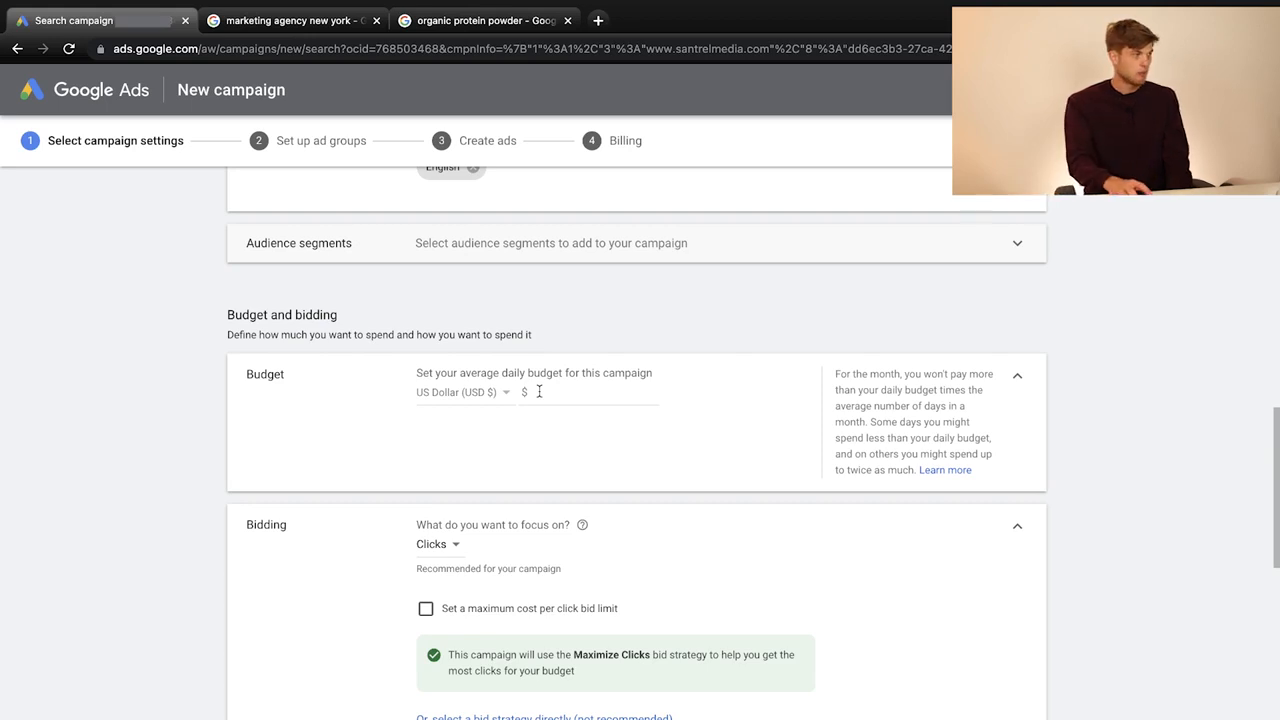
{"action": "left_click", "coordinate": [539, 391]}
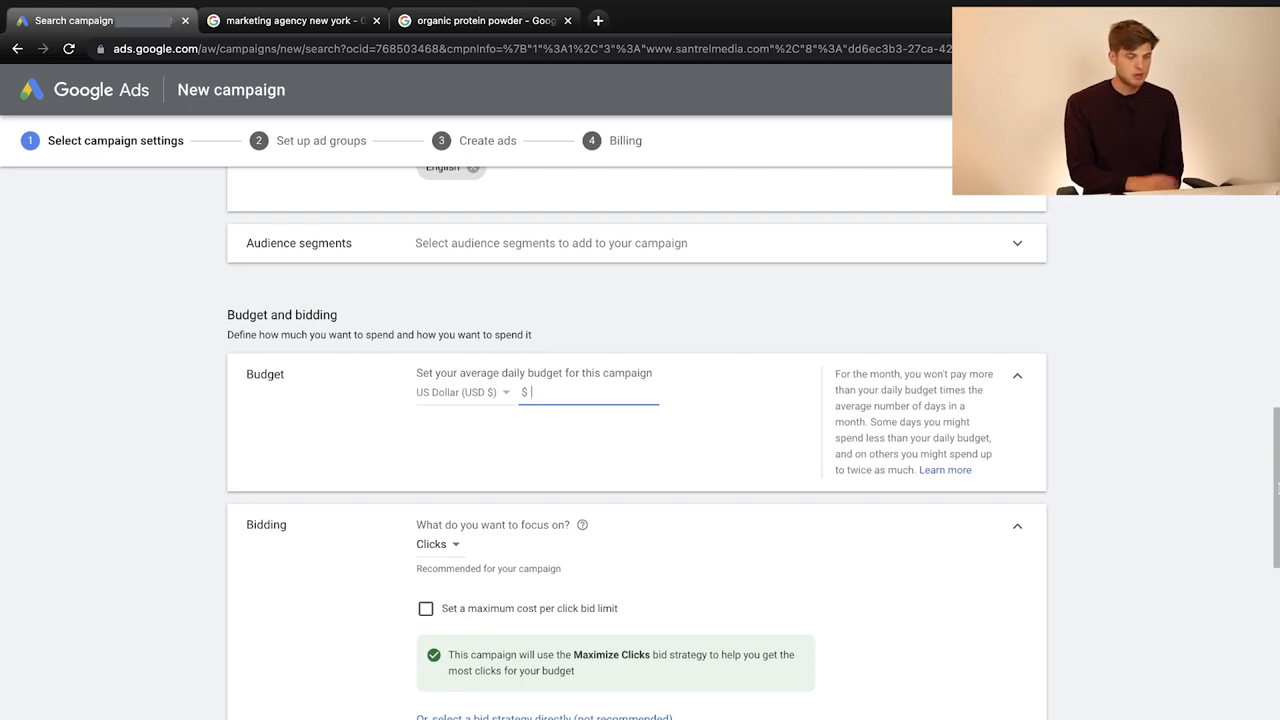
{"action": "type", "text": "40"}
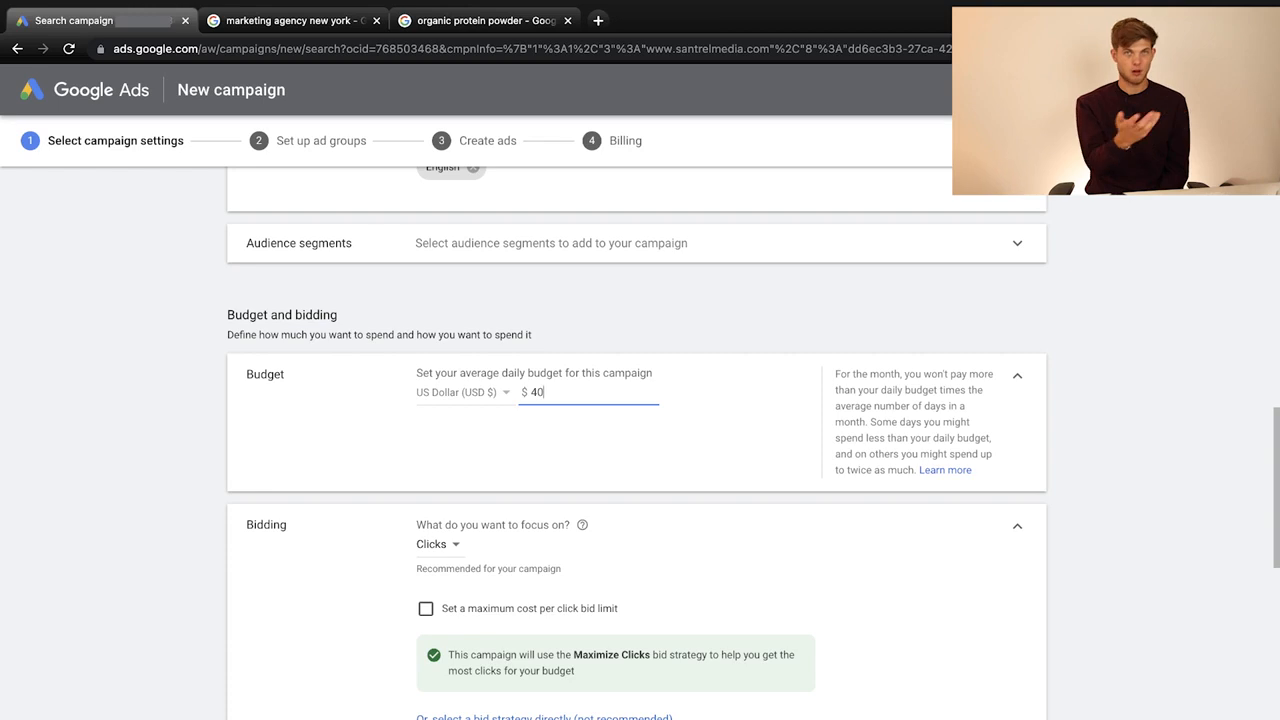
Look through the bidding focus options and keep Clicks as the focus.
{"action": "scroll", "coordinate": [1054, 459], "scroll_direction": "down", "scroll_amount": 1}
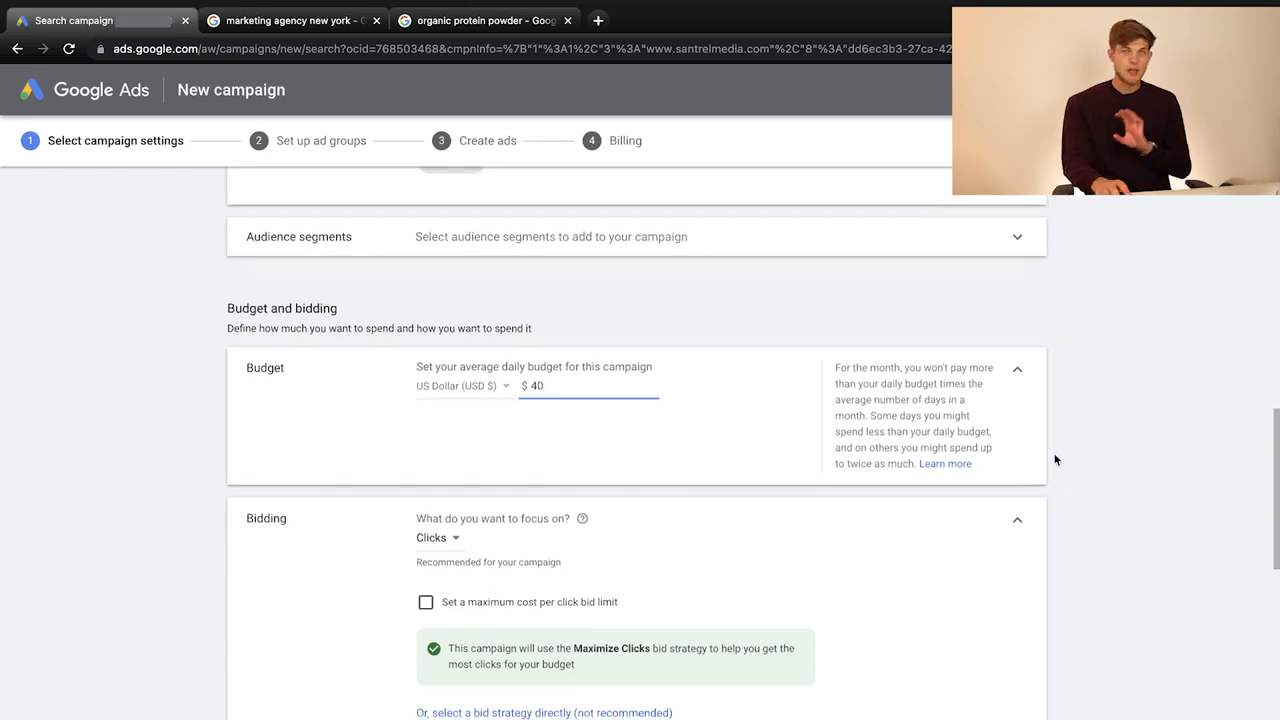
{"action": "scroll", "coordinate": [720, 509], "scroll_direction": "down", "scroll_amount": 4}
{"action": "scroll", "coordinate": [737, 466], "scroll_direction": "up", "scroll_amount": 3}
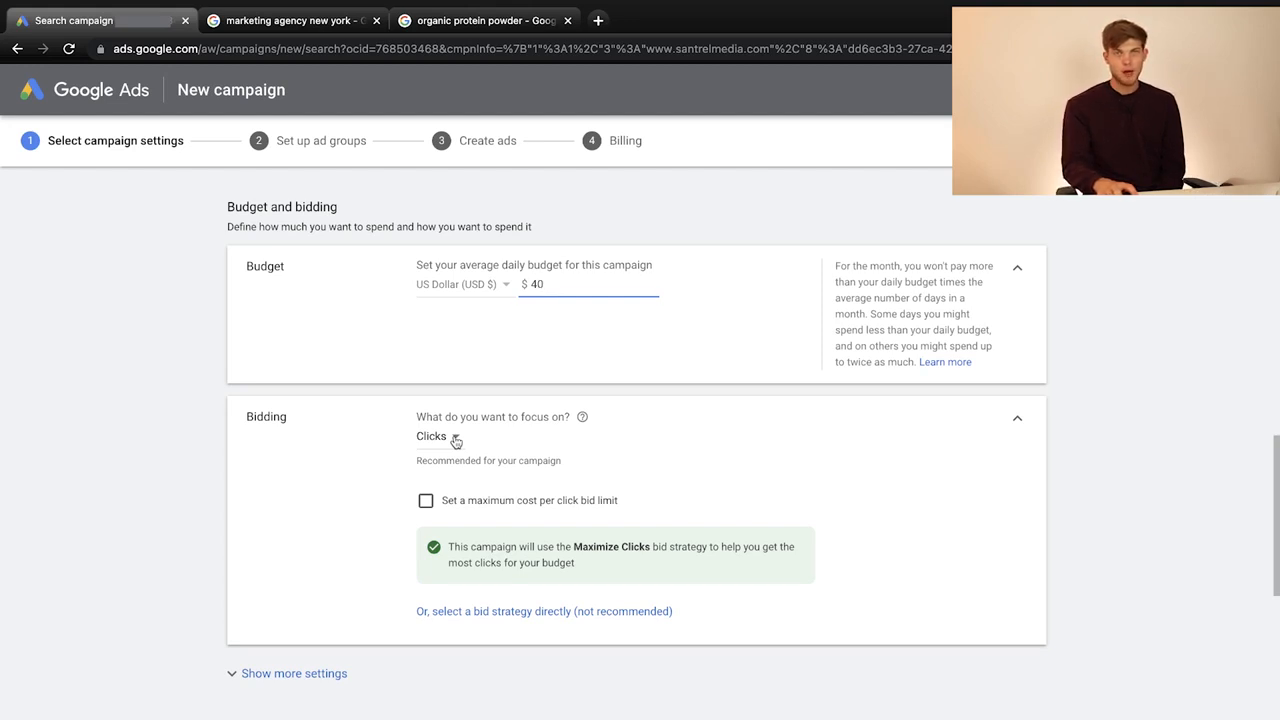
{"action": "left_click", "coordinate": [456, 441]}
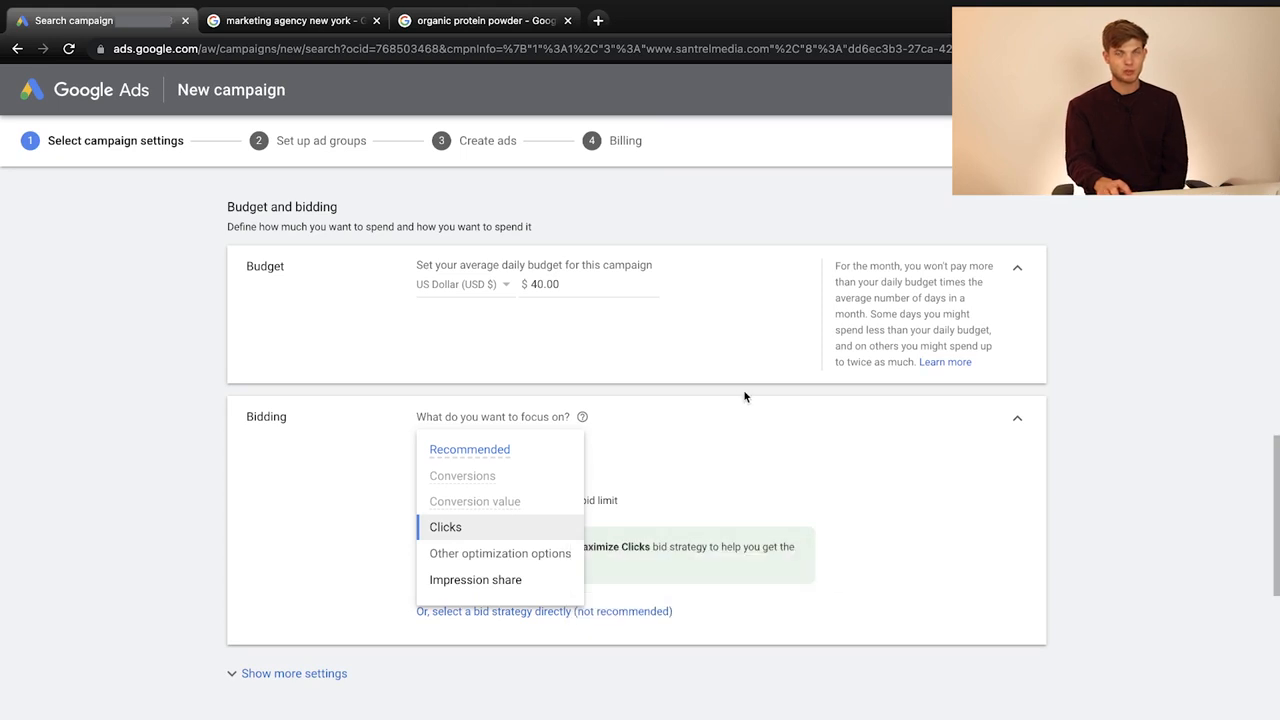
{"action": "left_click", "coordinate": [710, 464]}
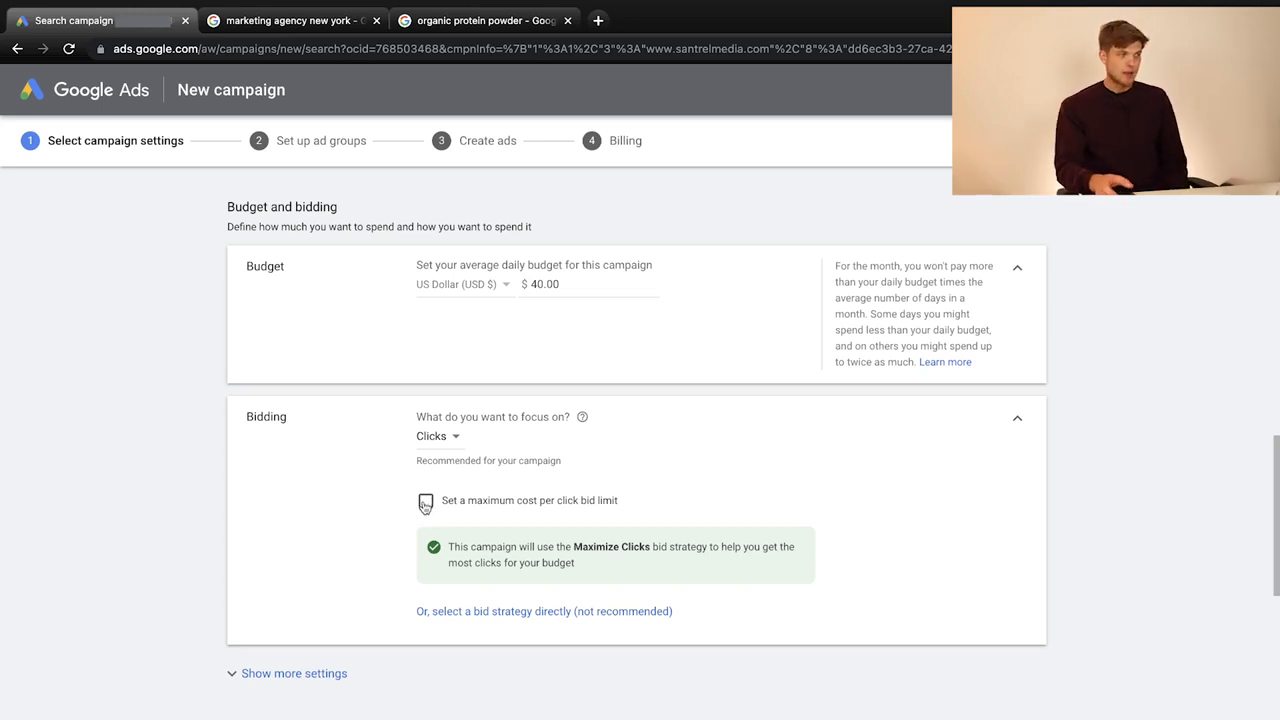
Enable the maximum cost per click bid limit and set it to $8.
{"action": "left_click", "coordinate": [425, 503]}
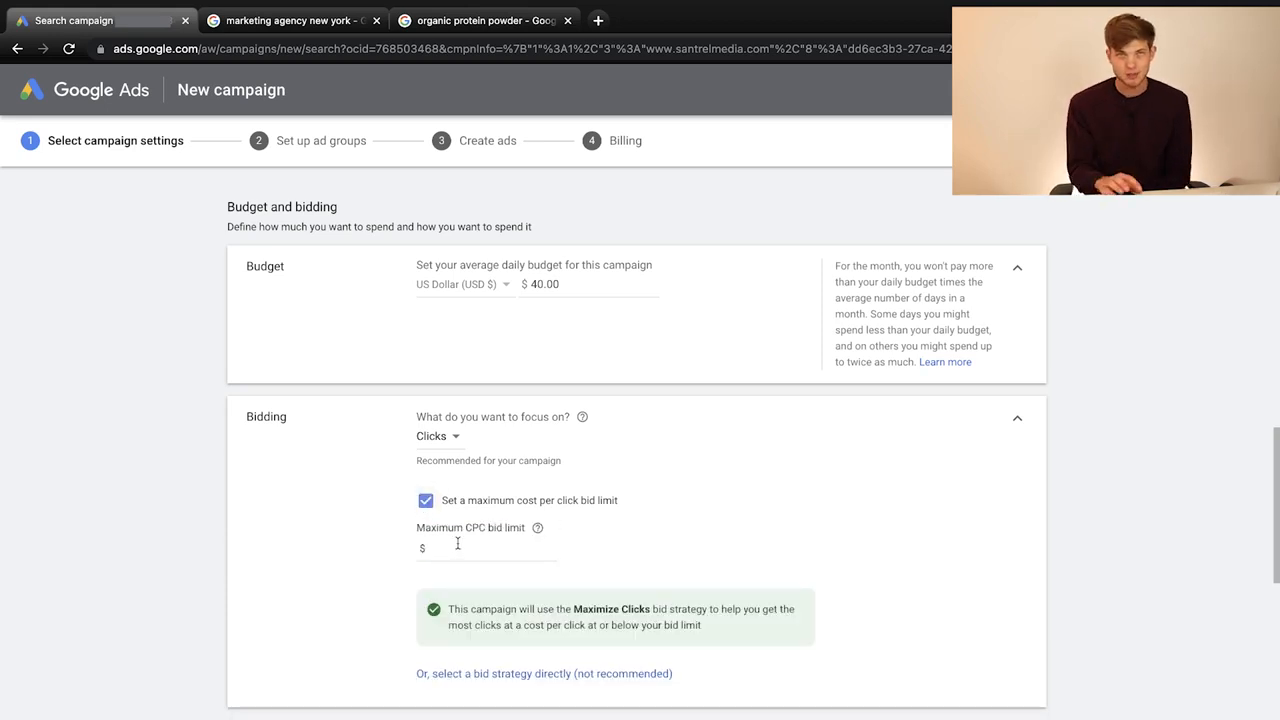
{"action": "left_click", "coordinate": [457, 543]}
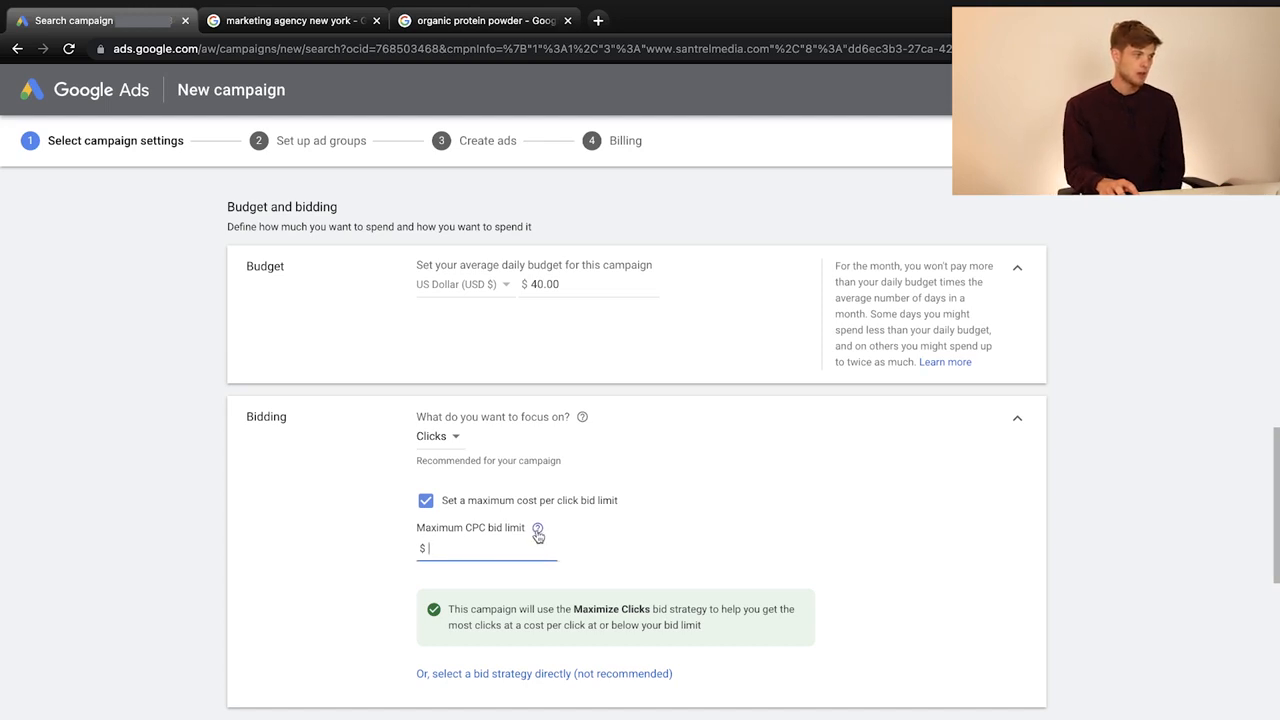
{"action": "mouse_move", "coordinate": [551, 529]}
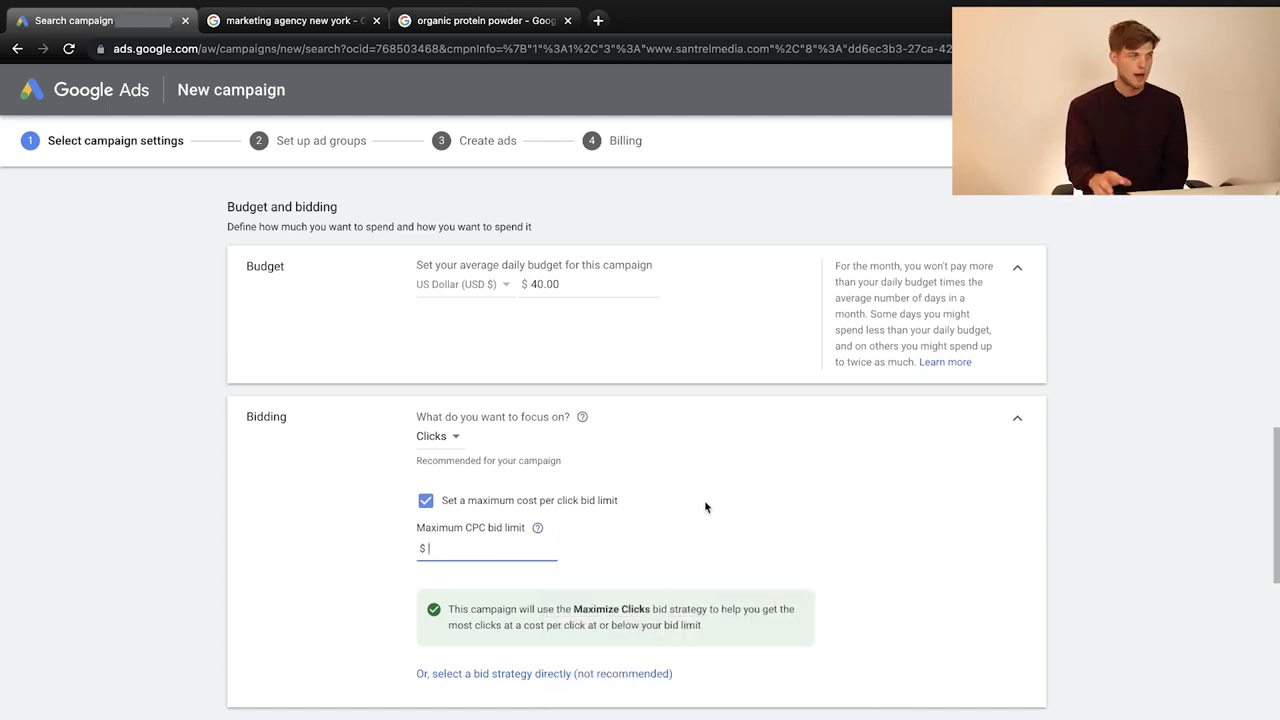
{"action": "type", "text": "8"}
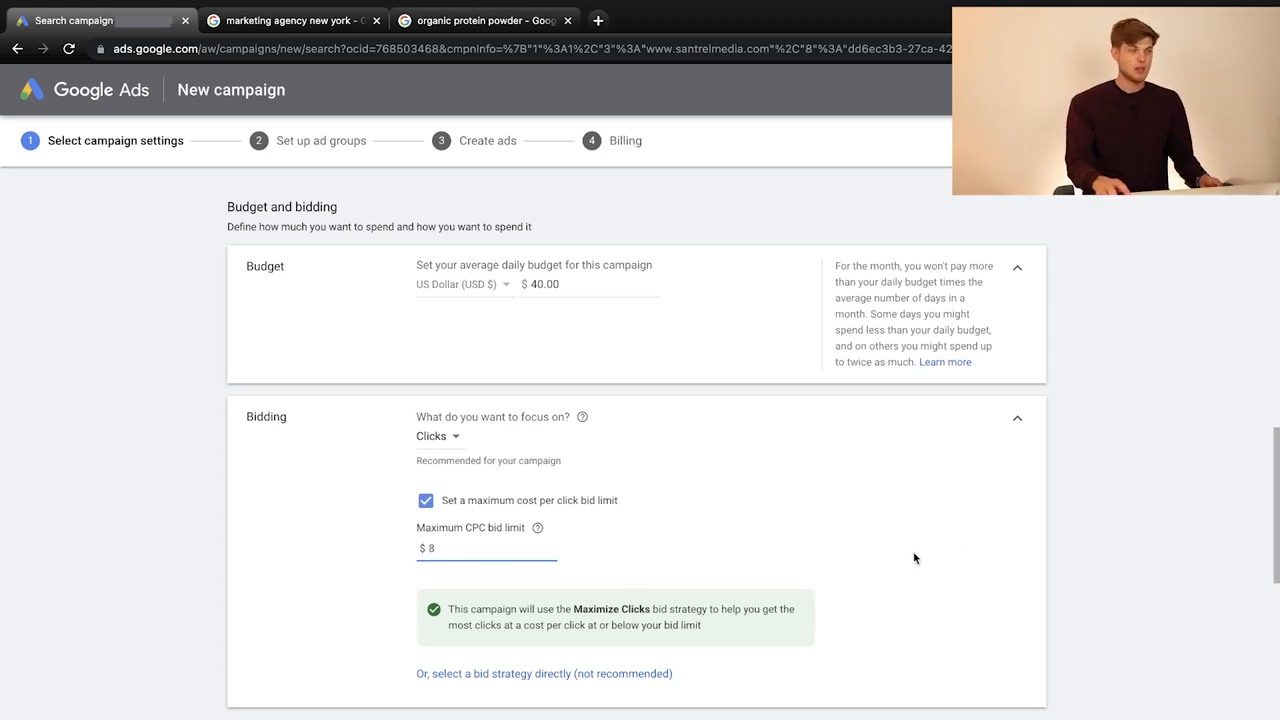
{"action": "left_click", "coordinate": [561, 285]}
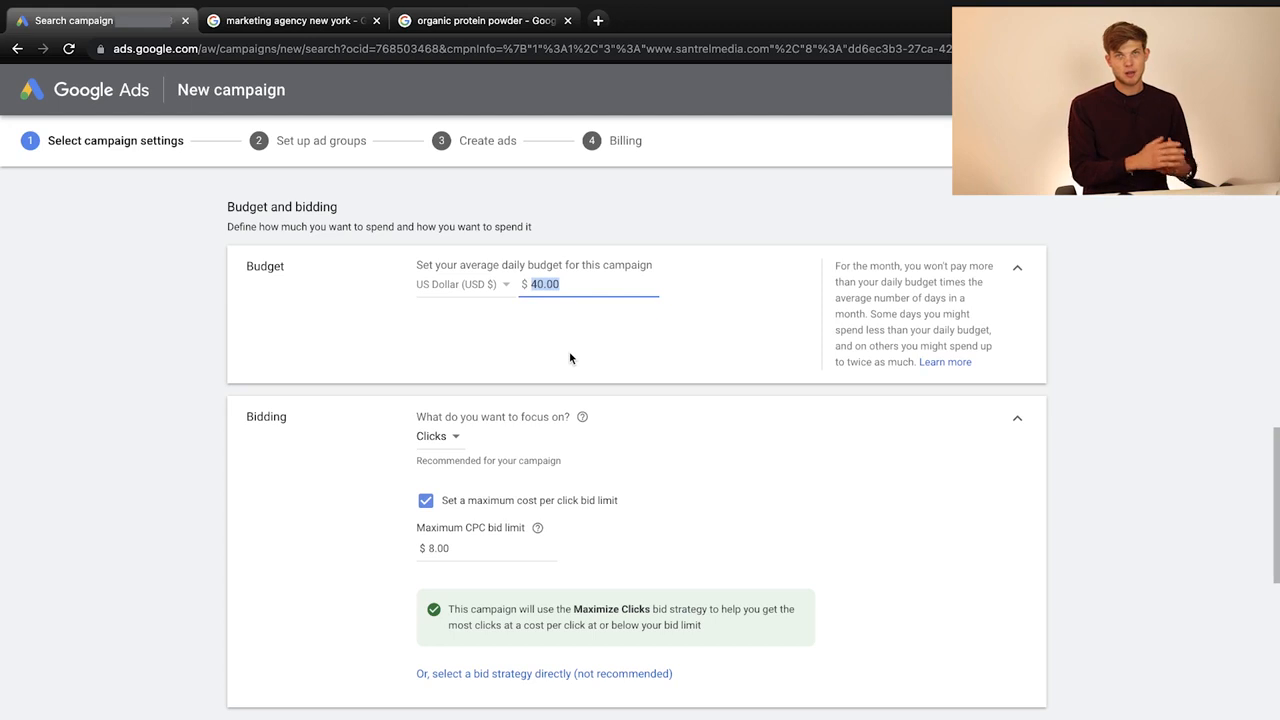
{"action": "left_click", "coordinate": [655, 322]}
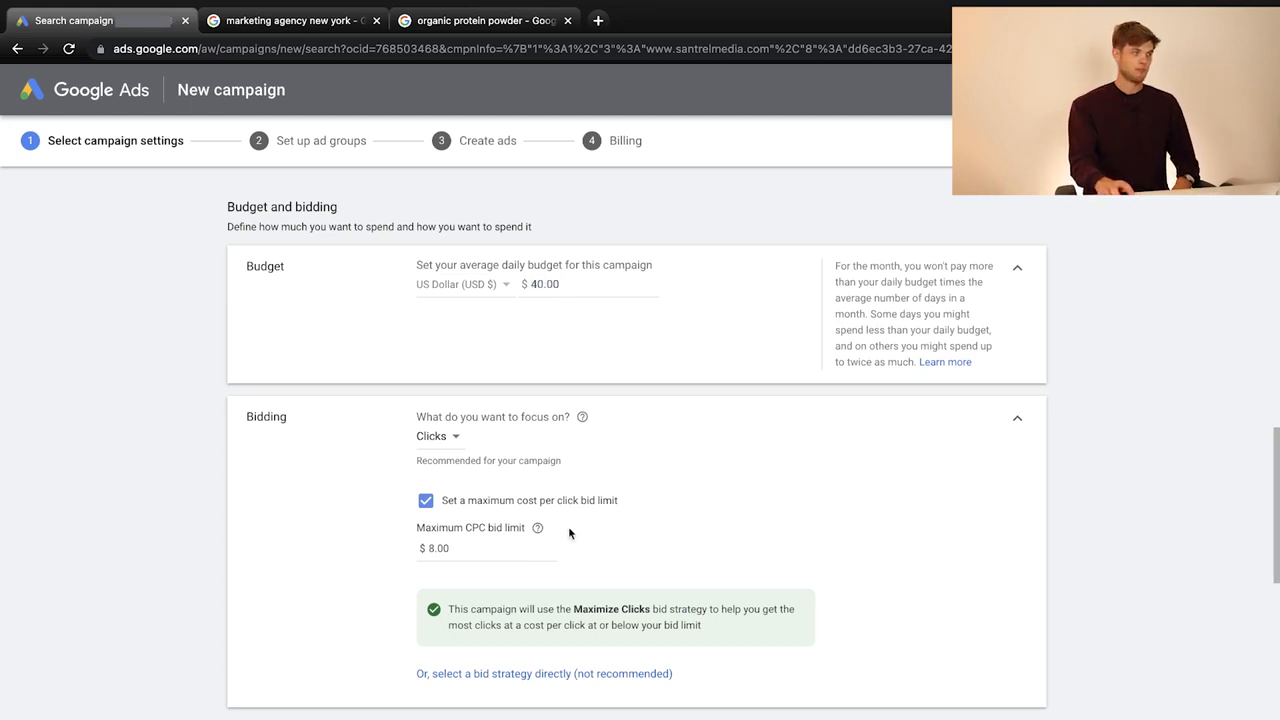
Review the call extension options in the ad extensions section without adding a phone number.
{"action": "scroll", "coordinate": [750, 513], "scroll_direction": "down", "scroll_amount": 1}
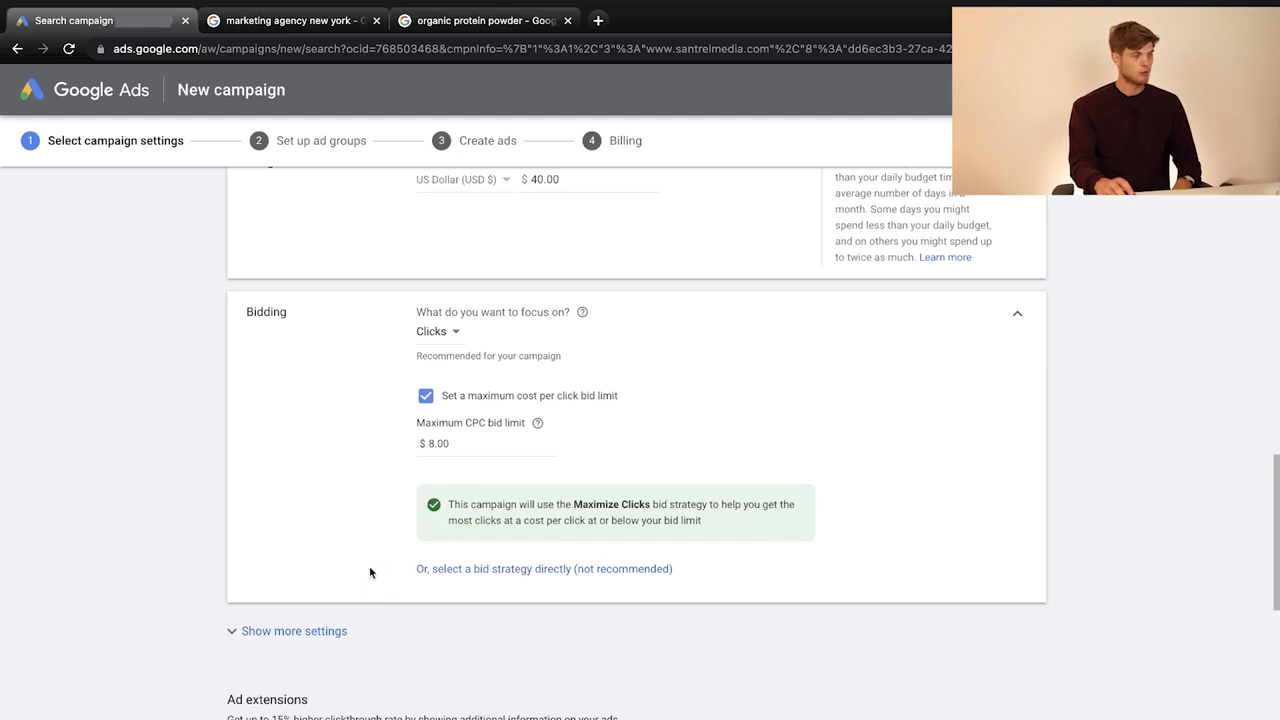
{"action": "scroll", "coordinate": [403, 583], "scroll_direction": "up", "scroll_amount": 1}
{"action": "scroll", "coordinate": [465, 470], "scroll_direction": "down", "scroll_amount": 3}
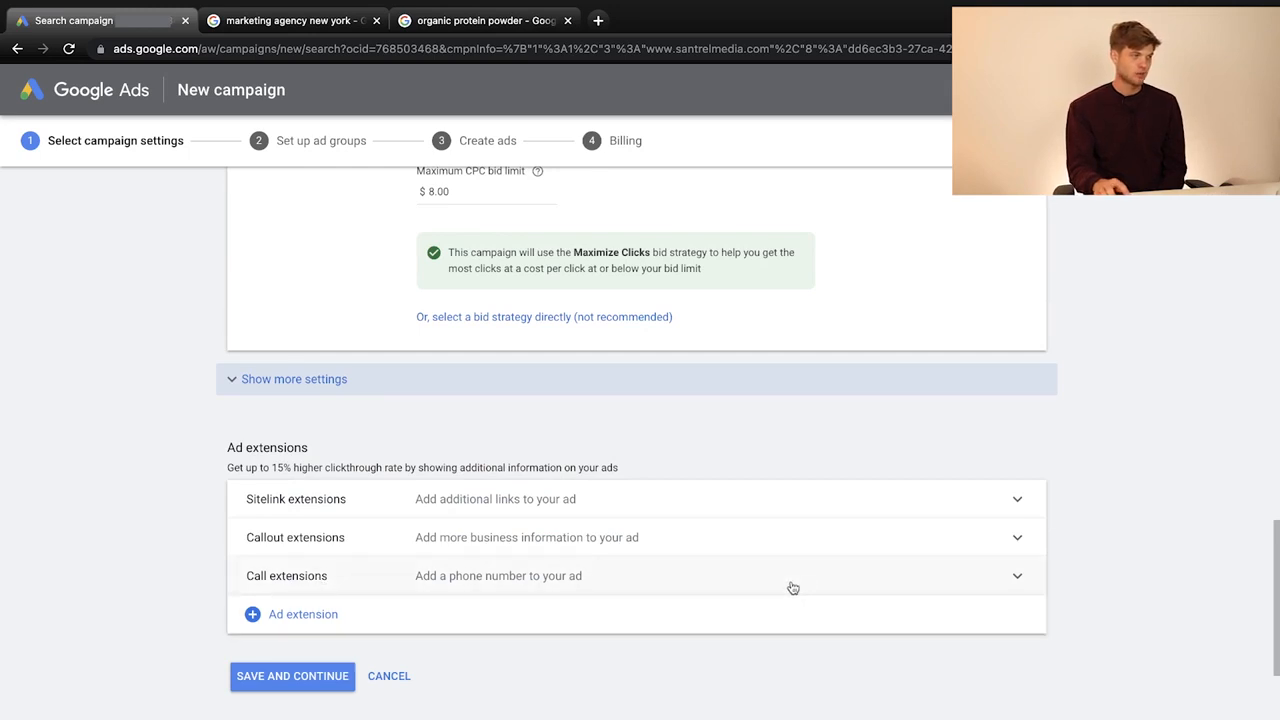
{"action": "left_click", "coordinate": [648, 580]}
{"action": "scroll", "coordinate": [654, 583], "scroll_direction": "down", "scroll_amount": 2}
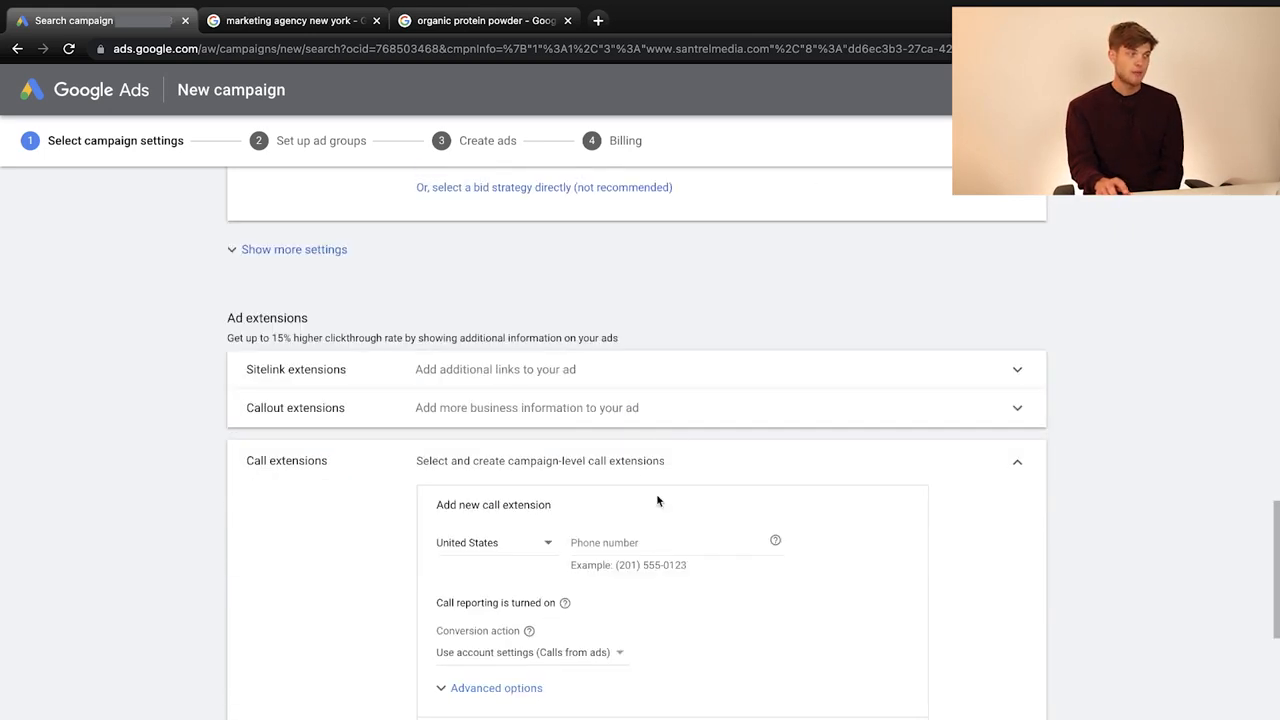
{"action": "left_click", "coordinate": [1017, 466]}
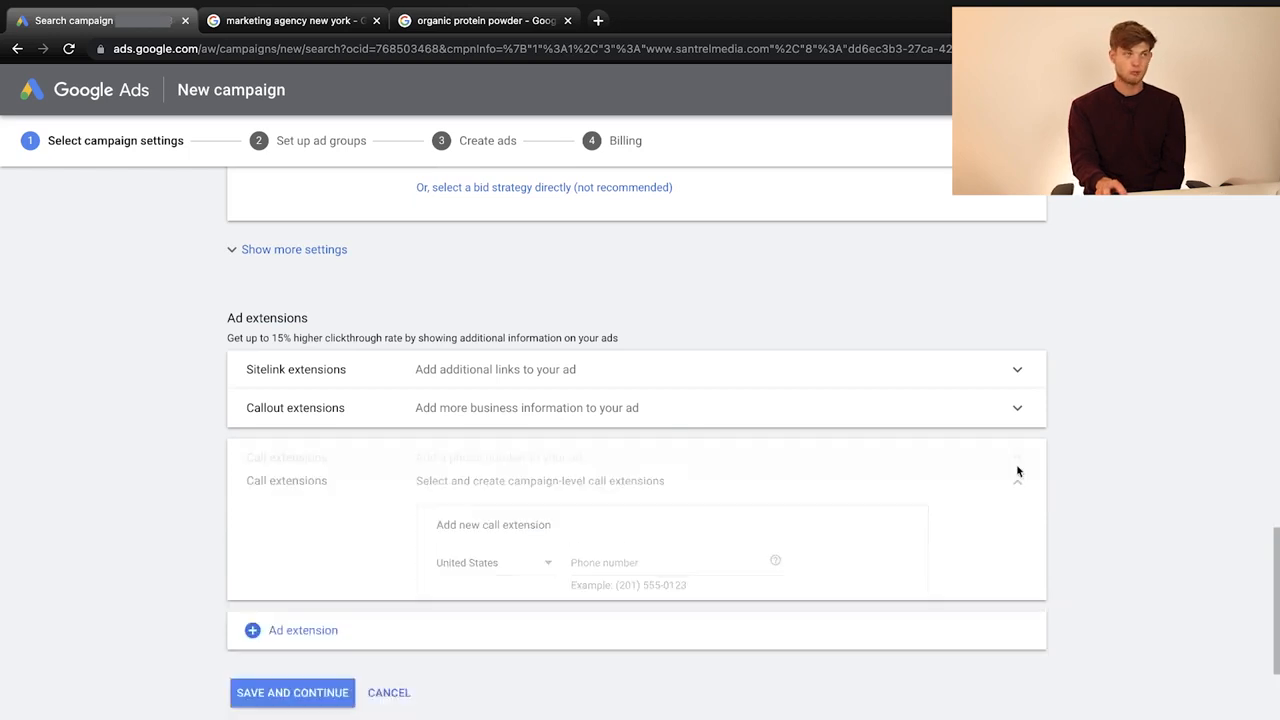
Save the campaign settings without any ad extensions and continue to the ad group setup.
{"action": "left_click_drag", "start_coordinate": [229, 338], "coordinate": [326, 350]}
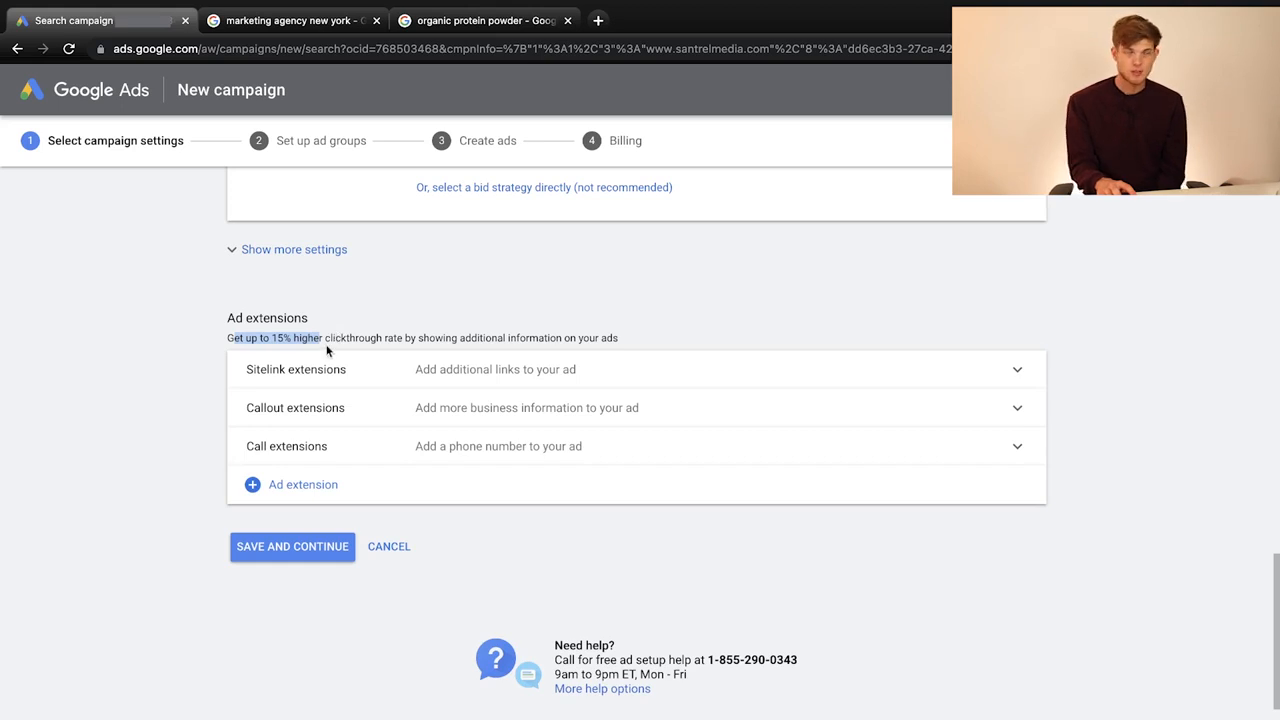
{"action": "left_click", "coordinate": [231, 318]}
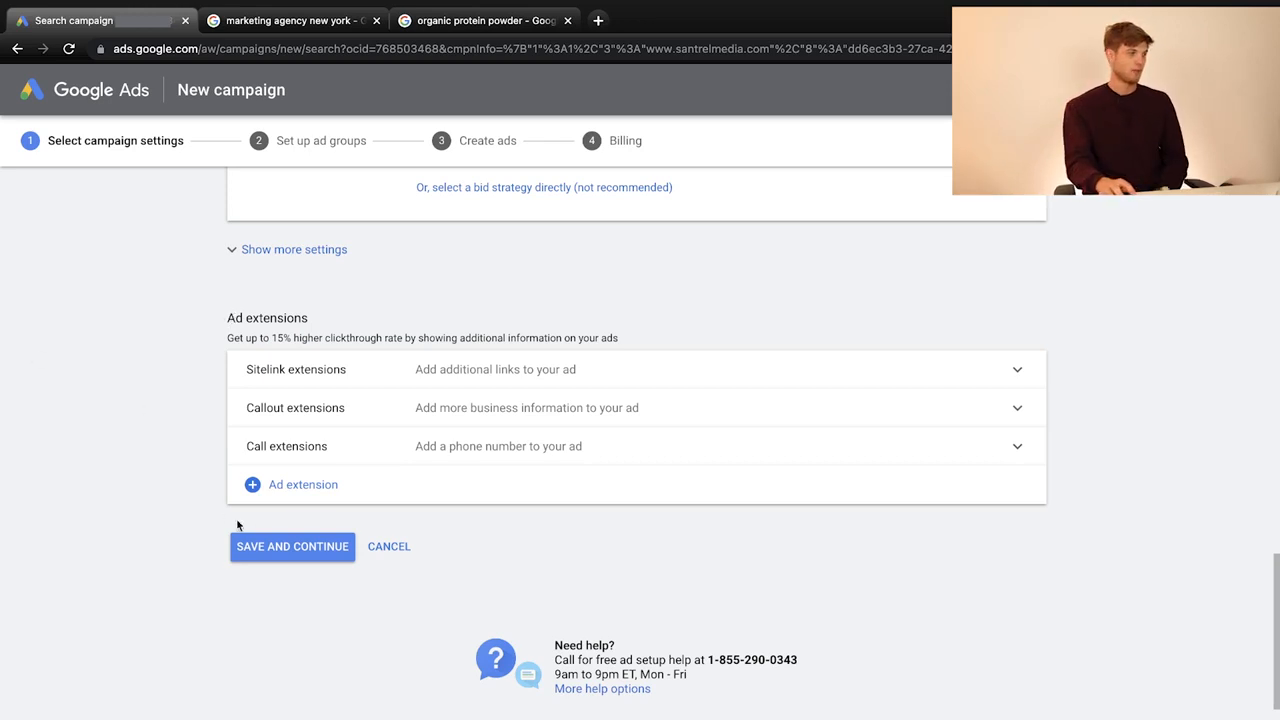
{"action": "left_click", "coordinate": [316, 548]}
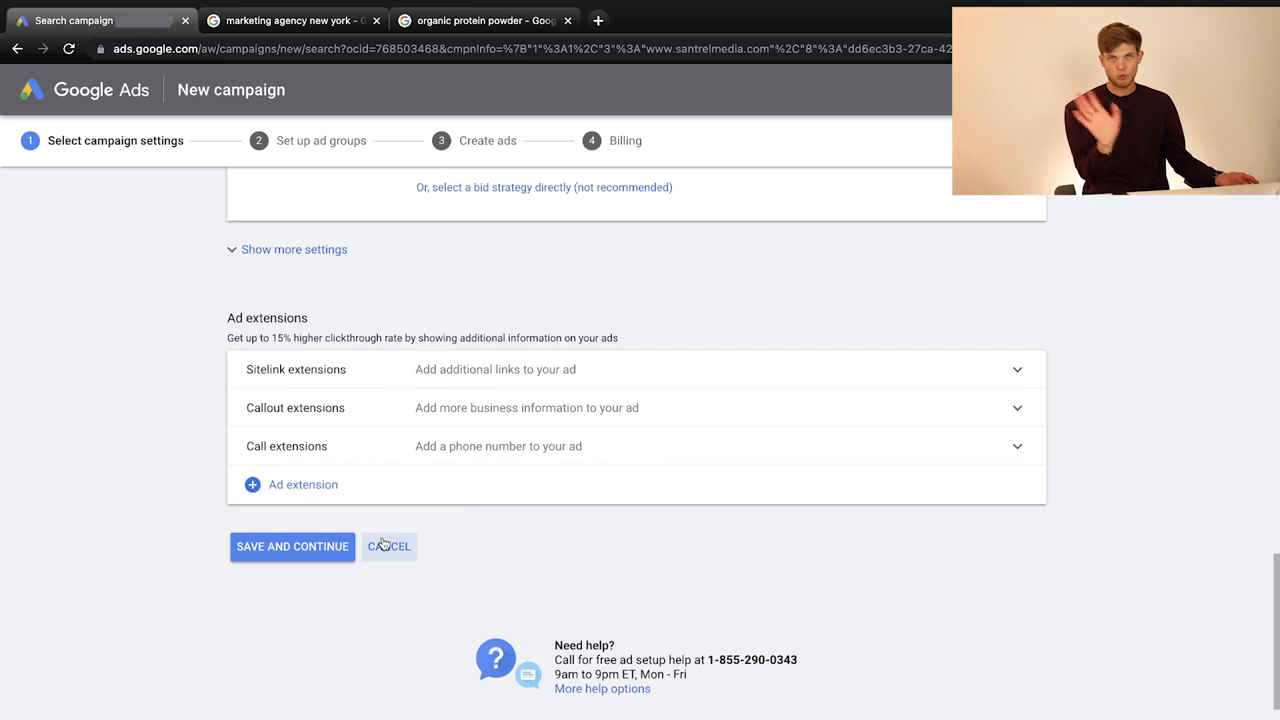
{"action": "left_click", "coordinate": [293, 558]}
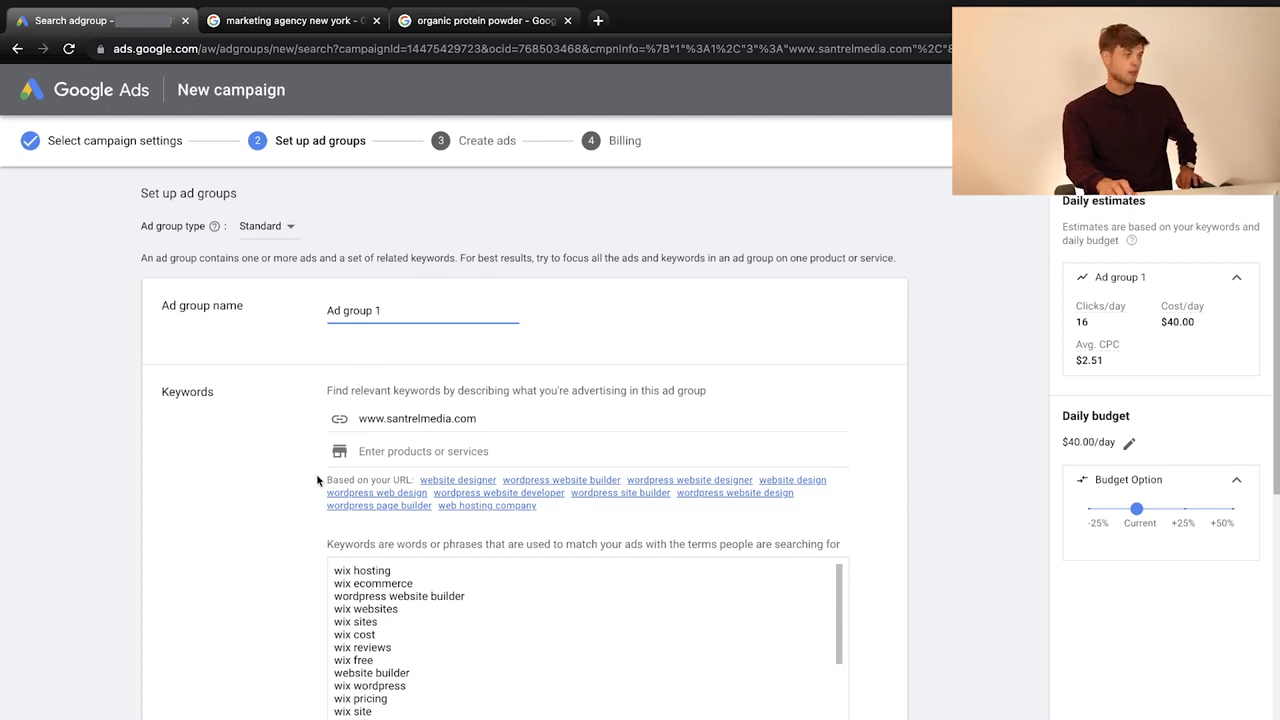
Delete all the suggested keywords from the first ad group's keyword list.
{"action": "scroll", "coordinate": [298, 486], "scroll_direction": "down", "scroll_amount": 4}
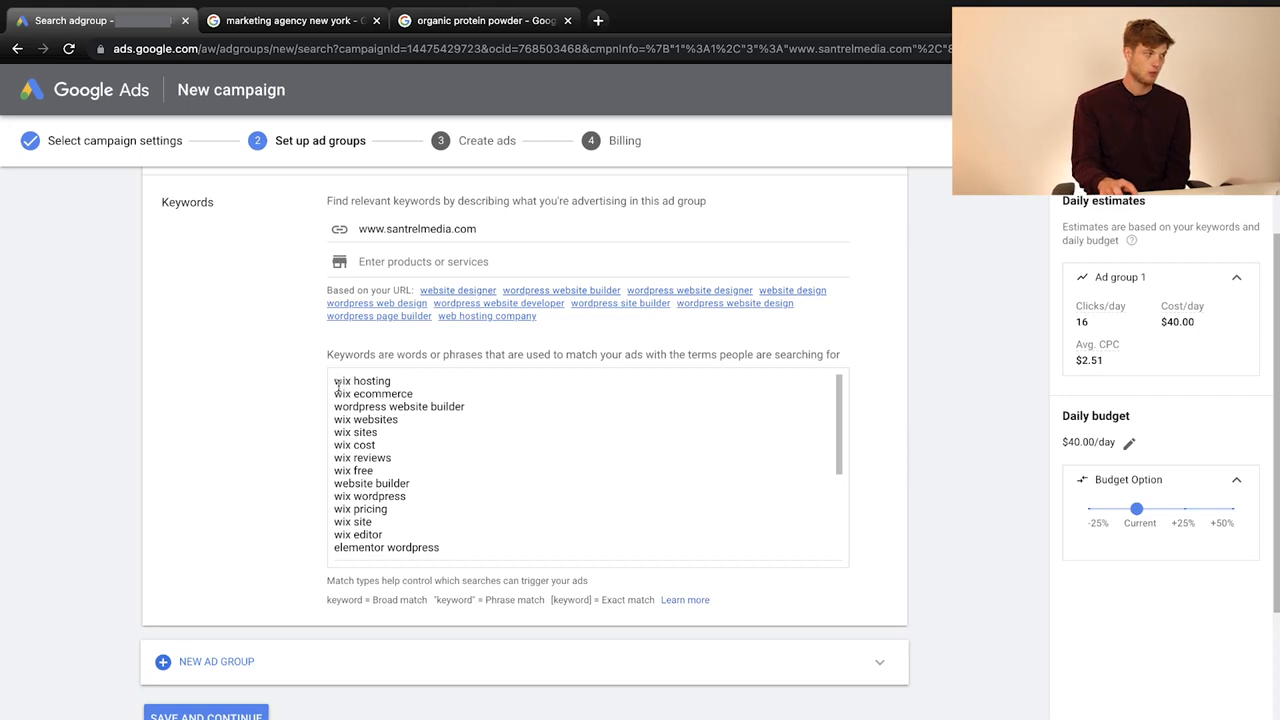
{"action": "left_click_drag", "start_coordinate": [335, 385], "coordinate": [546, 560]}
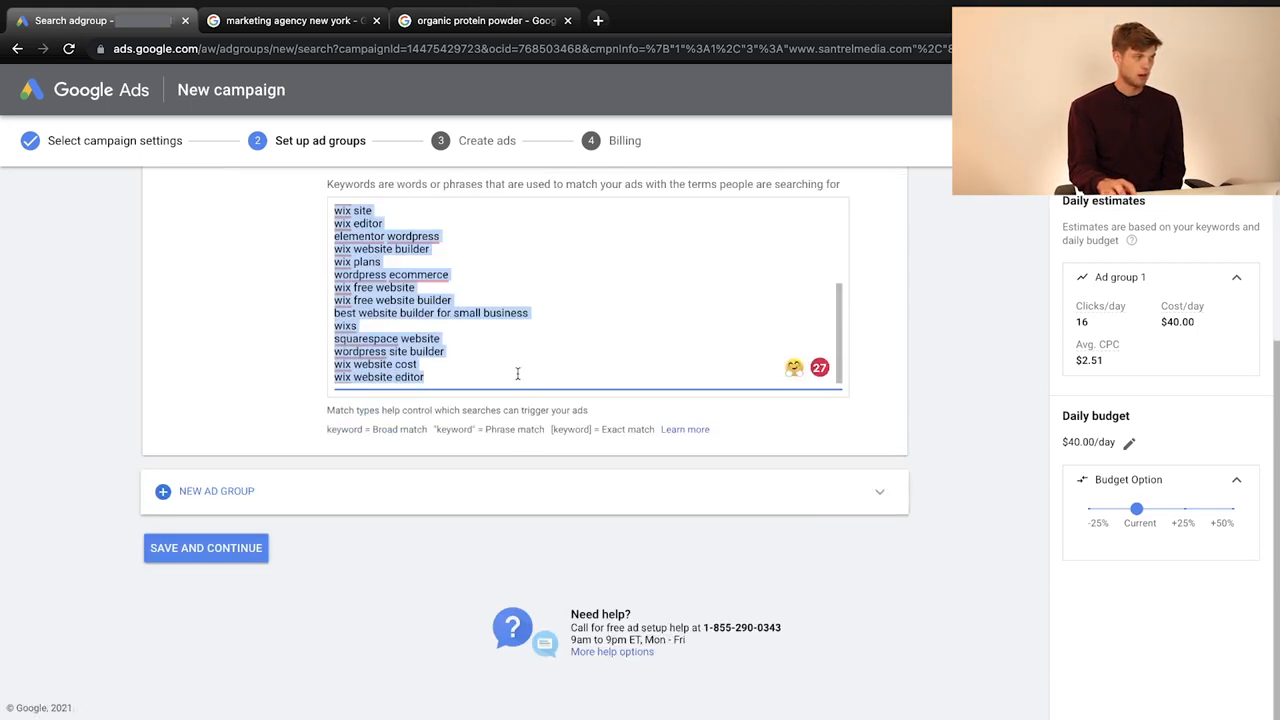
{"action": "key", "text": "BackSpace"}
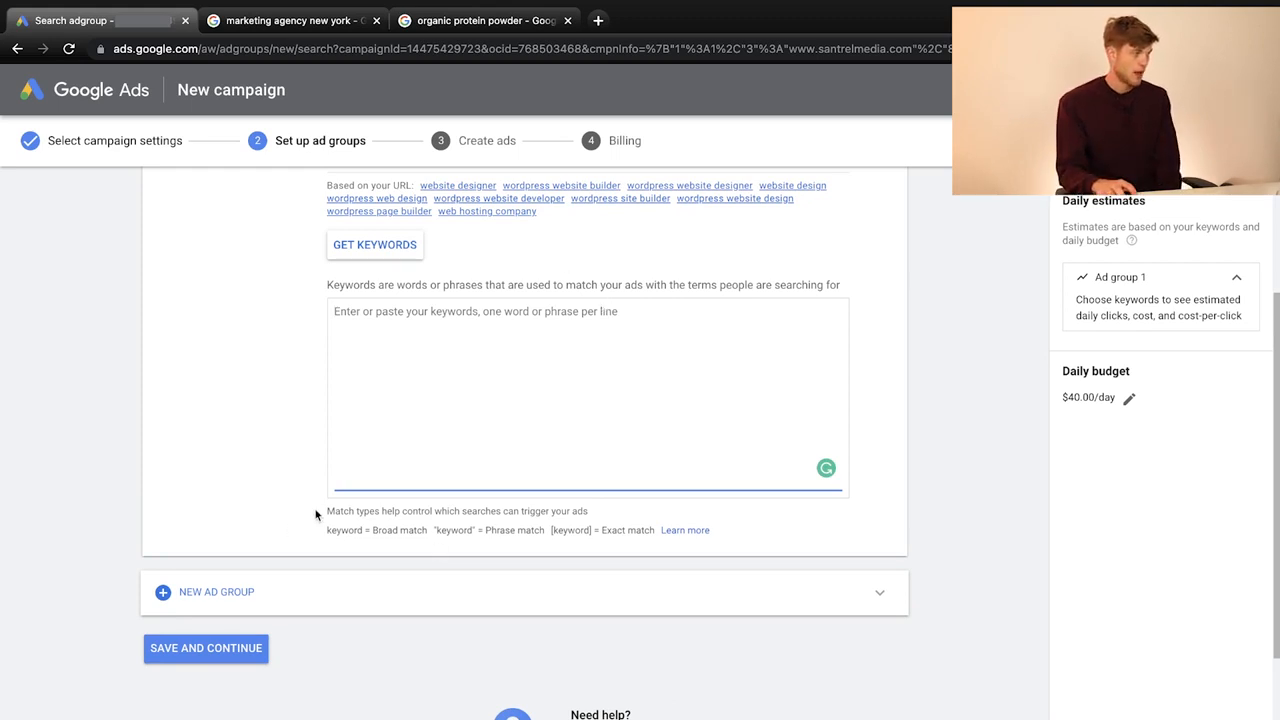
Add the broad match keyword marketing agency new york to the ad group's keyword list.
{"action": "left_click_drag", "start_coordinate": [325, 531], "coordinate": [655, 532]}
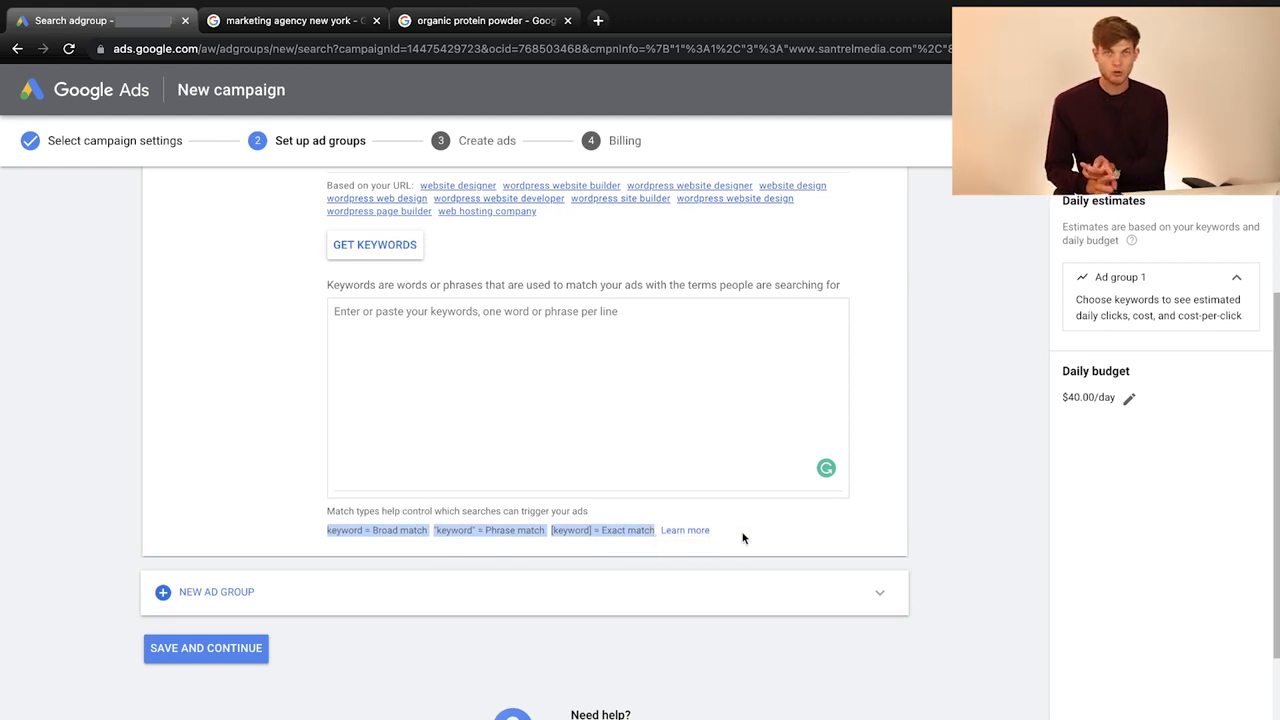
{"action": "left_click", "coordinate": [491, 335]}
{"action": "type", "text": "marke"}
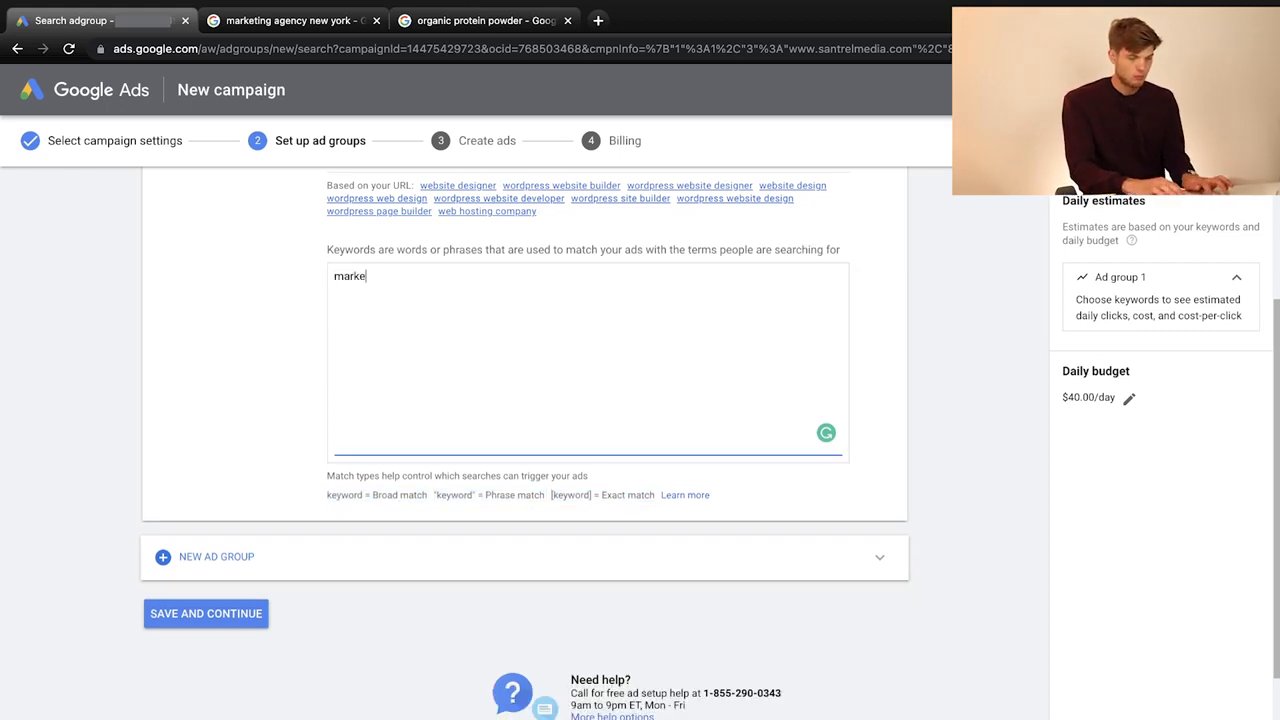
{"action": "type", "text": "ting agency"}
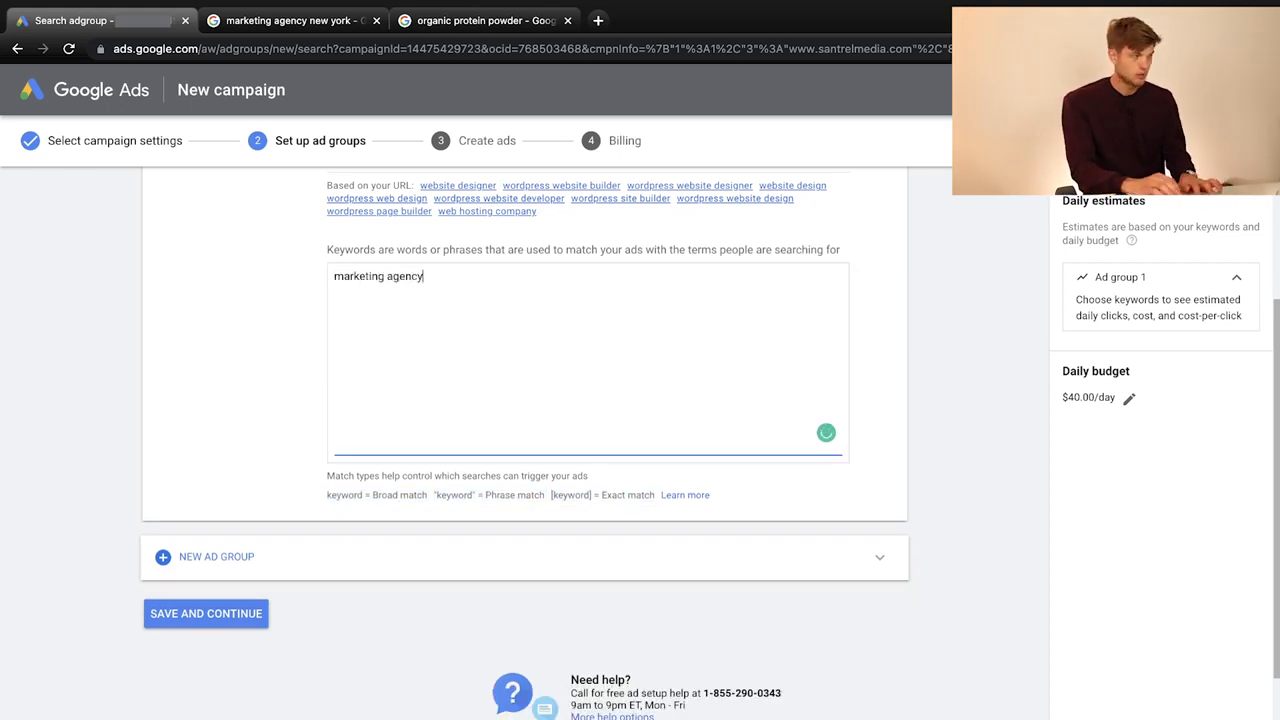
{"action": "type", "text": " new york"}
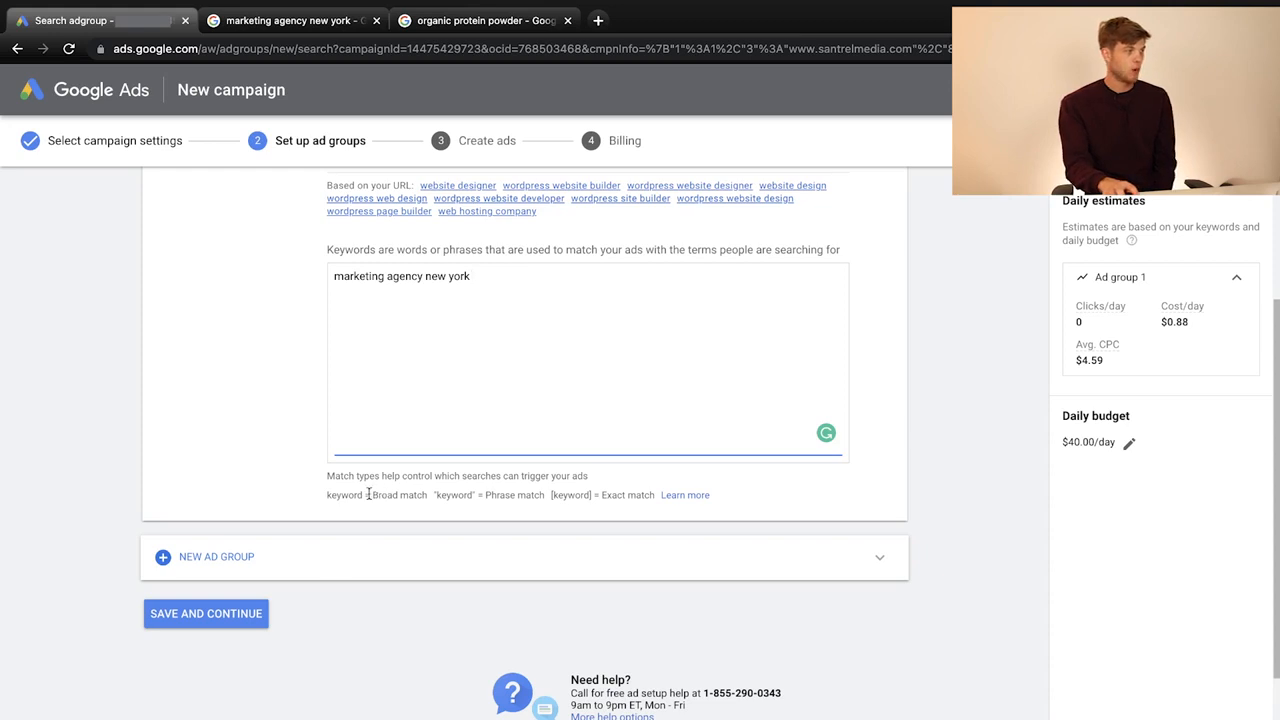
{"action": "left_click_drag", "start_coordinate": [372, 494], "coordinate": [430, 503]}
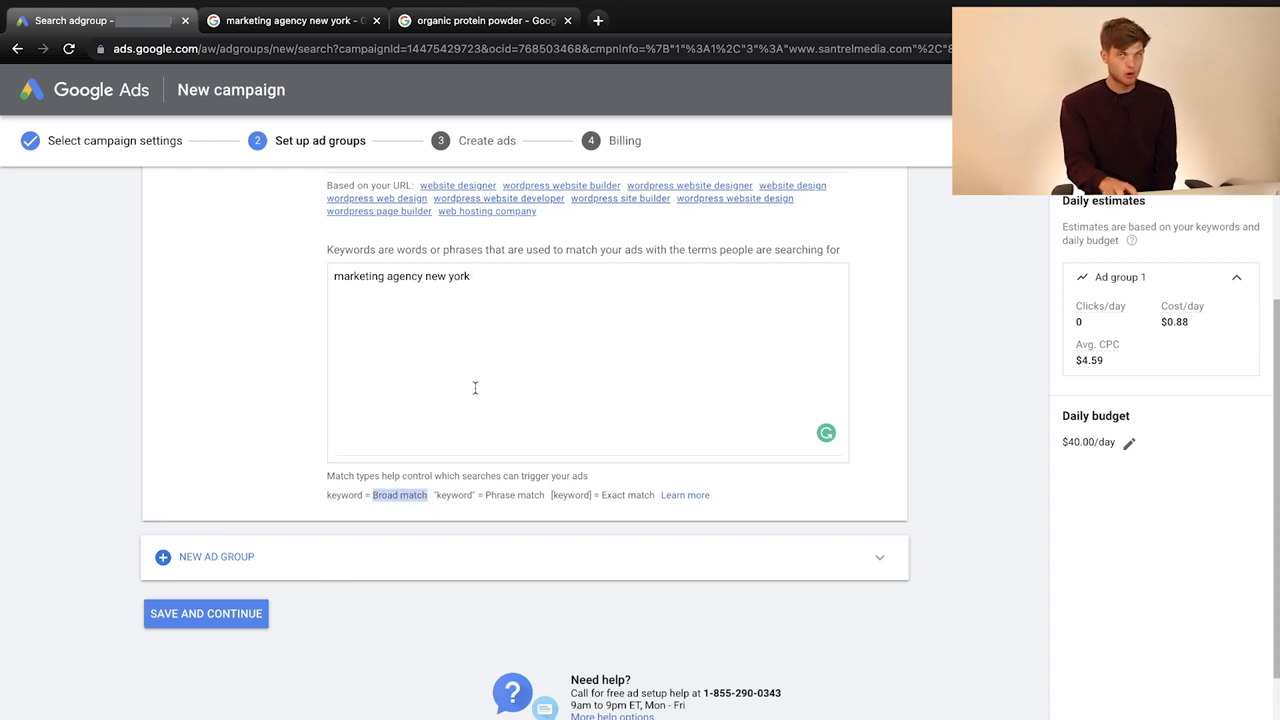
Add the phrase match keyword "marketing agency new york" in quotation marks on a new line of the keyword list.
{"action": "left_click", "coordinate": [501, 282]}
{"action": "key", "text": "Return"}
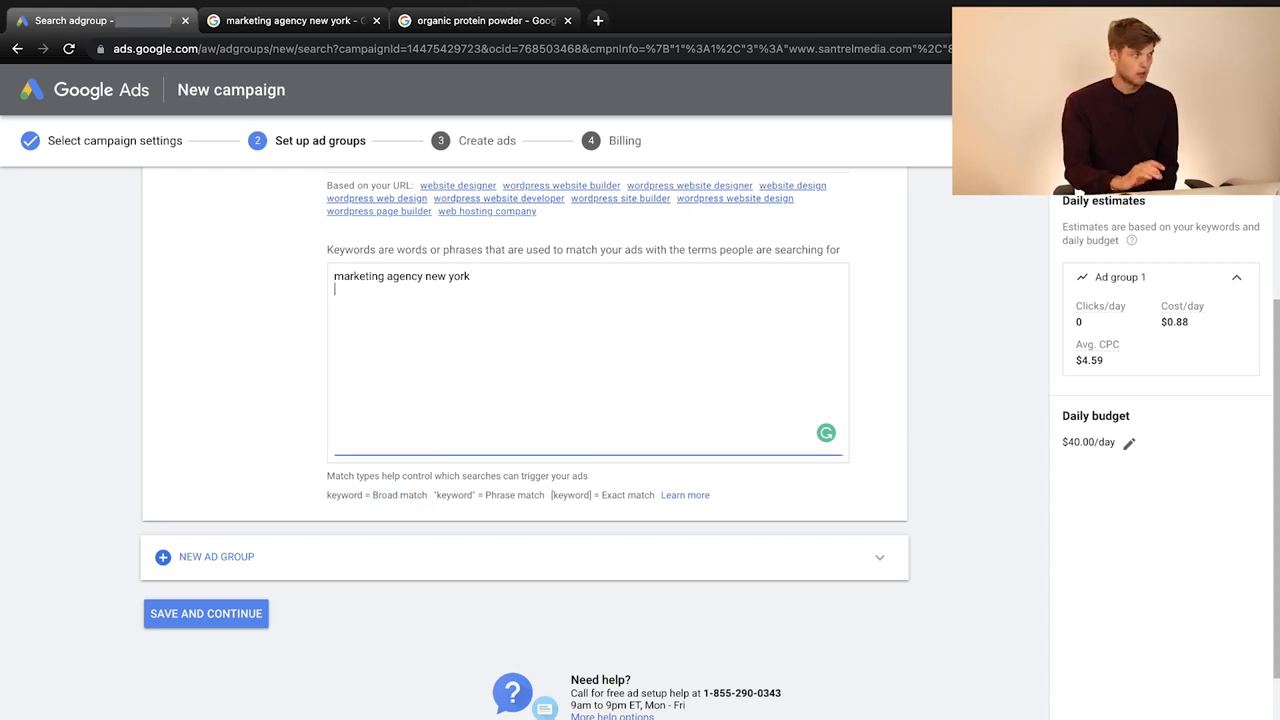
{"action": "type", "text": "\""}
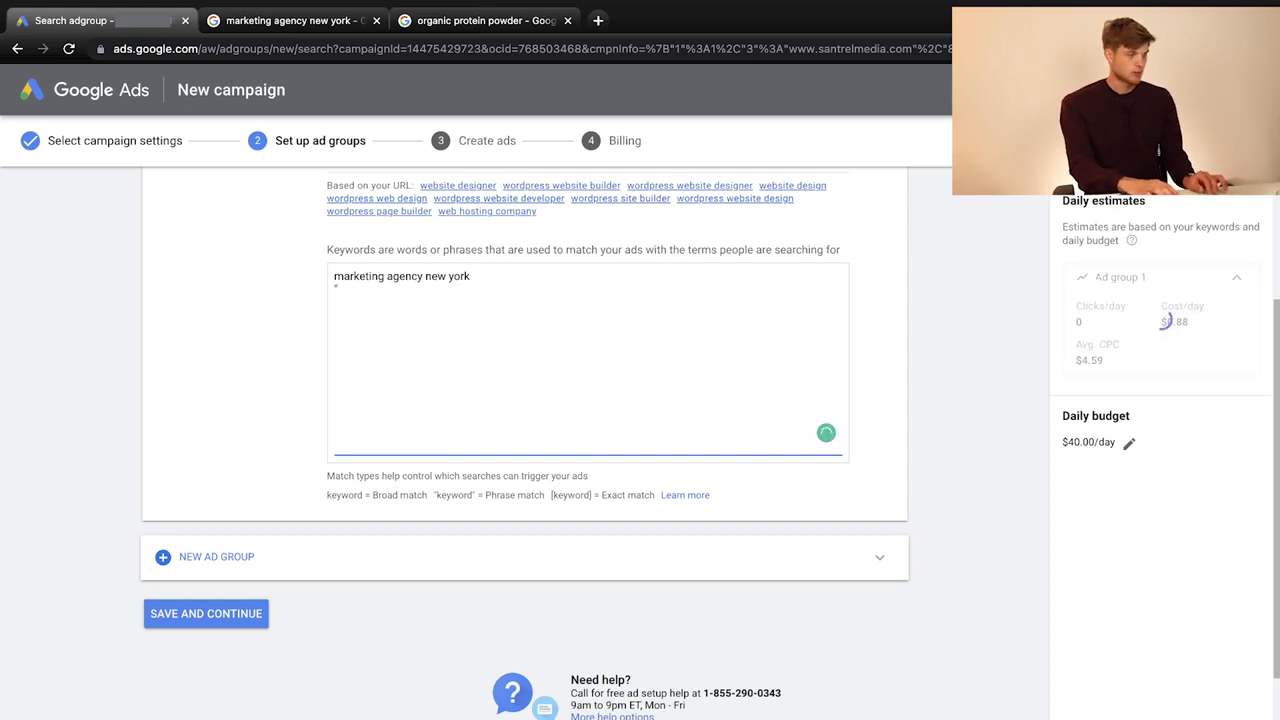
{"action": "type", "text": "mar"}
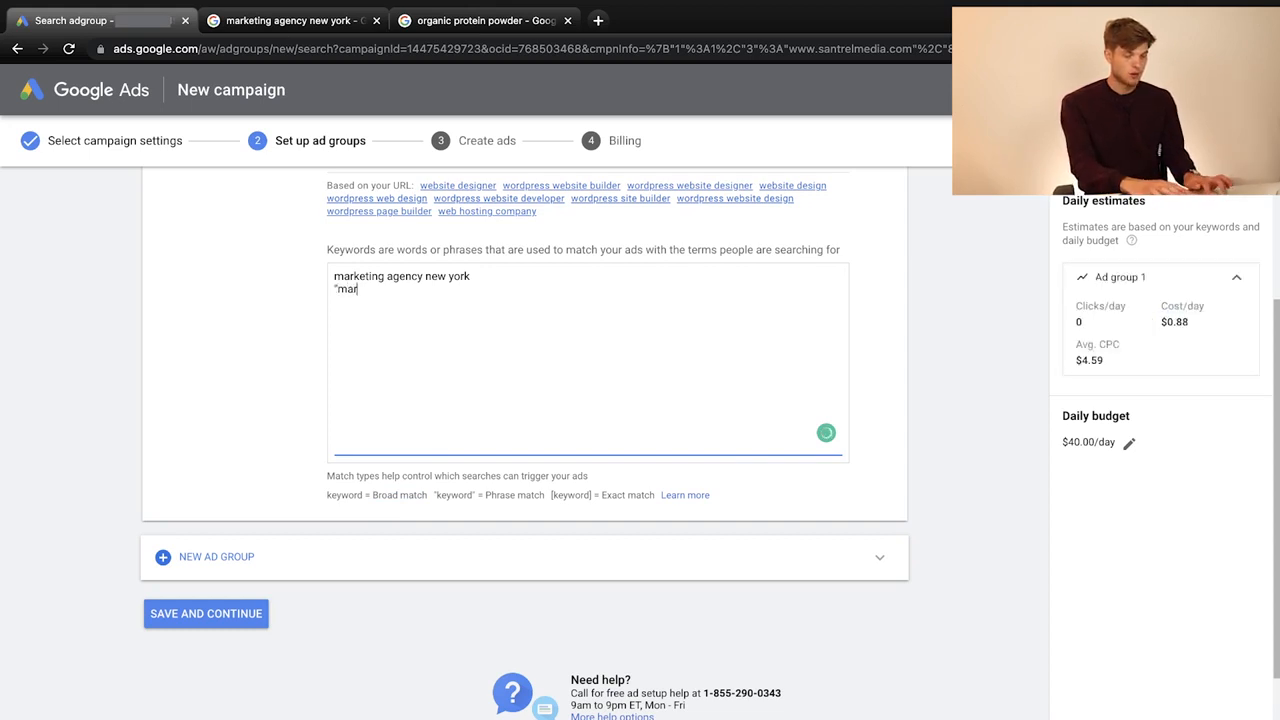
{"action": "type", "text": "keting agenc"}
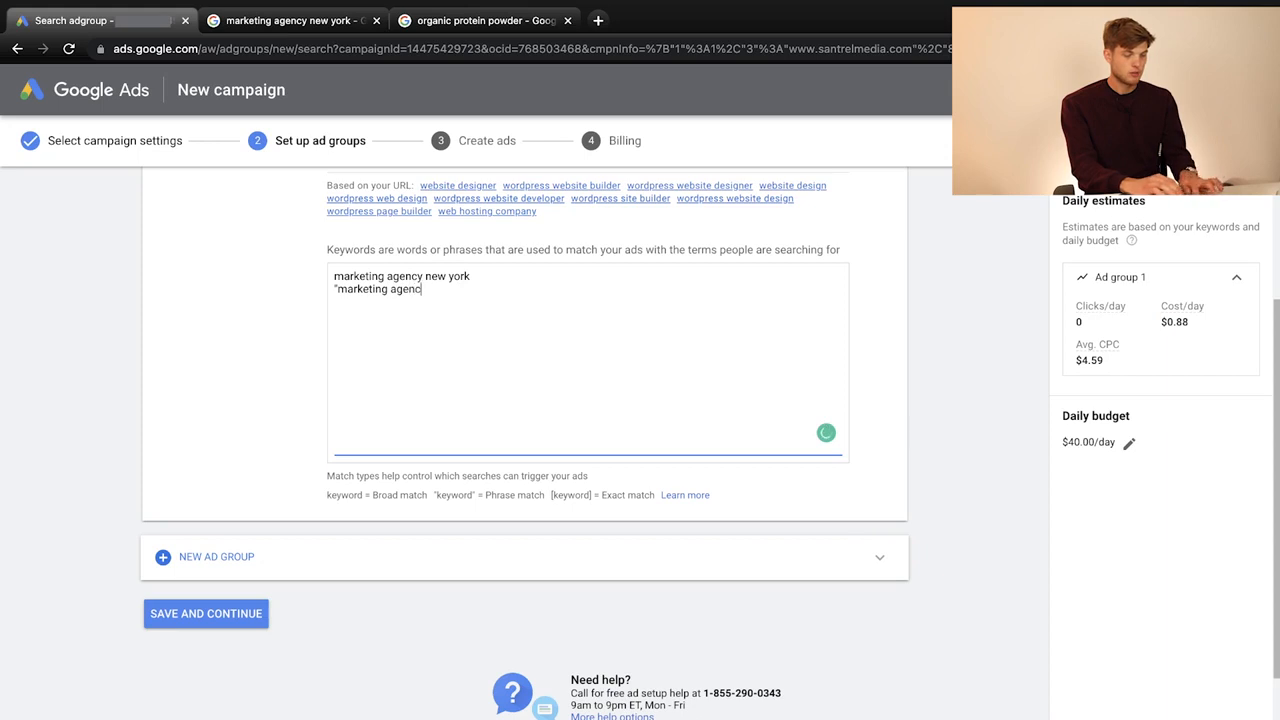
{"action": "type", "text": "y new york\""}
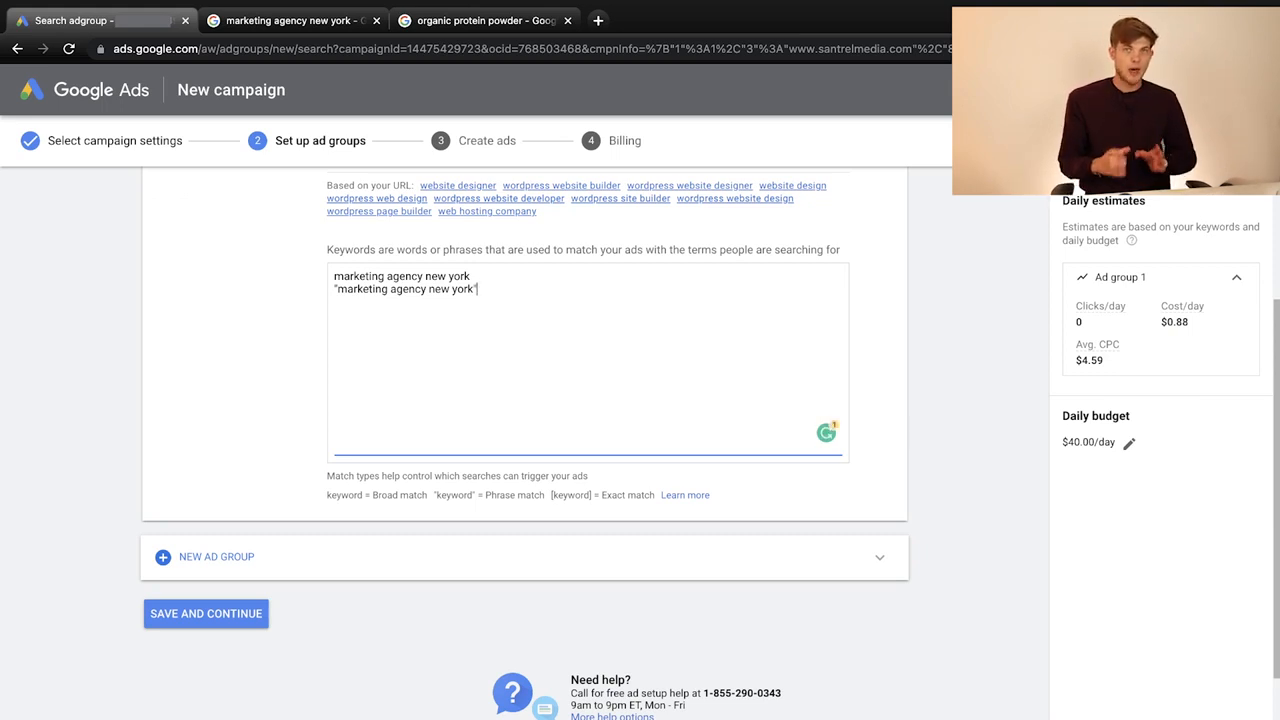
{"action": "left_click", "coordinate": [486, 495]}
{"action": "left_click_drag", "start_coordinate": [486, 495], "coordinate": [548, 500]}
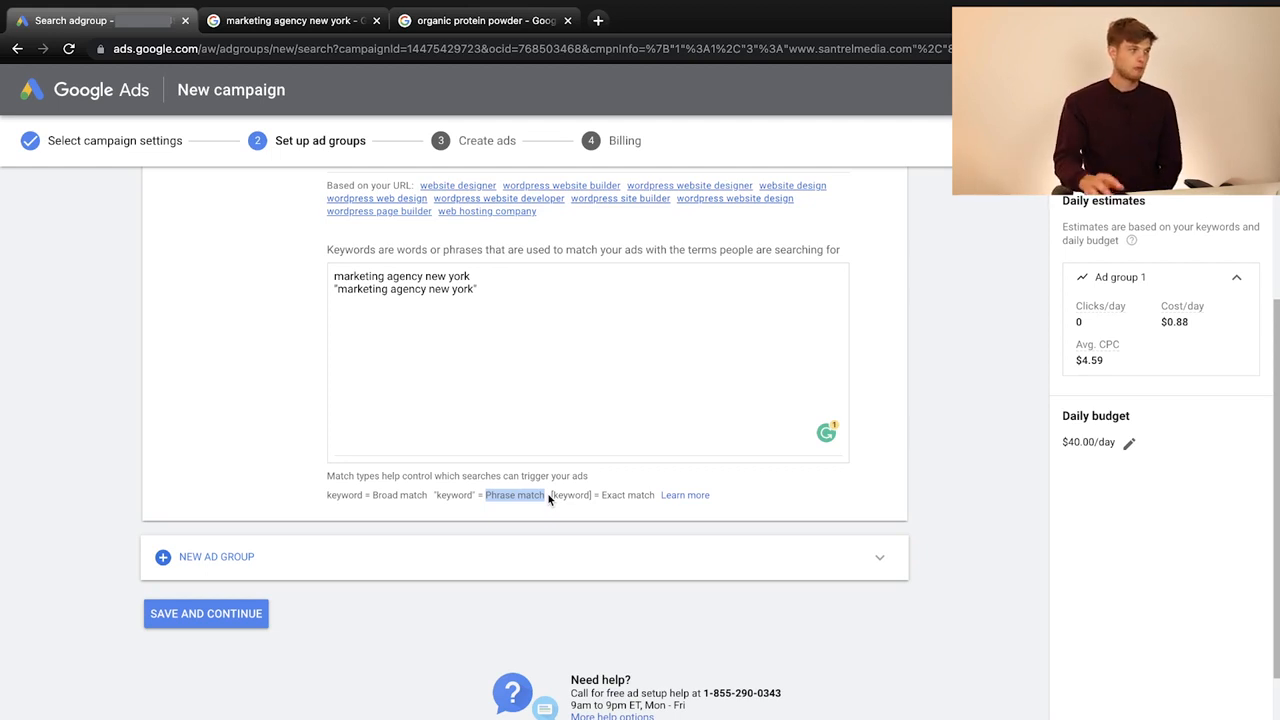
Add the exact match keyword [marketing agency new york] in square brackets on a new line of the keyword list.
{"action": "left_click_drag", "start_coordinate": [336, 292], "coordinate": [468, 299]}
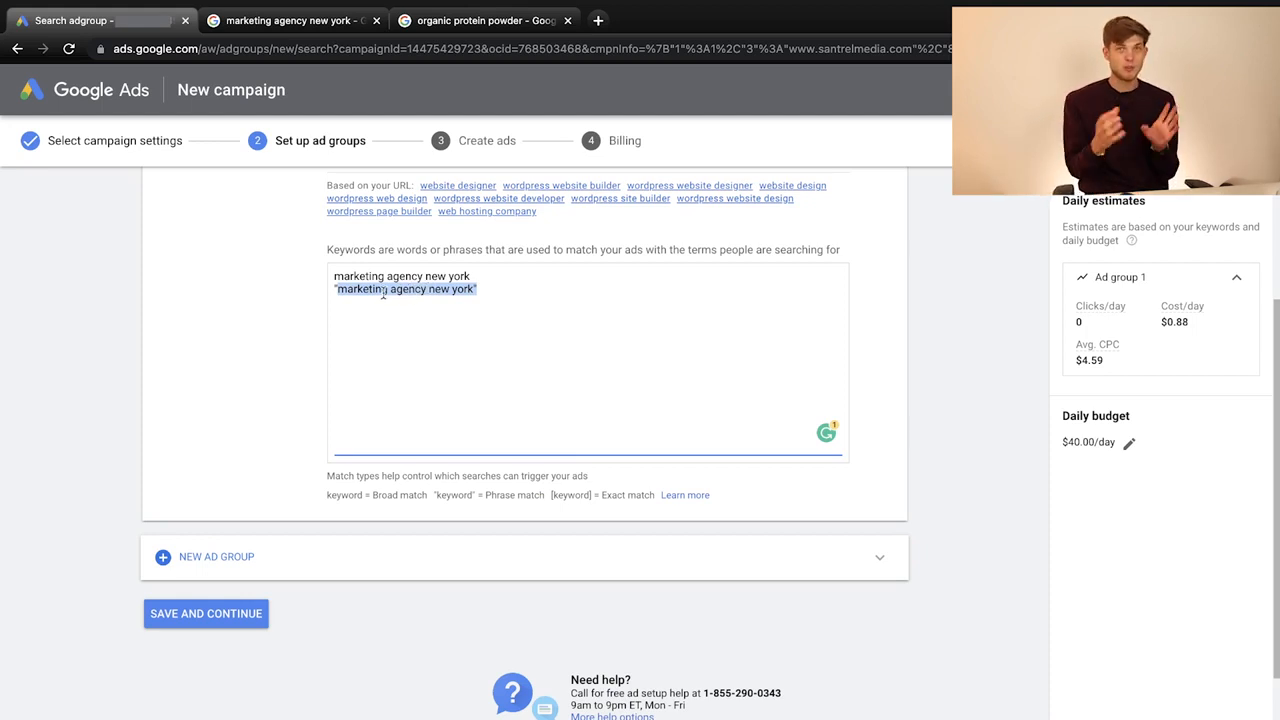
{"action": "left_click", "coordinate": [487, 290]}
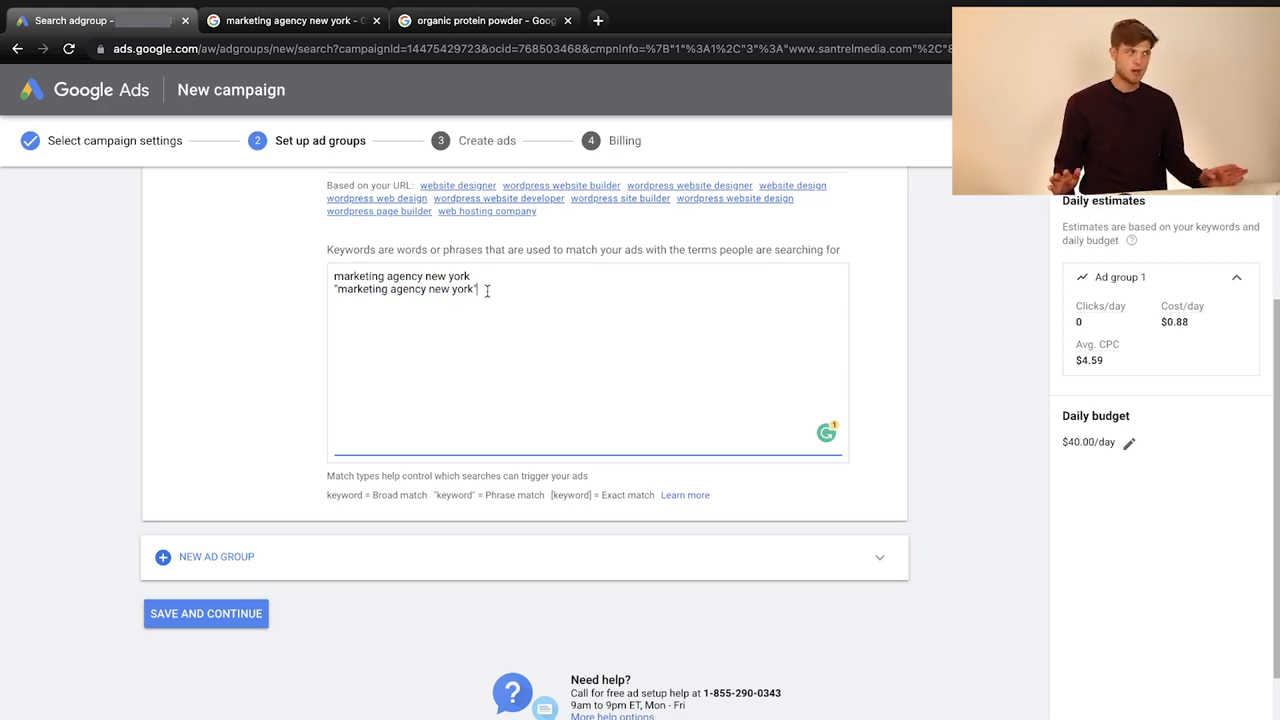
{"action": "key", "text": "Return"}
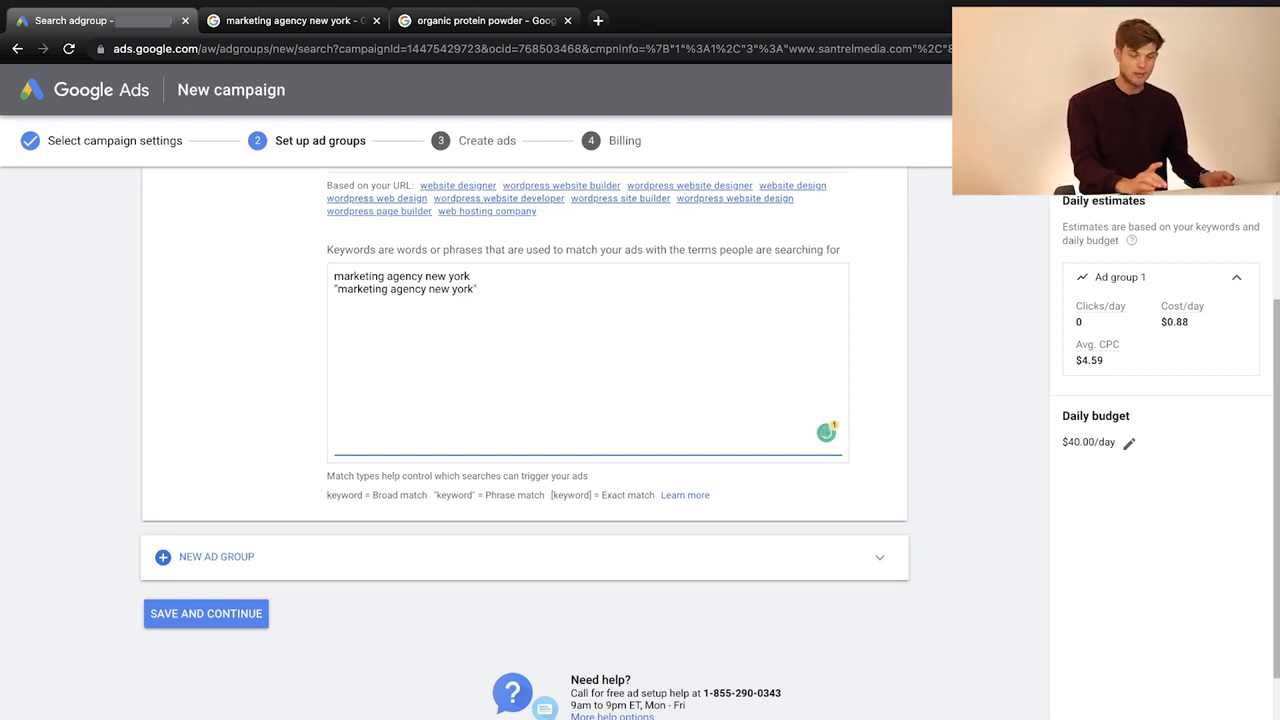
{"action": "type", "text": "["}
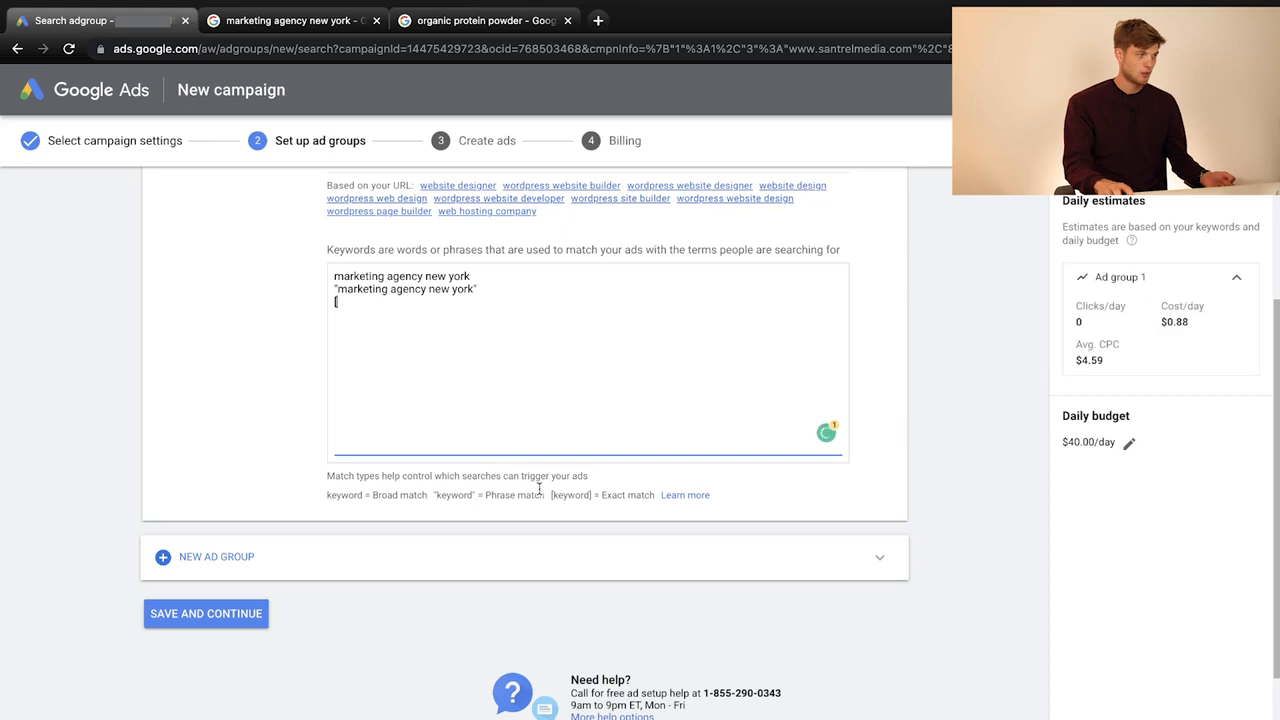
{"action": "left_click_drag", "start_coordinate": [551, 494], "coordinate": [657, 500]}
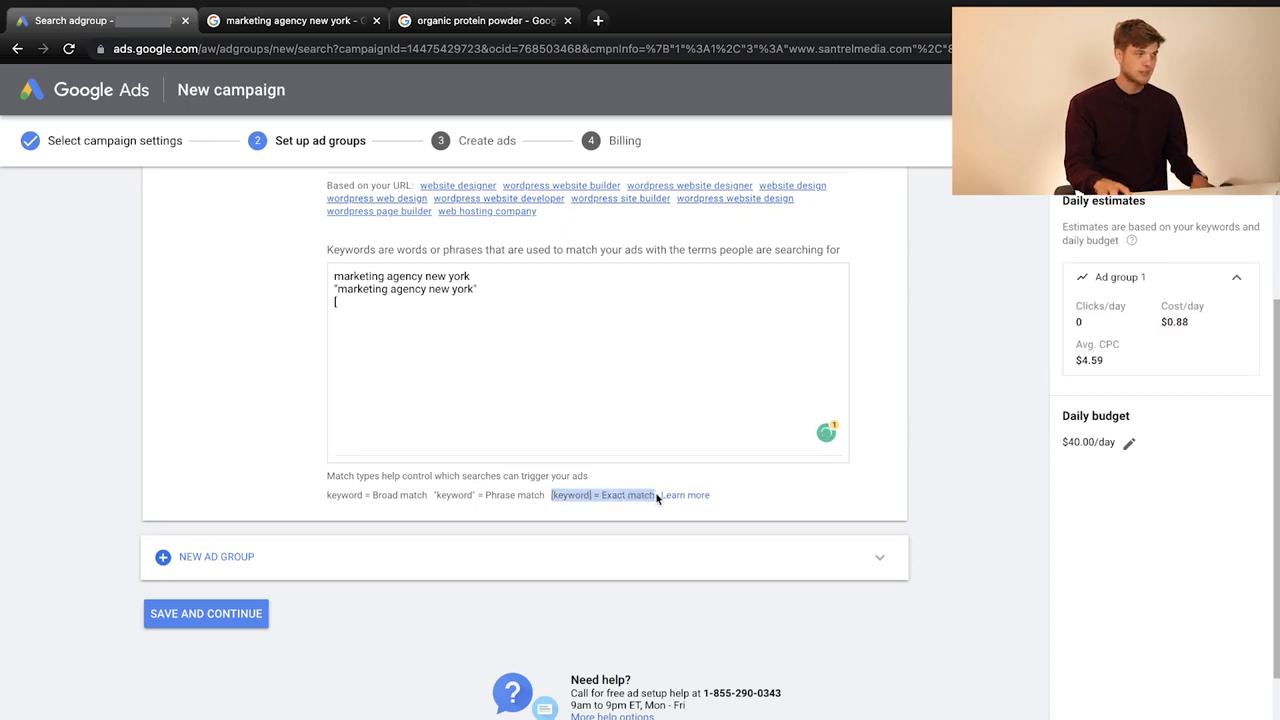
{"action": "left_click", "coordinate": [461, 309]}
{"action": "type", "text": "marketing a"}
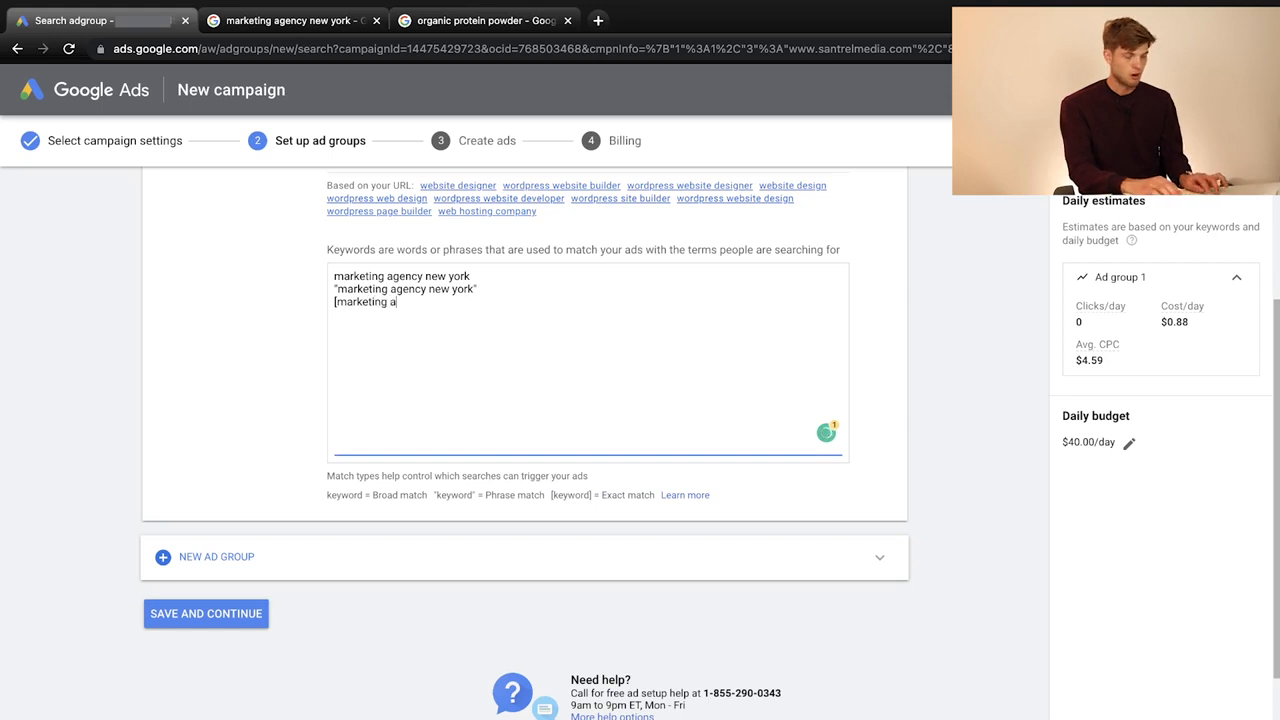
{"action": "type", "text": "gency new yo"}
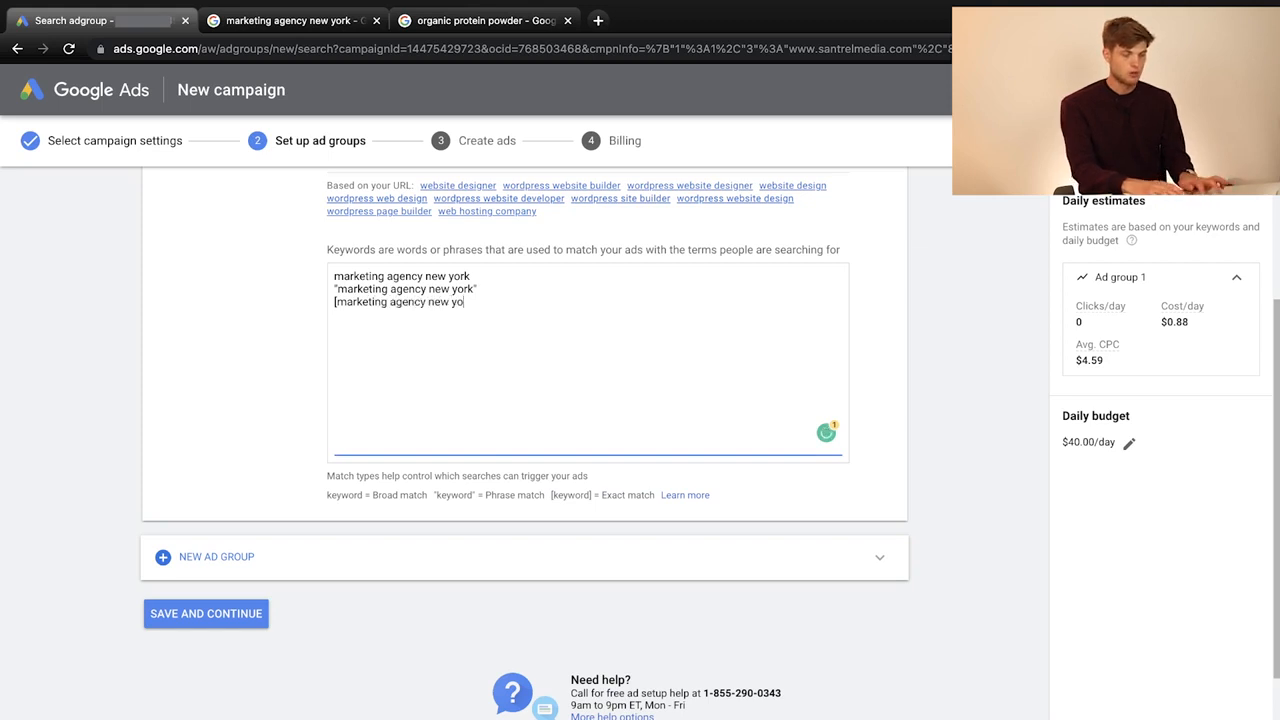
{"action": "type", "text": "rk]"}
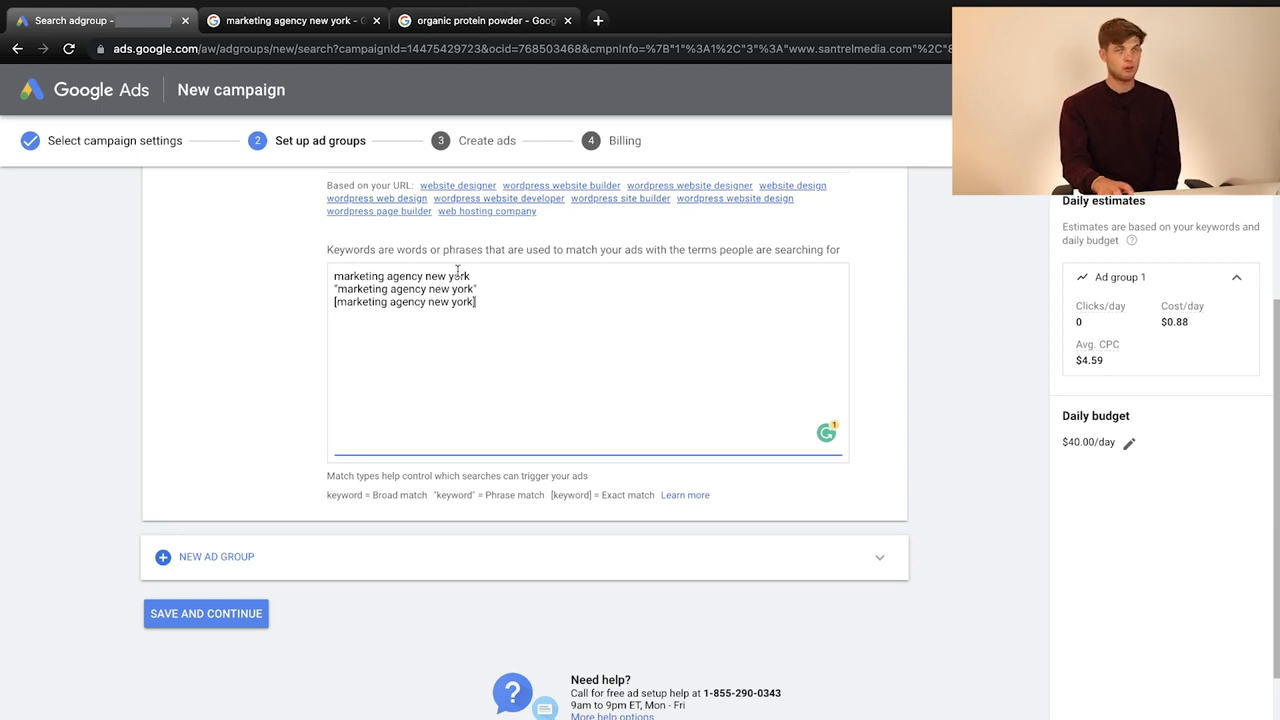
Delete the broad match and phrase match versions of marketing agency new york, including the leftover blank line, from the keyword list.
{"action": "left_click_drag", "start_coordinate": [471, 276], "coordinate": [331, 277]}
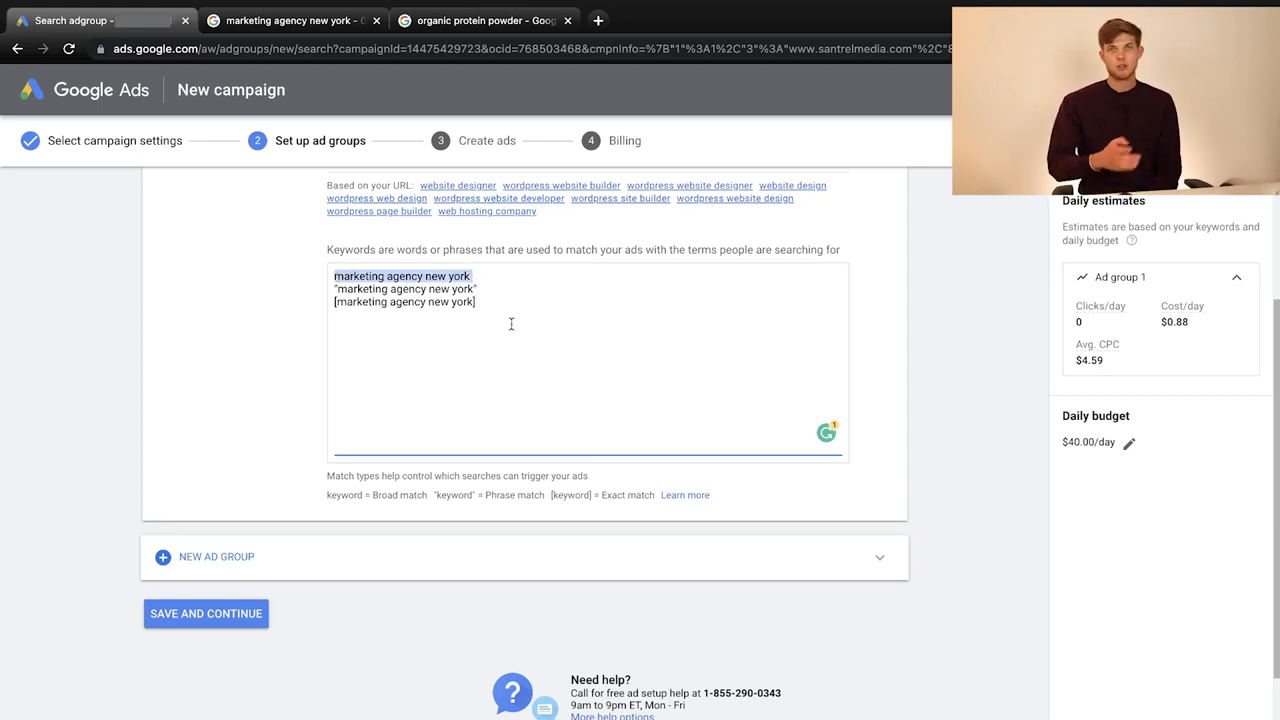
{"action": "left_click", "coordinate": [446, 279]}
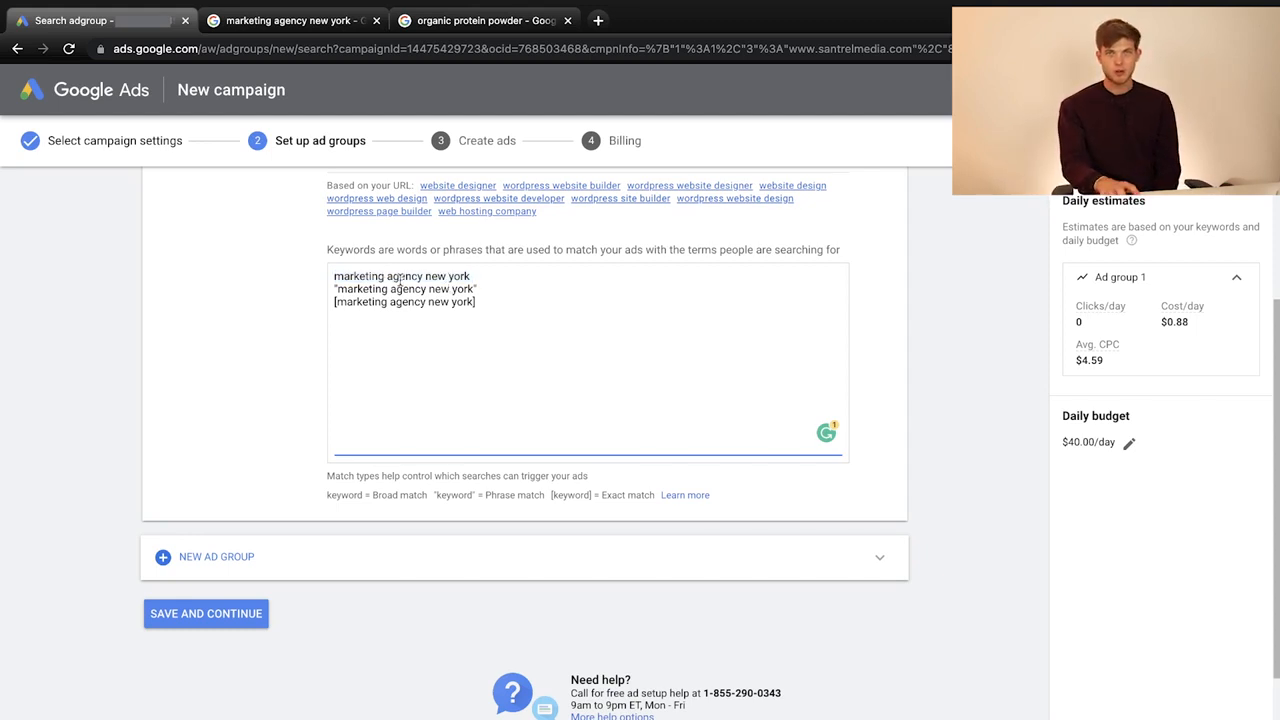
{"action": "left_click_drag", "start_coordinate": [333, 277], "coordinate": [472, 278]}
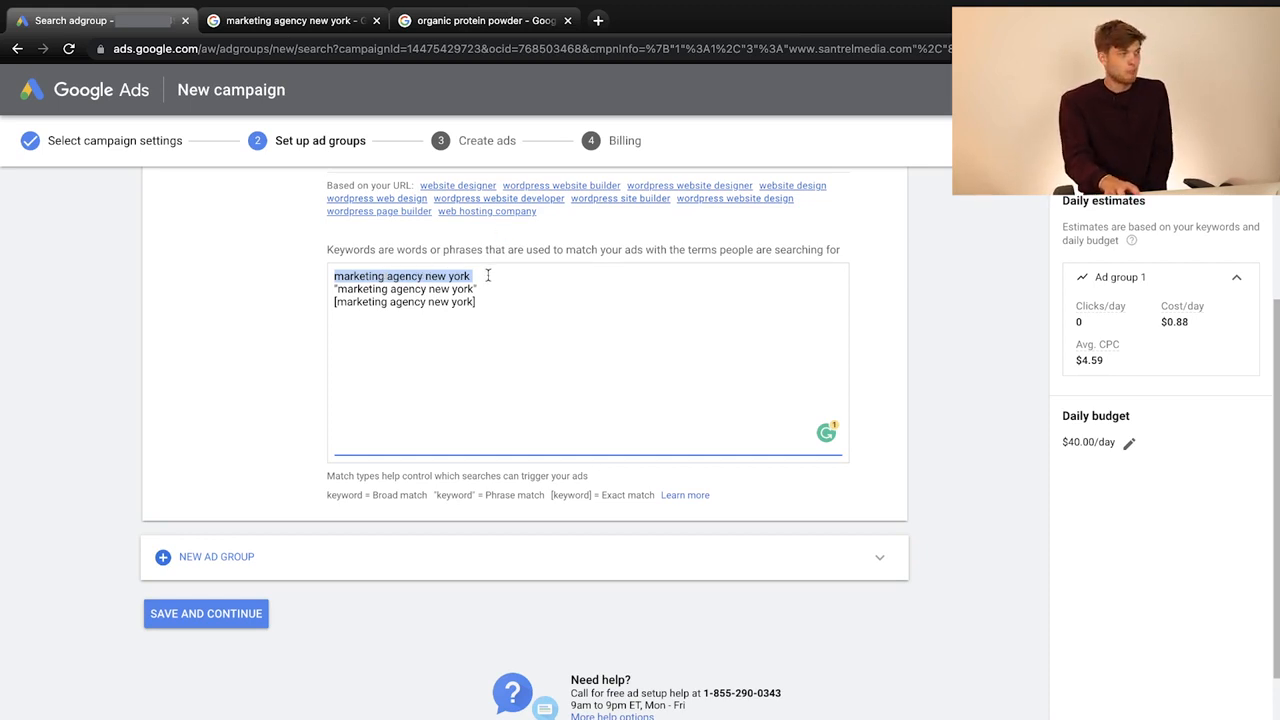
{"action": "left_click_drag", "start_coordinate": [487, 275], "coordinate": [333, 284]}
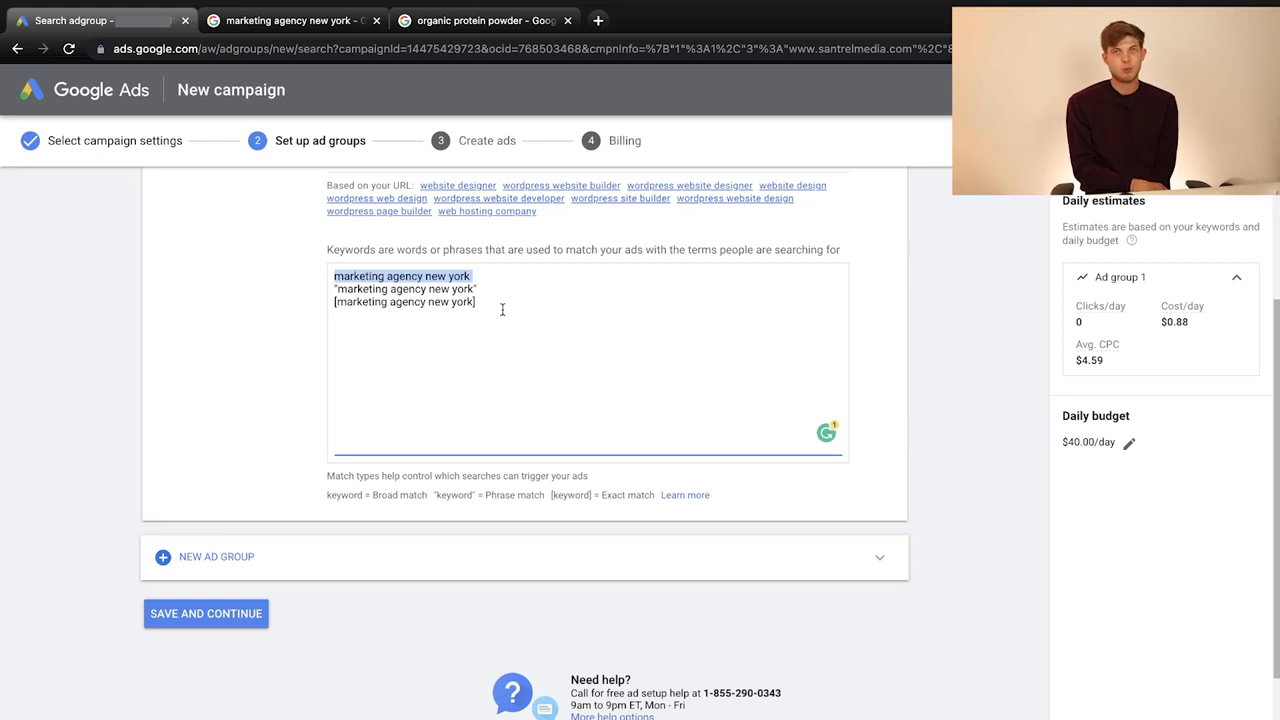
{"action": "left_click_drag", "start_coordinate": [484, 289], "coordinate": [295, 284]}
{"action": "key", "text": "BackSpace"}
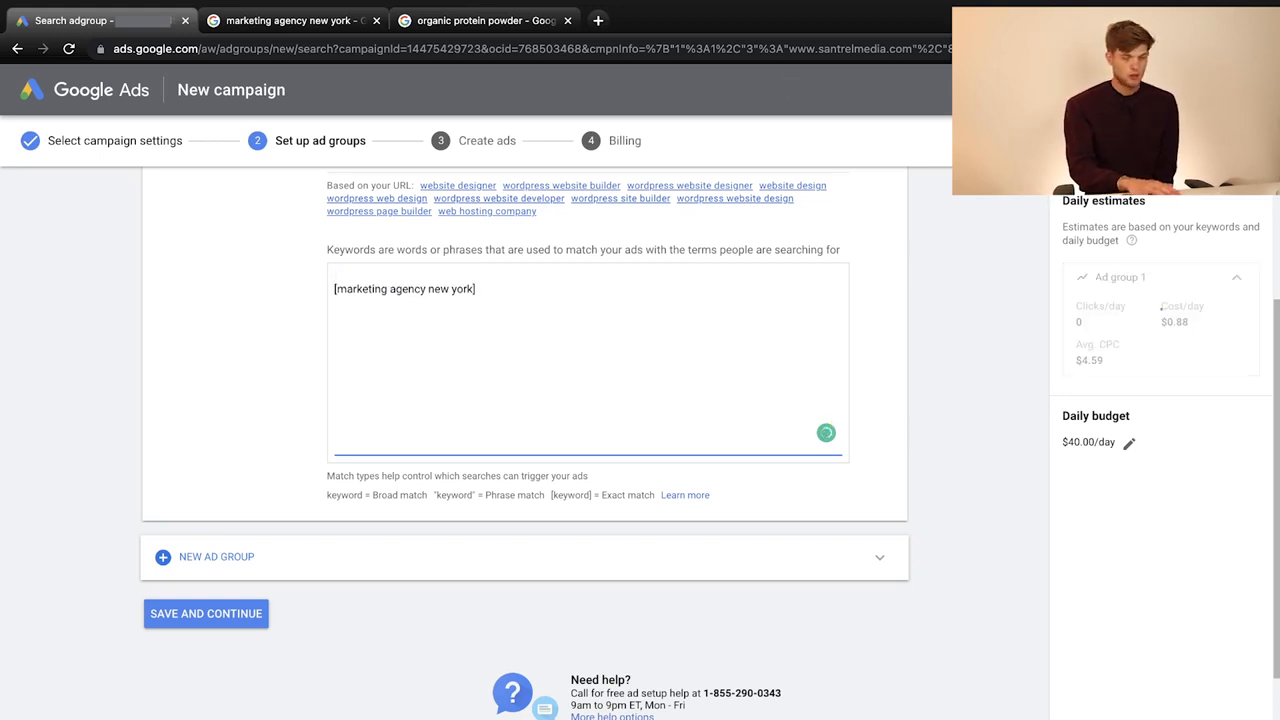
{"action": "key", "text": "Delete"}
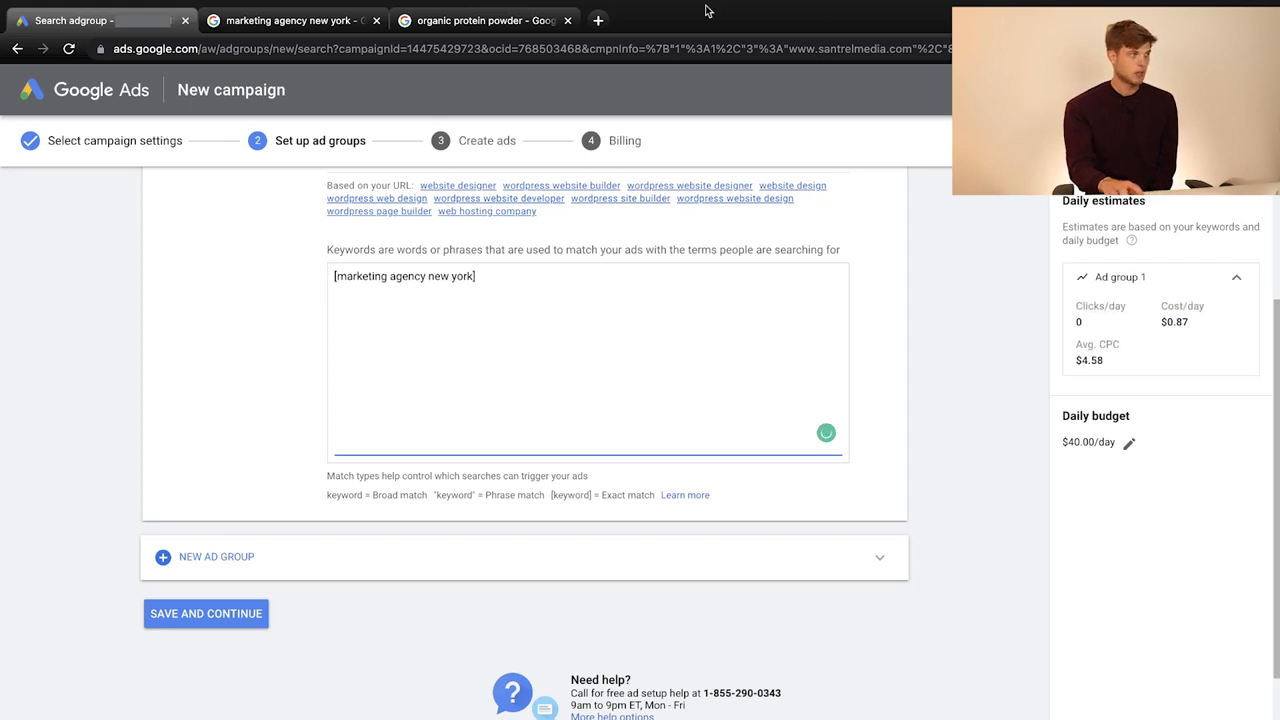
Add the exact match keyword [ad agency nyc] on a new line of the keyword list.
{"action": "key", "text": "Return"}
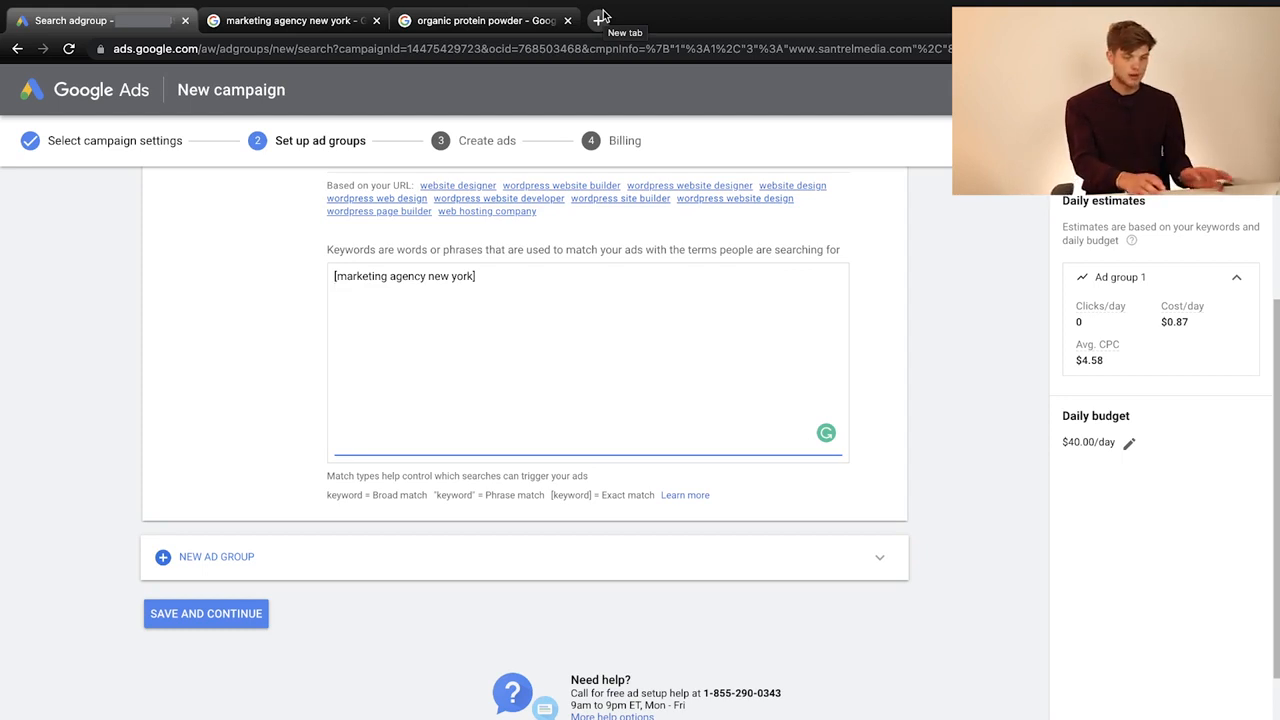
{"action": "key", "text": "Return"}
{"action": "type", "text": "["}
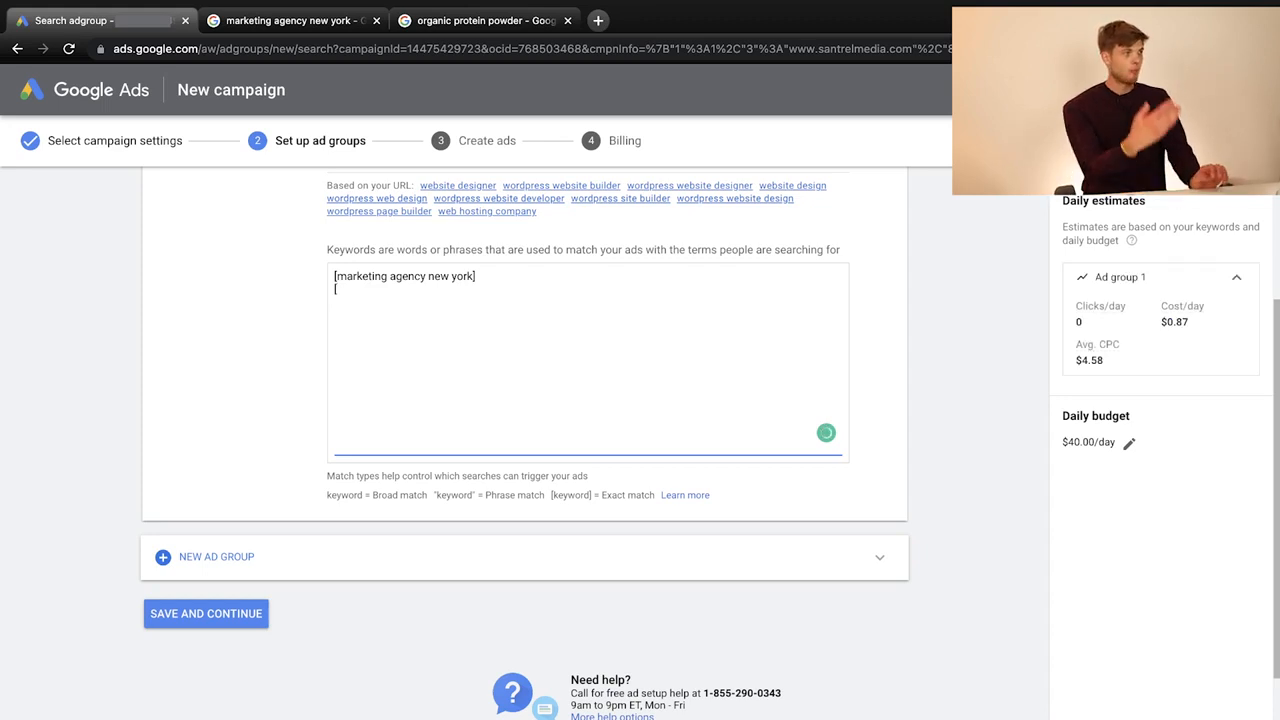
{"action": "type", "text": "ad"}
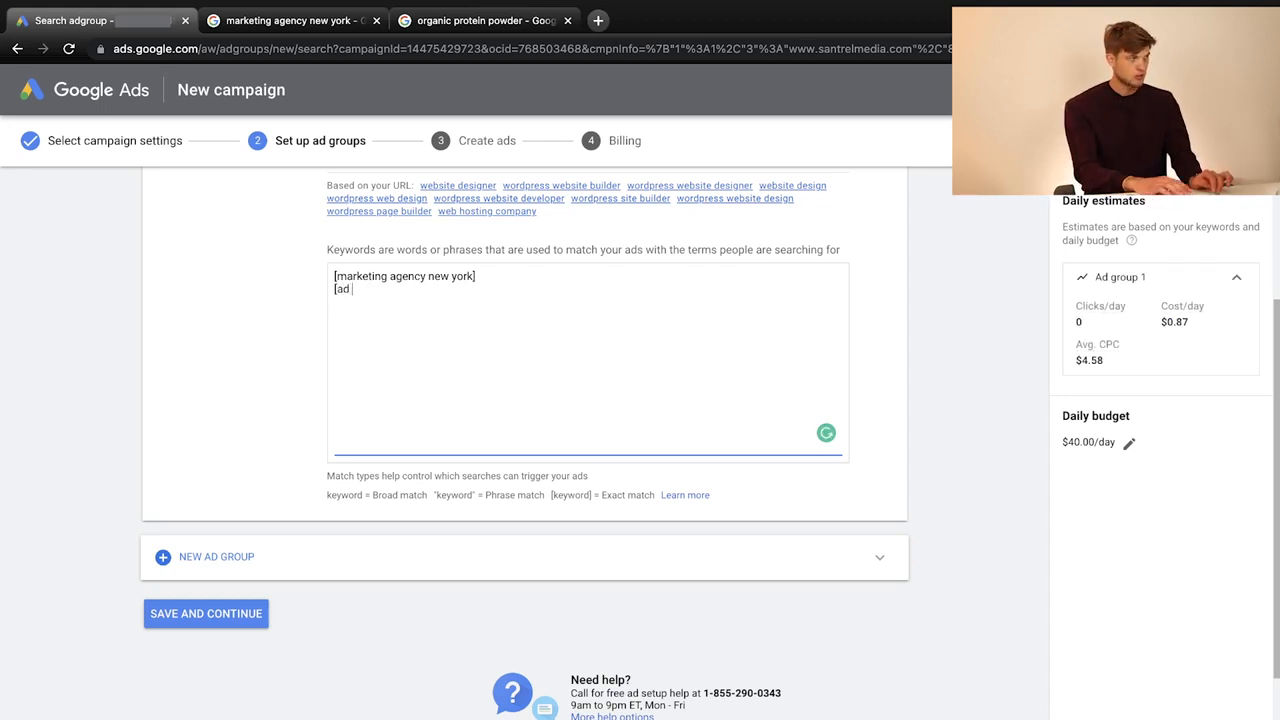
{"action": "type", "text": " agency "}
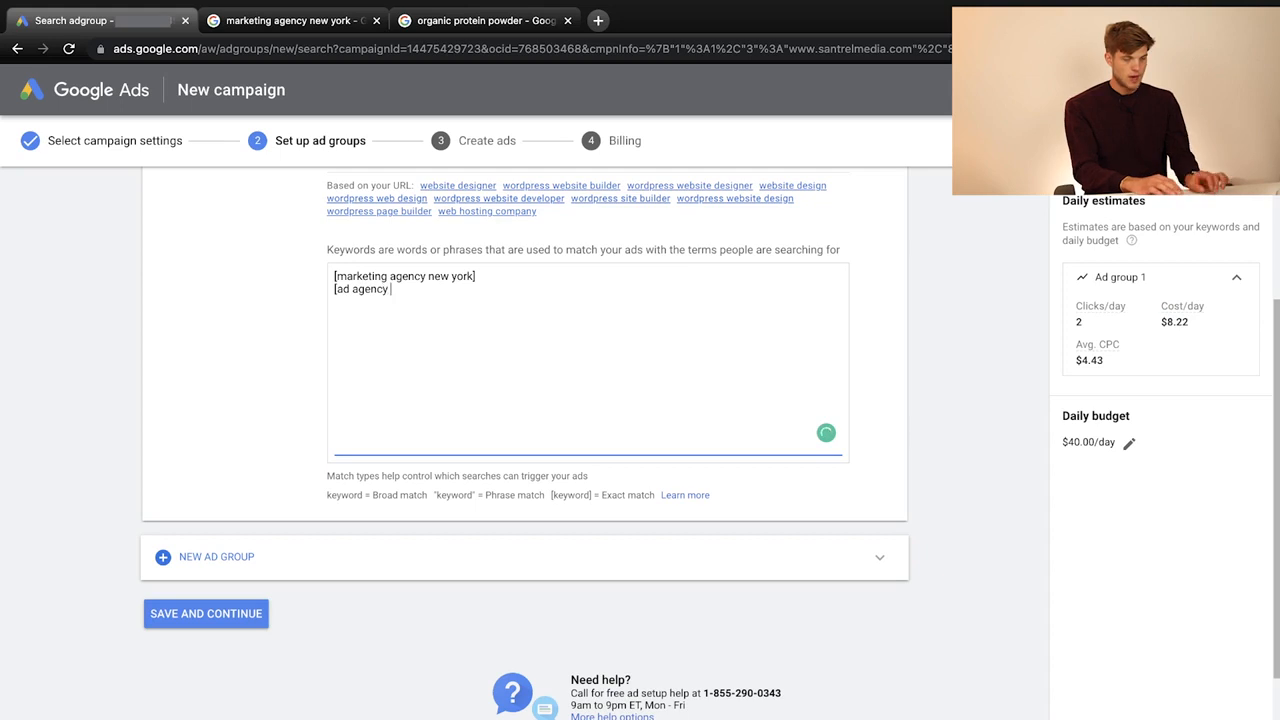
{"action": "type", "text": "nyc]"}
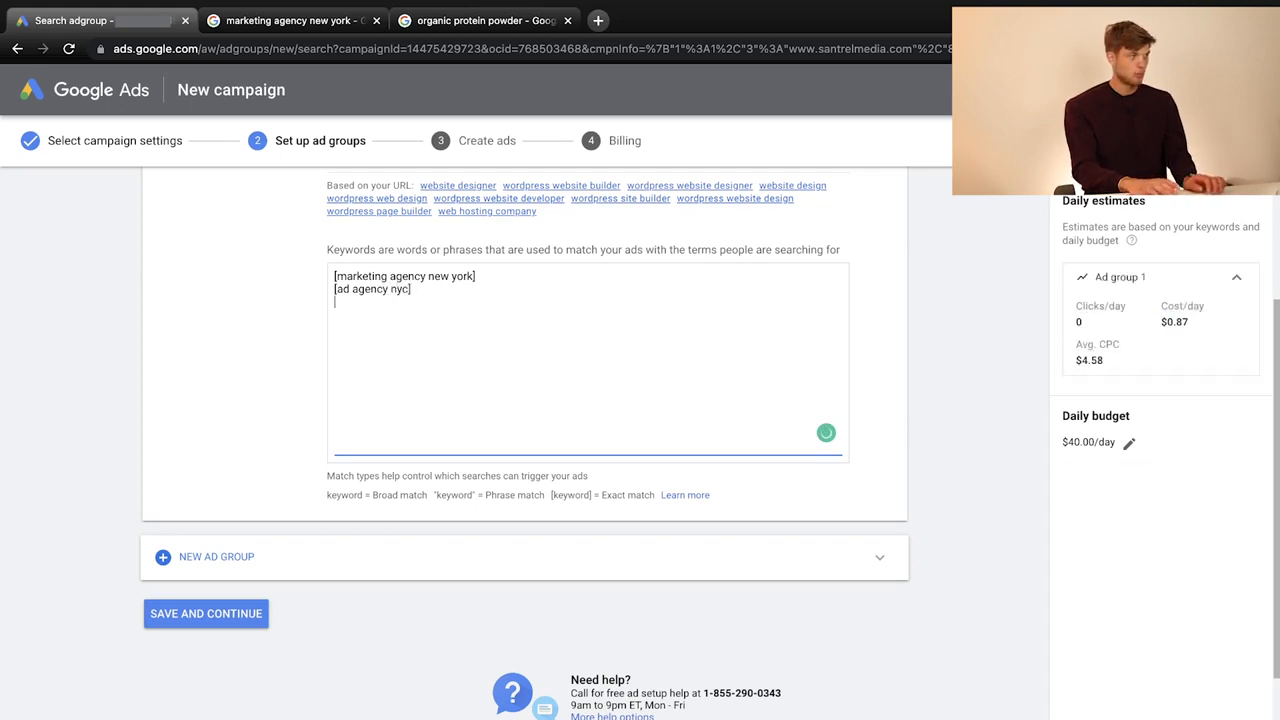
{"action": "key", "text": "Return"}
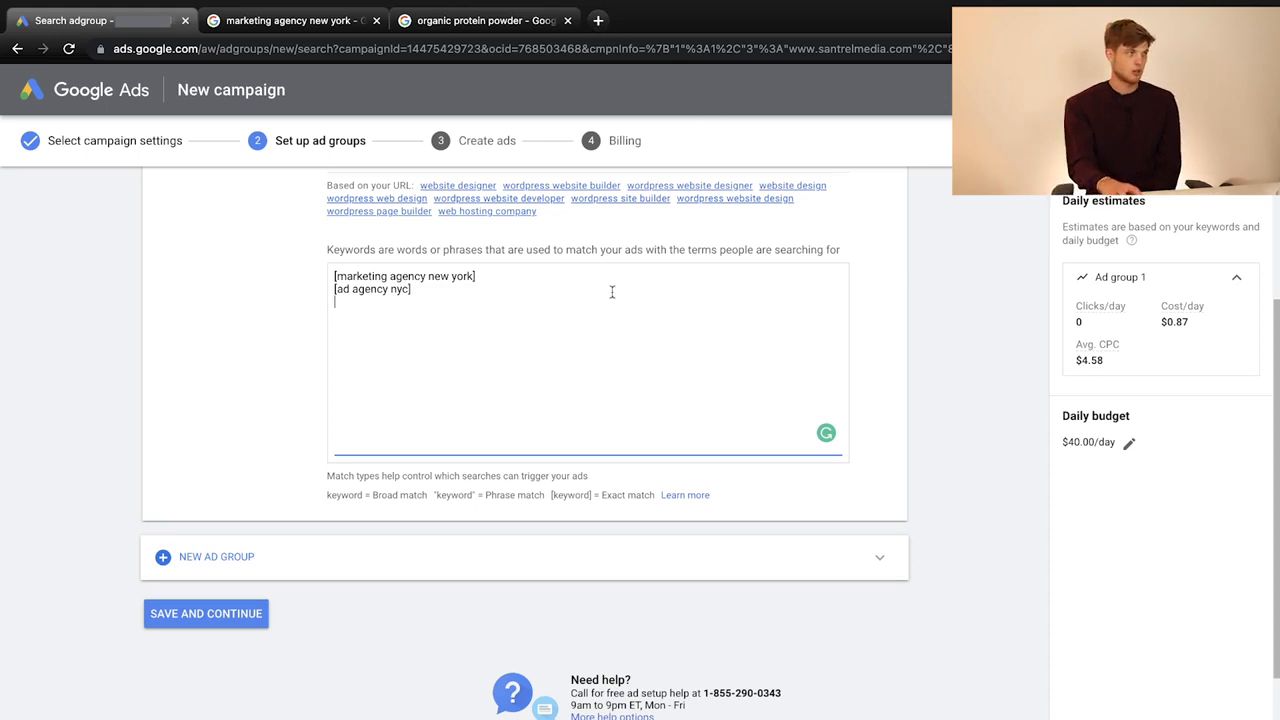
Add the exact match keyword [marketing nyc] below the existing keywords in the ad group's list.
{"action": "left_click_drag", "start_coordinate": [428, 292], "coordinate": [334, 292]}
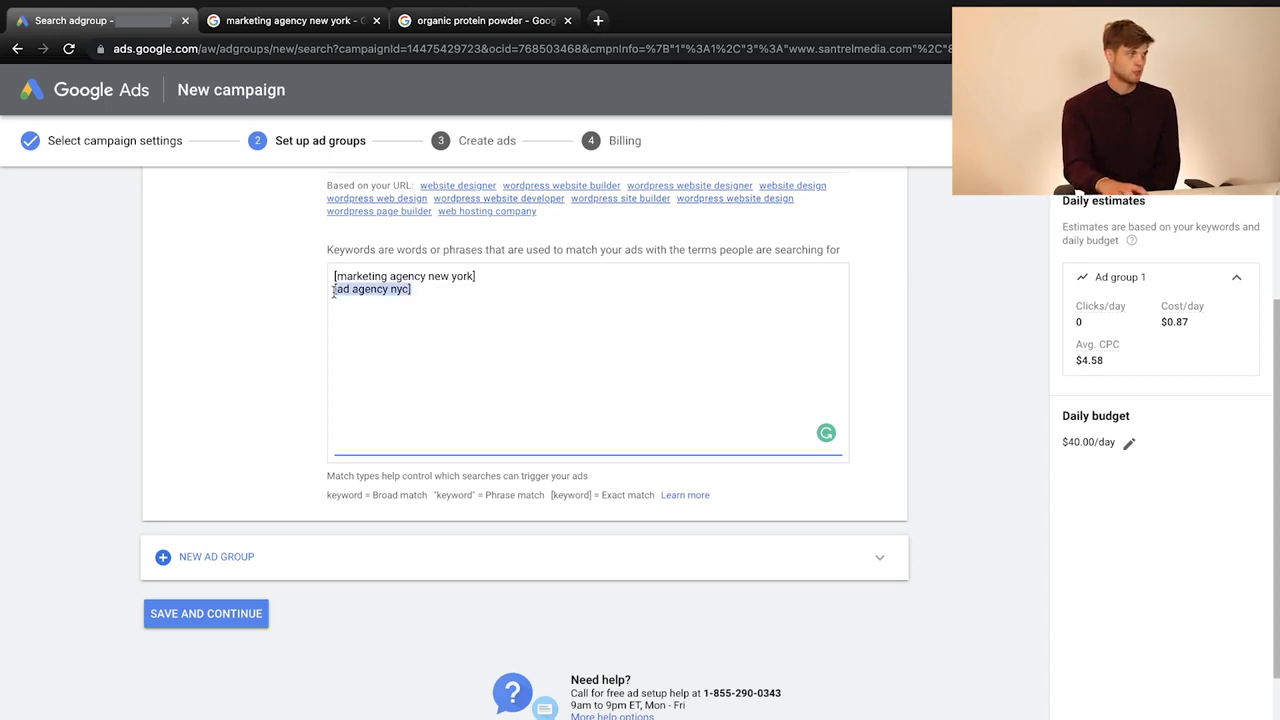
{"action": "left_click", "coordinate": [452, 292]}
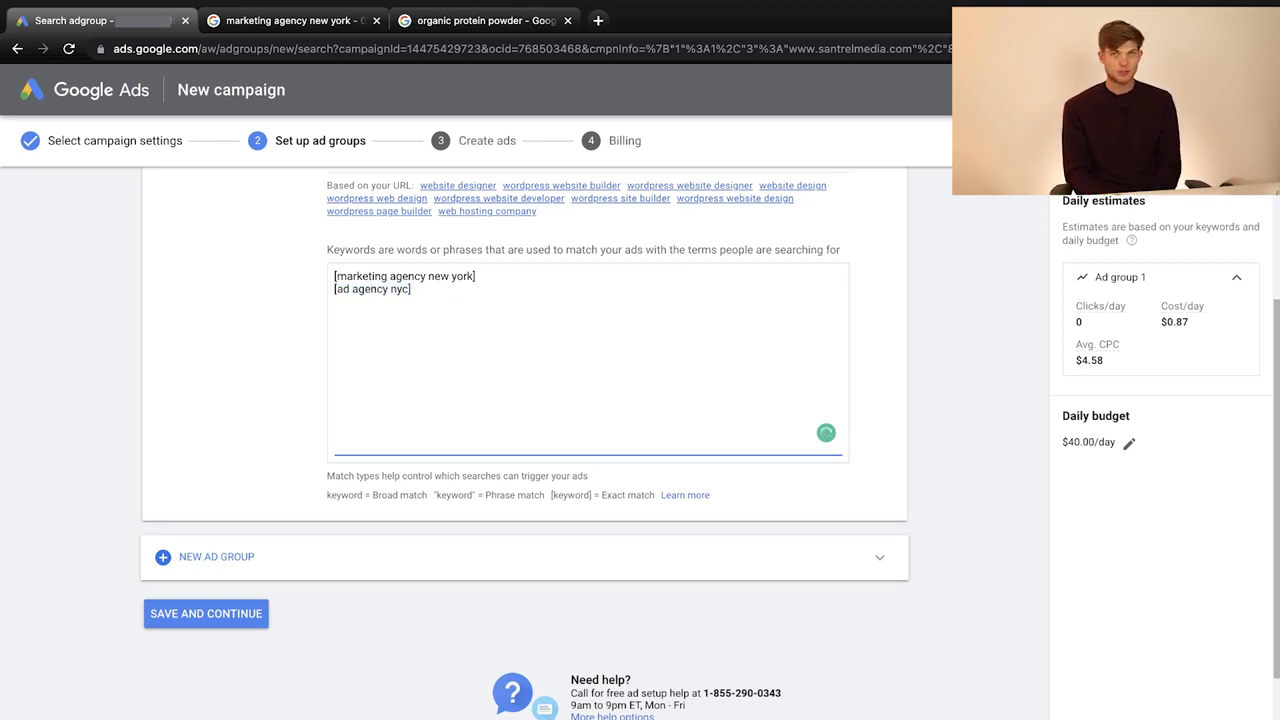
{"action": "type", "text": "["}
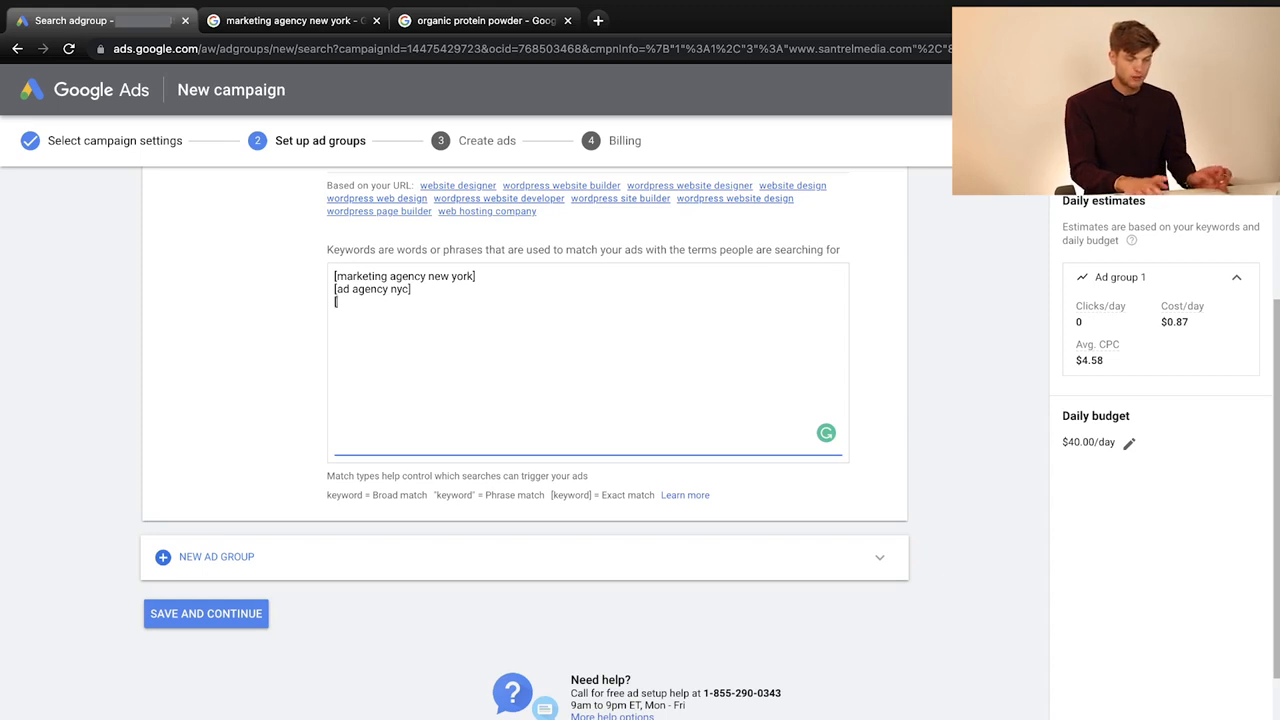
{"action": "type", "text": "markeint"}
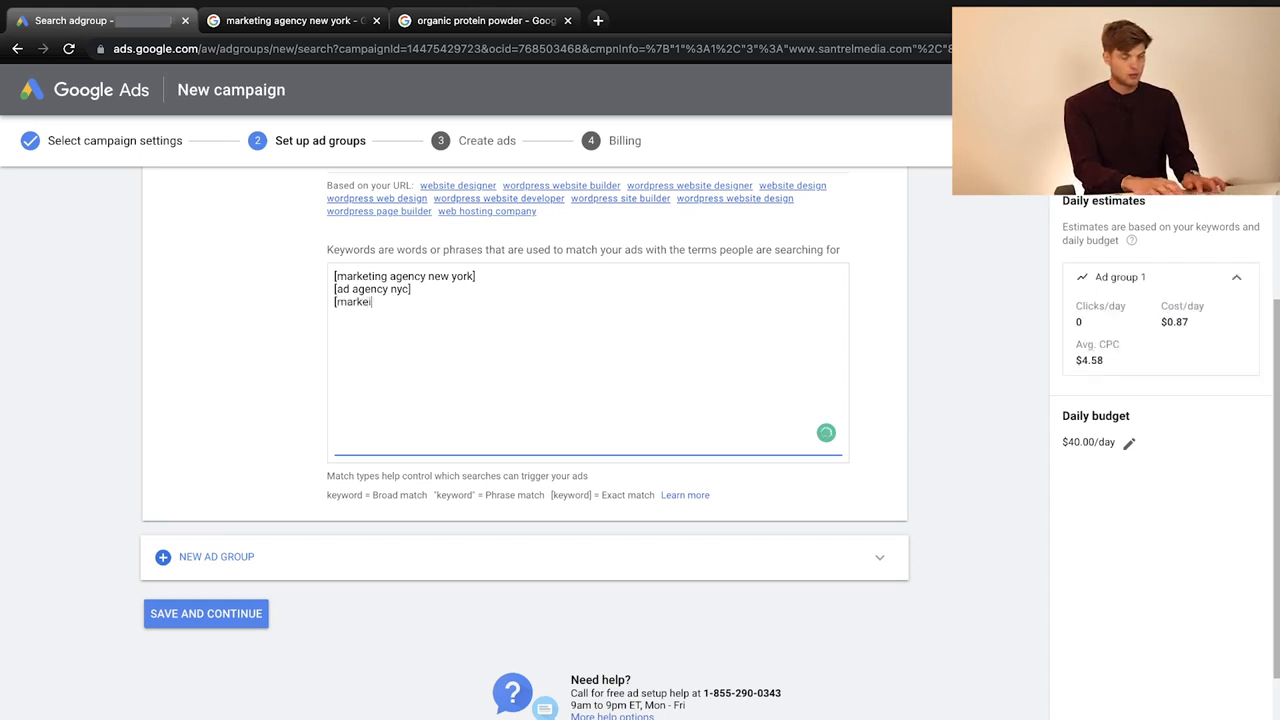
{"action": "key", "text": "BackSpace"}
{"action": "key", "text": "BackSpace"}
{"action": "key", "text": "BackSpace"}
{"action": "type", "text": "ting nyc"}
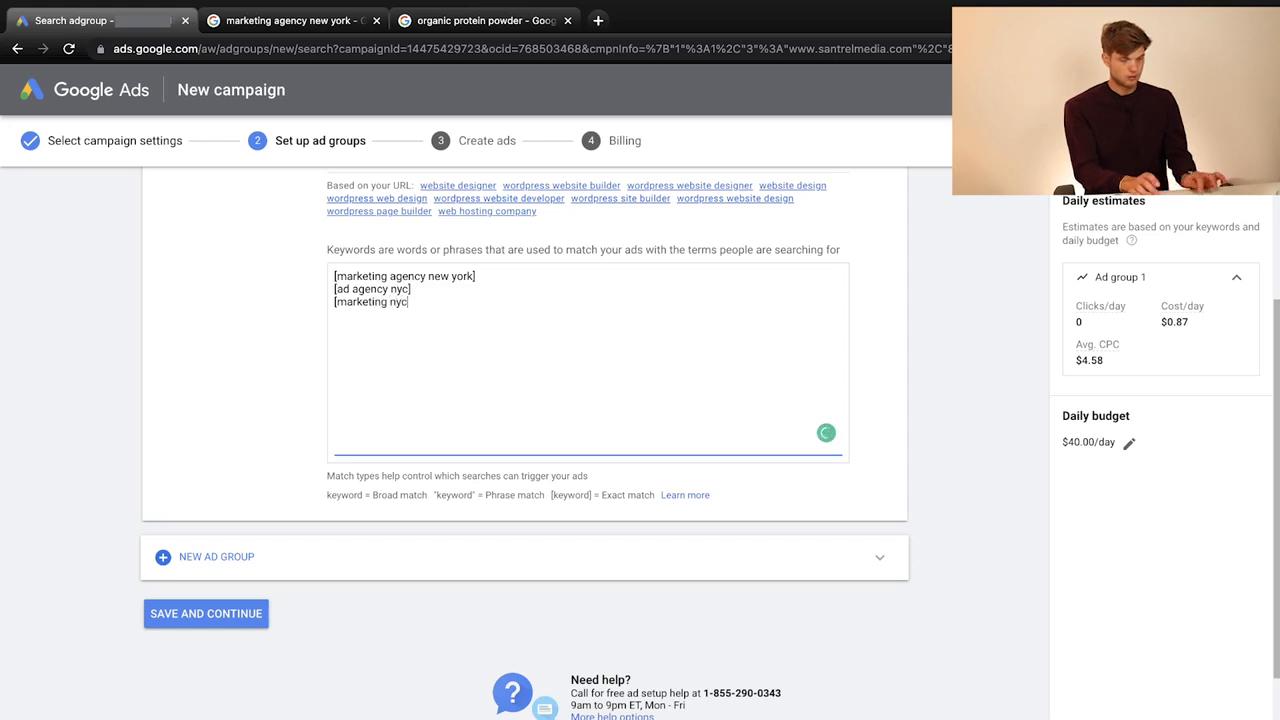
{"action": "type", "text": "]"}
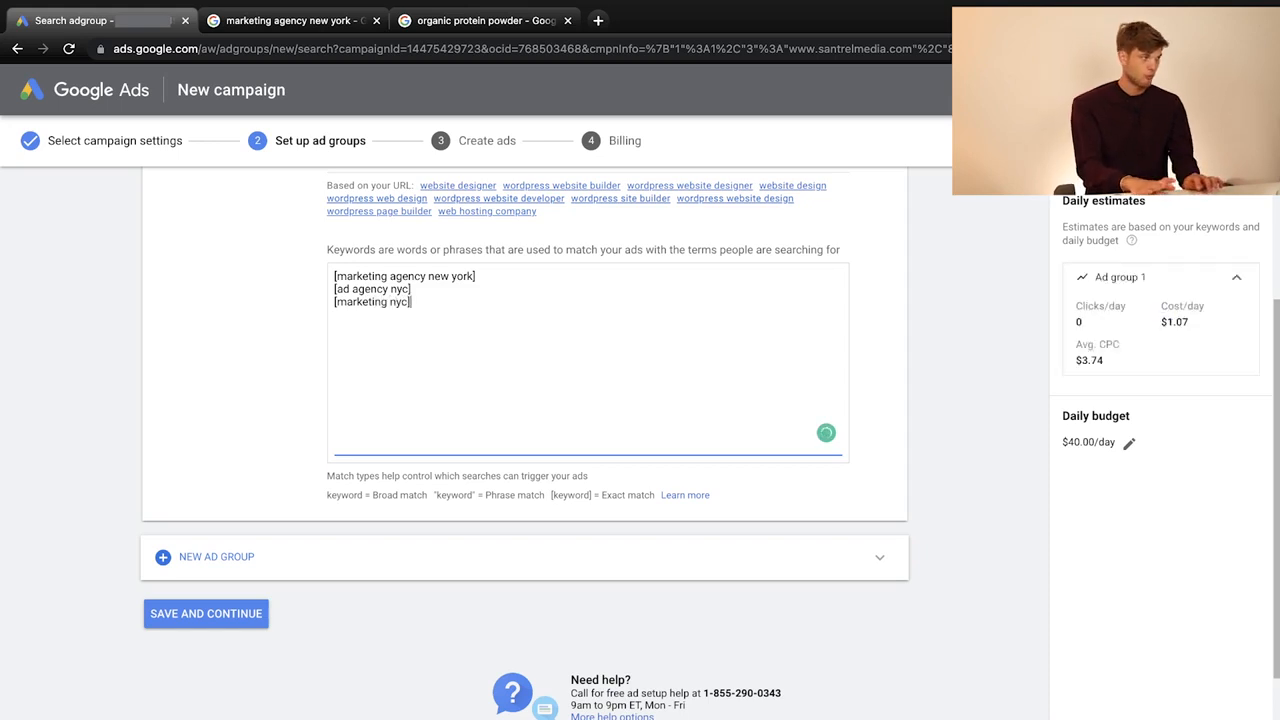
Add the phrase match keywords "marketing agency brooklyn" and "marketing new york" plus the broad match keyword marketing agency Connecticut to the list.
{"action": "key", "text": "Return"}
{"action": "type", "text": "mar"}
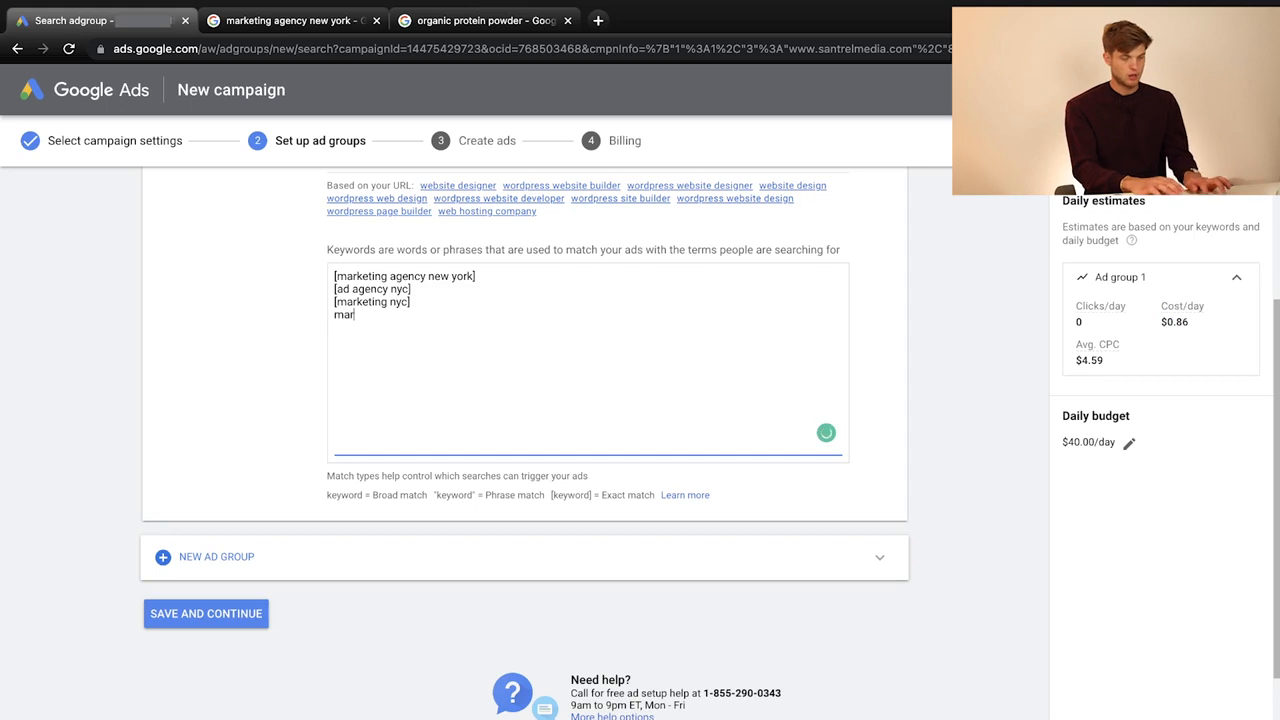
{"action": "type", "text": "keting nyc] marketing ag"}
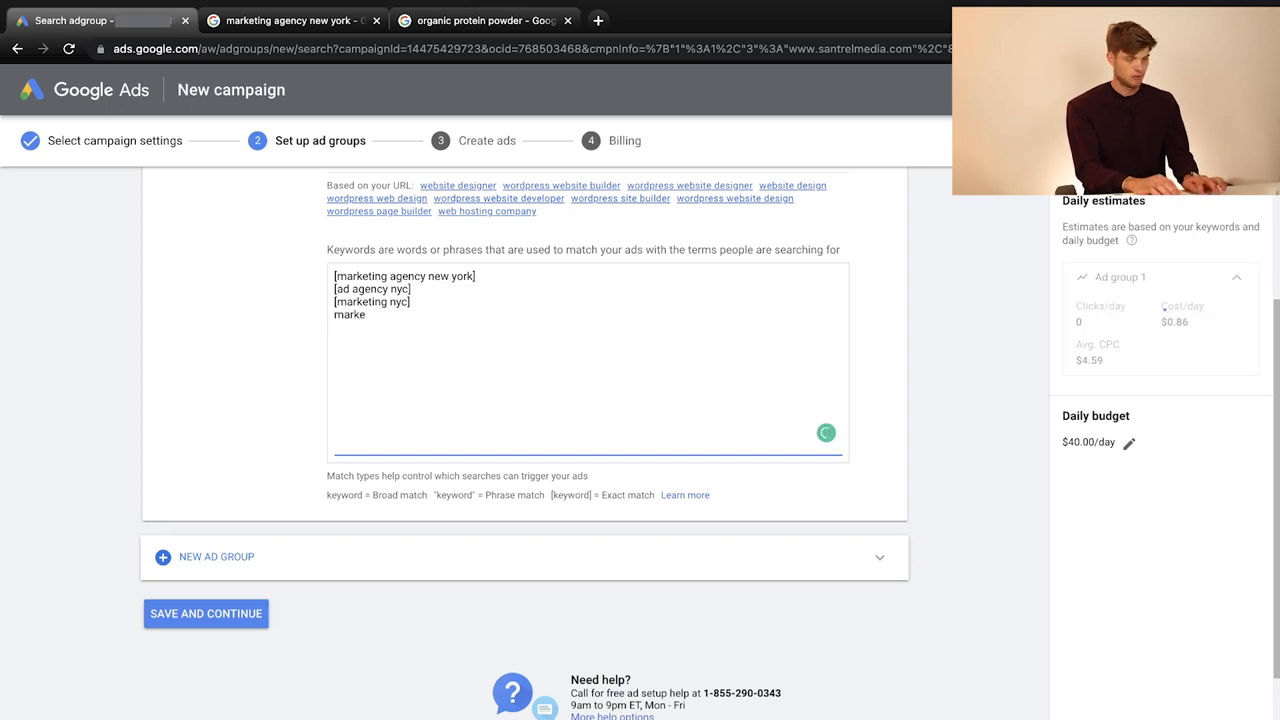
{"action": "type", "text": "ency "}
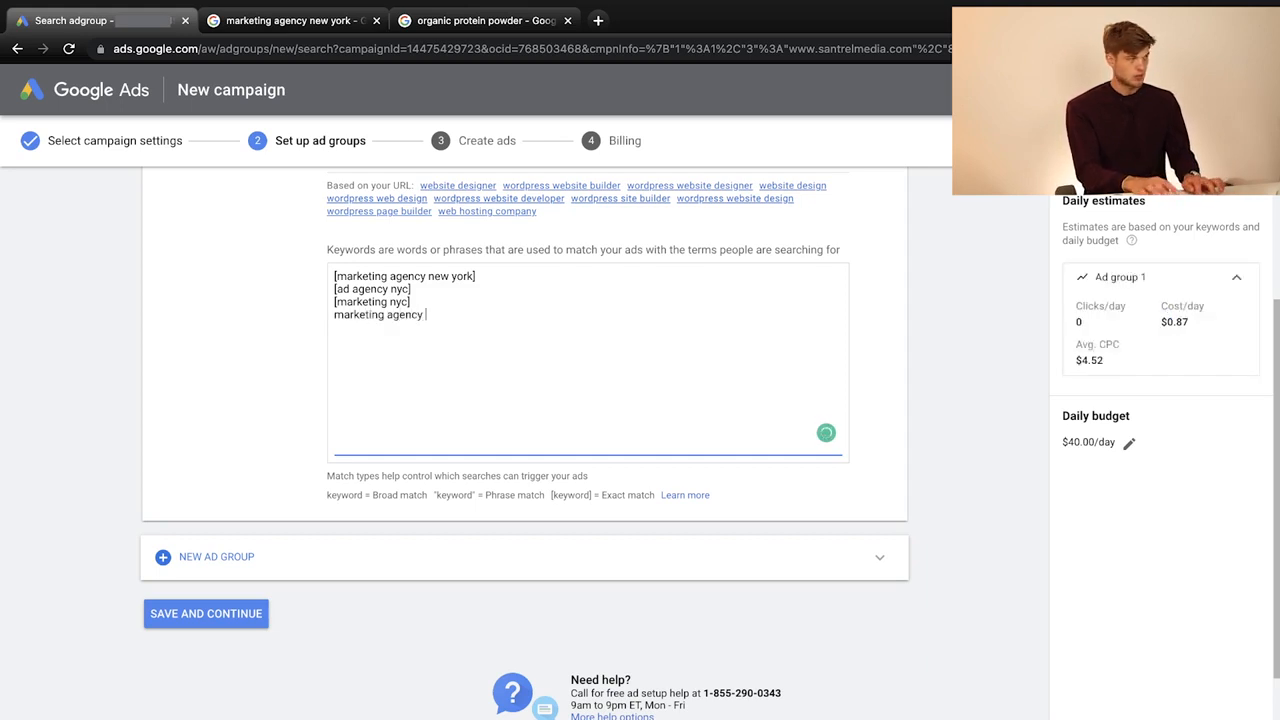
{"action": "type", "text": "brook"}
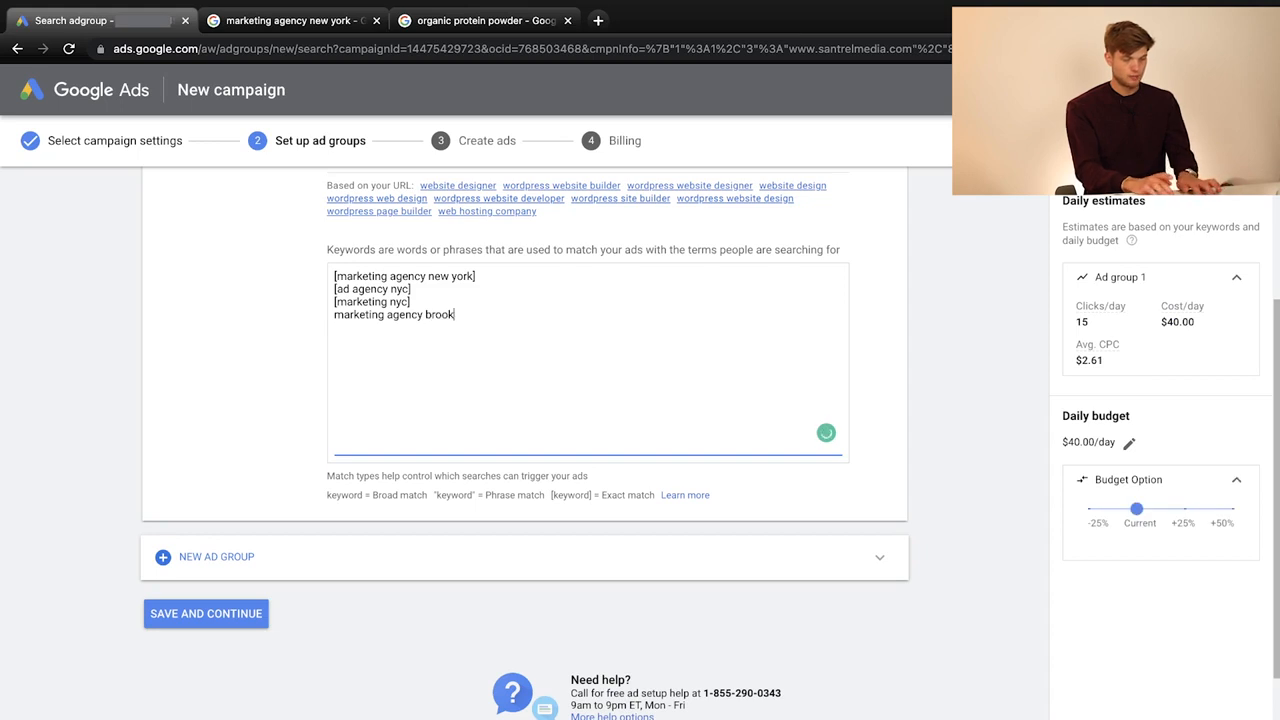
{"action": "type", "text": "lyn"}
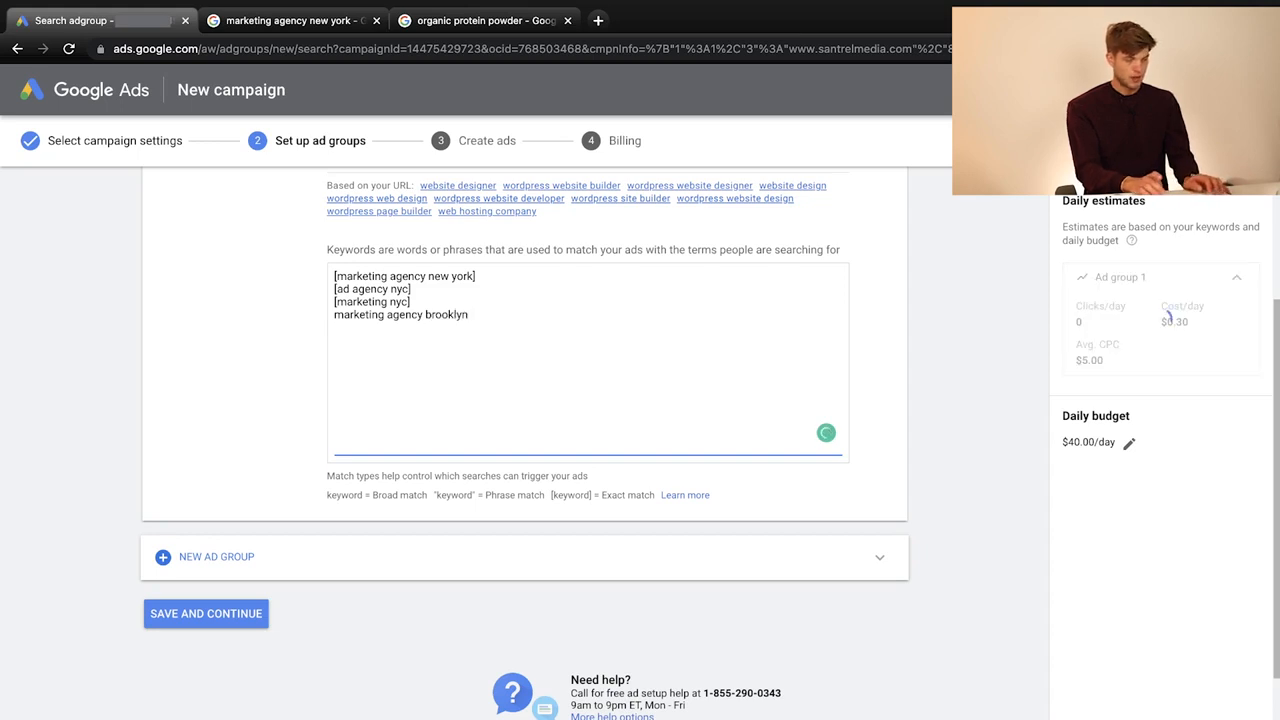
{"action": "type", "text": "]"}
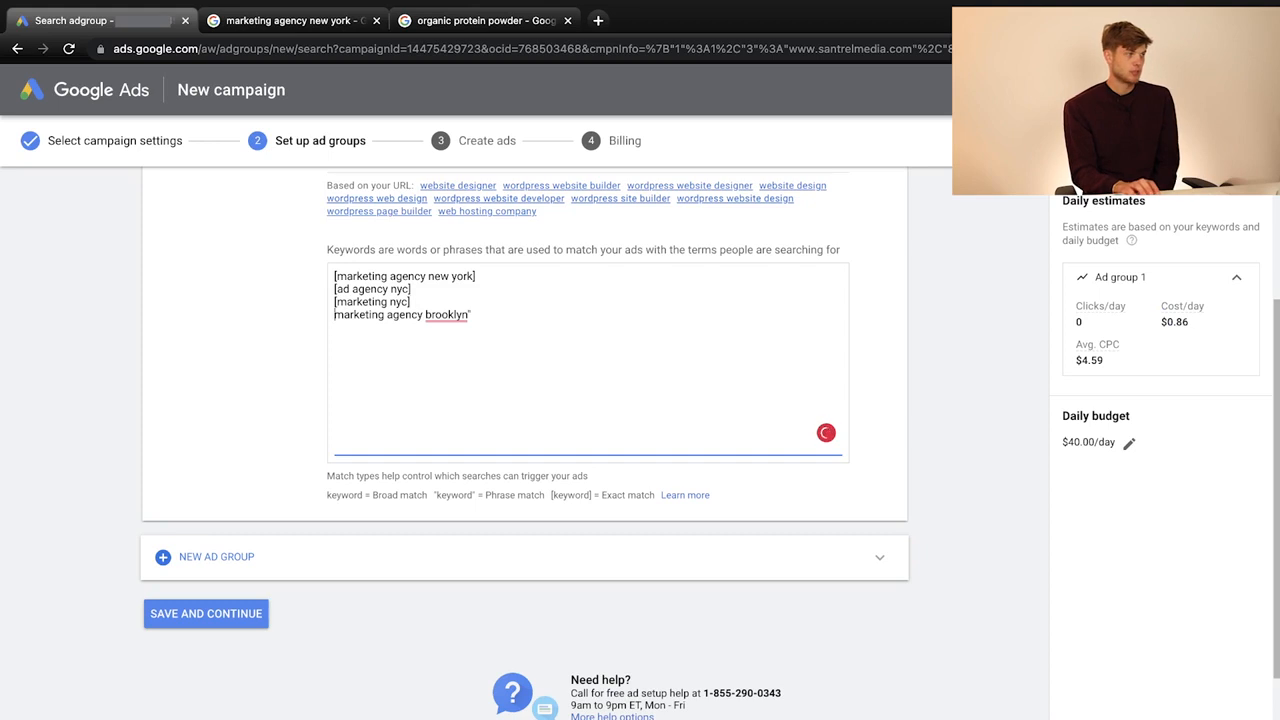
{"action": "type", "text": "\""}
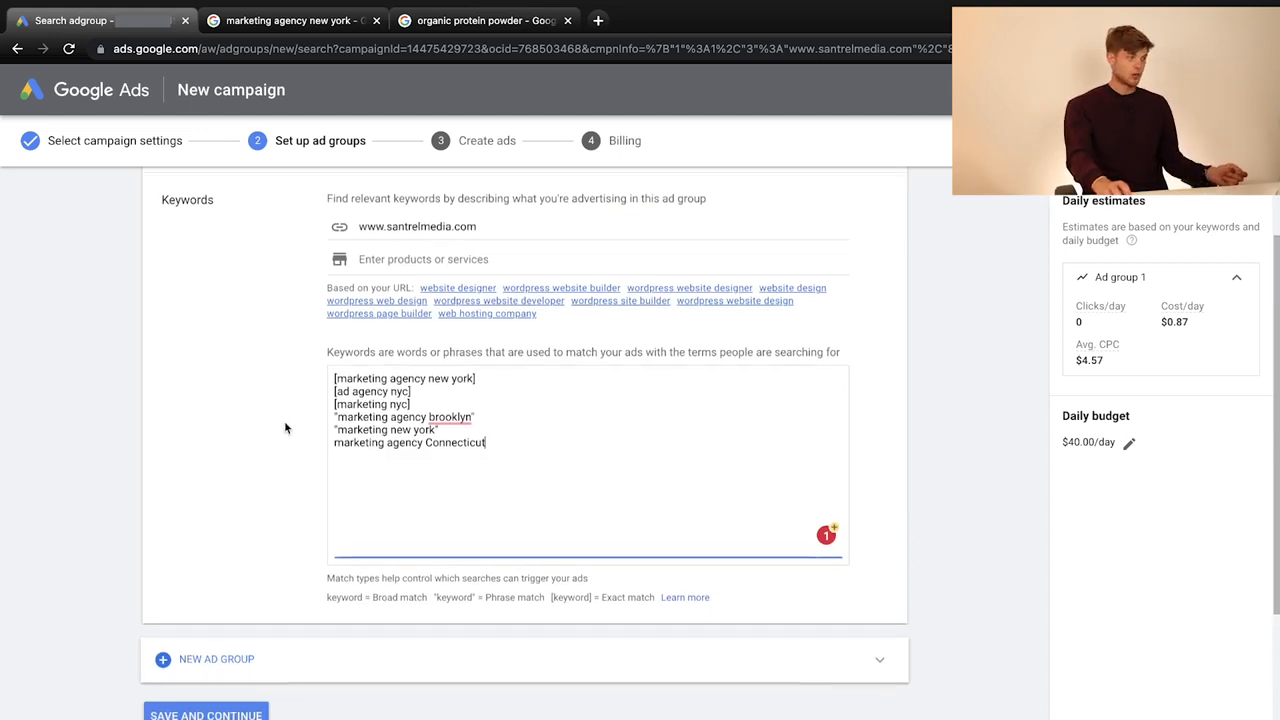
Save the ad group setup without adding another ad group and continue to ad creation.
{"action": "scroll", "coordinate": [285, 430], "scroll_direction": "down", "scroll_amount": 1}
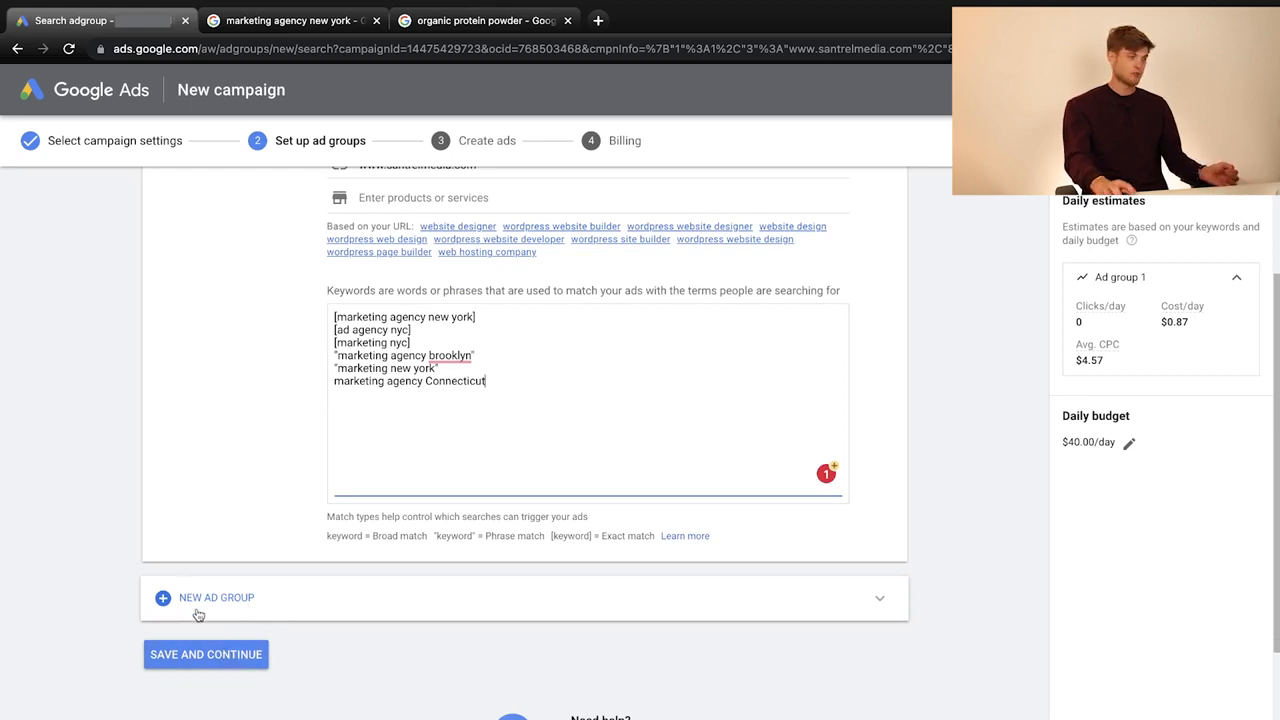
{"action": "left_click", "coordinate": [220, 657]}
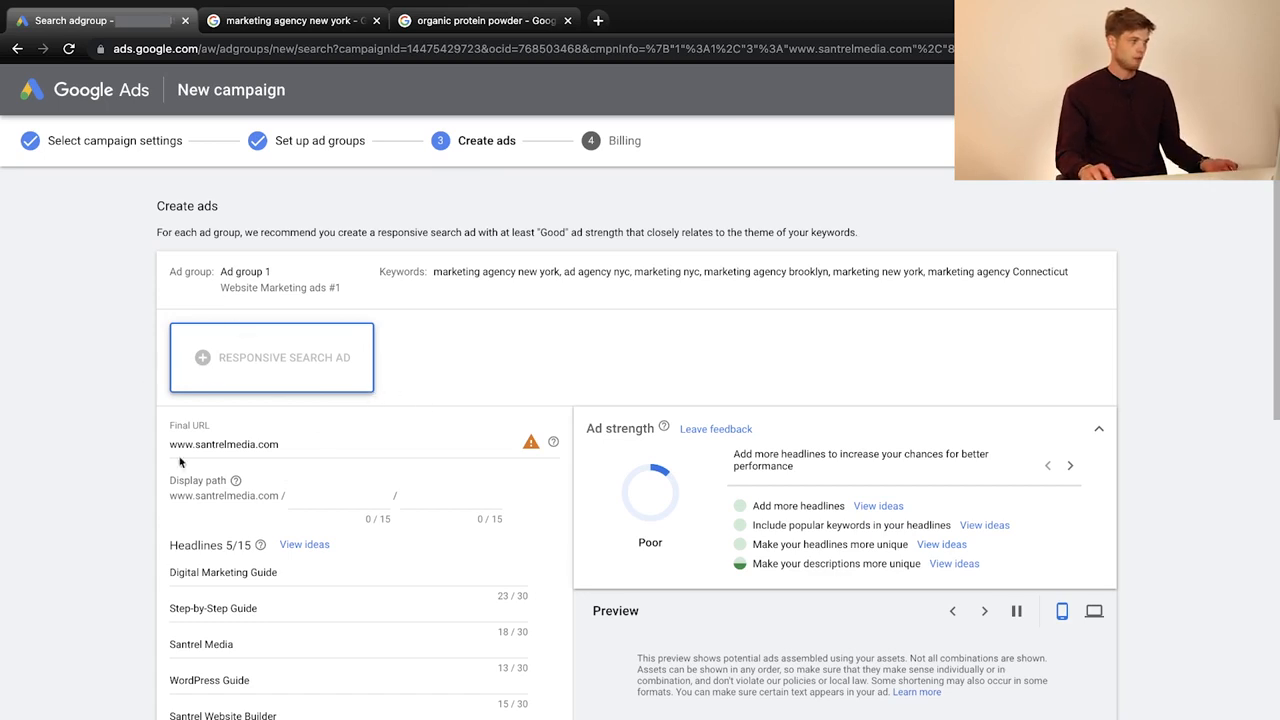
Clear all the prefilled headline suggestions from the responsive search ad, starting with Digital Marketing Guide.
{"action": "scroll", "coordinate": [296, 538], "scroll_direction": "down", "scroll_amount": 3}
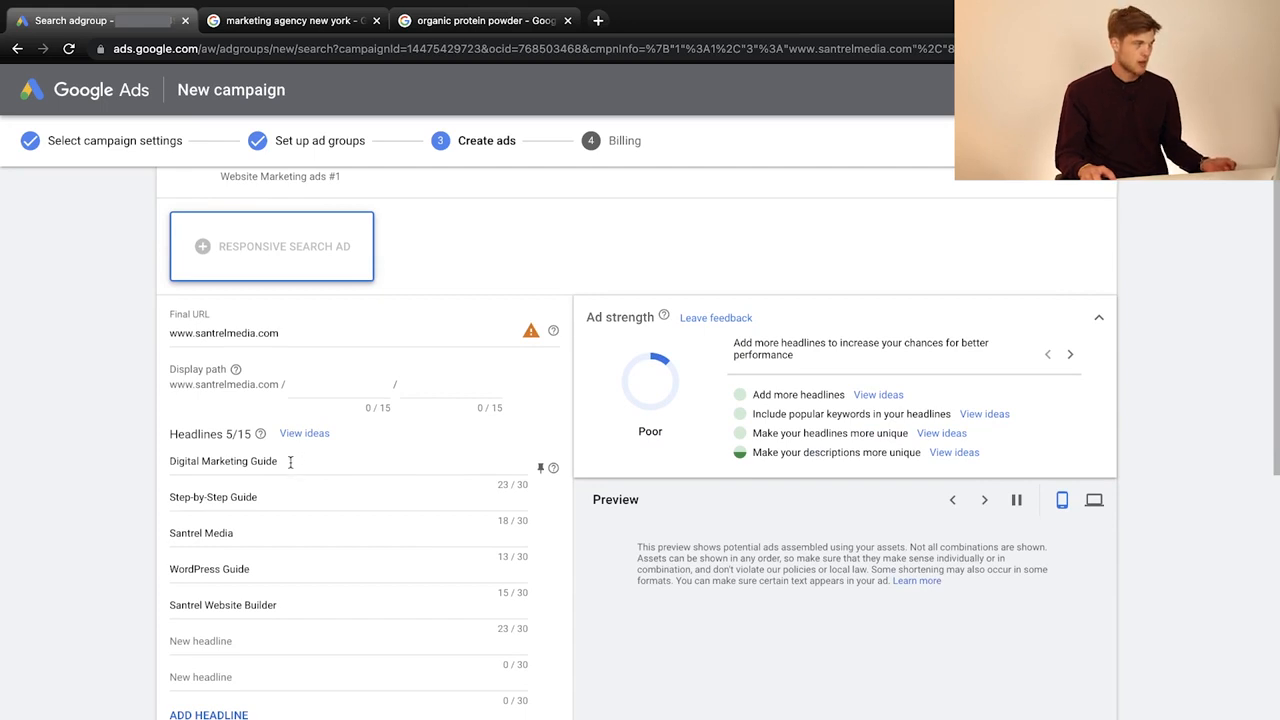
{"action": "left_click_drag", "start_coordinate": [291, 462], "coordinate": [150, 458]}
{"action": "key", "text": "BackSpace"}
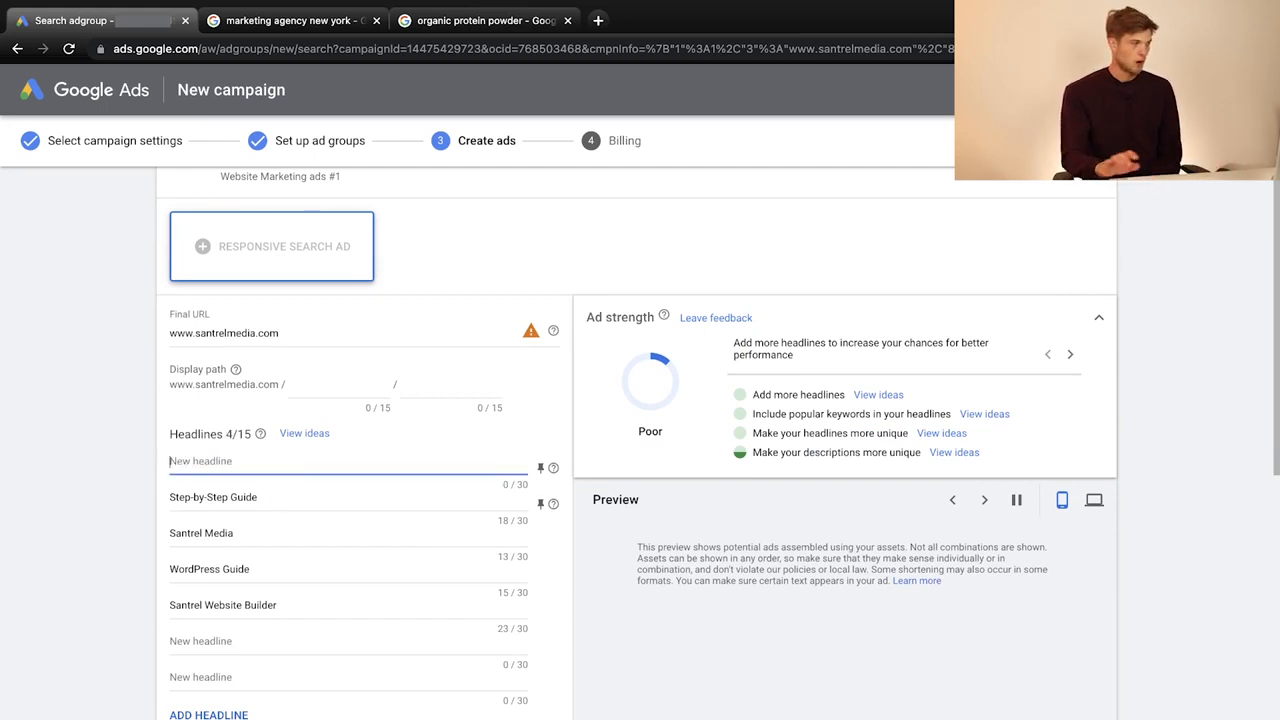
{"action": "left_click", "coordinate": [319, 605]}
{"action": "key", "text": "BackSpace"}
{"action": "key", "text": "BackSpace"}
{"action": "key", "text": "BackSpace"}
{"action": "key", "text": "BackSpace"}
{"action": "key", "text": "BackSpace"}
{"action": "key", "text": "BackSpace"}
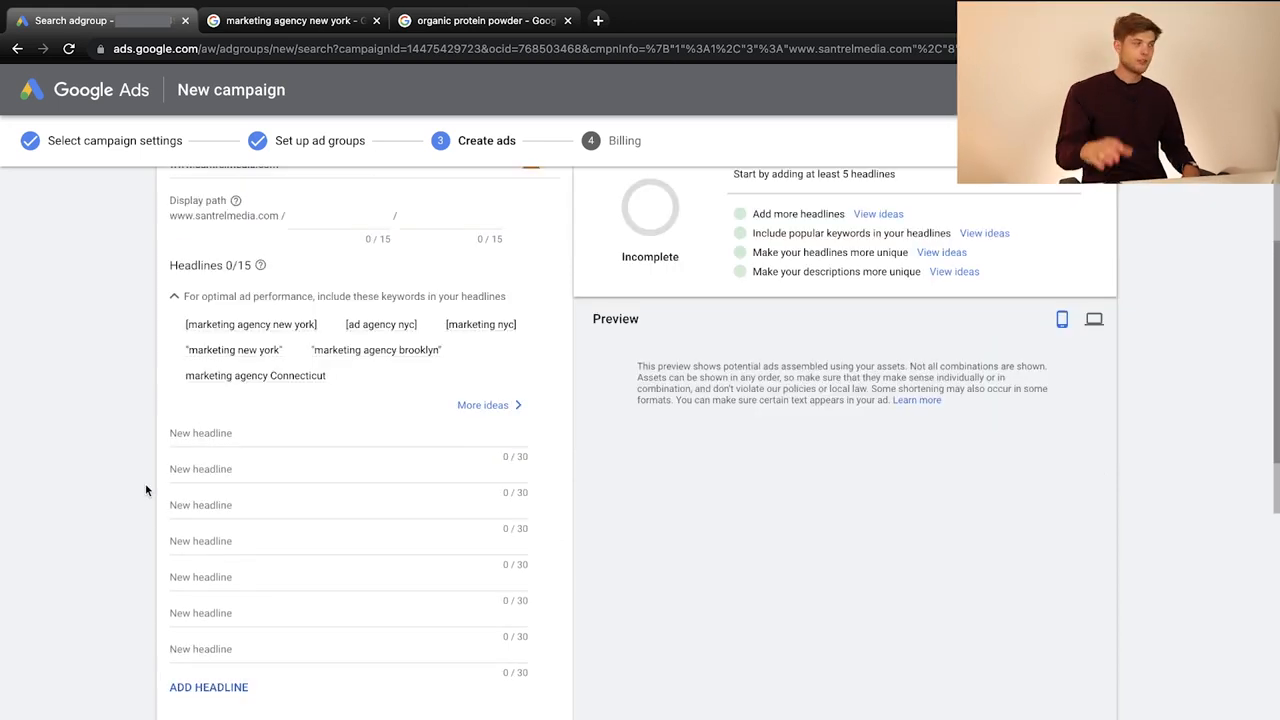
Enter "Marketing Agency NYC" as the first headline of the responsive search ad.
{"action": "left_click", "coordinate": [256, 434]}
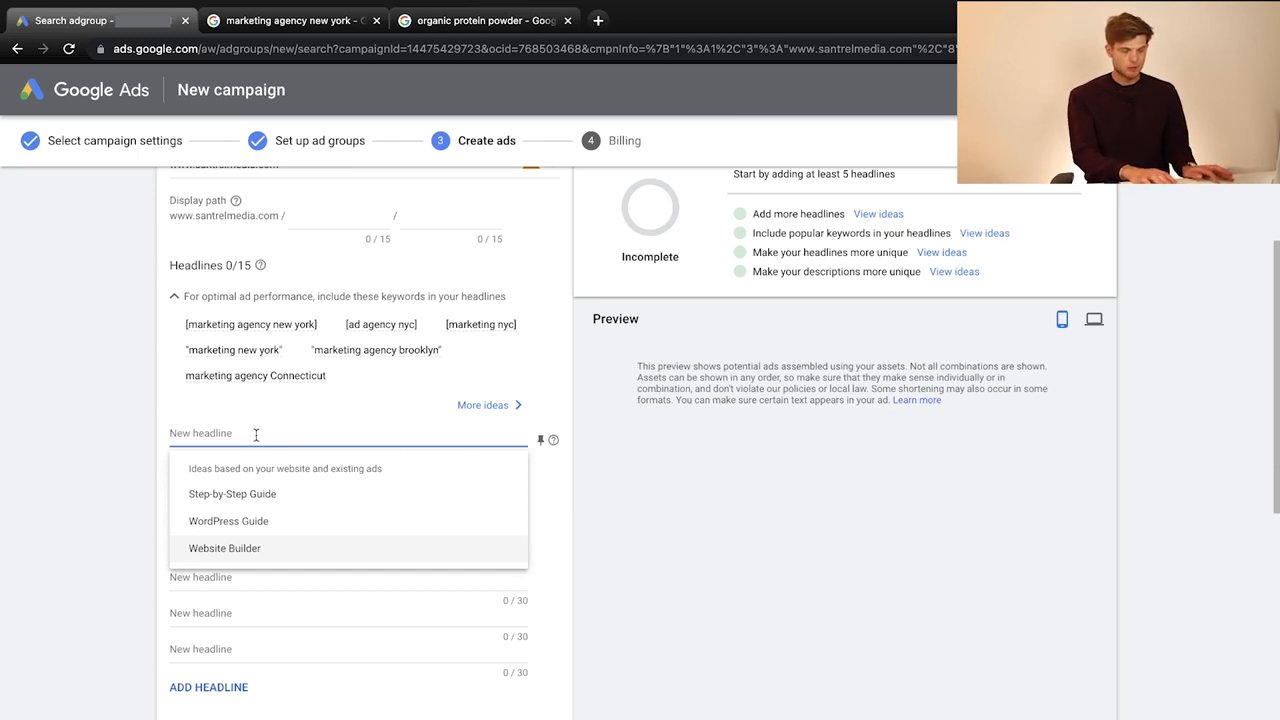
{"action": "type", "text": "Marketying"}
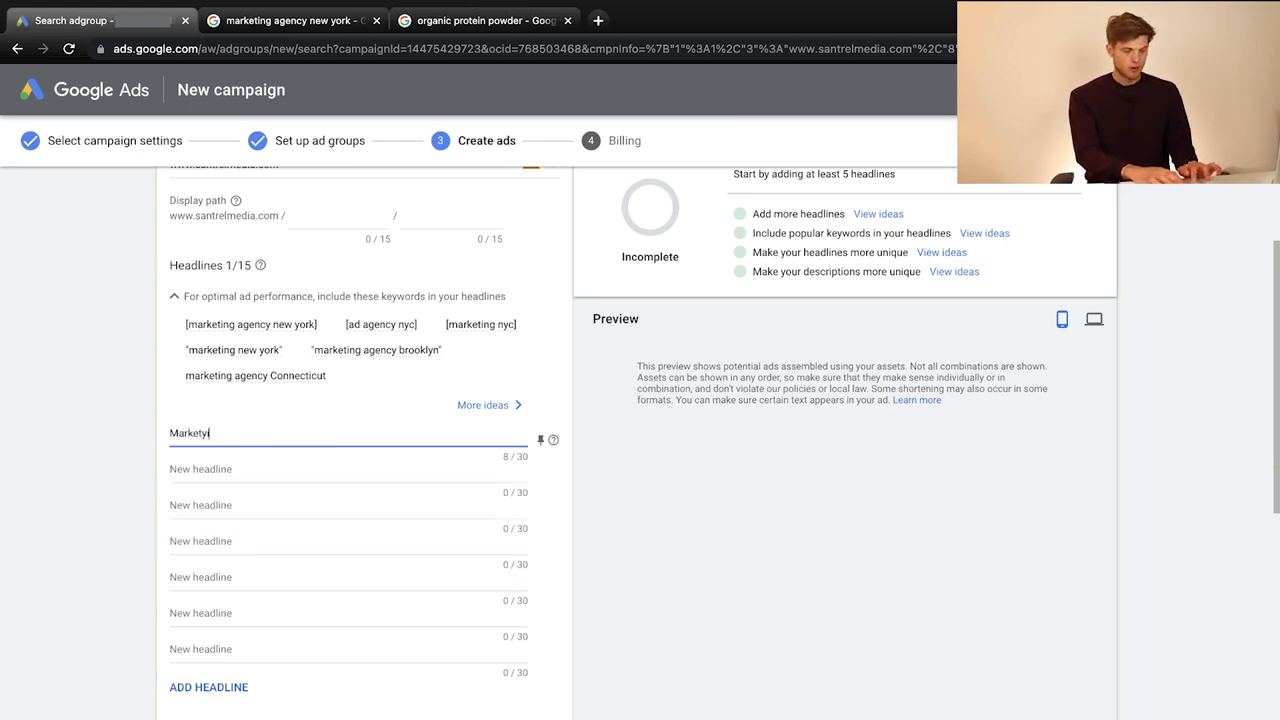
{"action": "key", "text": "BackSpace"}
{"action": "key", "text": "BackSpace"}
{"action": "key", "text": "BackSpace"}
{"action": "key", "text": "BackSpace"}
{"action": "type", "text": "ing Age"}
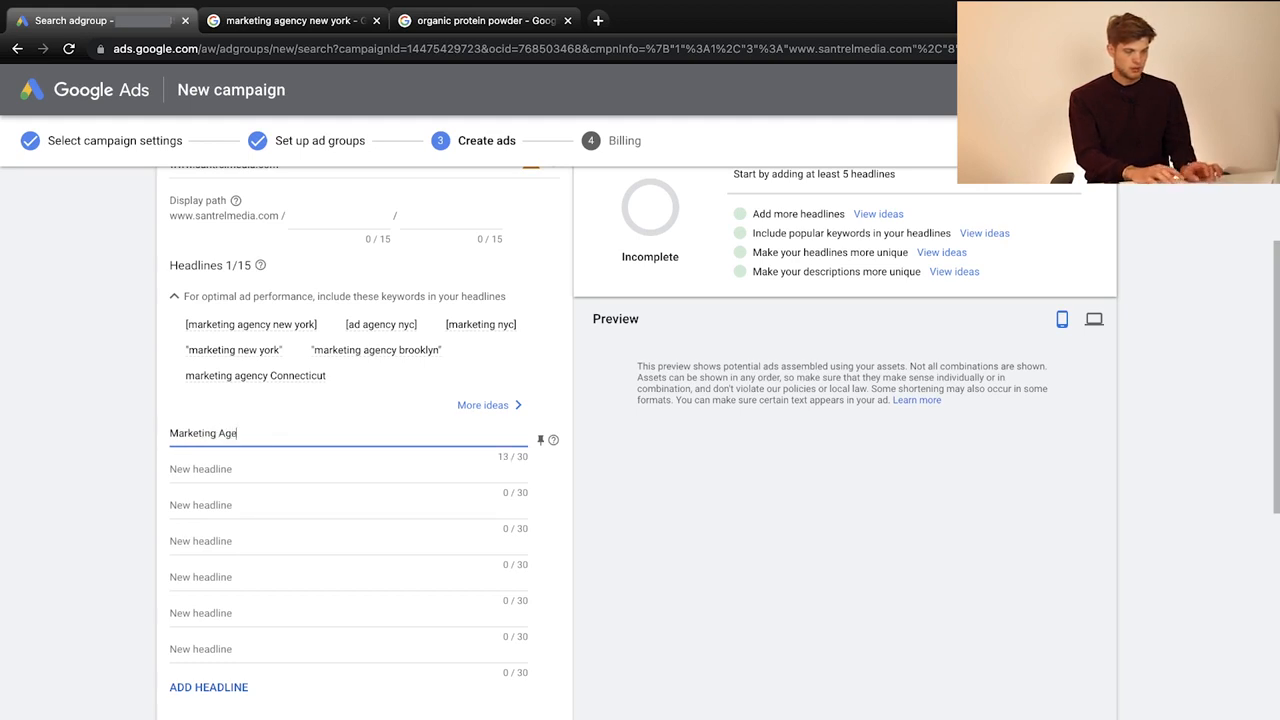
{"action": "type", "text": "ncy"}
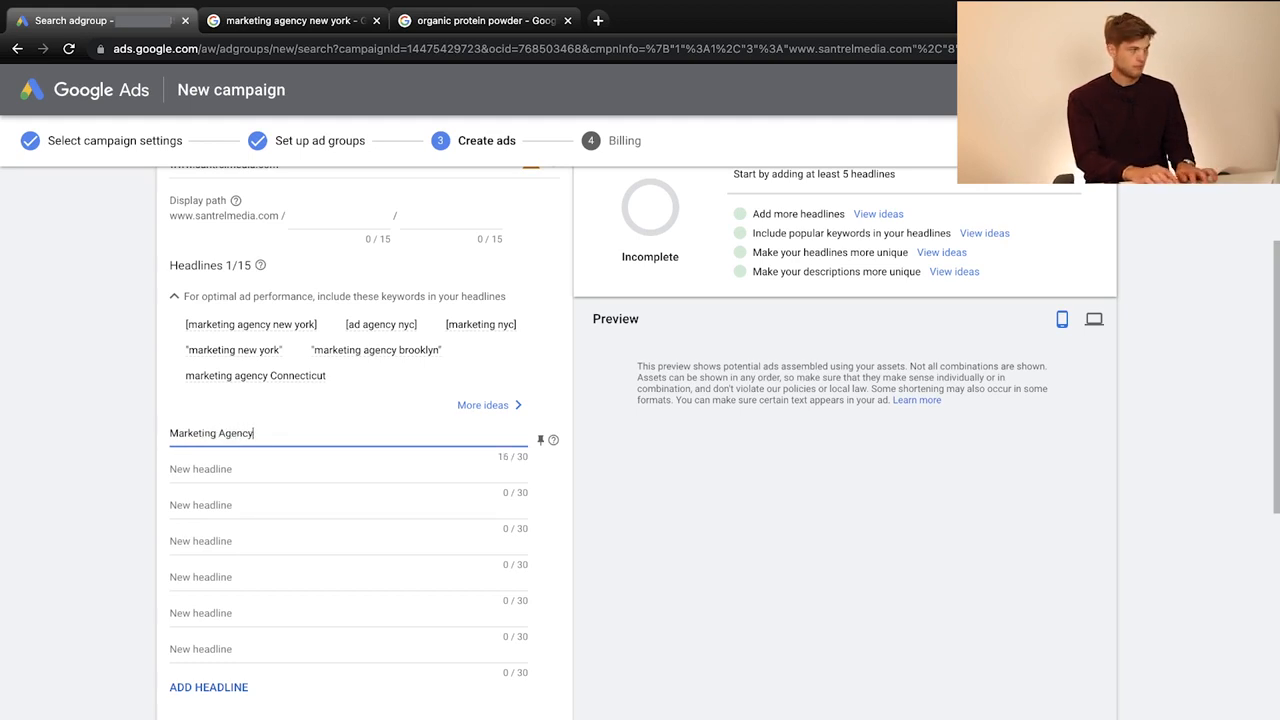
{"action": "type", "text": " NYC"}
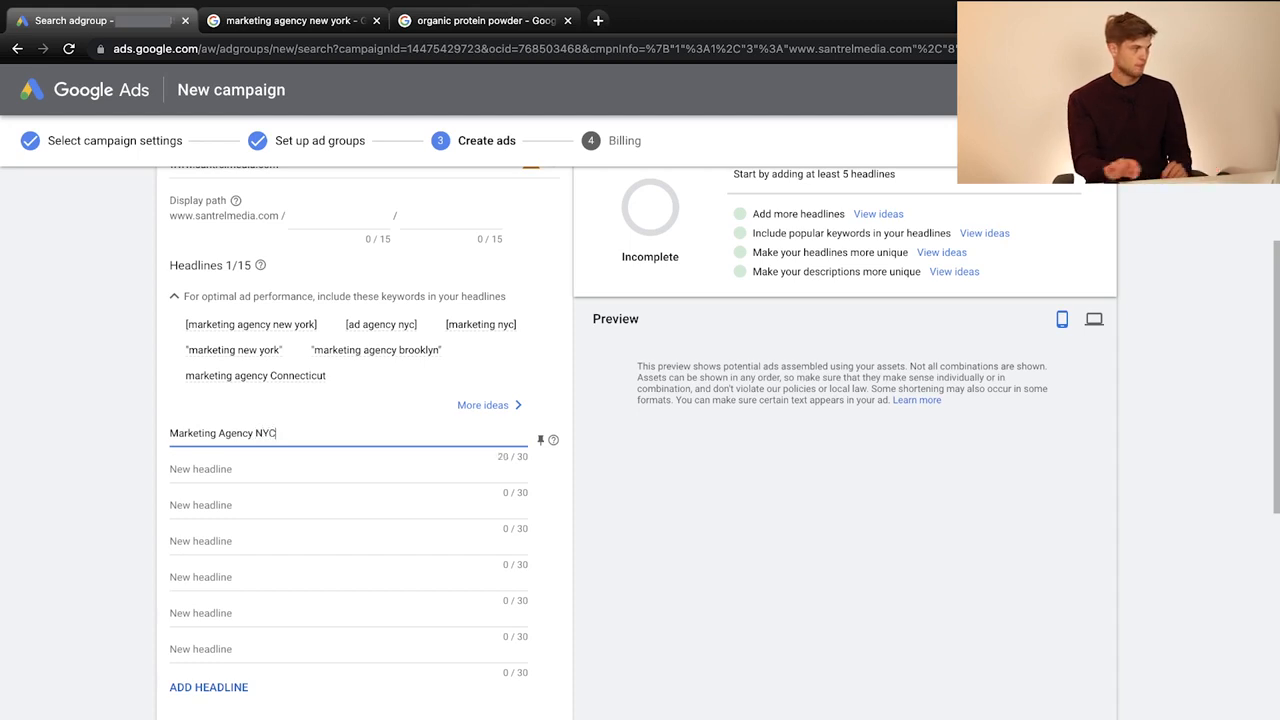
Enter "100% Guarantee" as the second headline of the ad.
{"action": "left_click", "coordinate": [388, 469]}
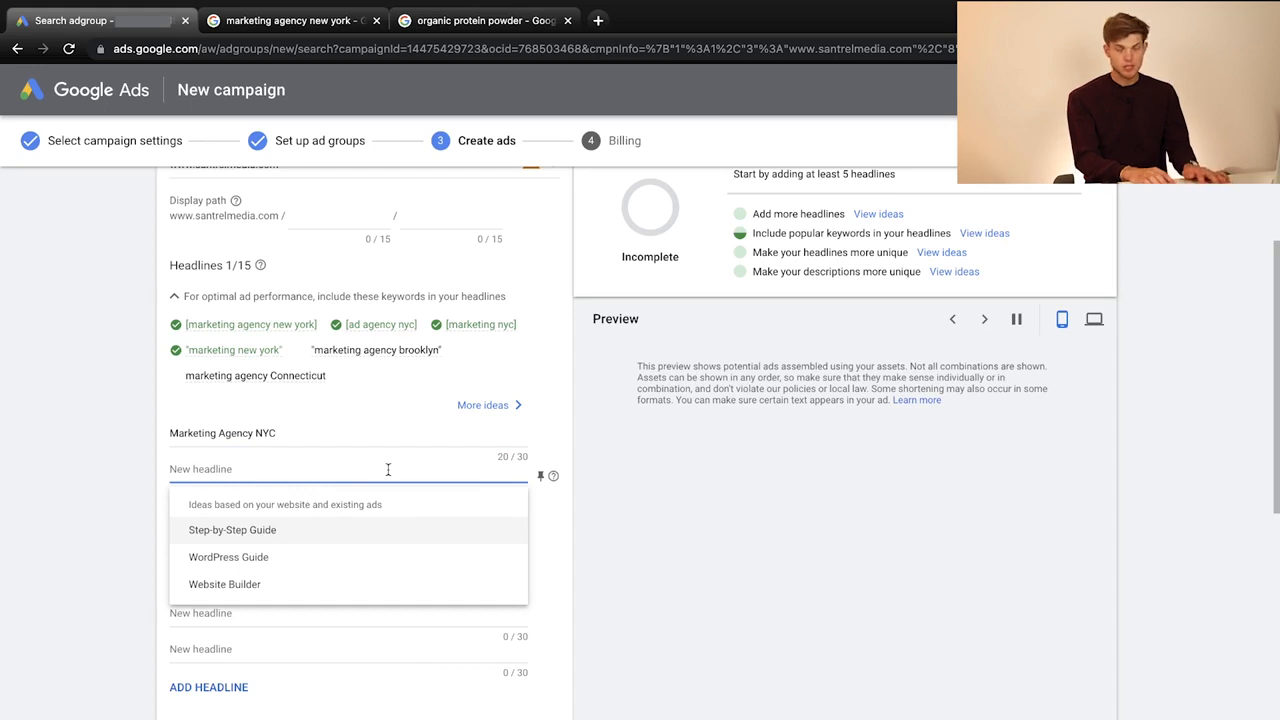
{"action": "type", "text": "100% G"}
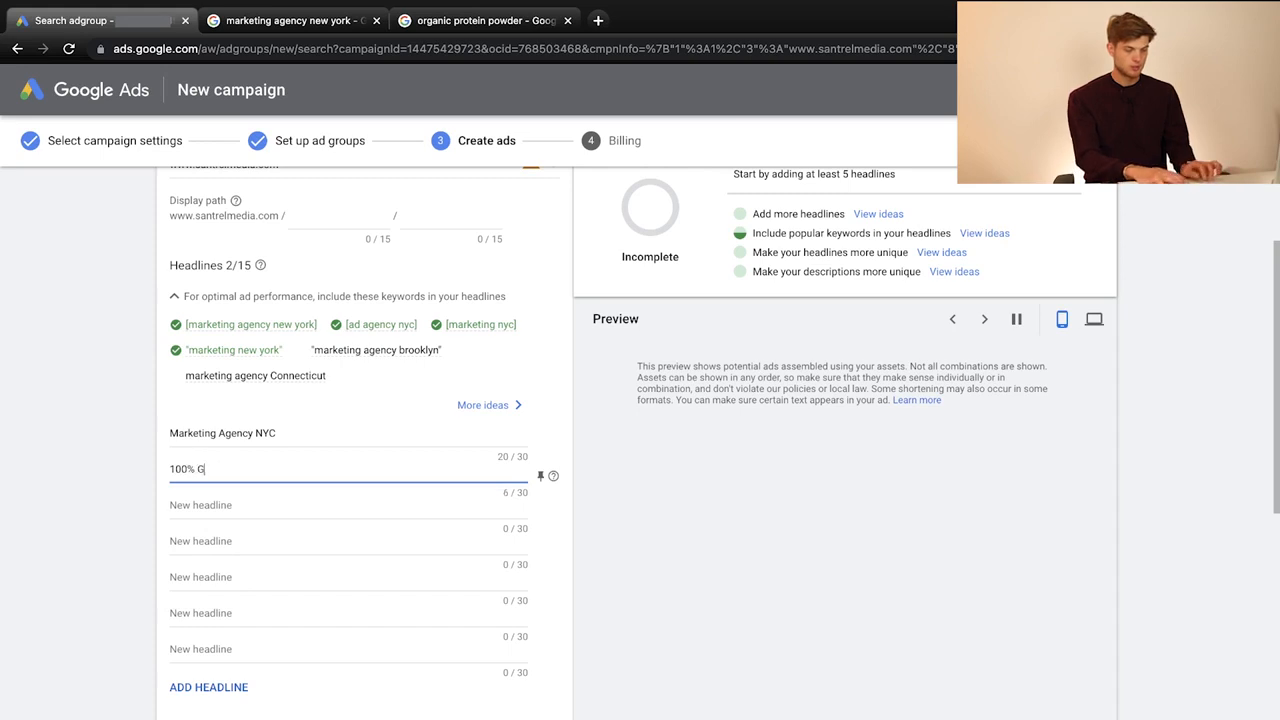
{"action": "type", "text": "uarantee"}
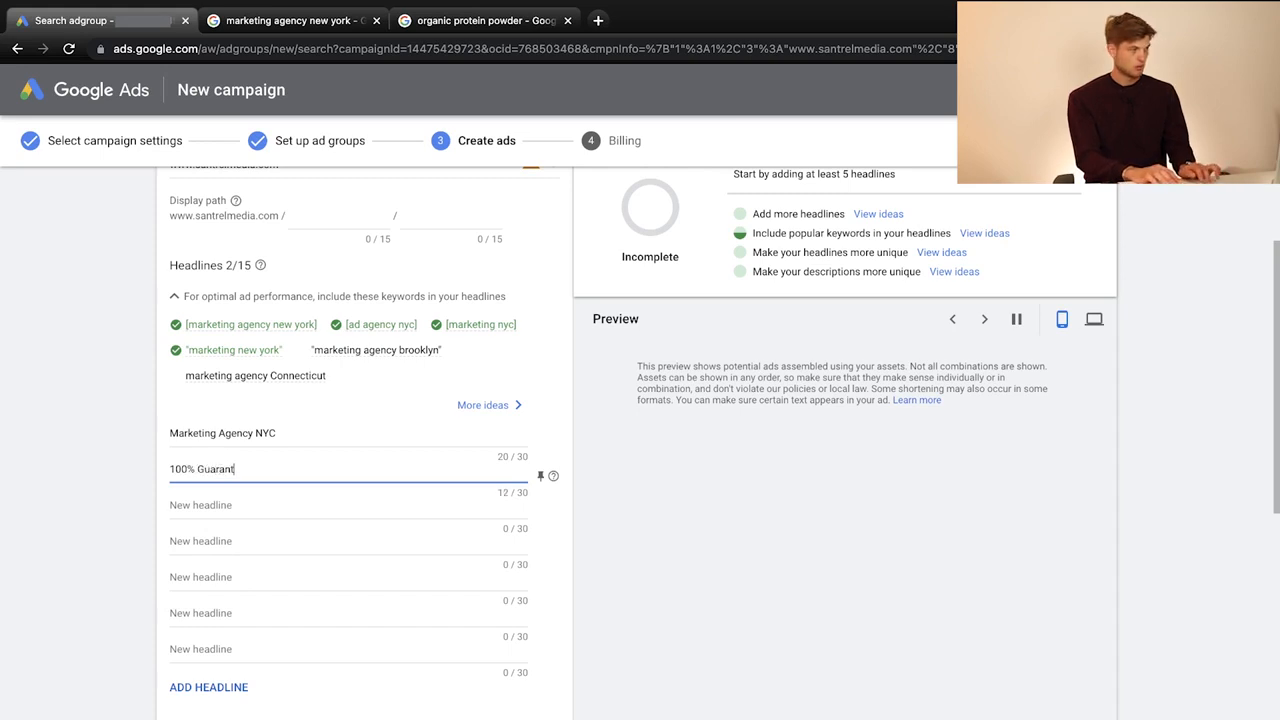
Enter "Increase Leads" as the third headline, below the 100% Guarantee headline.
{"action": "left_click", "coordinate": [280, 506]}
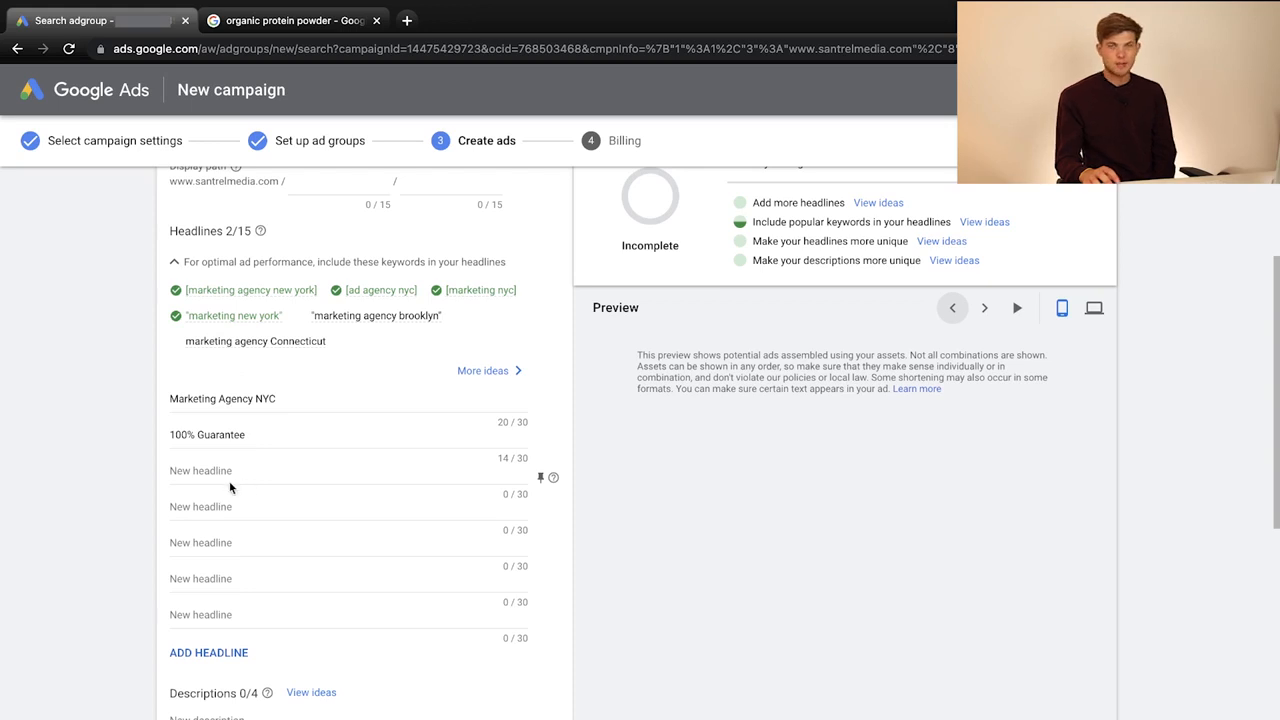
{"action": "scroll", "coordinate": [230, 486], "scroll_direction": "down", "scroll_amount": 1}
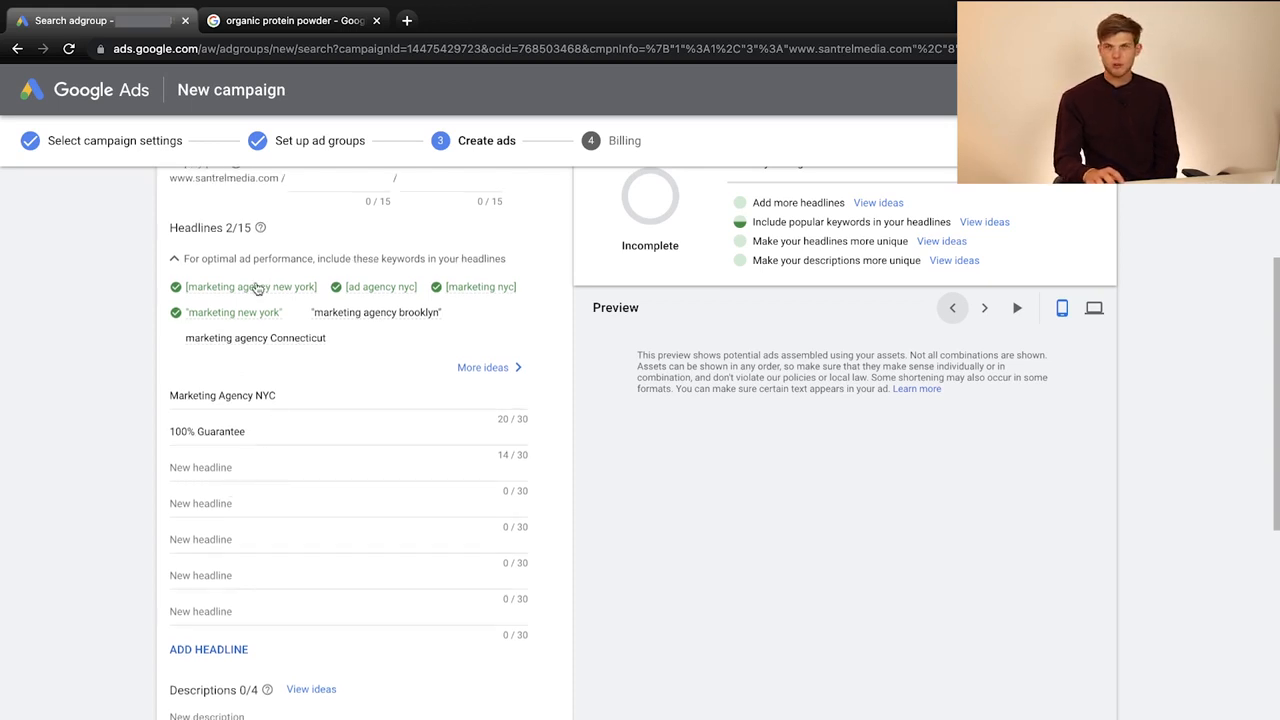
{"action": "mouse_move", "coordinate": [249, 286]}
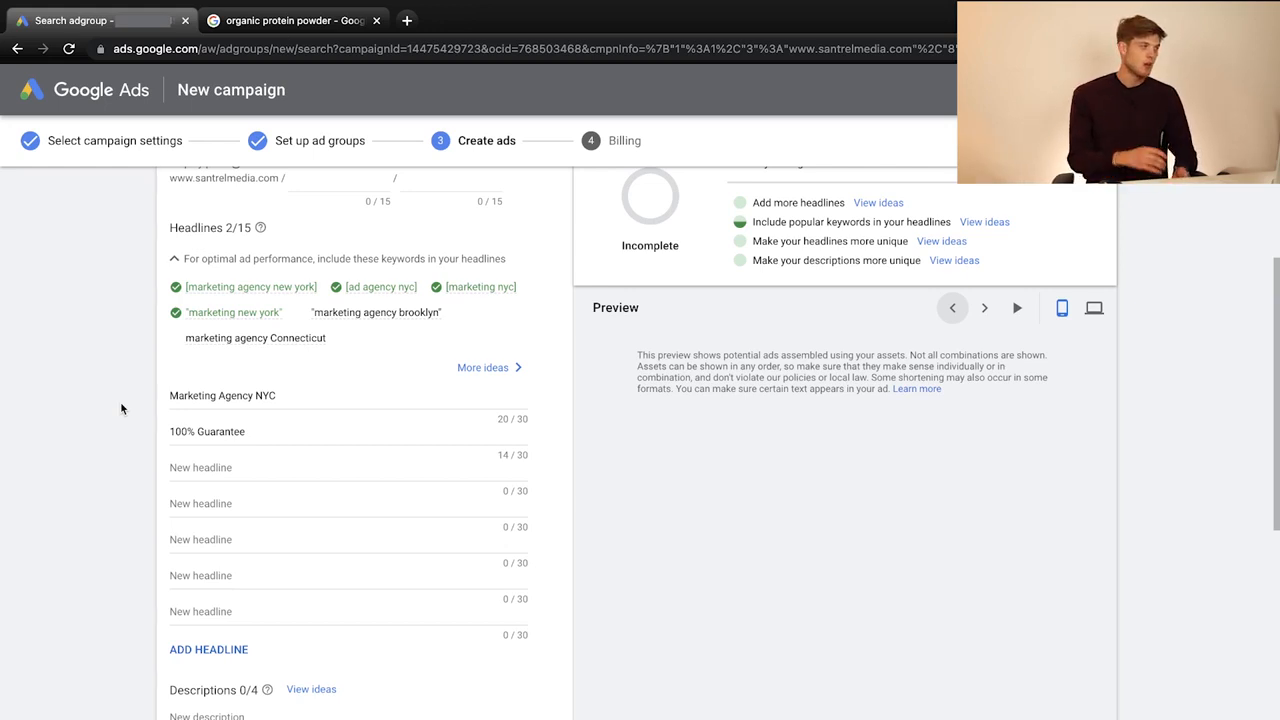
{"action": "mouse_move", "coordinate": [431, 5]}
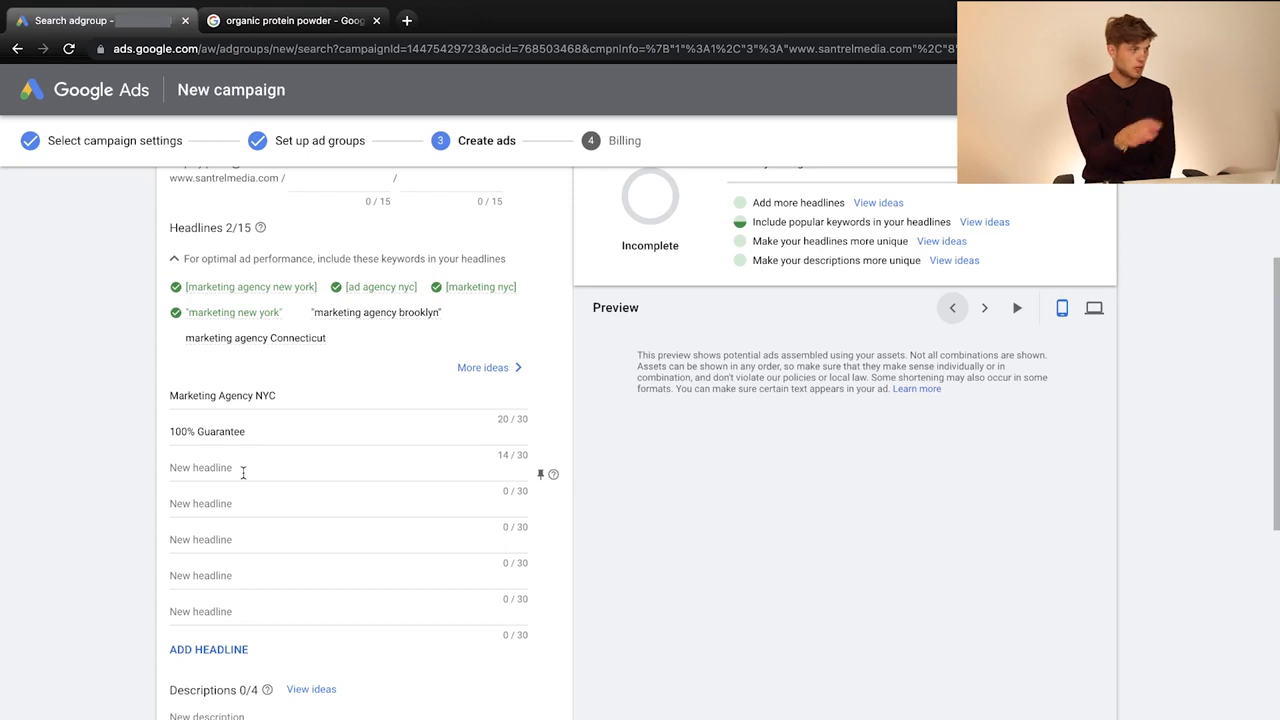
{"action": "scroll", "coordinate": [243, 472], "scroll_direction": "down", "scroll_amount": 3}
{"action": "left_click", "coordinate": [243, 472]}
{"action": "left_click", "coordinate": [224, 362]}
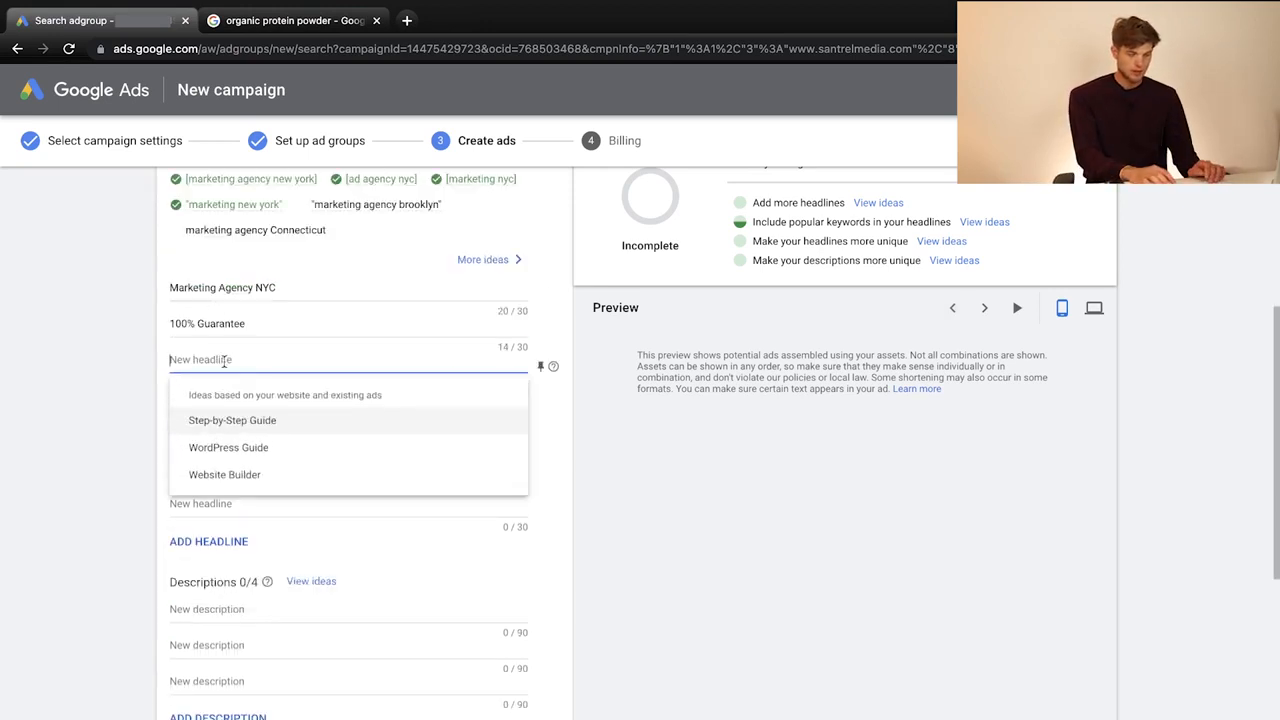
{"action": "type", "text": "Increa"}
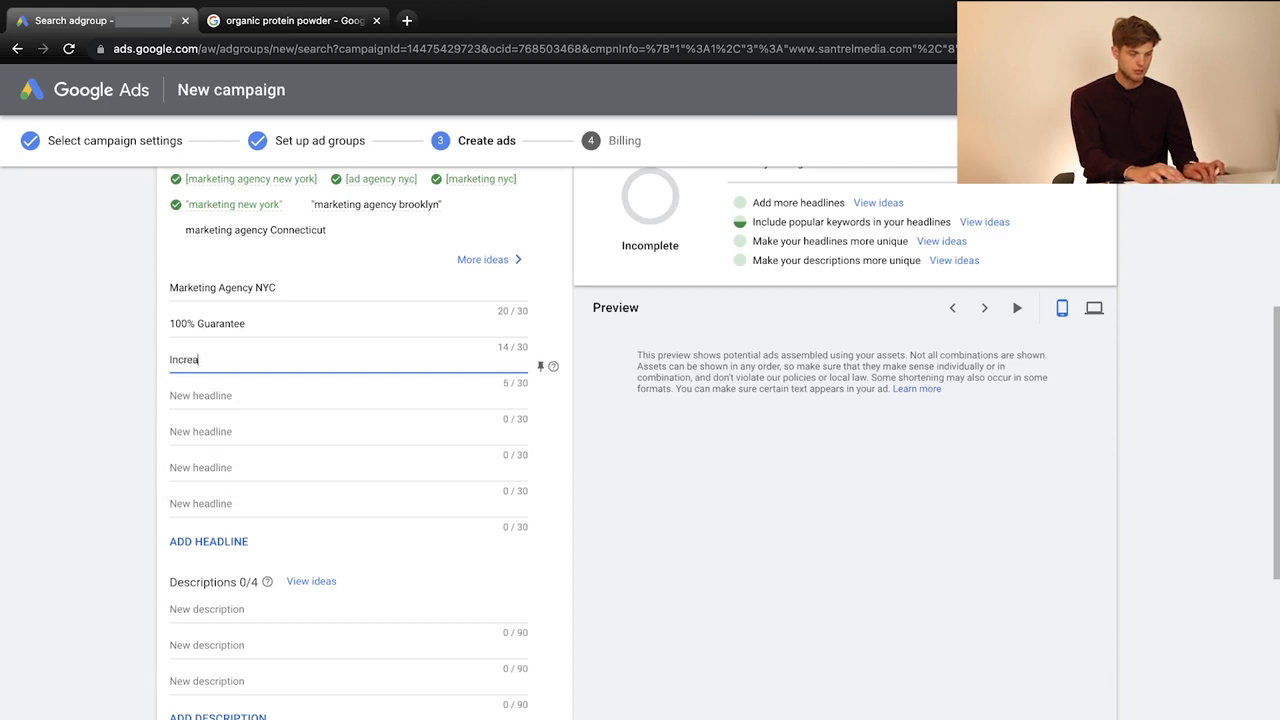
{"action": "type", "text": "se Leads"}
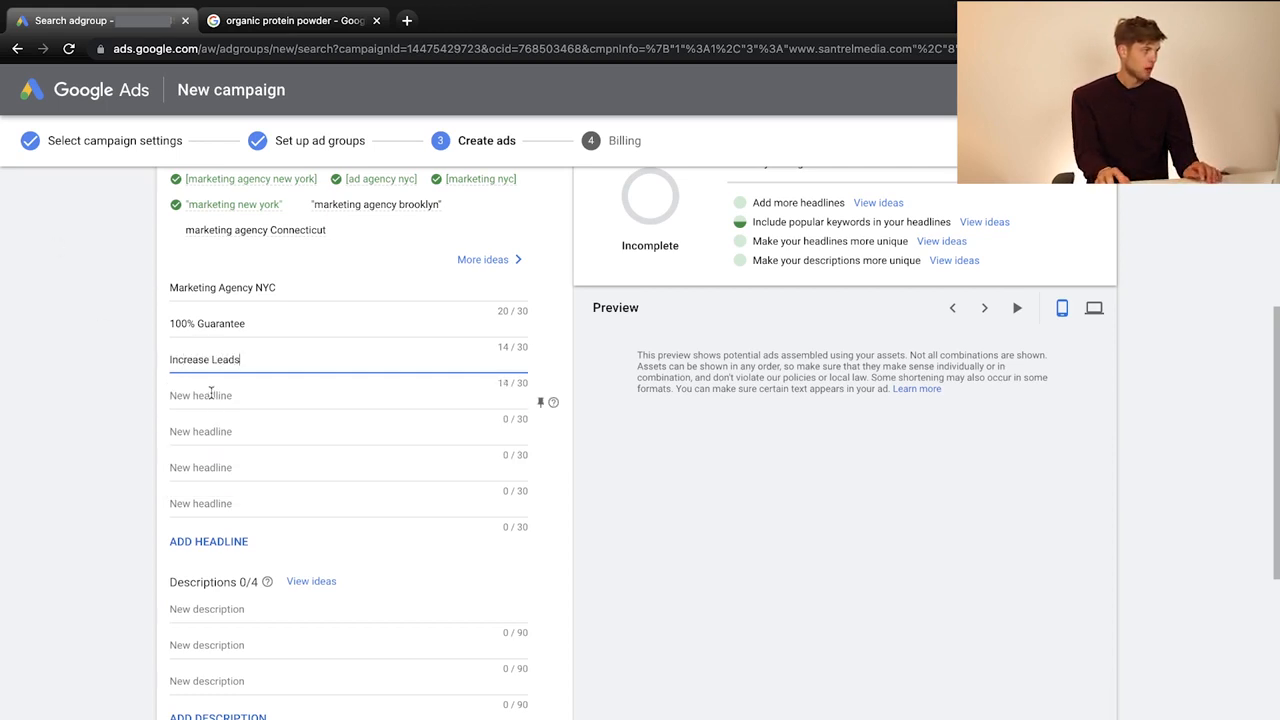
Enter "Voted #1 Ad Agency In Manhattan" as the fourth headline of the ad.
{"action": "left_click", "coordinate": [211, 393]}
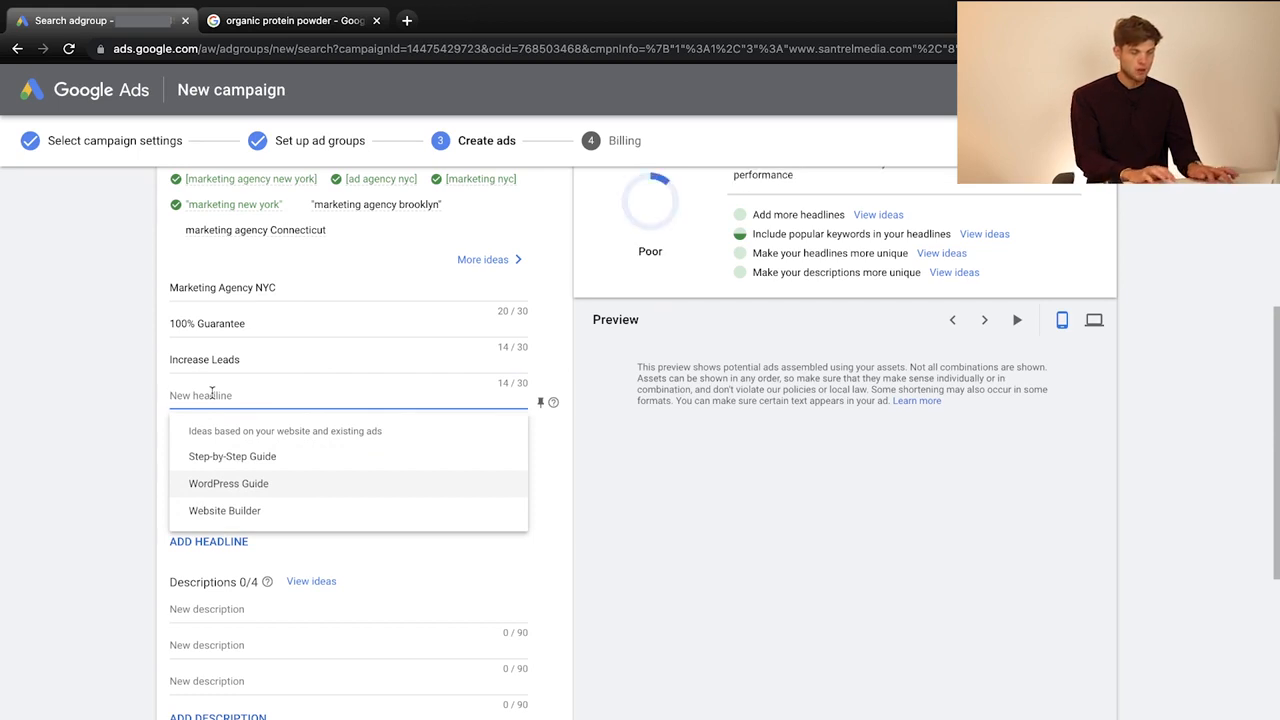
{"action": "type", "text": "Voted #"}
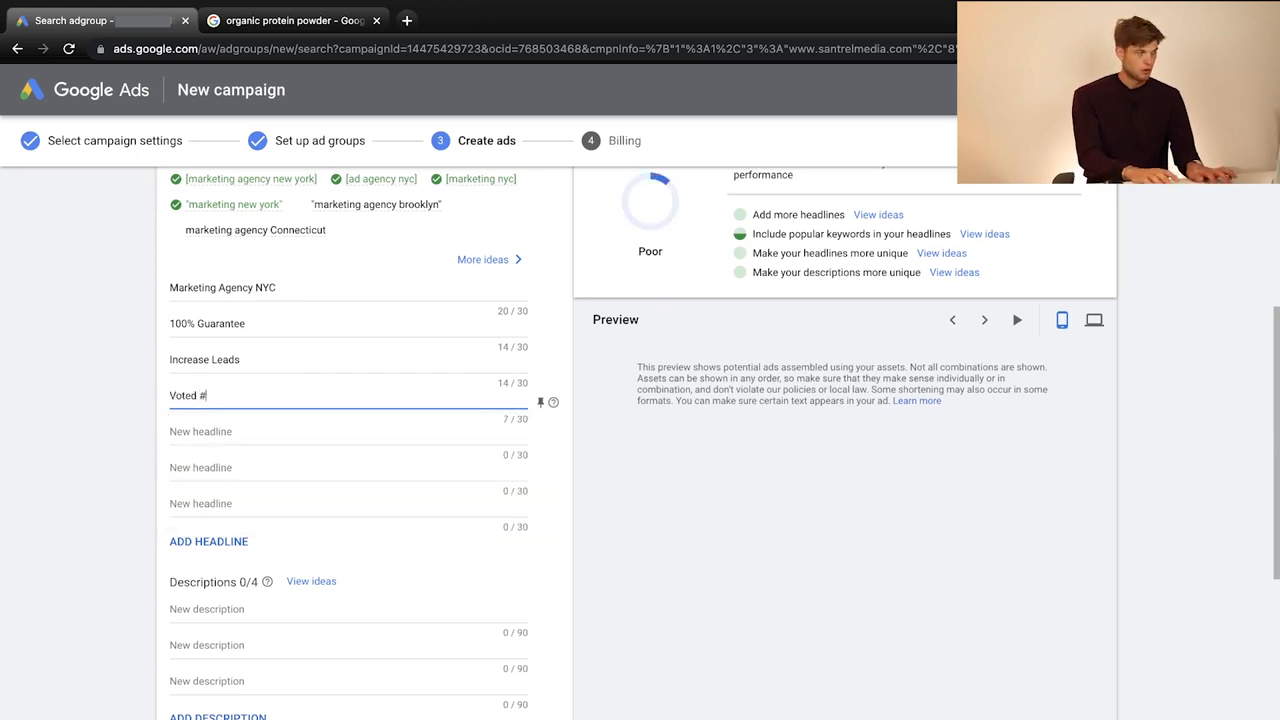
{"action": "type", "text": "1 Ma"}
{"action": "key", "text": "BackSpace"}
{"action": "key", "text": "BackSpace"}
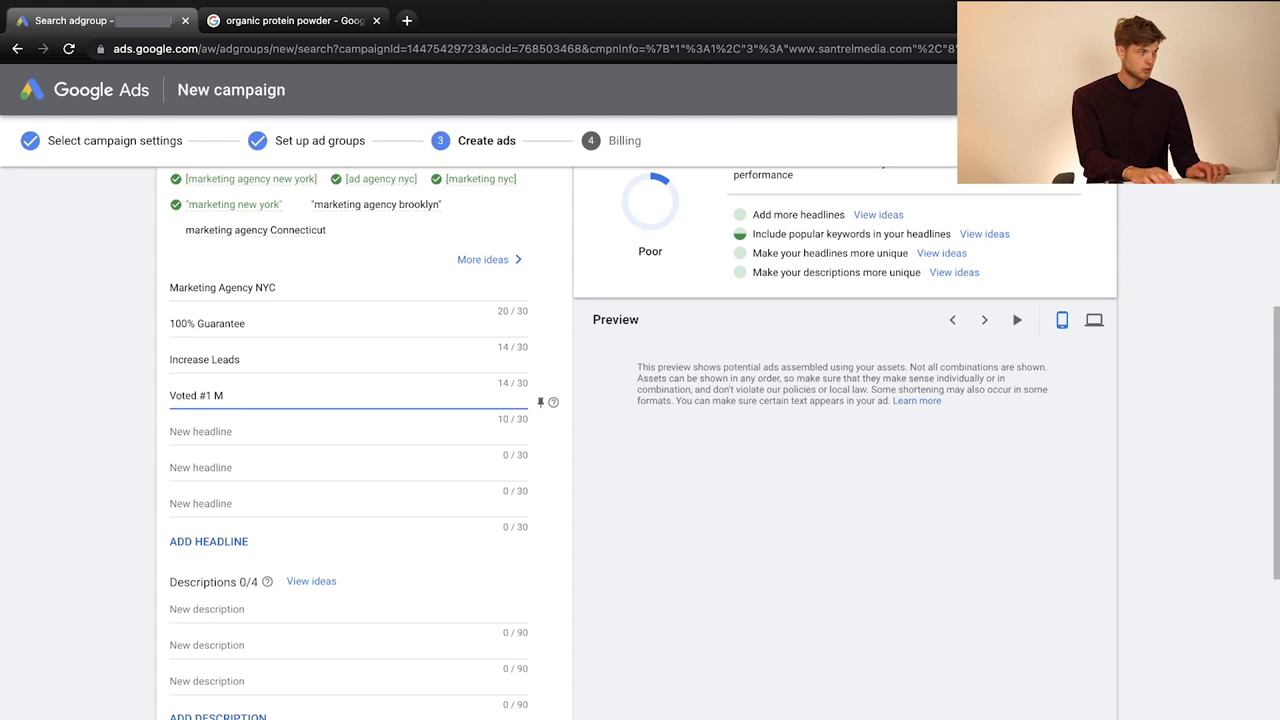
{"action": "type", "text": "Ad A"}
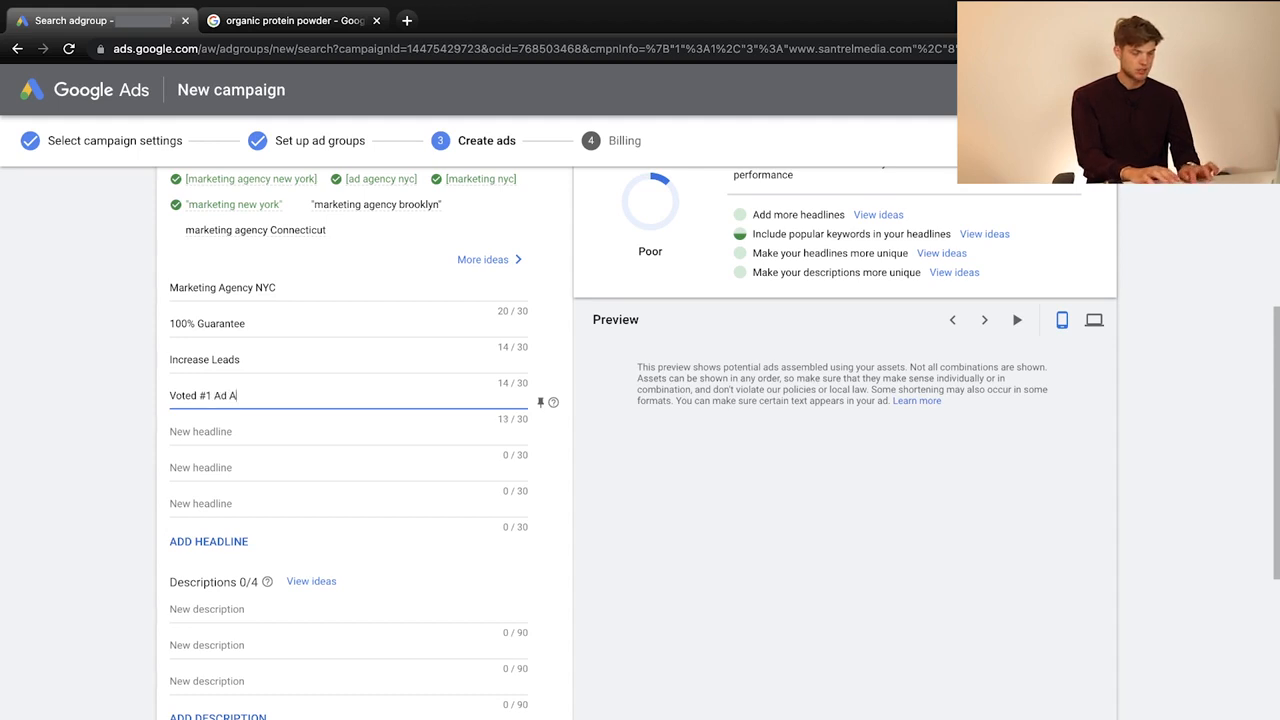
{"action": "type", "text": "gency In"}
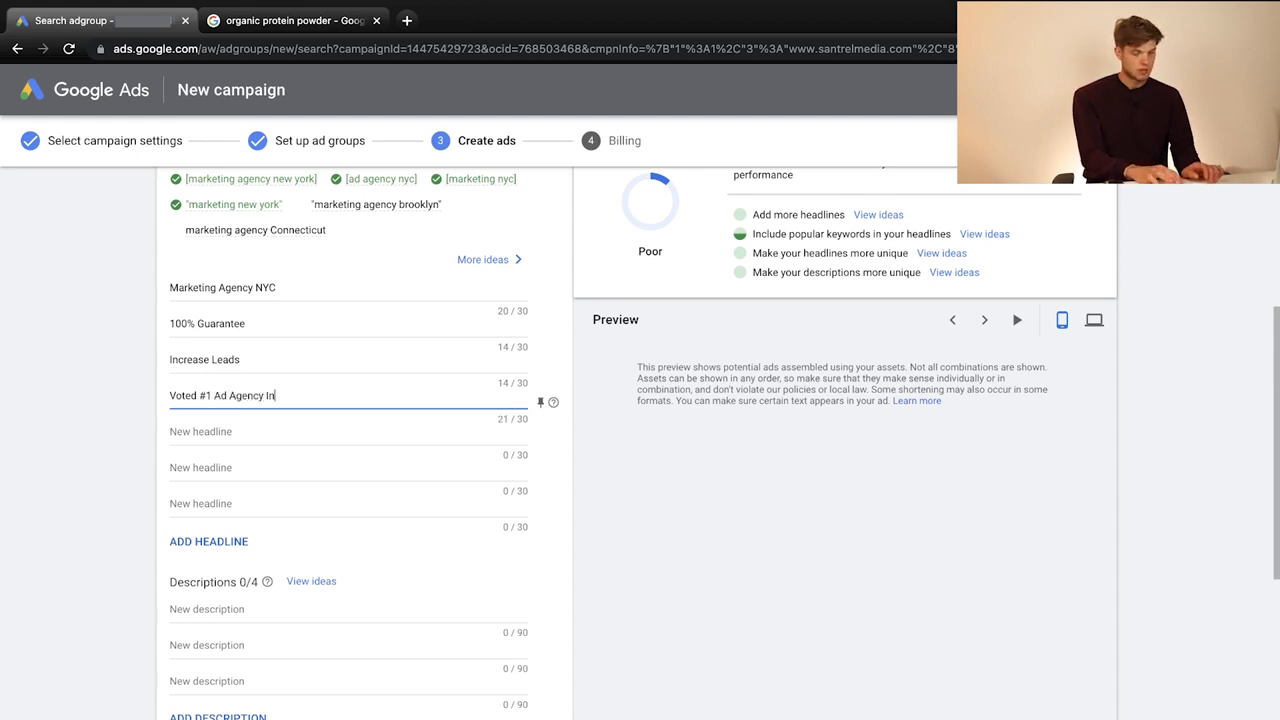
{"action": "type", "text": " Manhattan"}
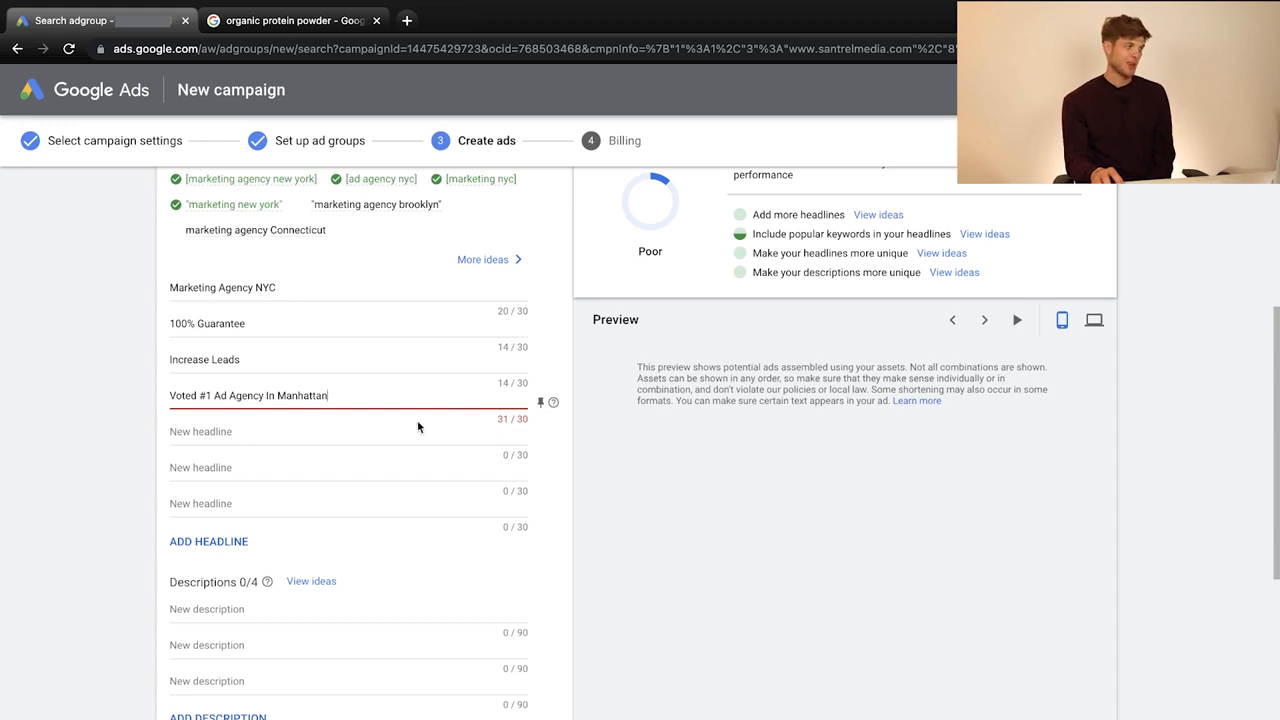
Shorten the fourth headline by replacing Manhattan with NYC so it reads "Voted #1 Ad Agency In NYC".
{"action": "key", "text": "BackSpace"}
{"action": "key", "text": "BackSpace"}
{"action": "key", "text": "BackSpace"}
{"action": "key", "text": "BackSpace"}
{"action": "key", "text": "BackSpace"}
{"action": "key", "text": "BackSpace"}
{"action": "key", "text": "BackSpace"}
{"action": "key", "text": "BackSpace"}
{"action": "key", "text": "BackSpace"}
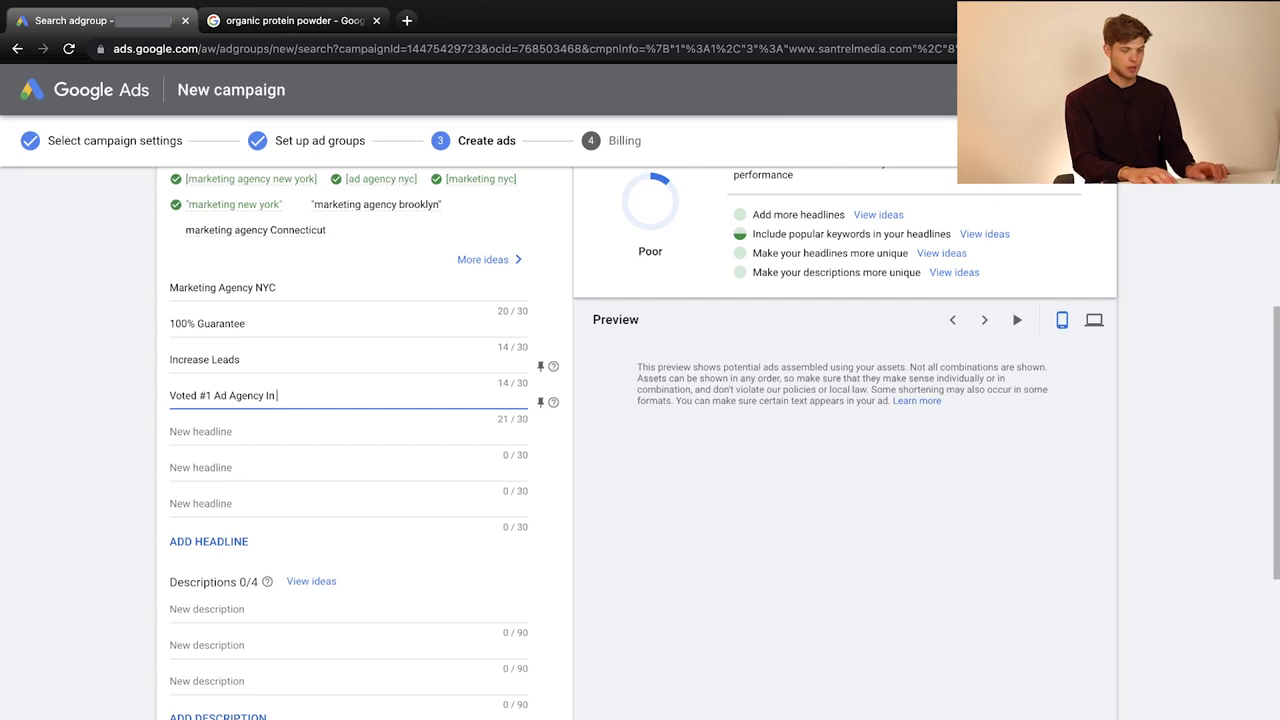
{"action": "type", "text": "NYU"}
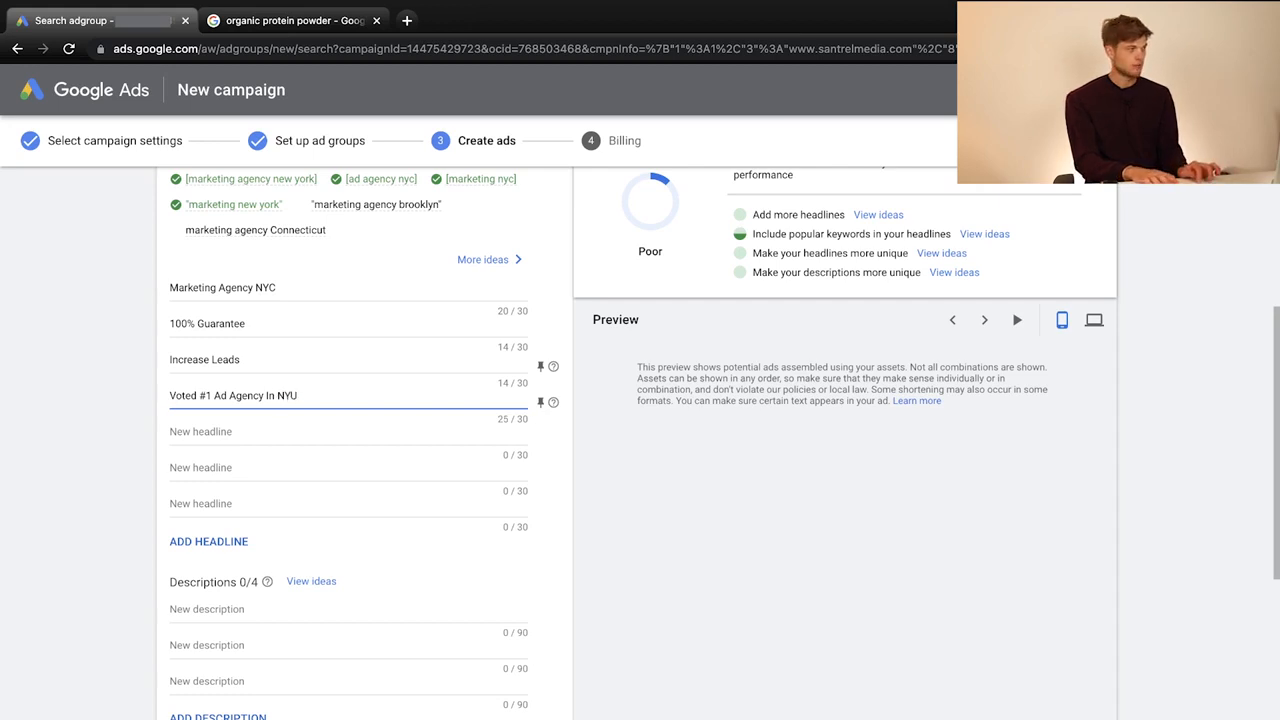
{"action": "key", "text": "BackSpace"}
{"action": "type", "text": "C"}
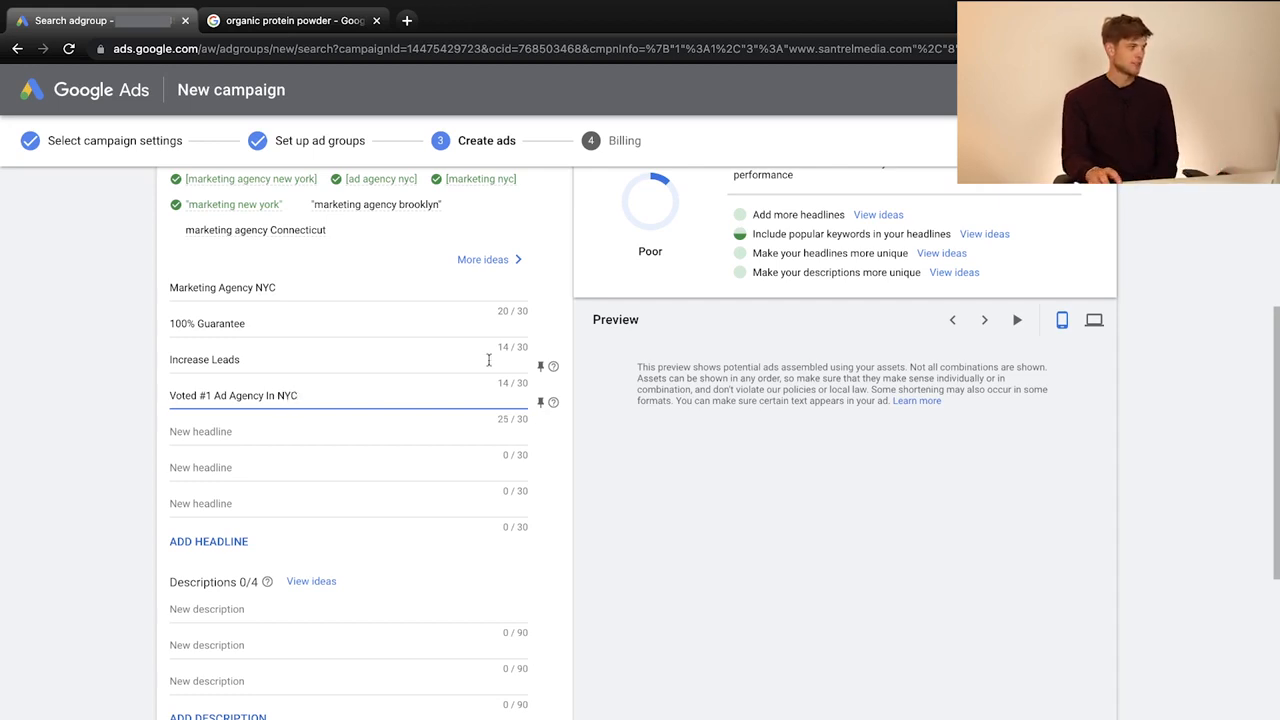
Enter "Strategic ad agency focused on driving growth" as the ad's first description.
{"action": "scroll", "coordinate": [153, 452], "scroll_direction": "down", "scroll_amount": 1}
{"action": "scroll", "coordinate": [152, 452], "scroll_direction": "down", "scroll_amount": 3}
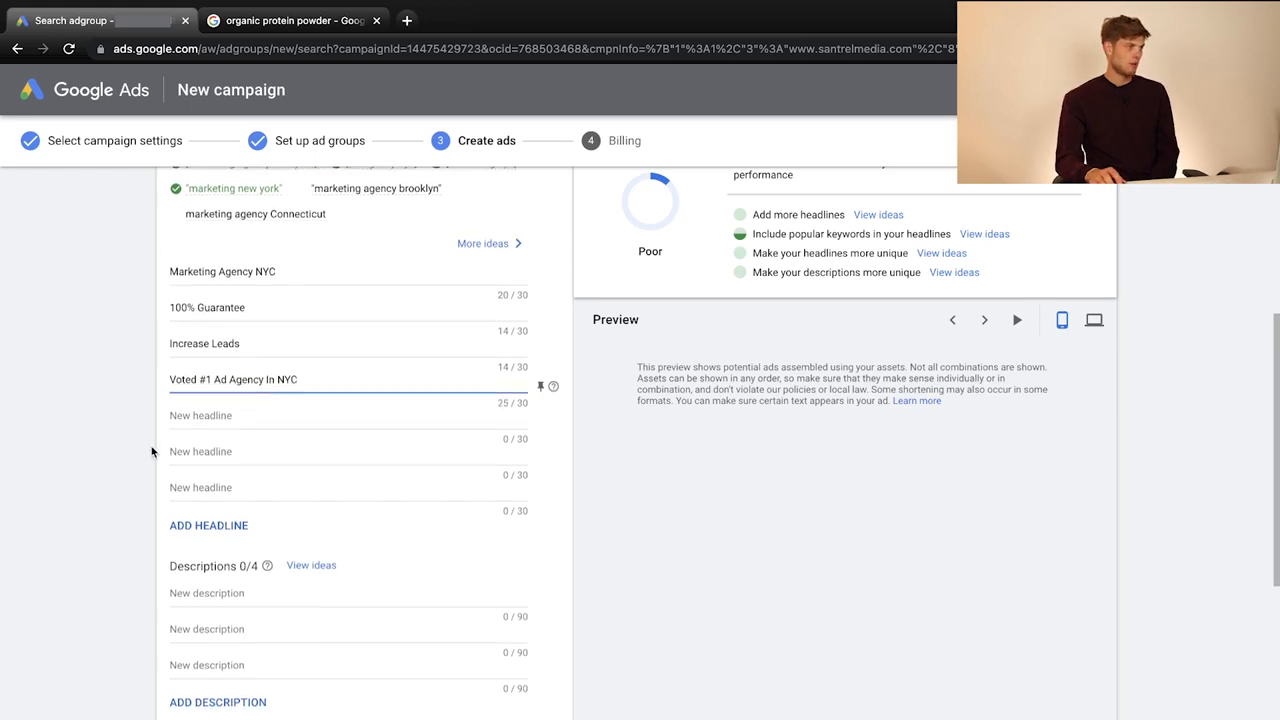
{"action": "left_click", "coordinate": [256, 482]}
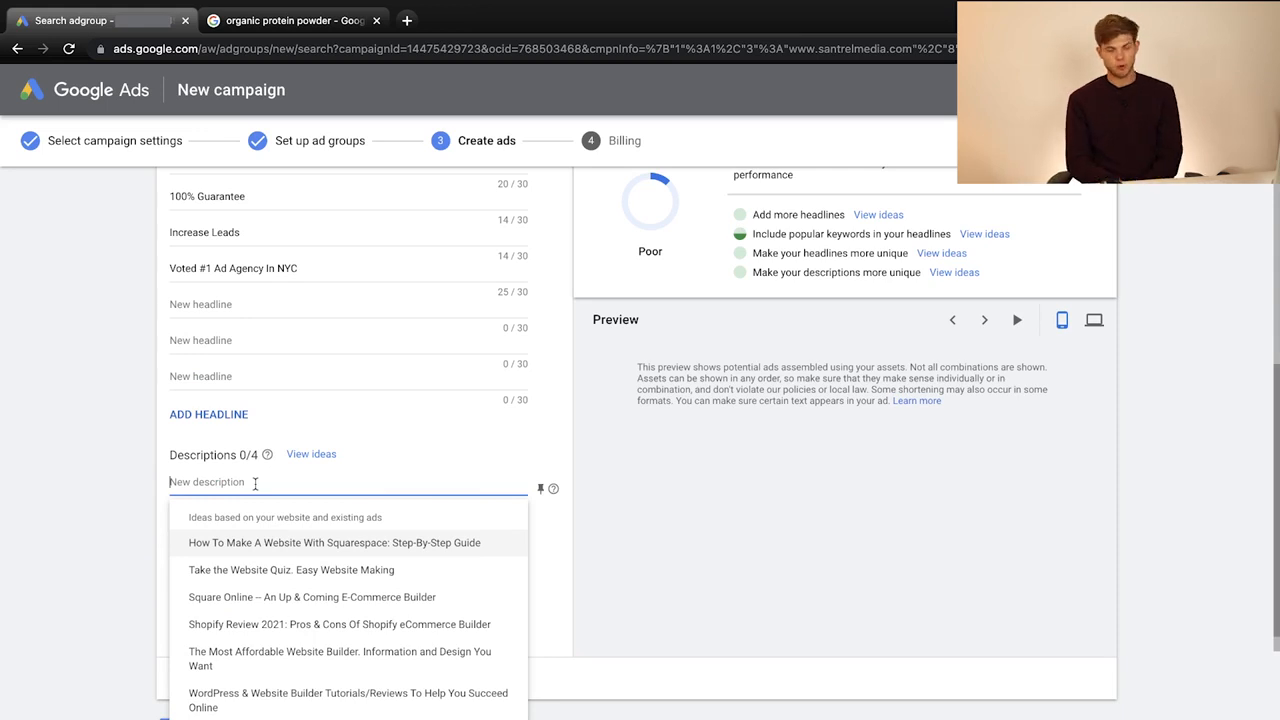
{"action": "type", "text": "Stra"}
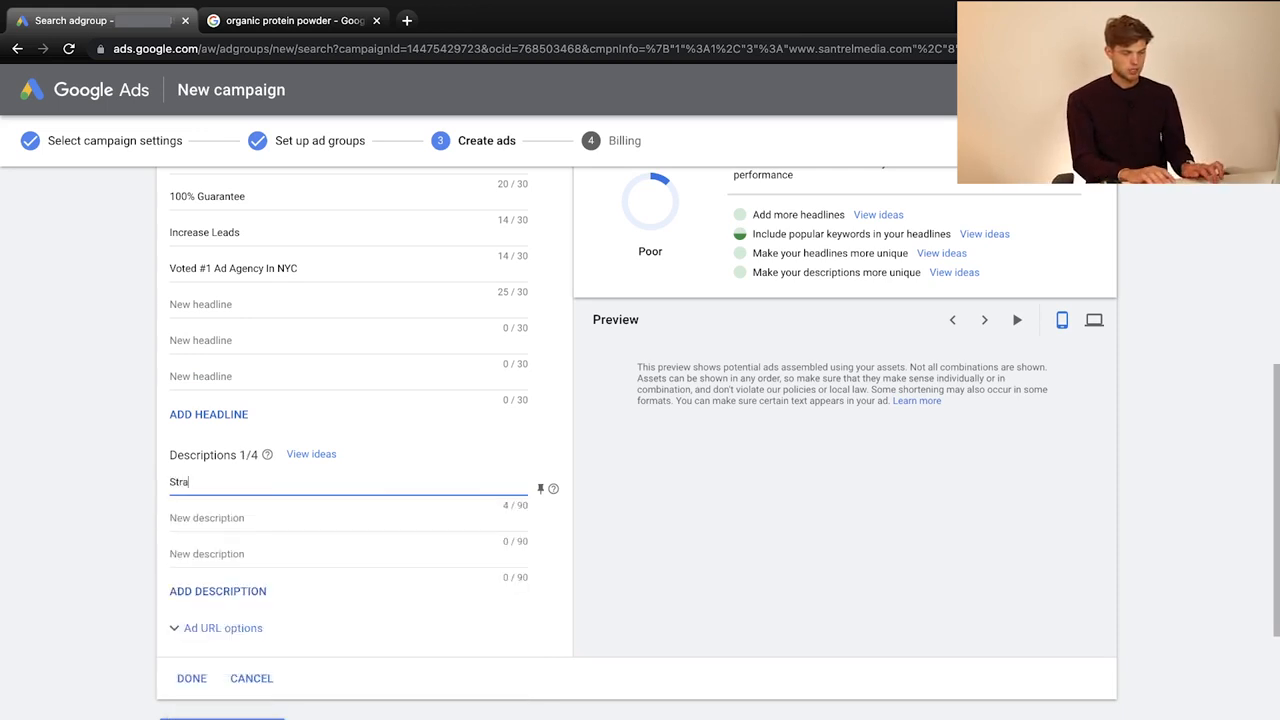
{"action": "type", "text": "tegic"}
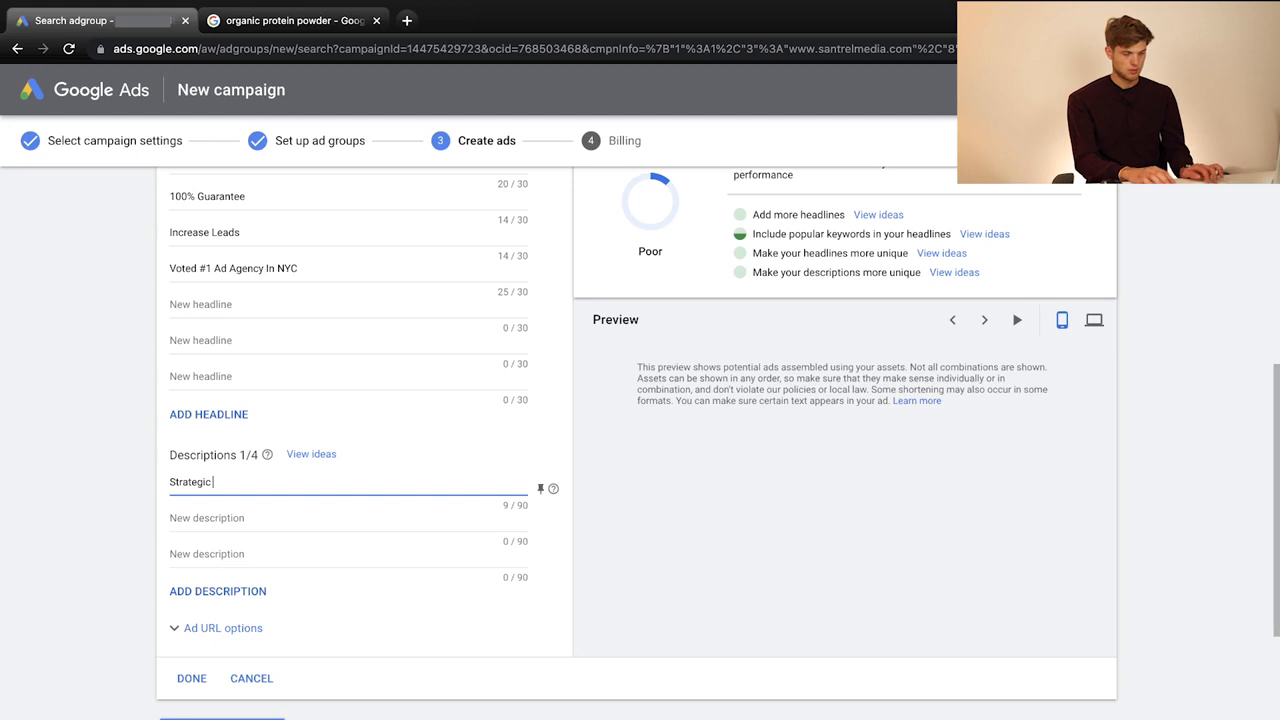
{"action": "type", "text": " ad ag"}
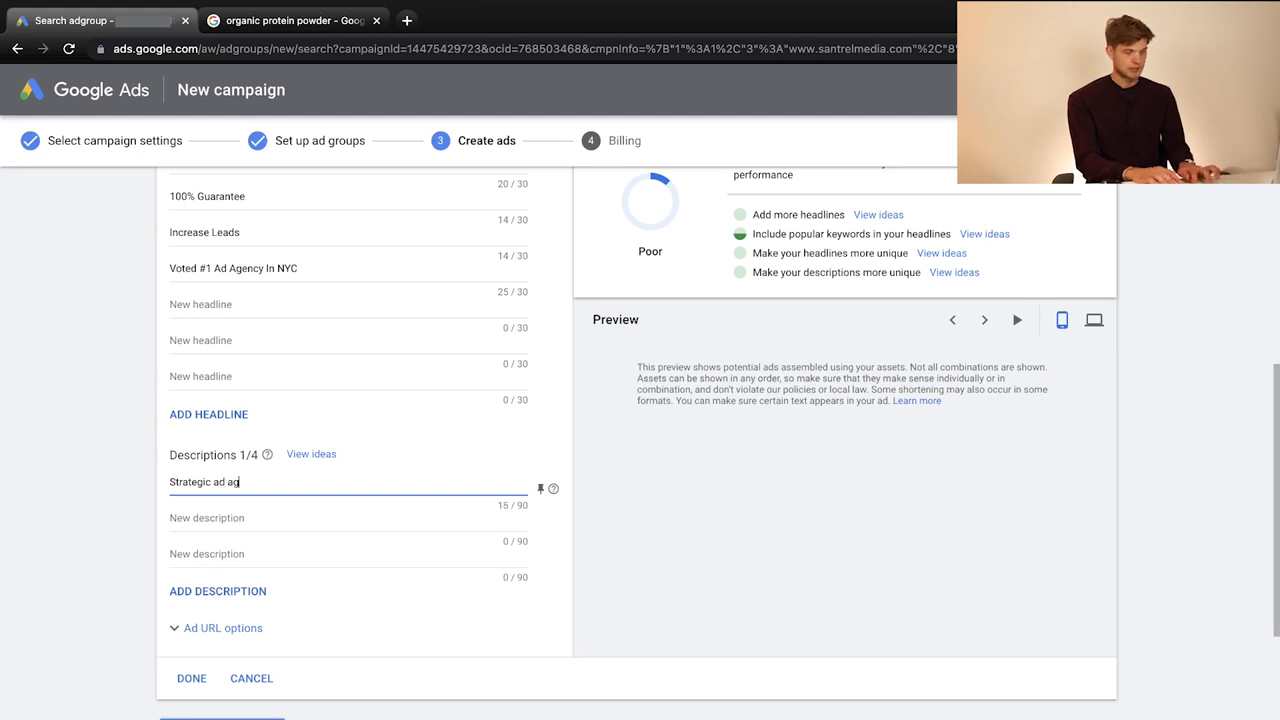
{"action": "type", "text": "engy focues"}
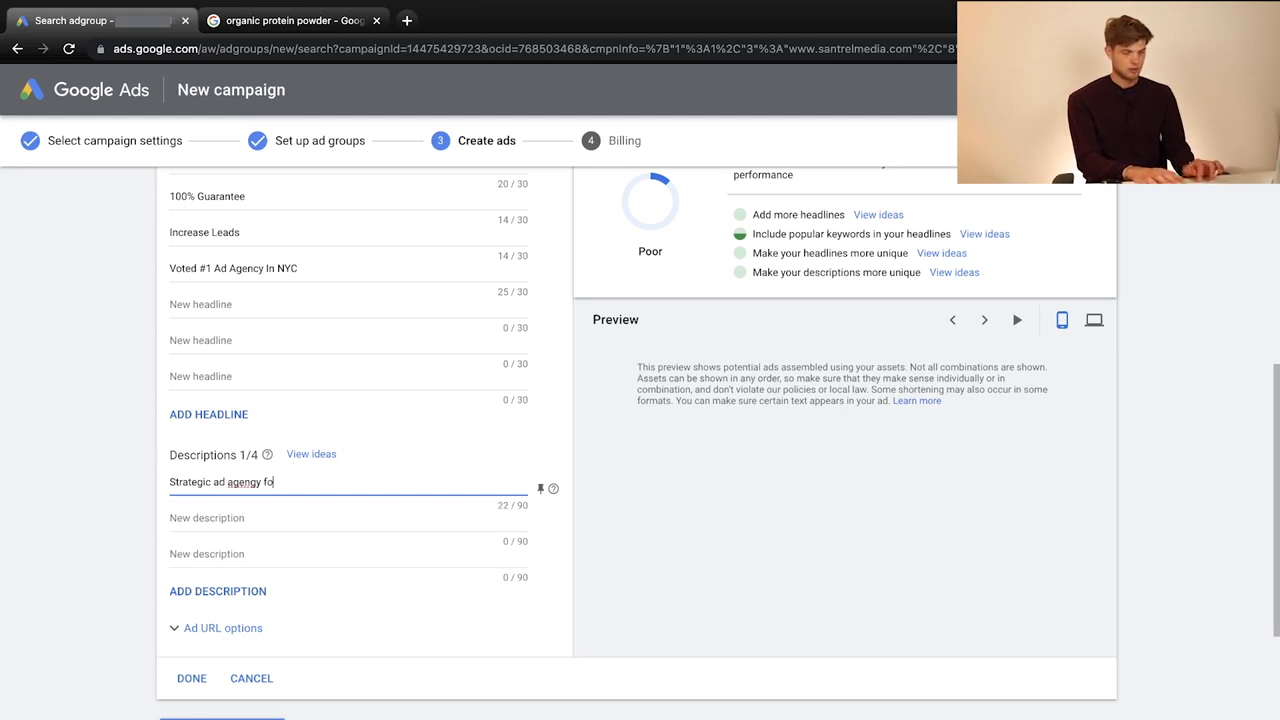
{"action": "key", "text": "BackSpace"}
{"action": "key", "text": "BackSpace"}
{"action": "type", "text": "d"}
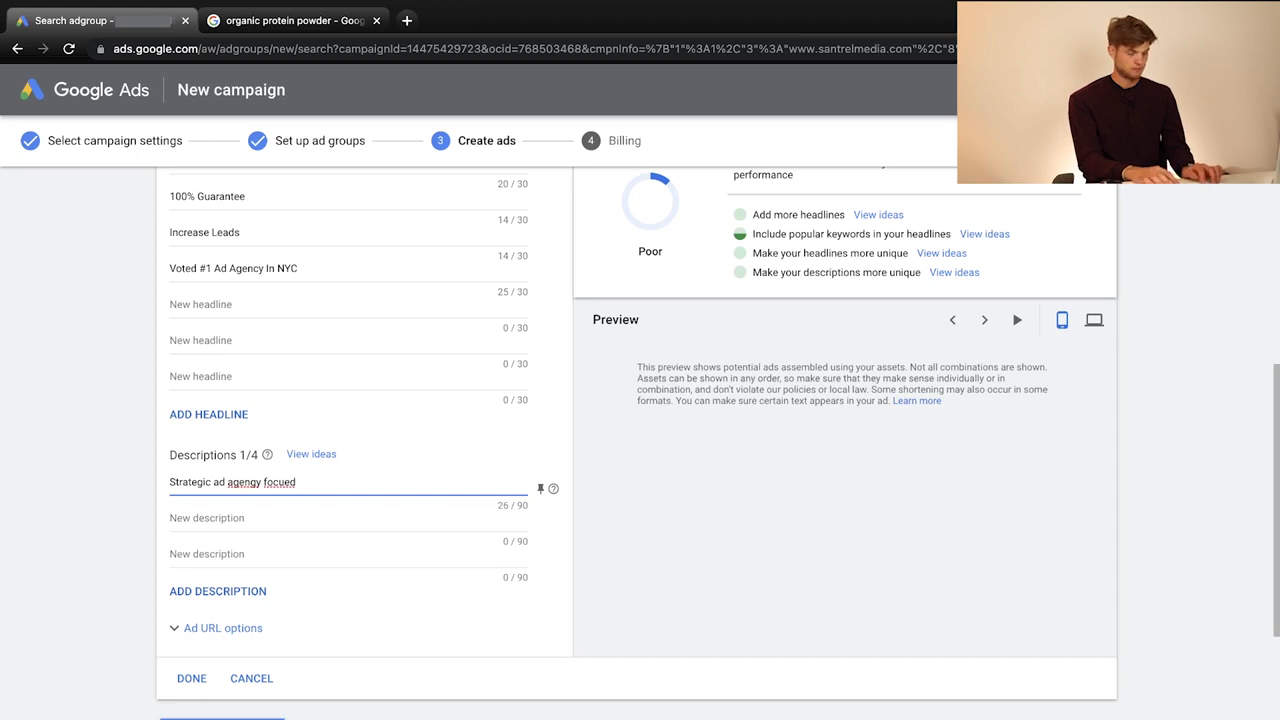
{"action": "key", "text": "BackSpace"}
{"action": "key", "text": "BackSpace"}
{"action": "type", "text": "sed on driving"}
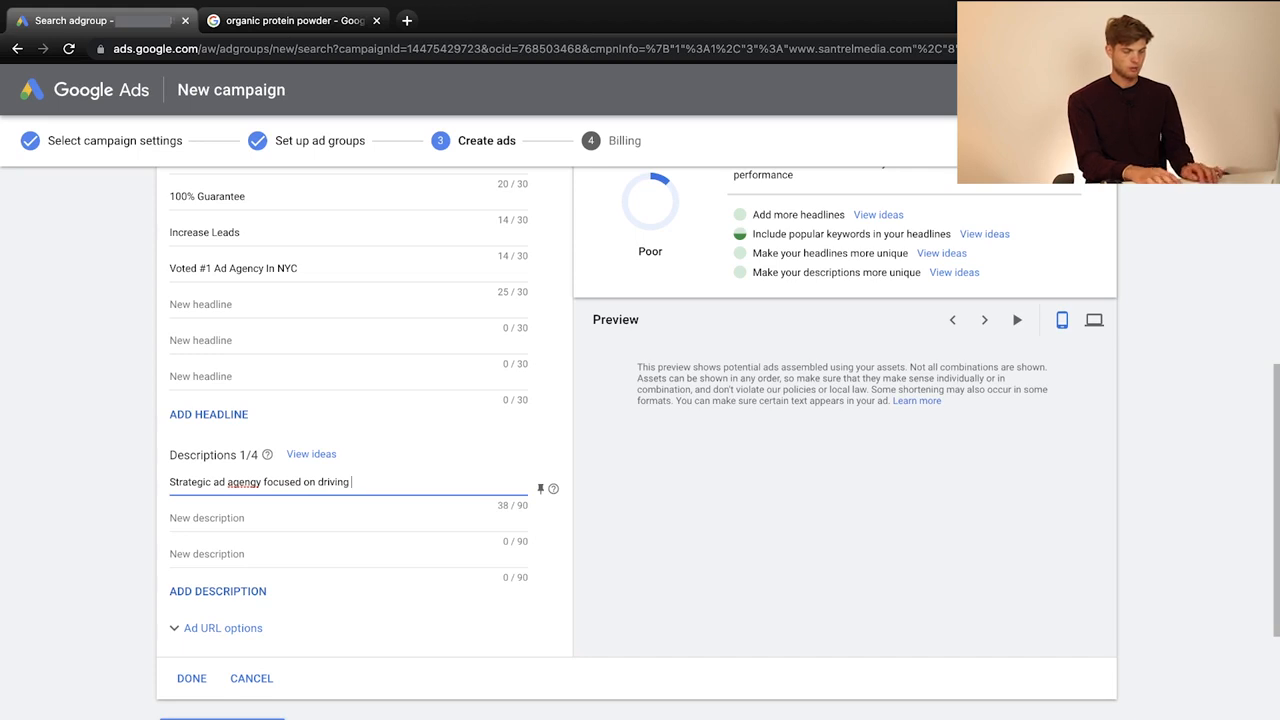
{"action": "type", "text": " growth"}
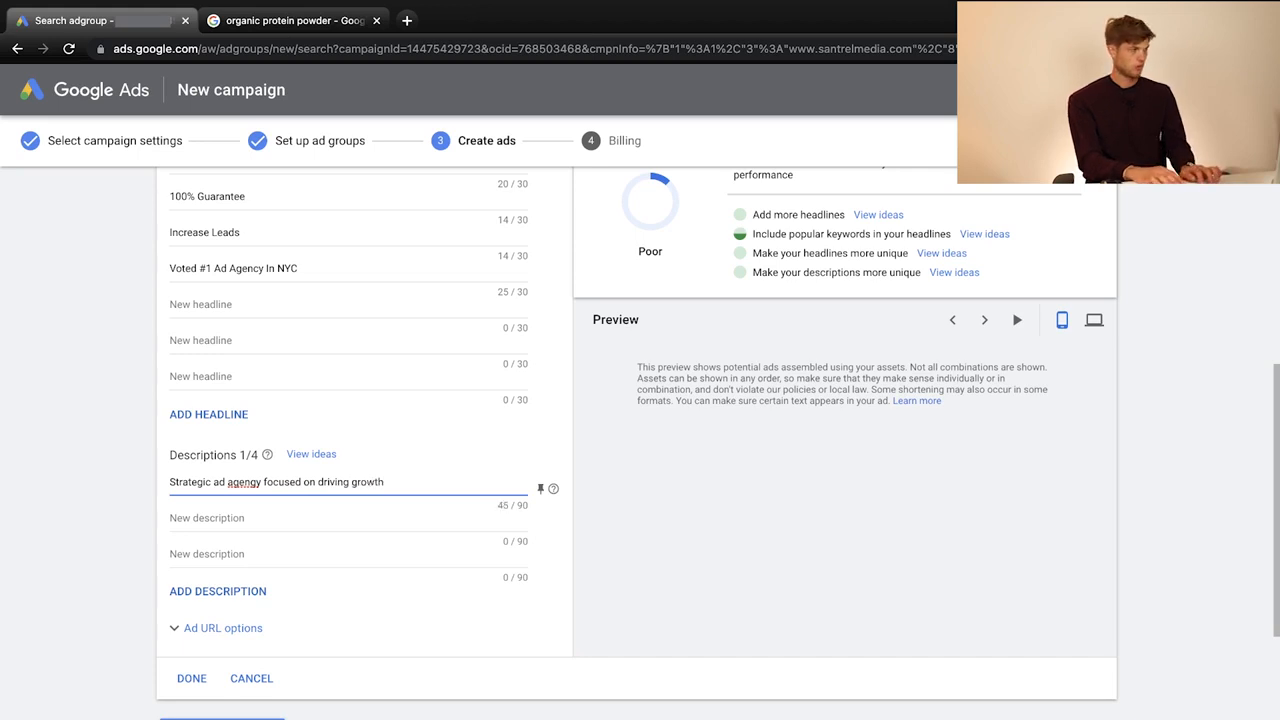
Enter "Double sales" as the second description of the ad.
{"action": "left_click", "coordinate": [322, 518]}
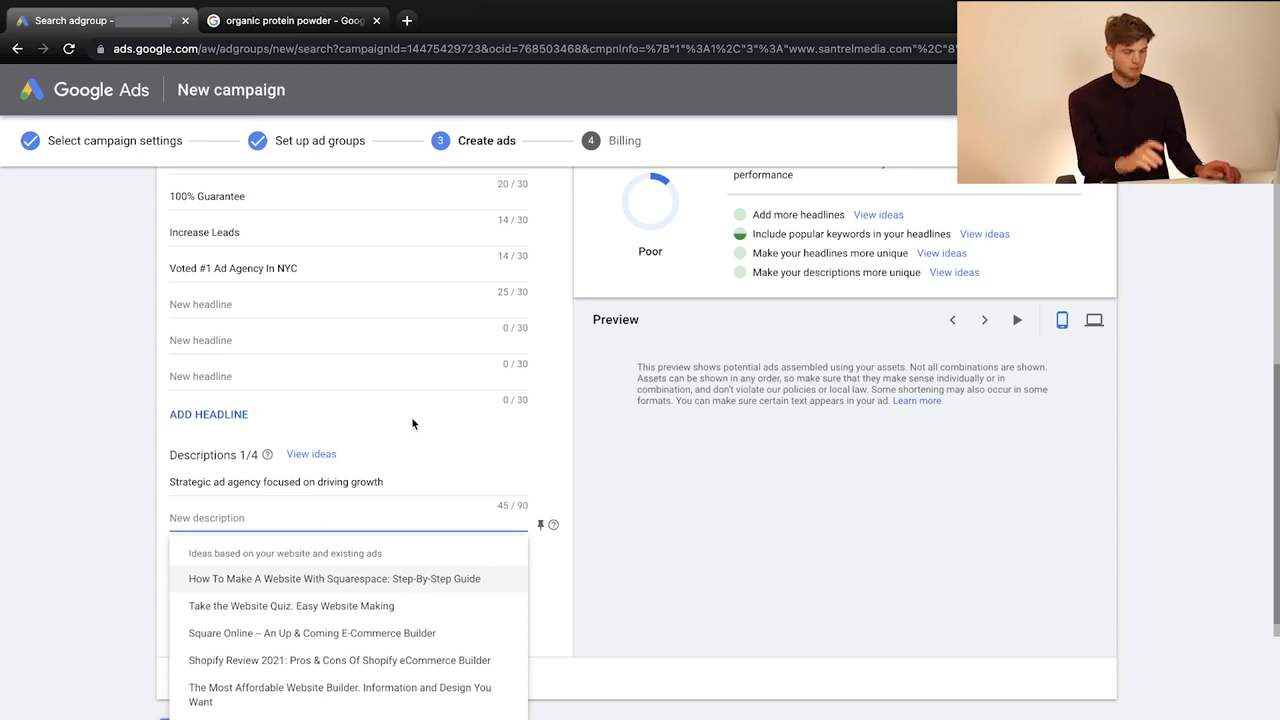
{"action": "type", "text": "DOuble"}
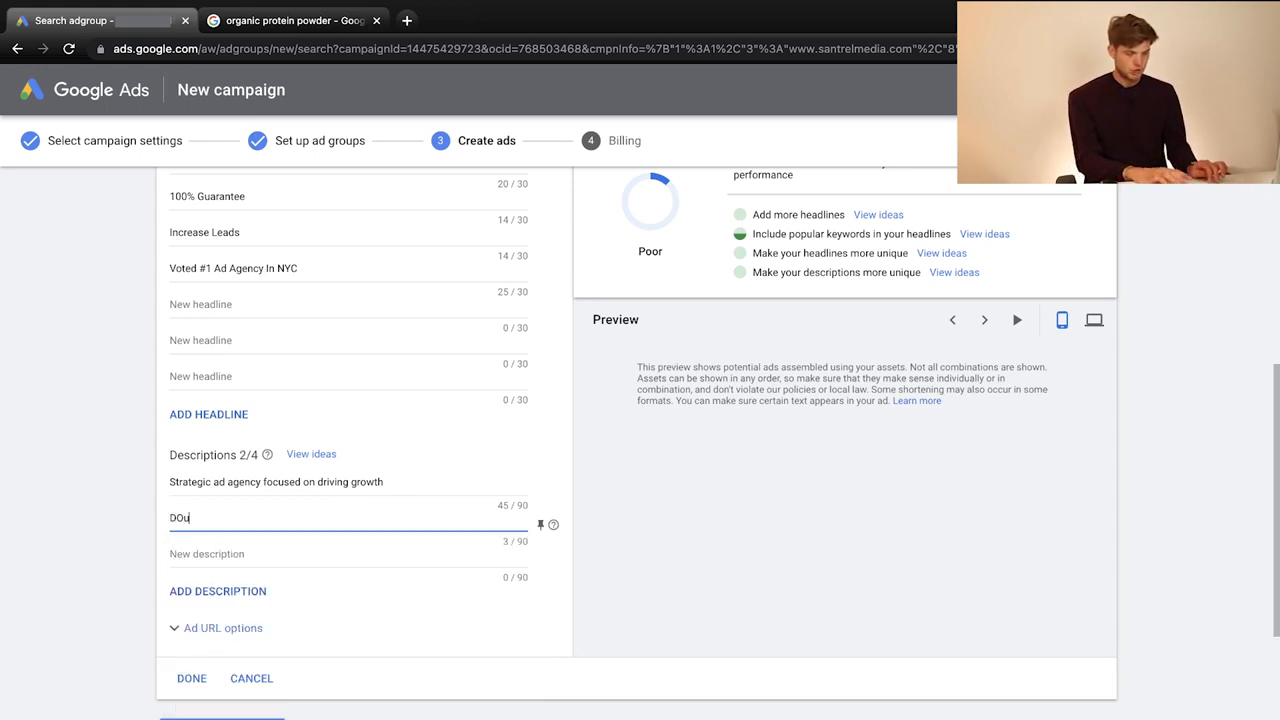
{"action": "key", "text": "BackSpace"}
{"action": "key", "text": "BackSpace"}
{"action": "key", "text": "BackSpace"}
{"action": "key", "text": "BackSpace"}
{"action": "type", "text": "ouble sales"}
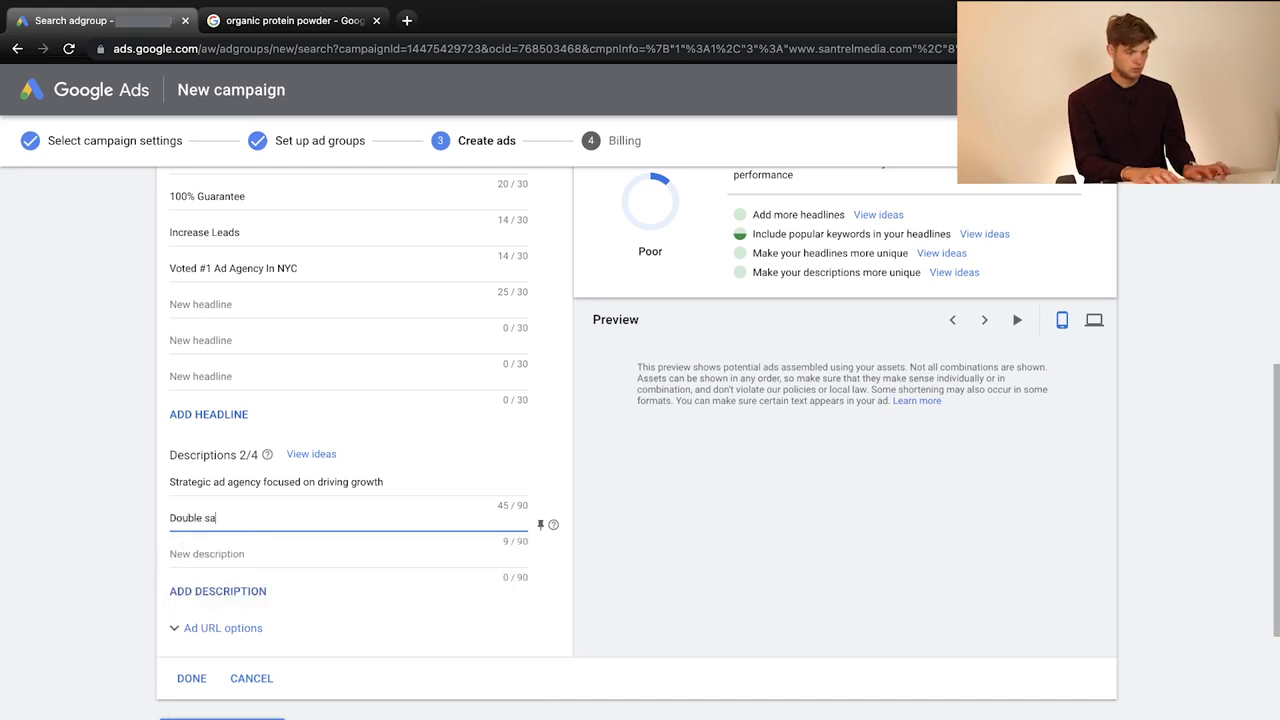
{"action": "left_click", "coordinate": [262, 557]}
{"action": "left_click", "coordinate": [101, 454]}
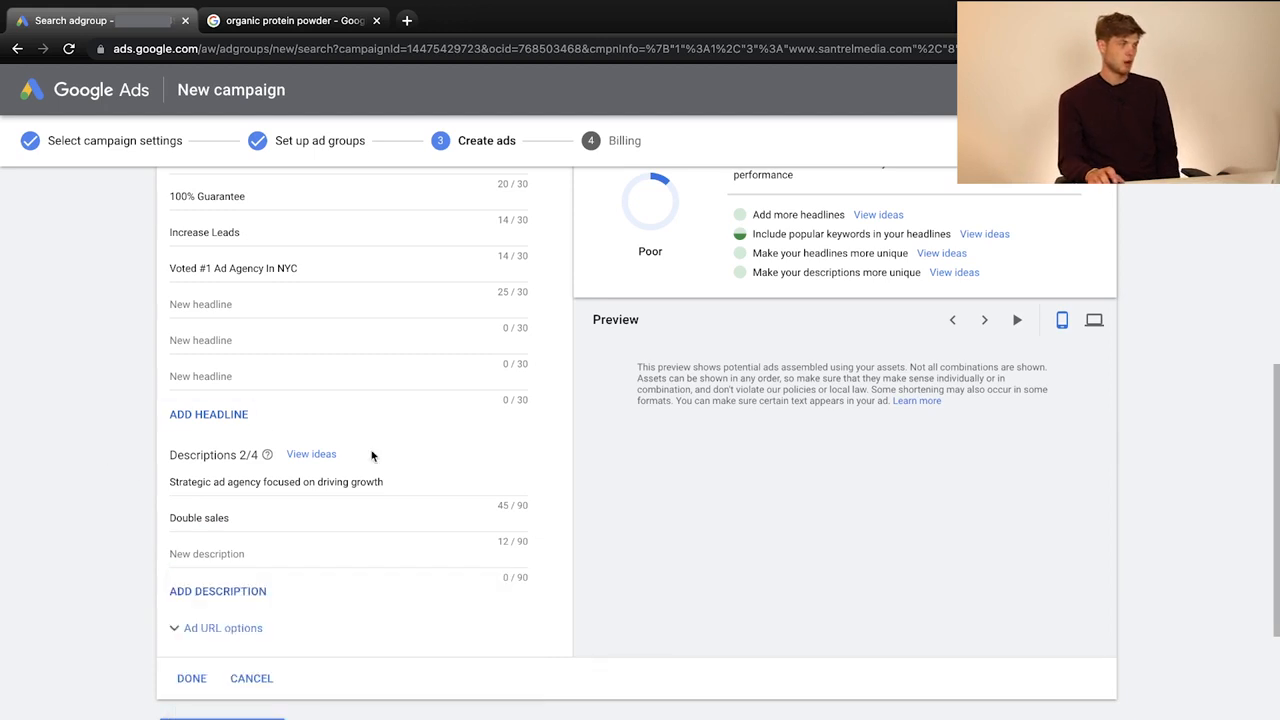
Check over the ad's headlines and descriptions, and save the ad to continue to billing.
{"action": "scroll", "coordinate": [420, 560], "scroll_direction": "down", "scroll_amount": 1}
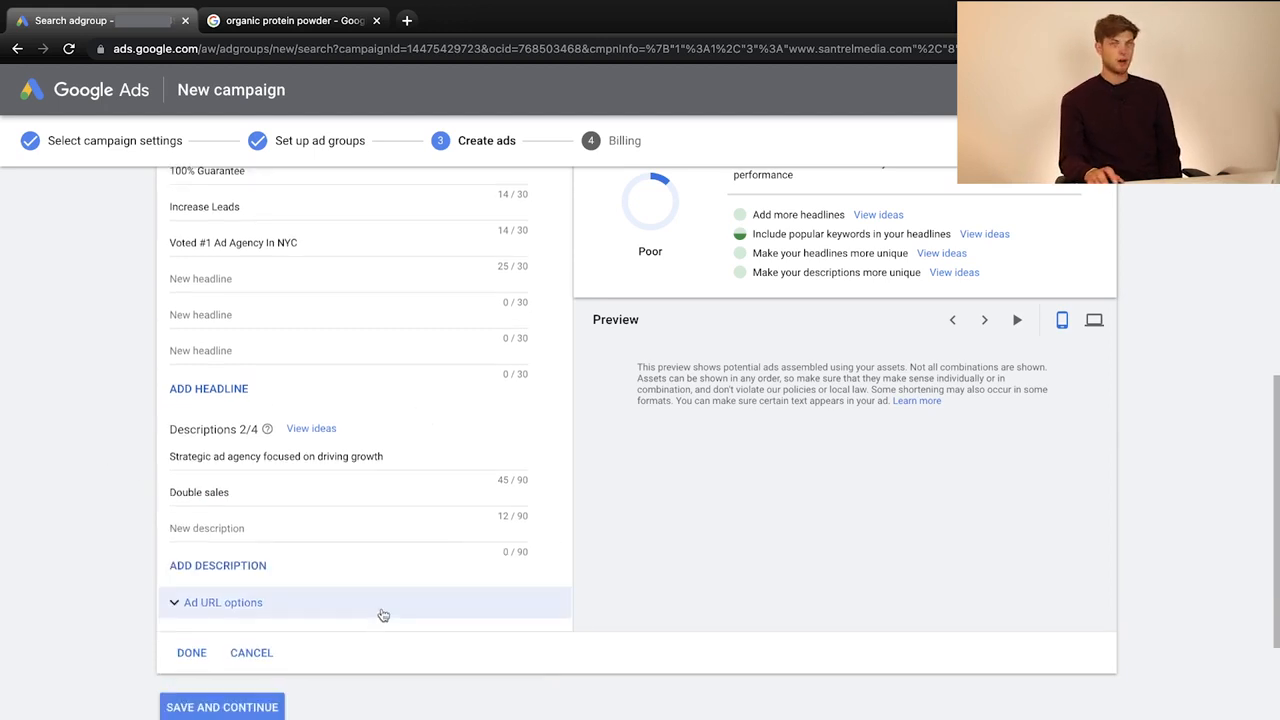
{"action": "scroll", "coordinate": [380, 605], "scroll_direction": "down", "scroll_amount": 1}
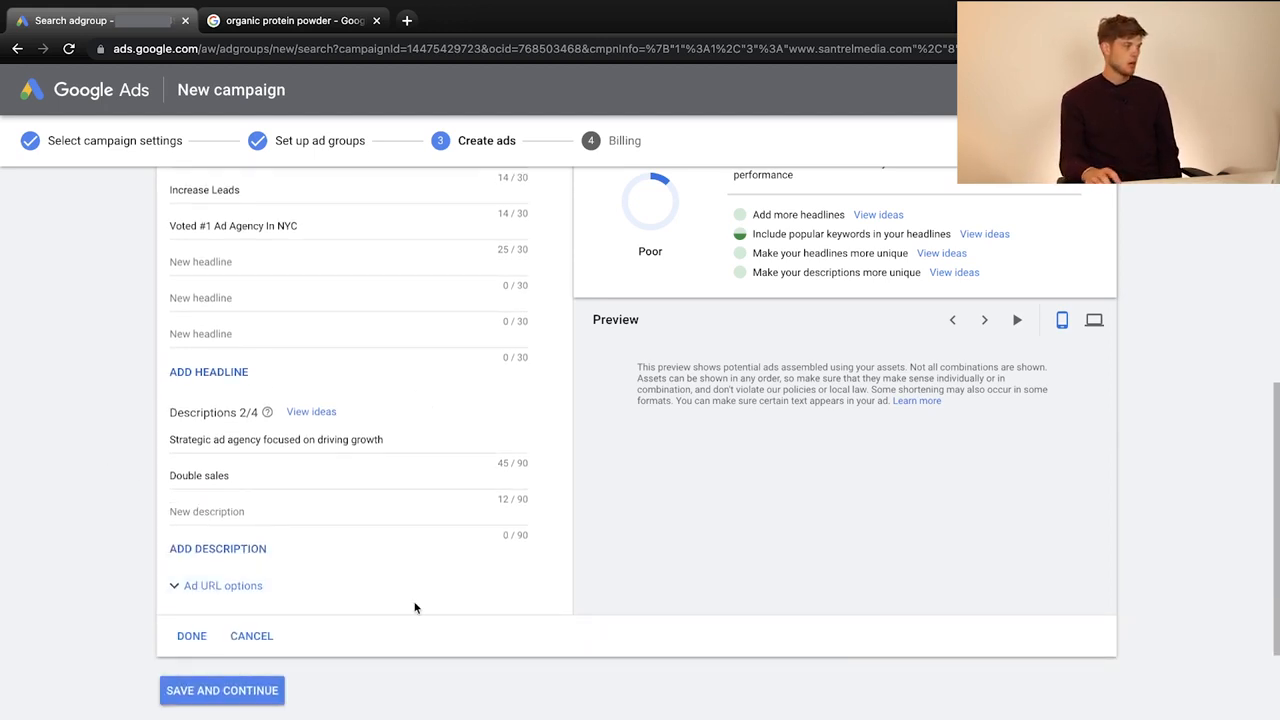
{"action": "scroll", "coordinate": [794, 400], "scroll_direction": "up", "scroll_amount": 5}
{"action": "scroll", "coordinate": [794, 400], "scroll_direction": "down", "scroll_amount": 3}
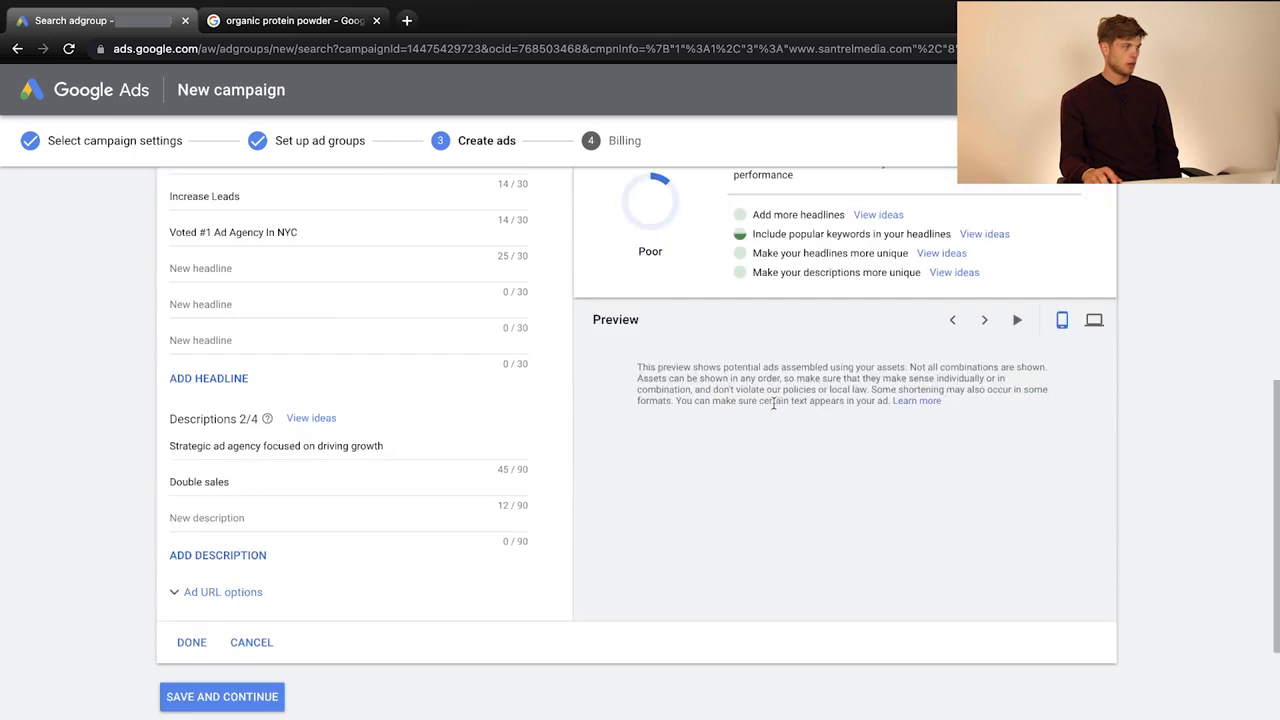
{"action": "left_click", "coordinate": [230, 694]}
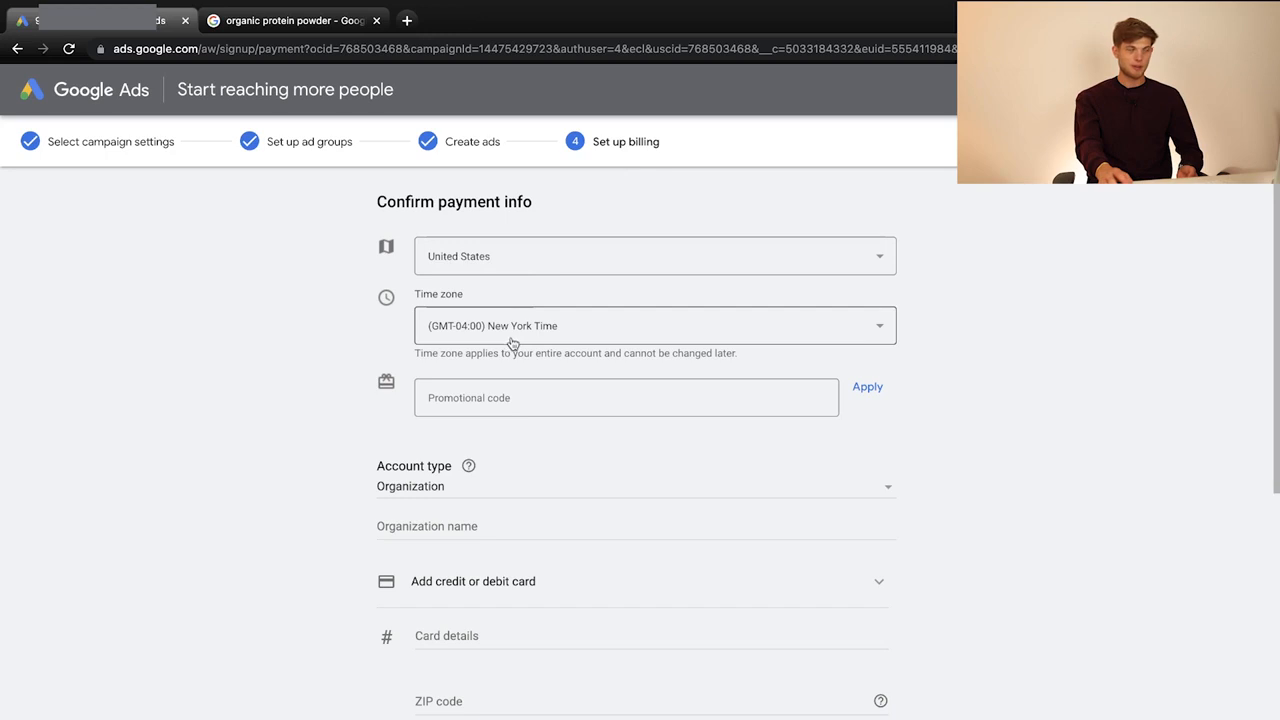
Go through the payment information, finish the billing stage and open the new campaign's overview.
{"action": "scroll", "coordinate": [580, 466], "scroll_direction": "down", "scroll_amount": 3}
{"action": "scroll", "coordinate": [580, 464], "scroll_direction": "down", "scroll_amount": 1}
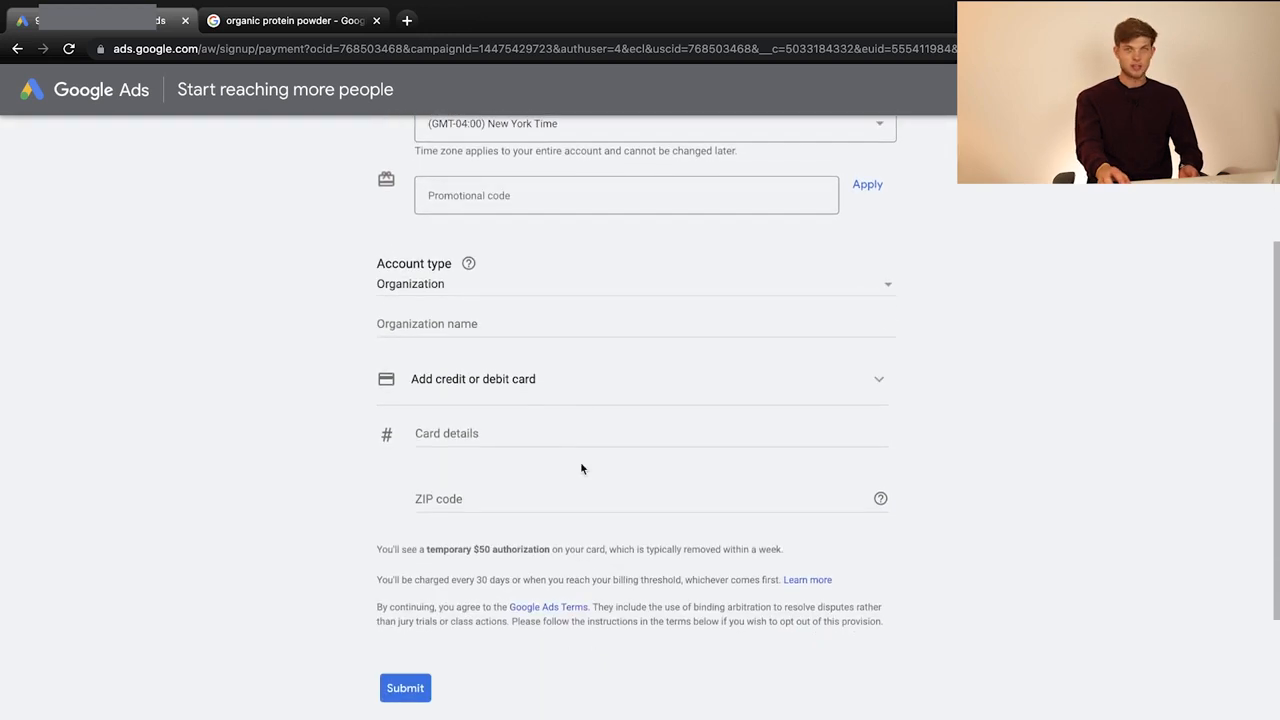
{"action": "scroll", "coordinate": [581, 466], "scroll_direction": "up", "scroll_amount": 4}
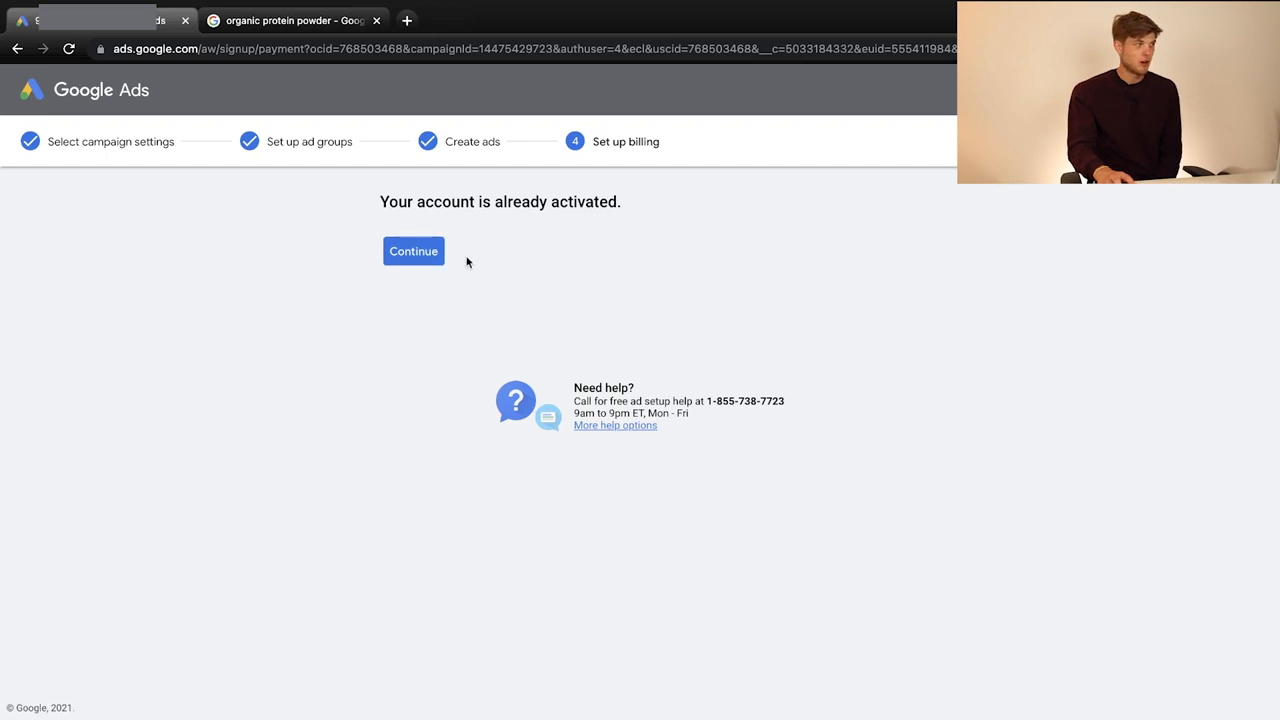
{"action": "left_click", "coordinate": [431, 262]}
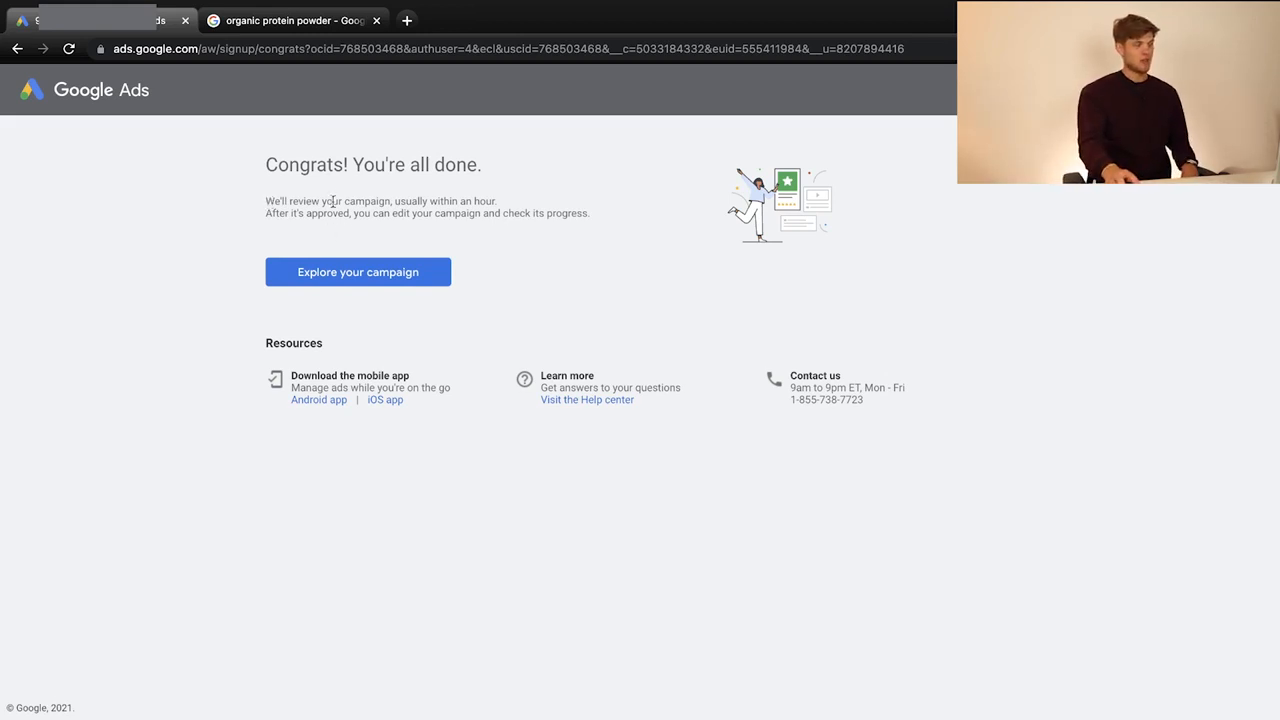
{"action": "left_click", "coordinate": [390, 279]}
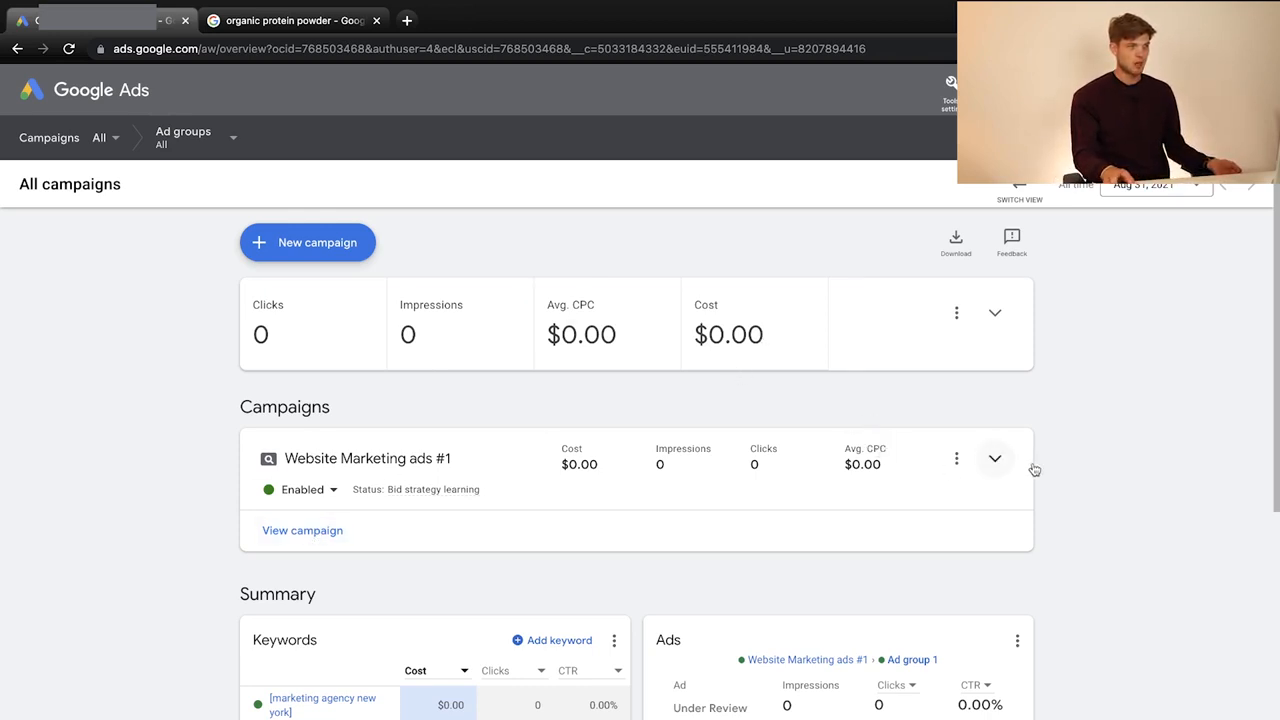
Review the keyword summary in the overview and start adding negative keywords.
{"action": "scroll", "coordinate": [662, 540], "scroll_direction": "down", "scroll_amount": 1}
{"action": "scroll", "coordinate": [660, 540], "scroll_direction": "down", "scroll_amount": 3}
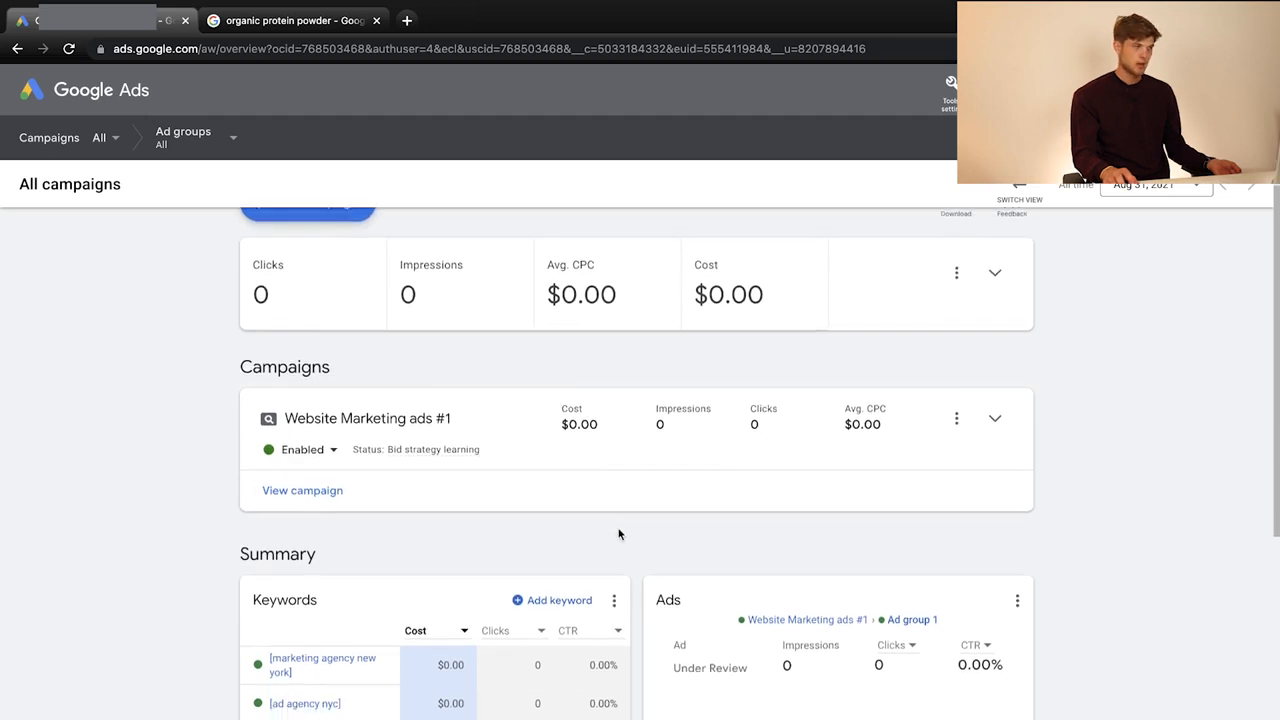
{"action": "scroll", "coordinate": [272, 557], "scroll_direction": "down", "scroll_amount": 3}
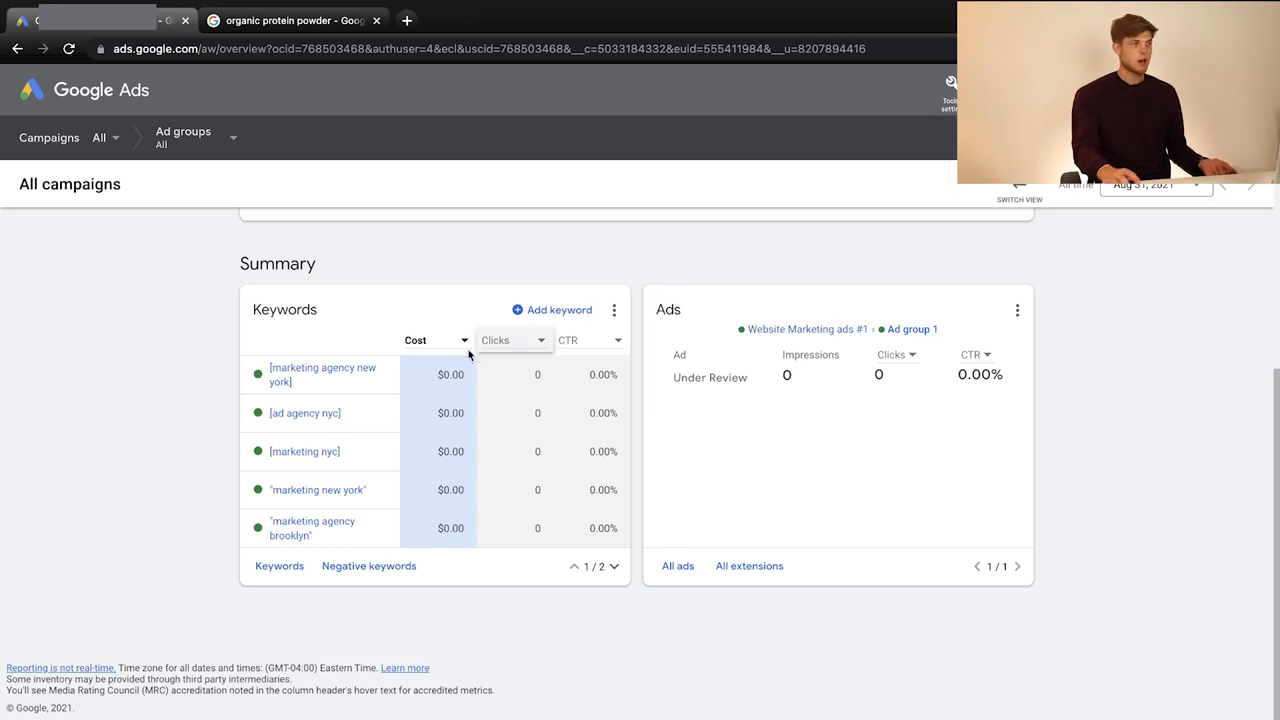
{"action": "mouse_move", "coordinate": [268, 404]}
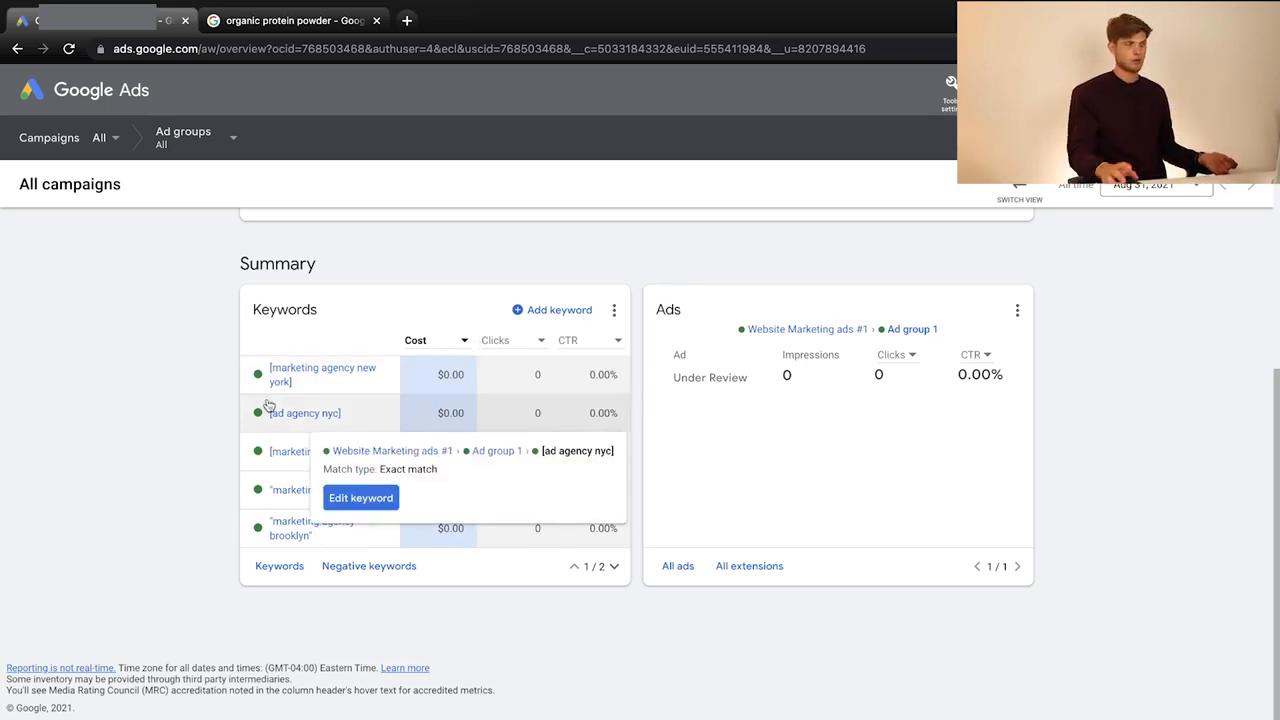
{"action": "left_click", "coordinate": [366, 567]}
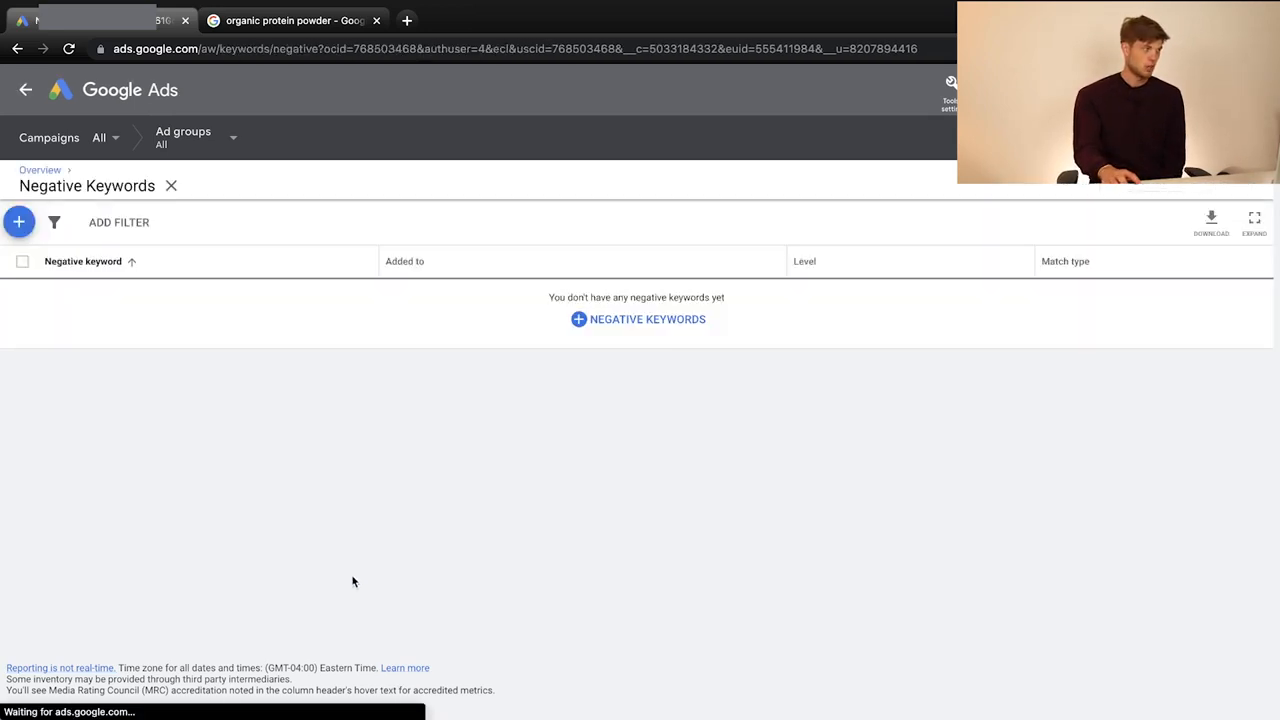
{"action": "left_click", "coordinate": [657, 328]}
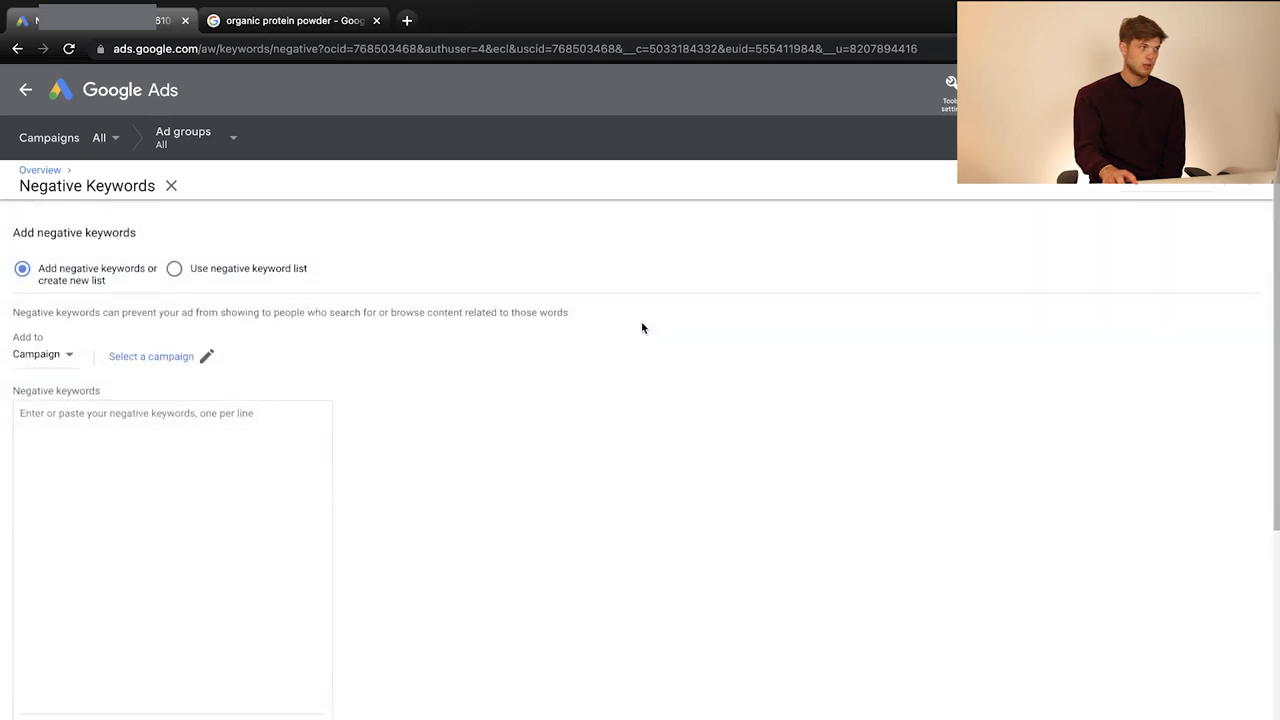
Enter "worst ad agency nyc" as a negative keyword.
{"action": "left_click", "coordinate": [205, 453]}
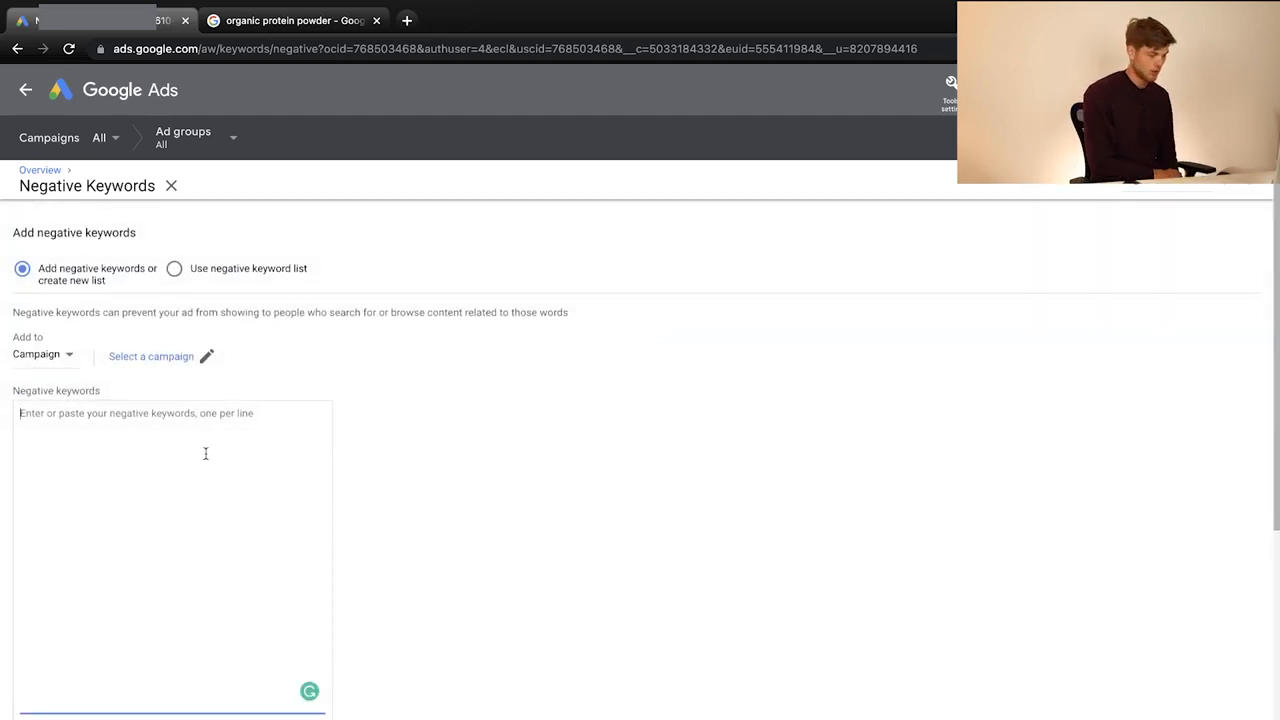
{"action": "type", "text": "wor"}
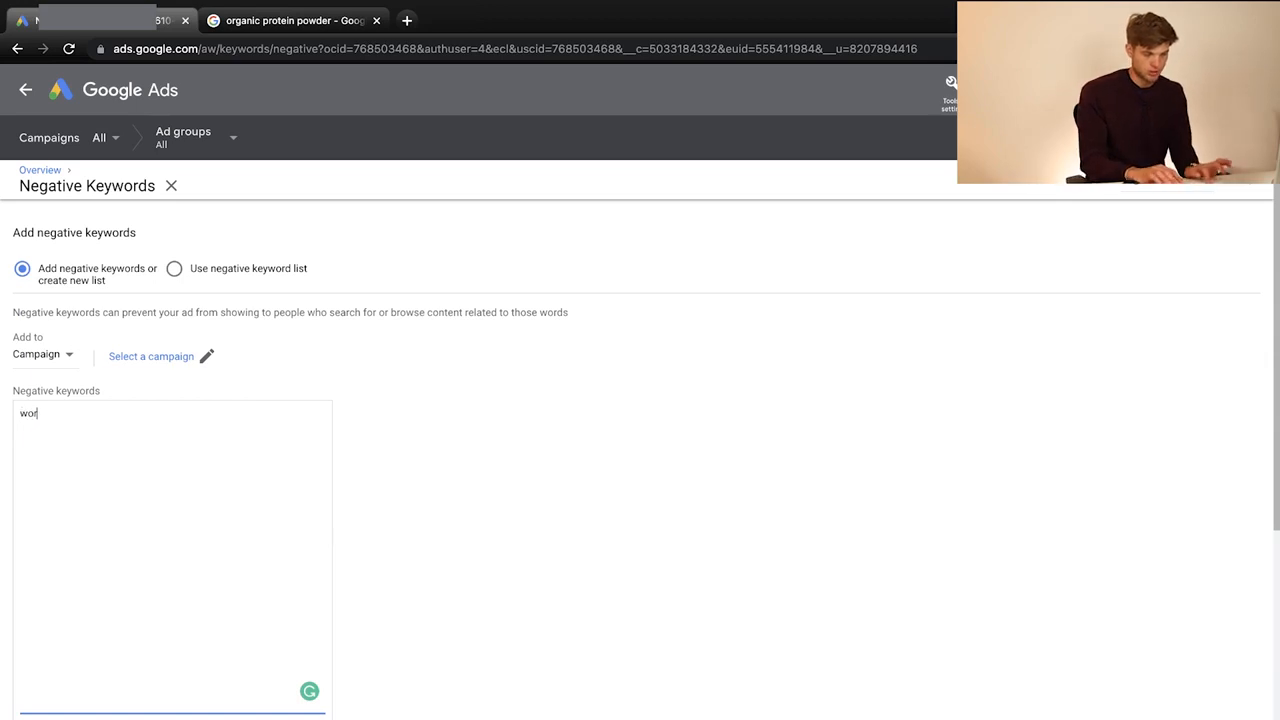
{"action": "type", "text": "st a"}
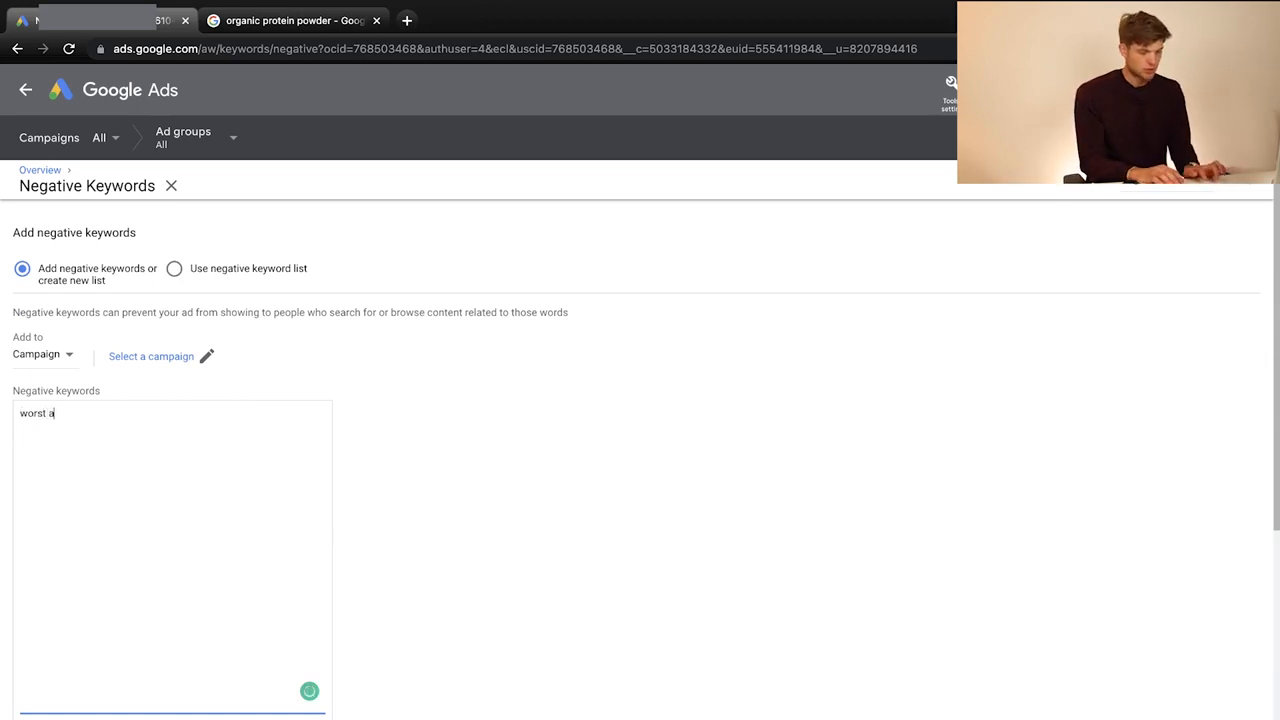
{"action": "type", "text": "d agency nyc"}
{"action": "scroll", "coordinate": [465, 478], "scroll_direction": "down", "scroll_amount": 1}
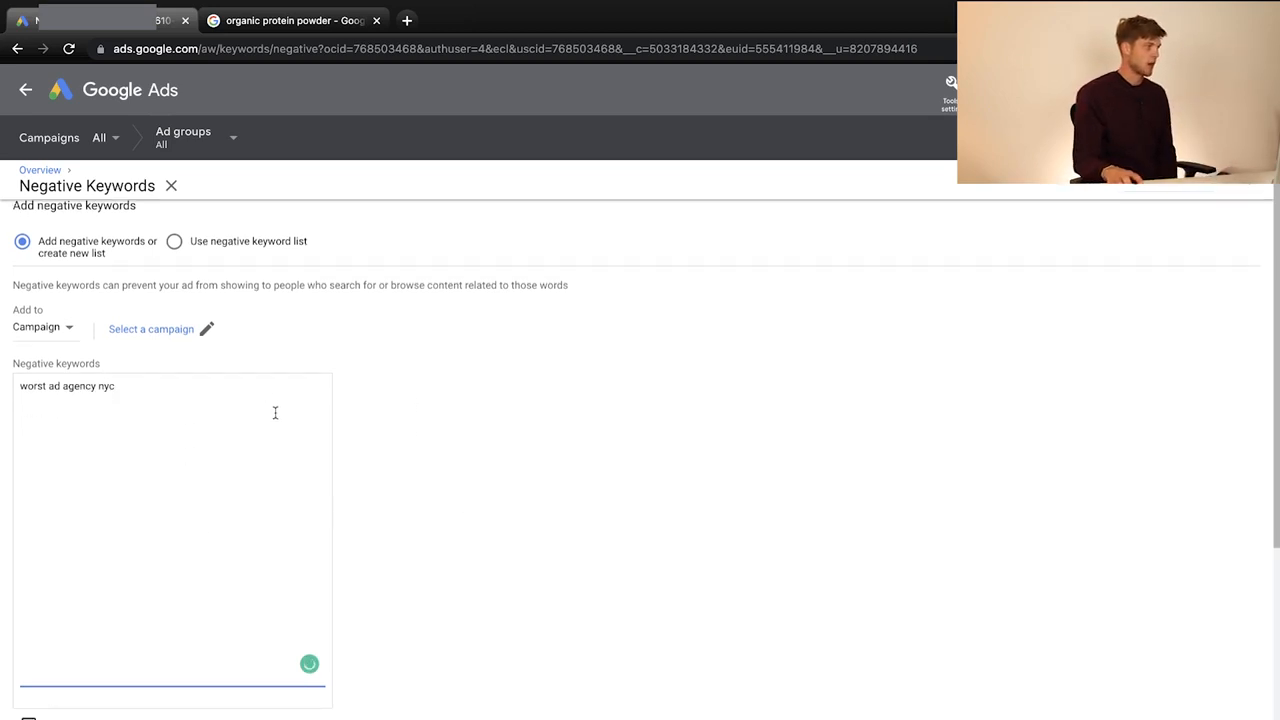
Assign the negative keyword to the Website Marketing ads #1 campaign and save it.
{"action": "left_click", "coordinate": [60, 337]}
{"action": "left_click", "coordinate": [140, 330]}
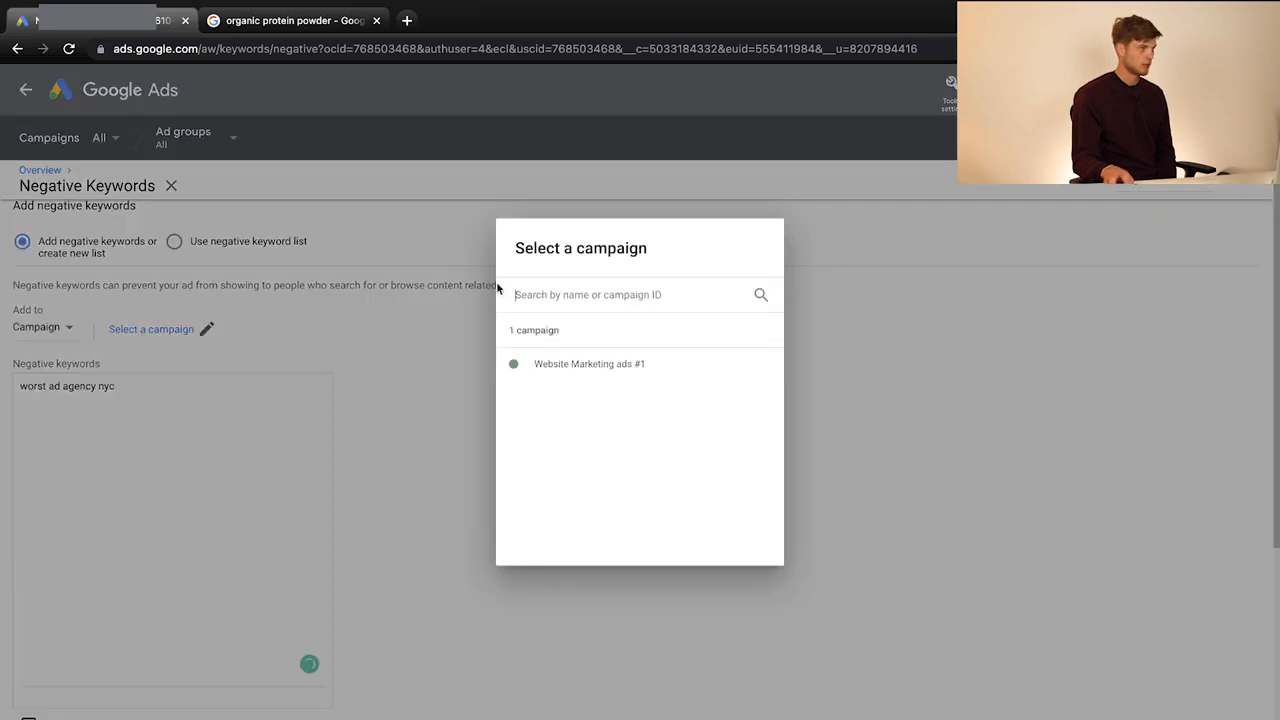
{"action": "left_click", "coordinate": [572, 363]}
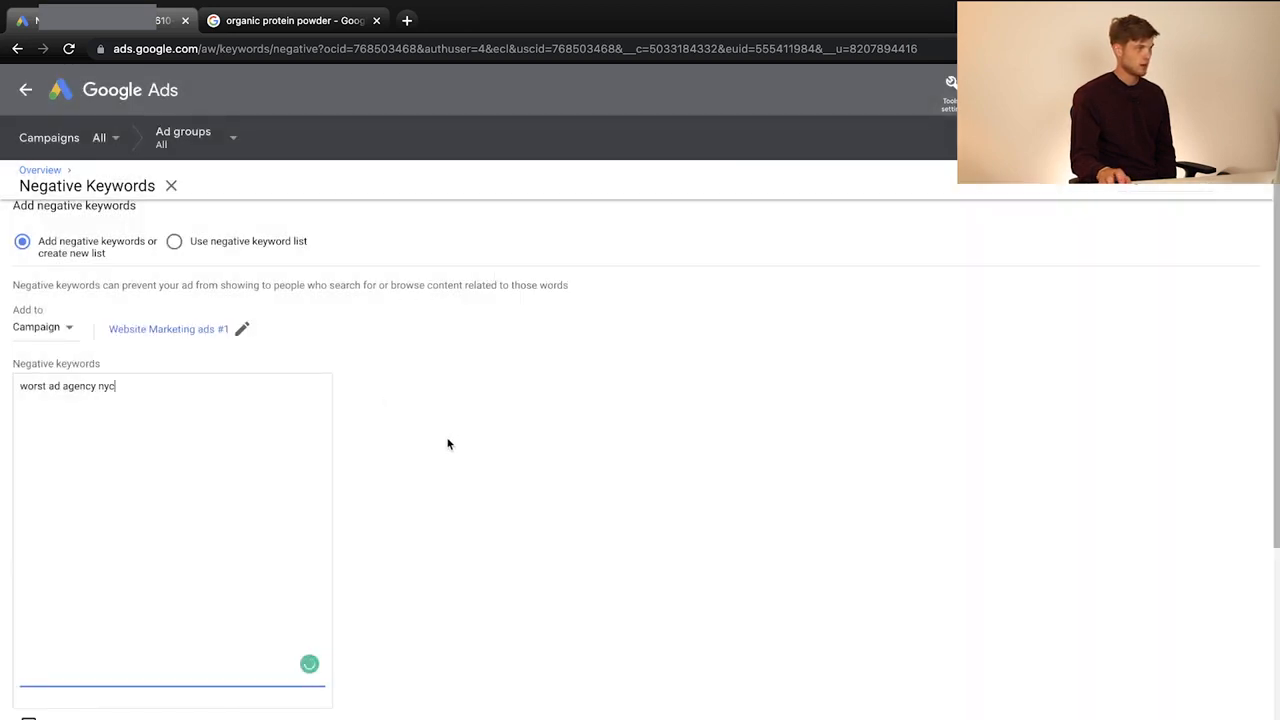
{"action": "scroll", "coordinate": [448, 442], "scroll_direction": "down", "scroll_amount": 3}
{"action": "left_click", "coordinate": [28, 521]}
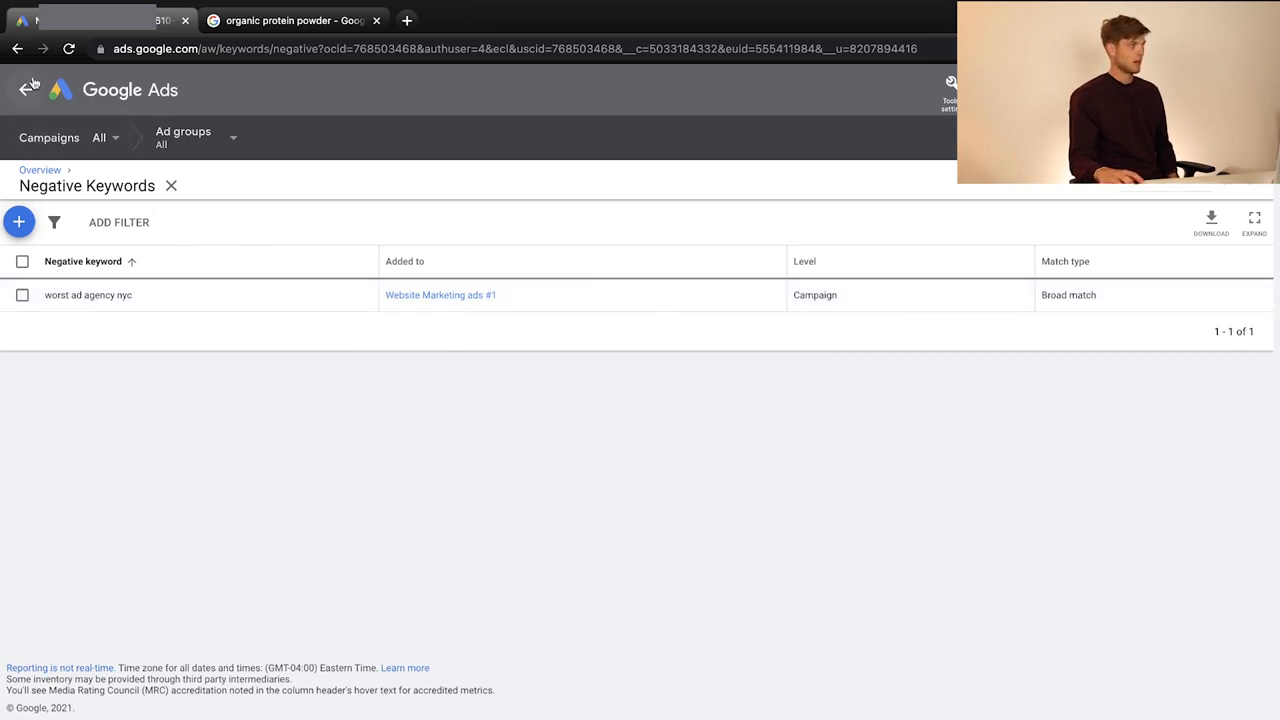
Return to the overview of all campaigns to look at the performance figures.
{"action": "left_click", "coordinate": [124, 97]}
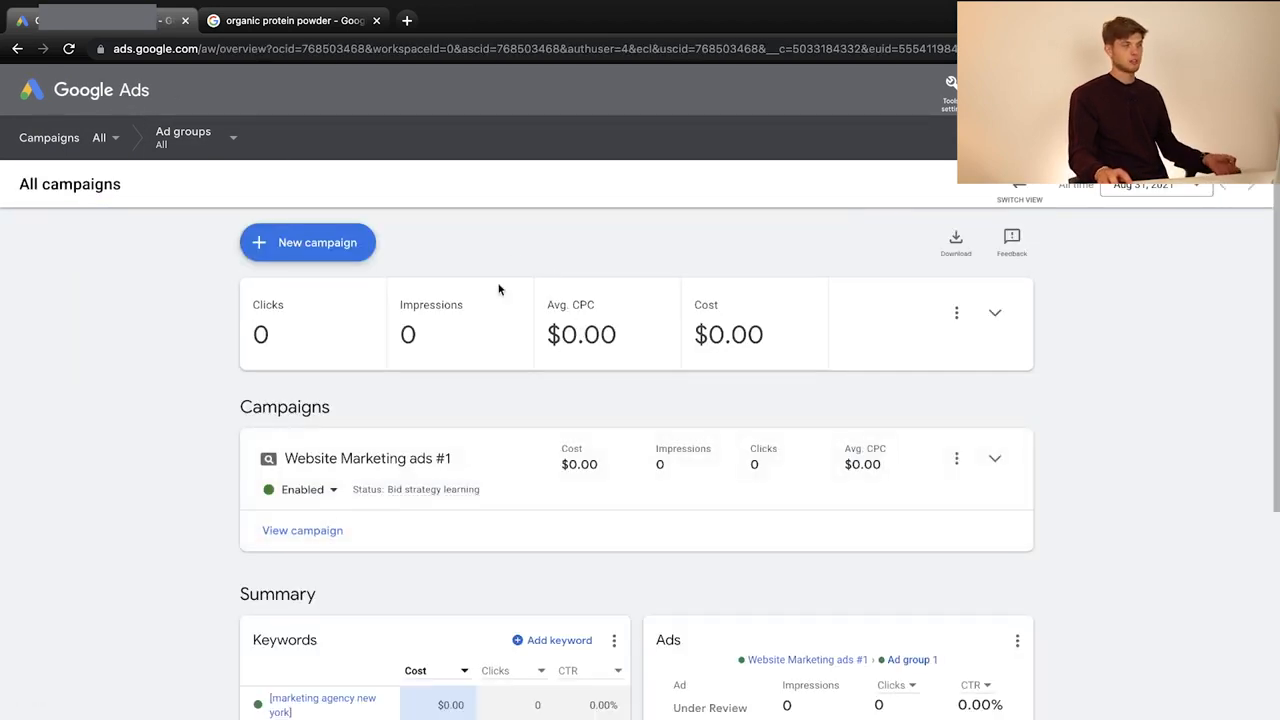
{"action": "scroll", "coordinate": [287, 533], "scroll_direction": "down", "scroll_amount": 1}
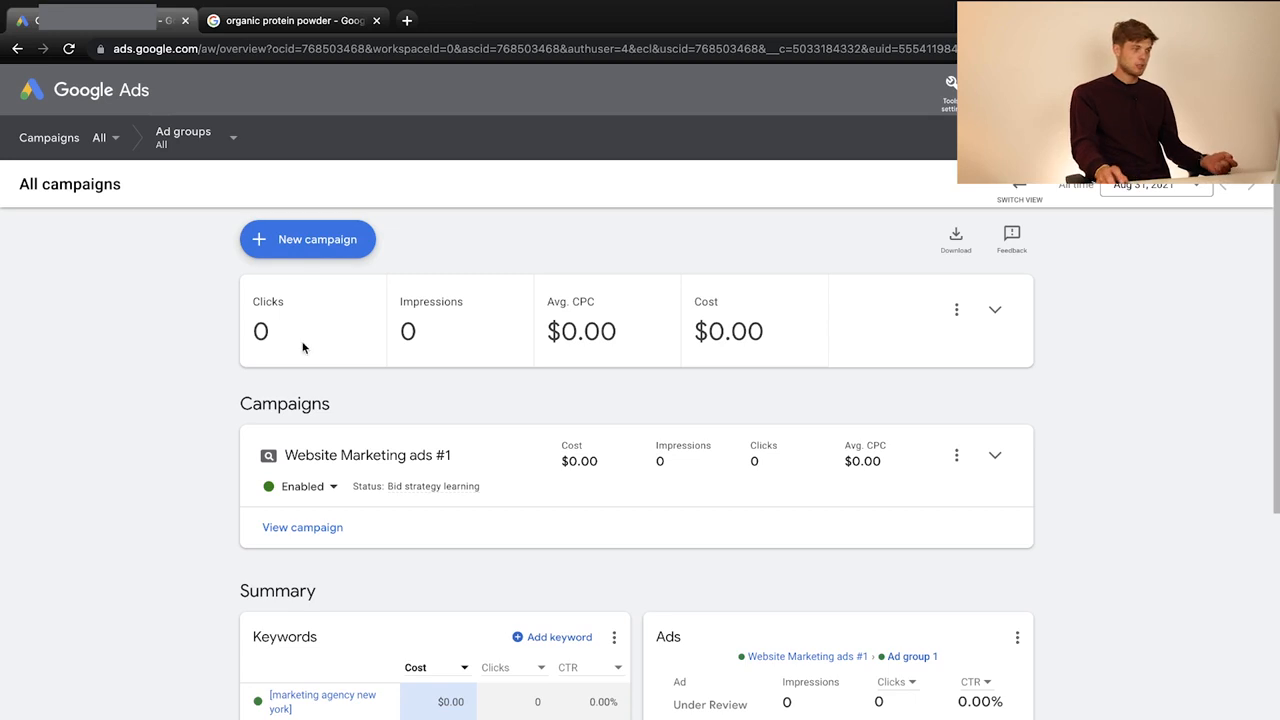
Review the campaign, keyword and ad summaries in the overview of all campaigns.
{"action": "scroll", "coordinate": [210, 425], "scroll_direction": "down", "scroll_amount": 4}
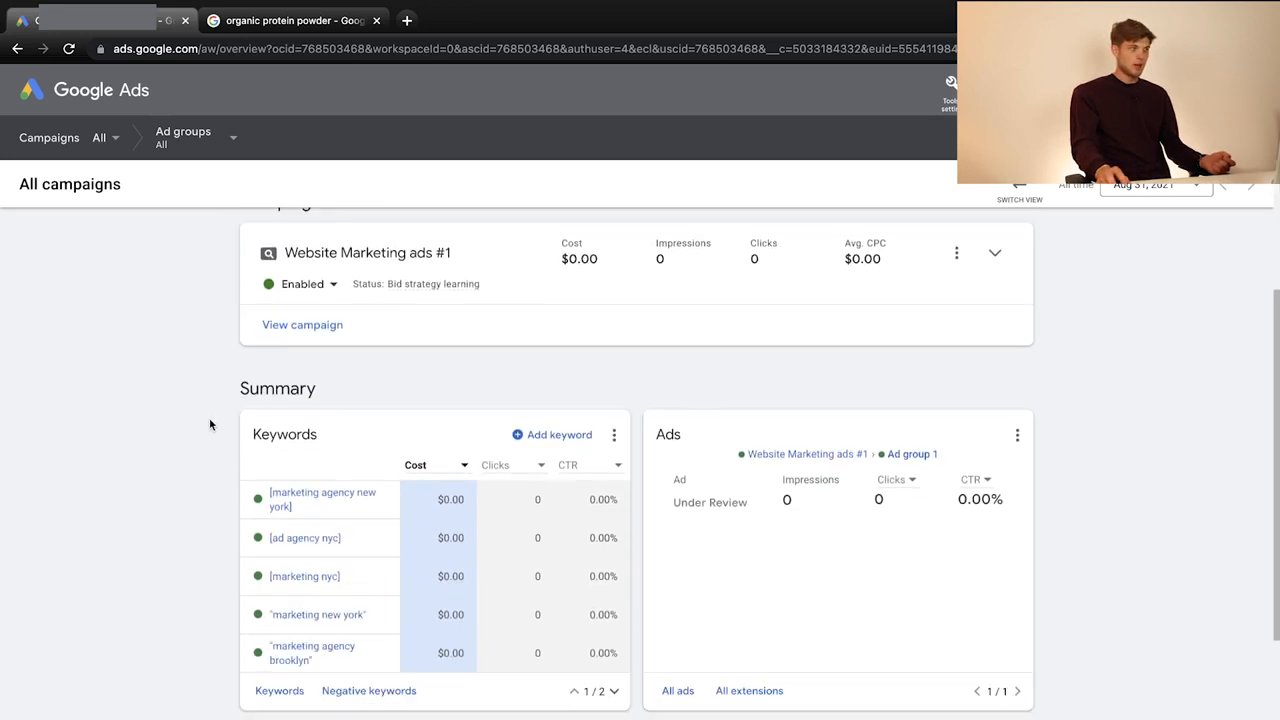
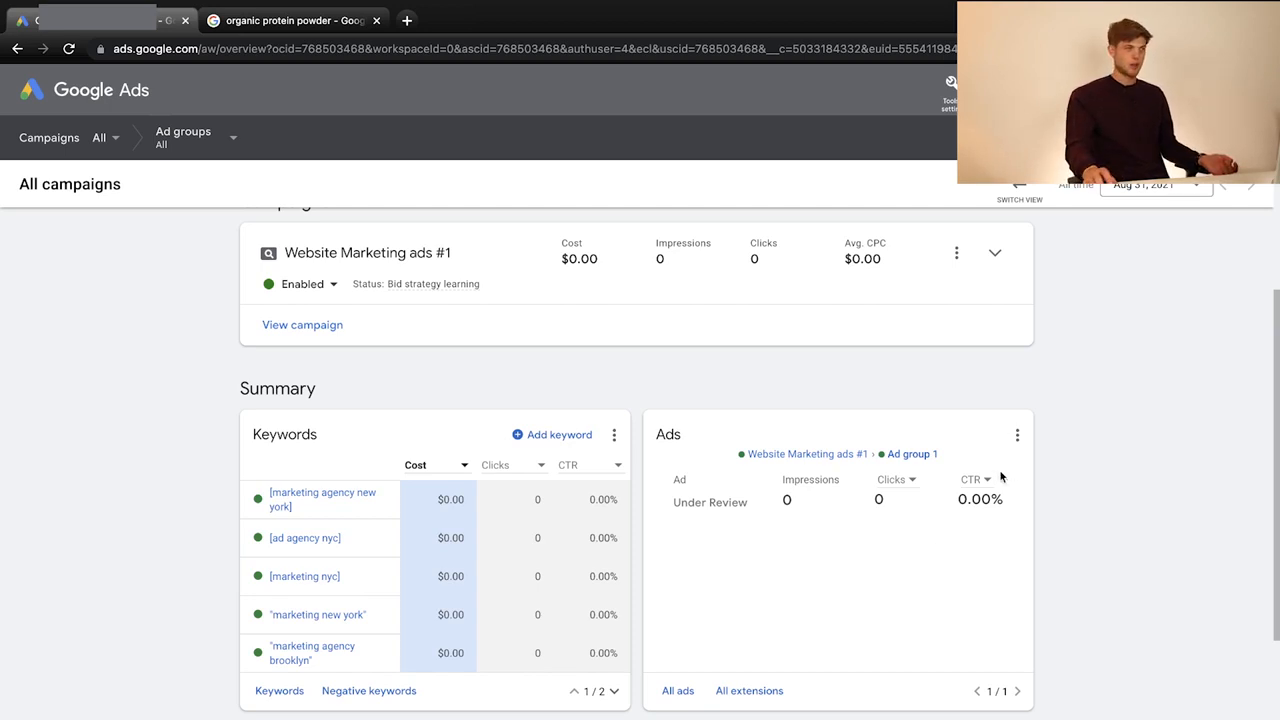
{"action": "scroll", "coordinate": [976, 508], "scroll_direction": "down", "scroll_amount": 1}
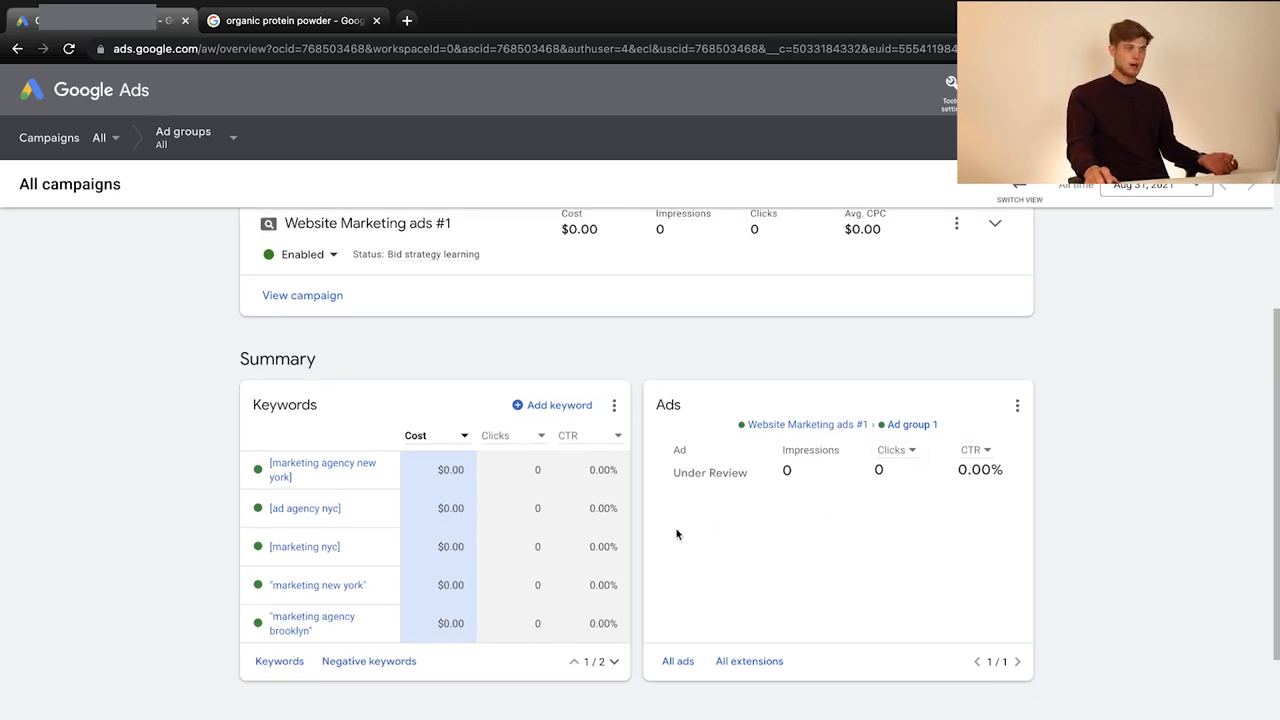
{"action": "scroll", "coordinate": [700, 543], "scroll_direction": "down", "scroll_amount": 1}
{"action": "scroll", "coordinate": [715, 425], "scroll_direction": "up", "scroll_amount": 2}
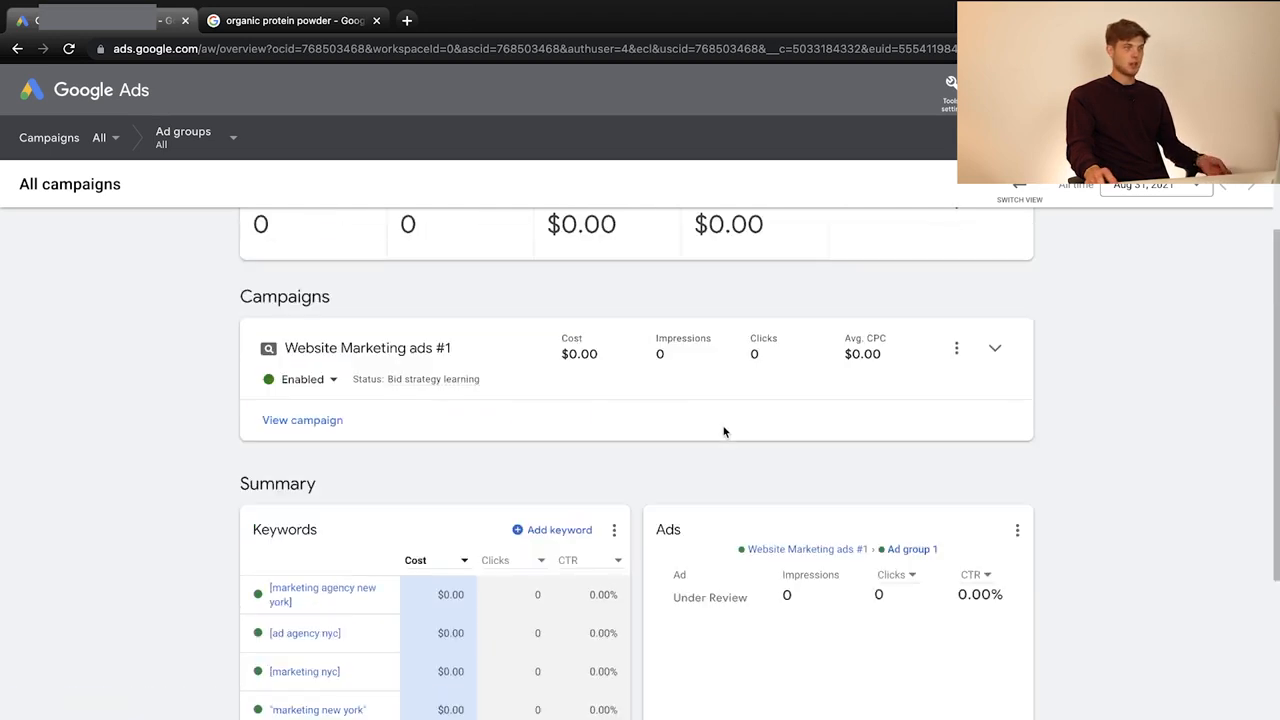
{"action": "scroll", "coordinate": [704, 464], "scroll_direction": "up", "scroll_amount": 2}
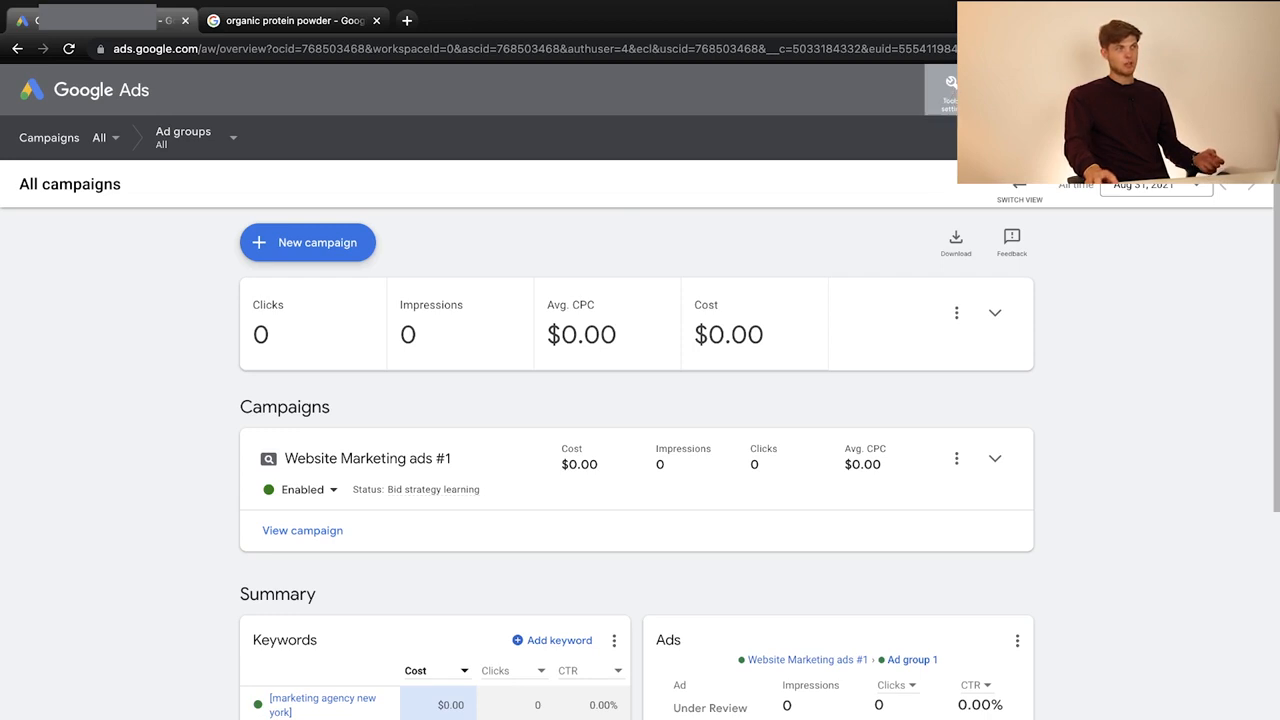
Open Keyword Planner from the account tools and dismiss its updates notice.
{"action": "left_click", "coordinate": [955, 91]}
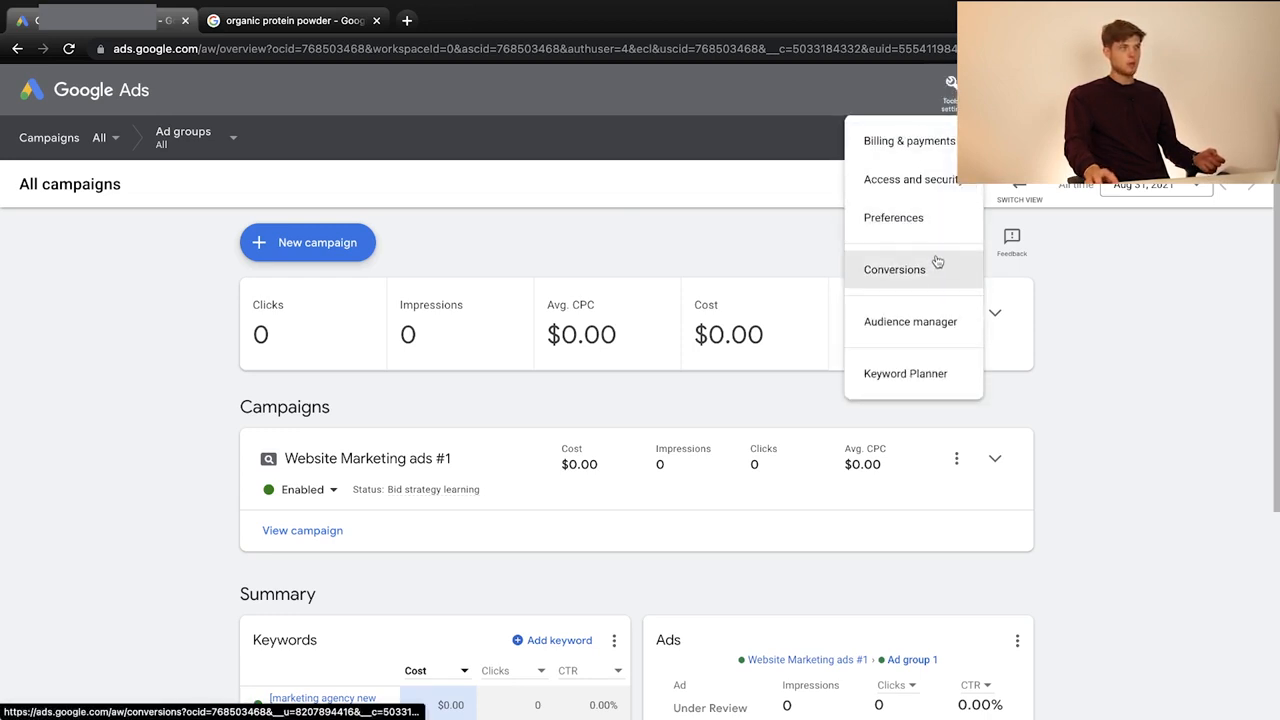
{"action": "left_click", "coordinate": [955, 381]}
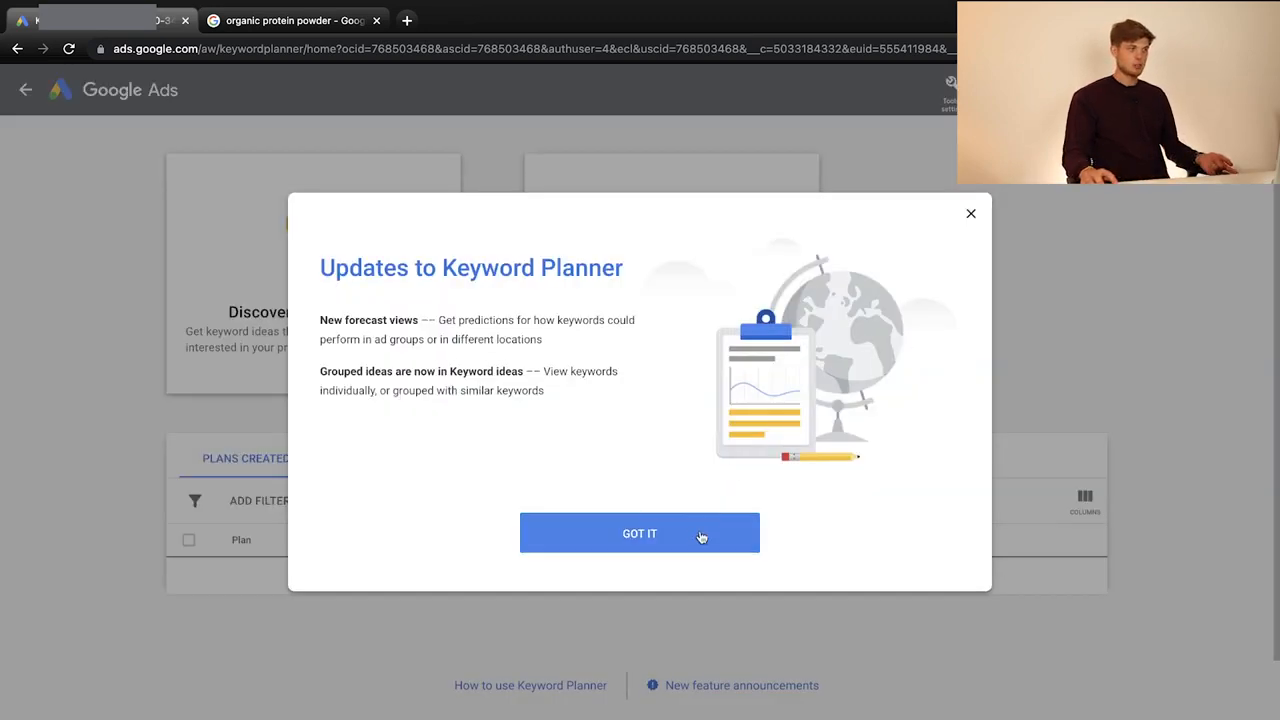
{"action": "left_click", "coordinate": [702, 537]}
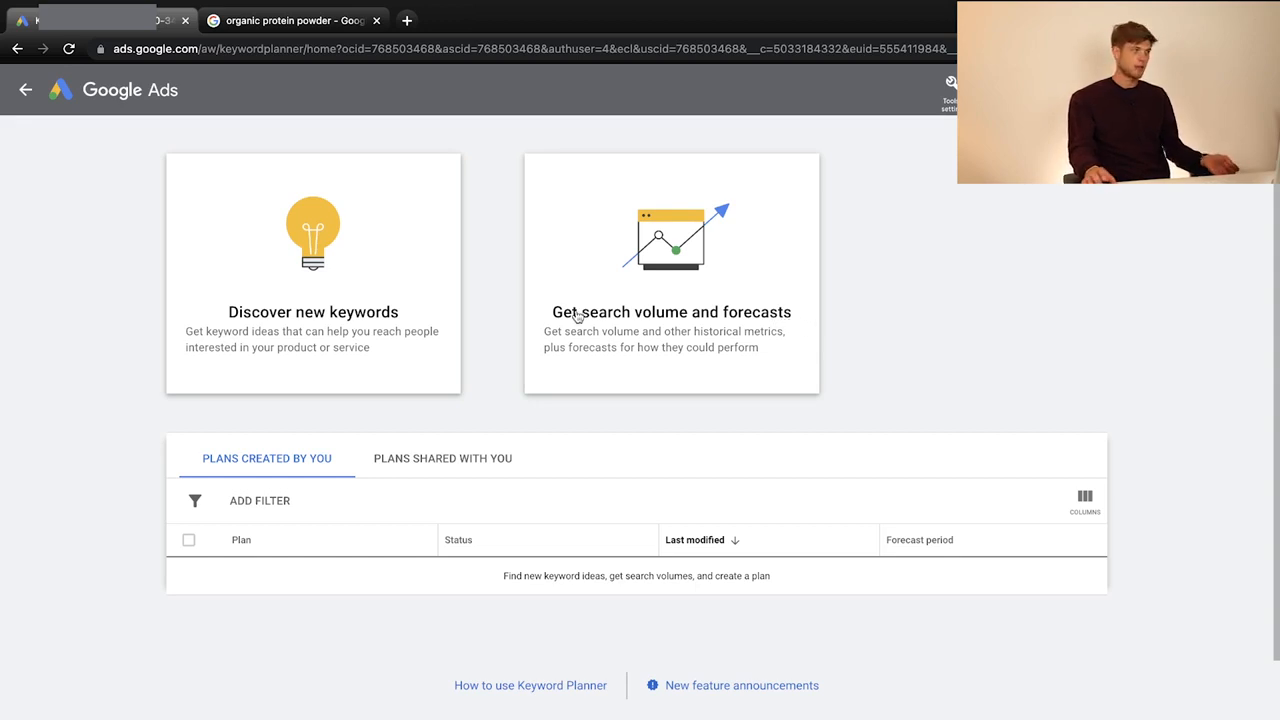
Discover new keyword ideas for "marketing agency new york" in English for the United States.
{"action": "left_click", "coordinate": [352, 272]}
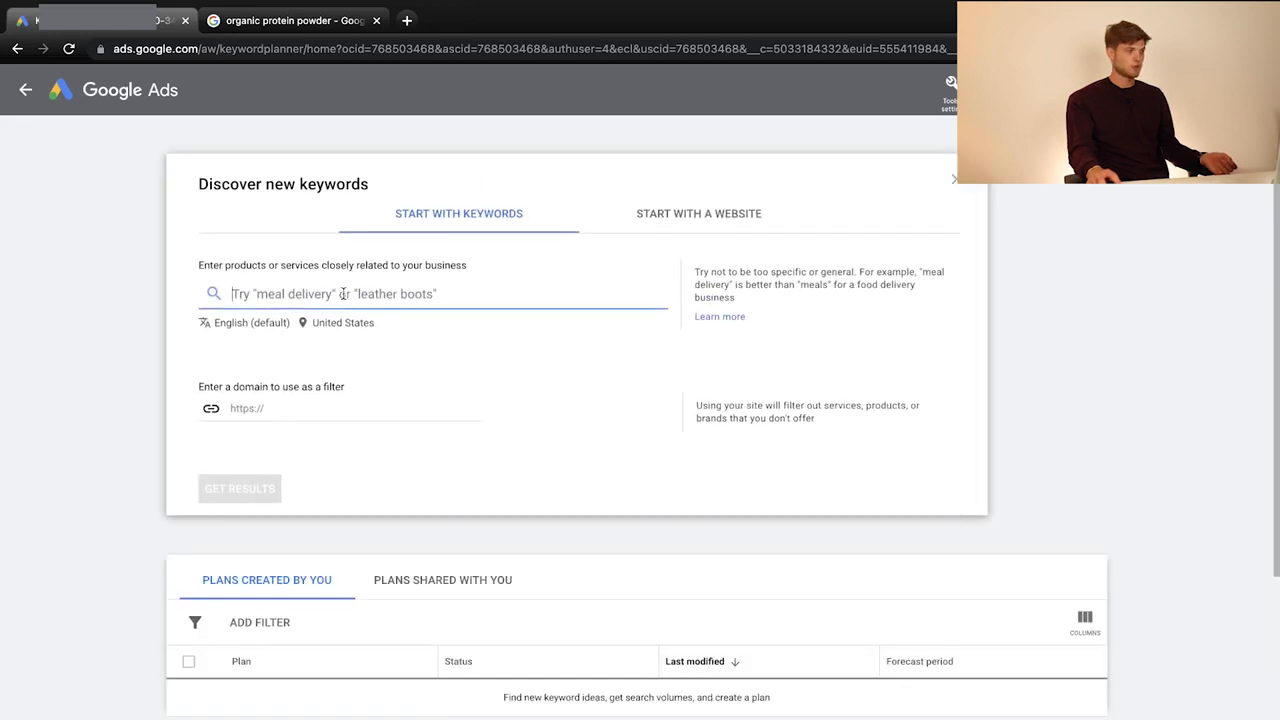
{"action": "type", "text": "marketing "}
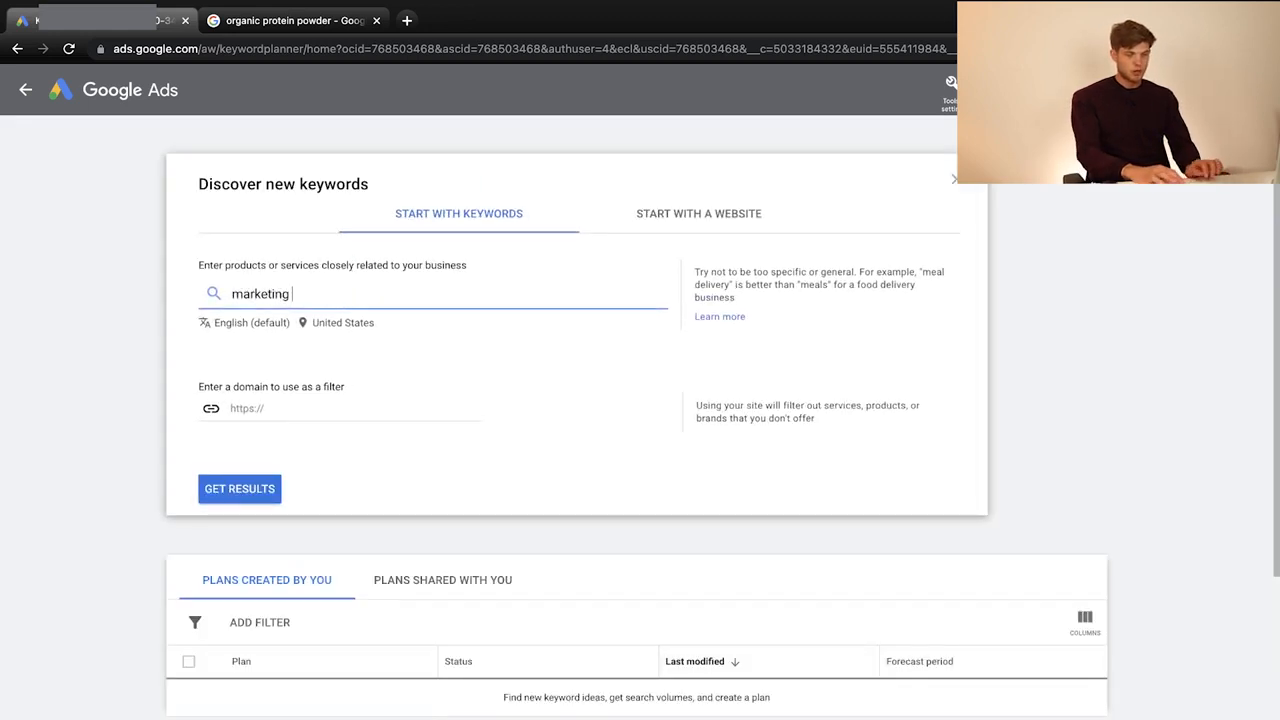
{"action": "type", "text": "agency new"}
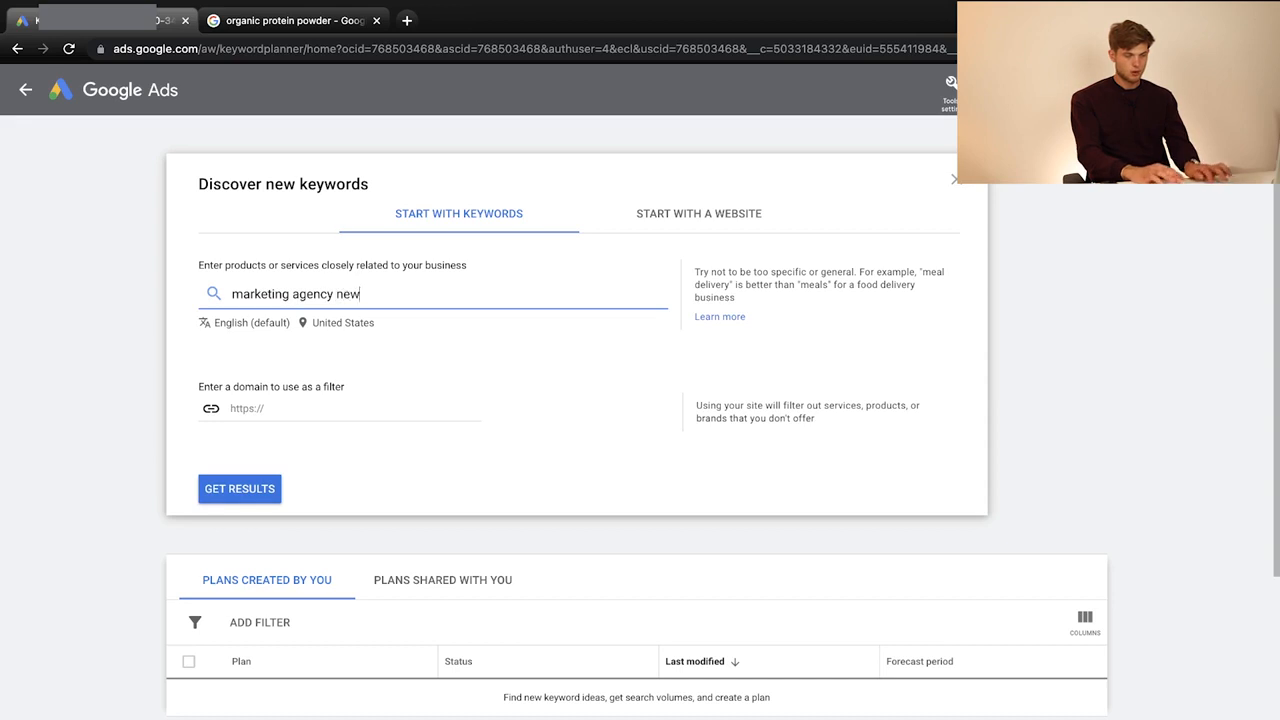
{"action": "type", "text": " york"}
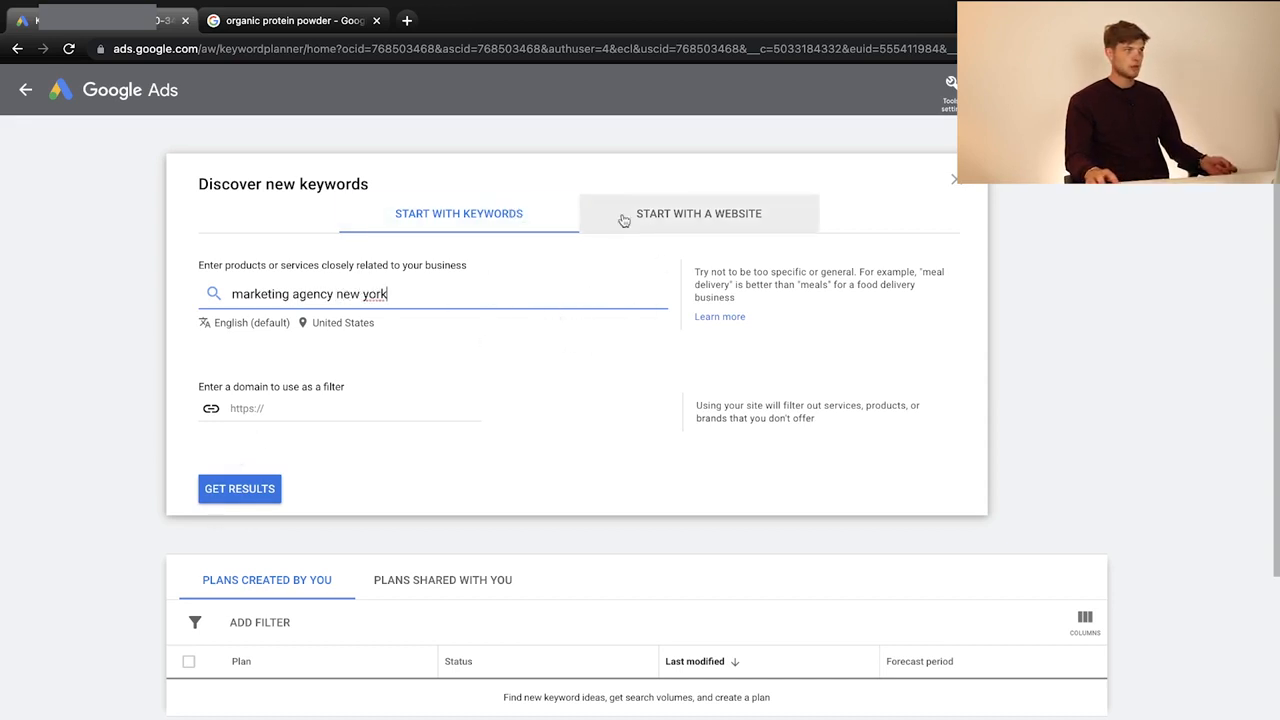
{"action": "left_click", "coordinate": [233, 490]}
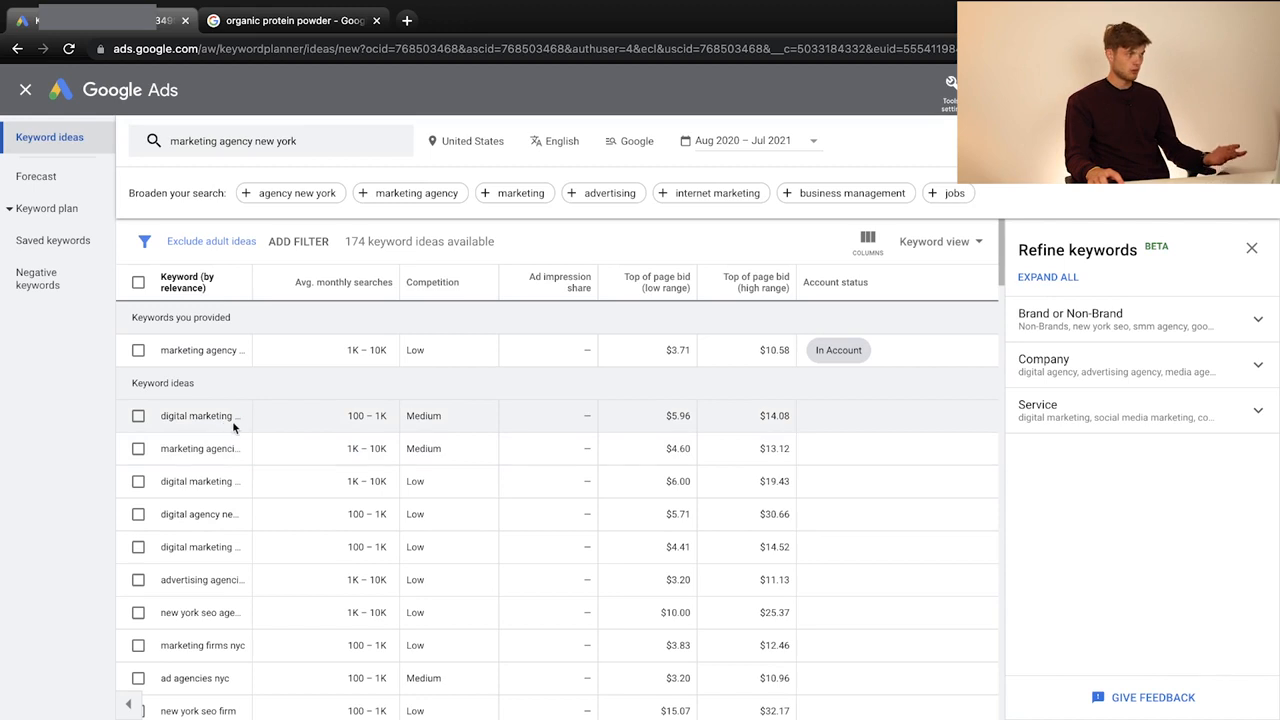
Widen the keyword column and examine the low and high top of page bids, including those for digital marketing agency nyc.
{"action": "left_click_drag", "start_coordinate": [252, 284], "coordinate": [356, 287]}
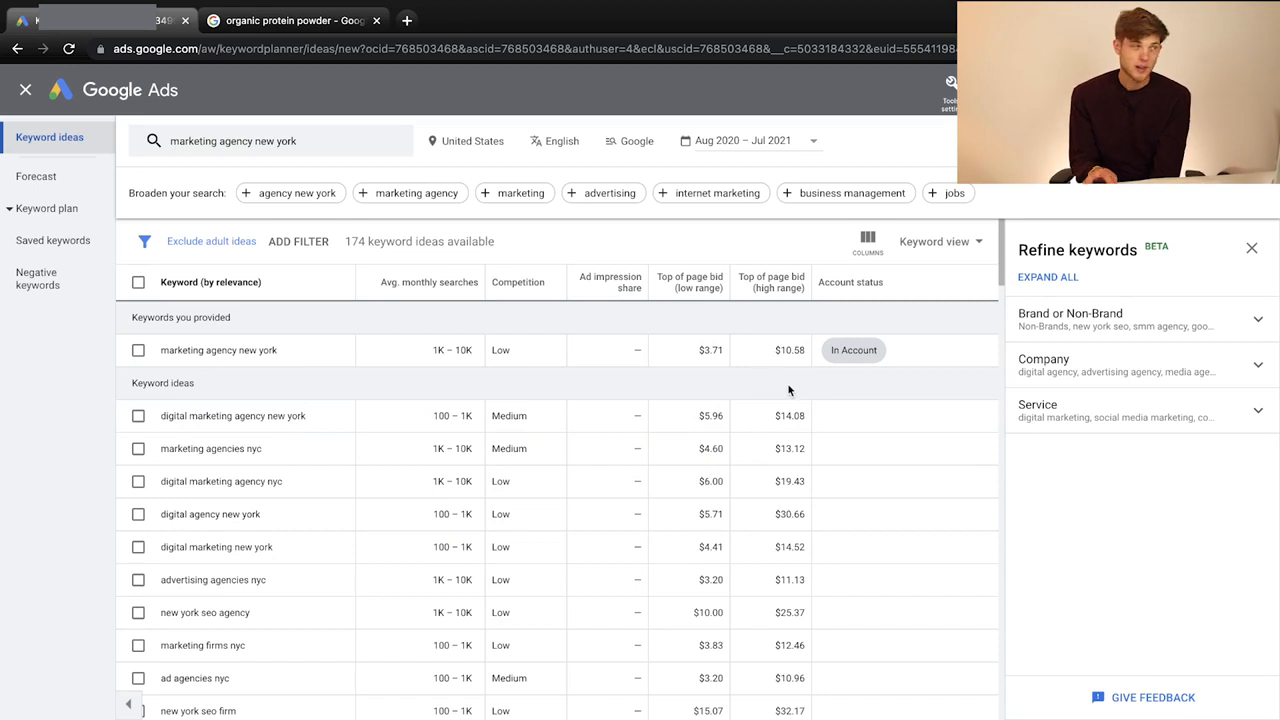
{"action": "mouse_move", "coordinate": [703, 292]}
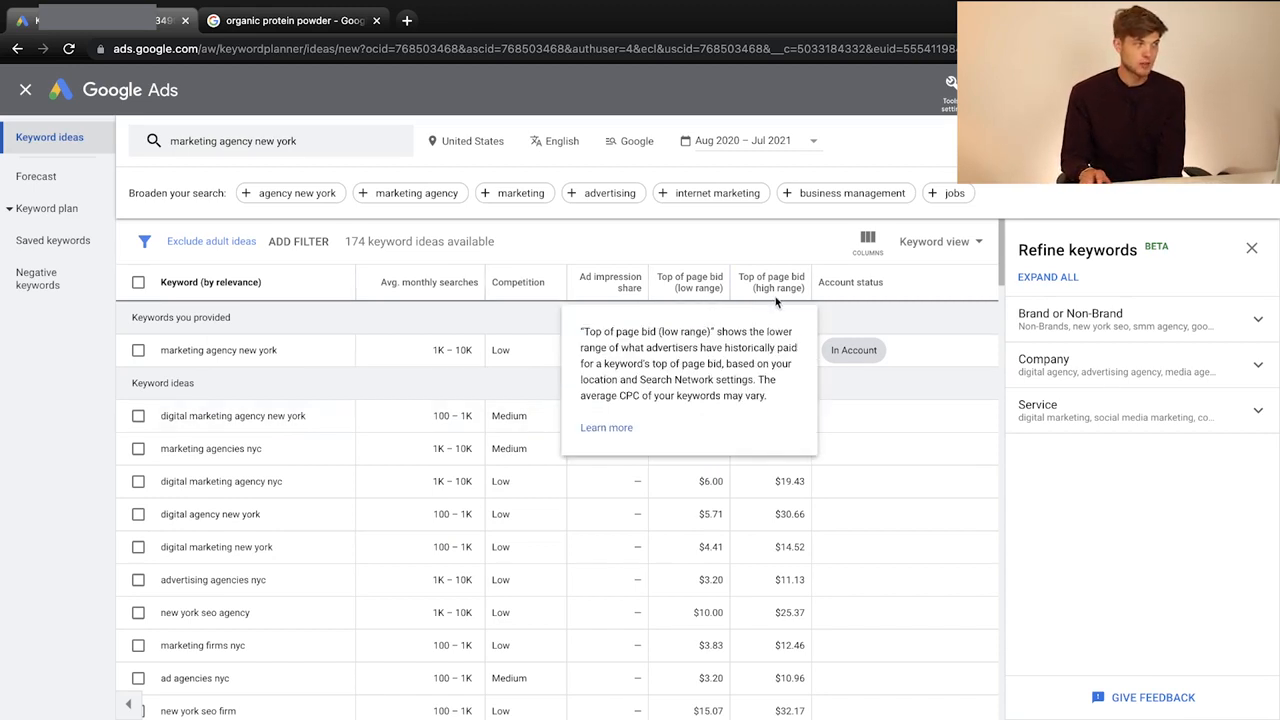
{"action": "mouse_move", "coordinate": [780, 294]}
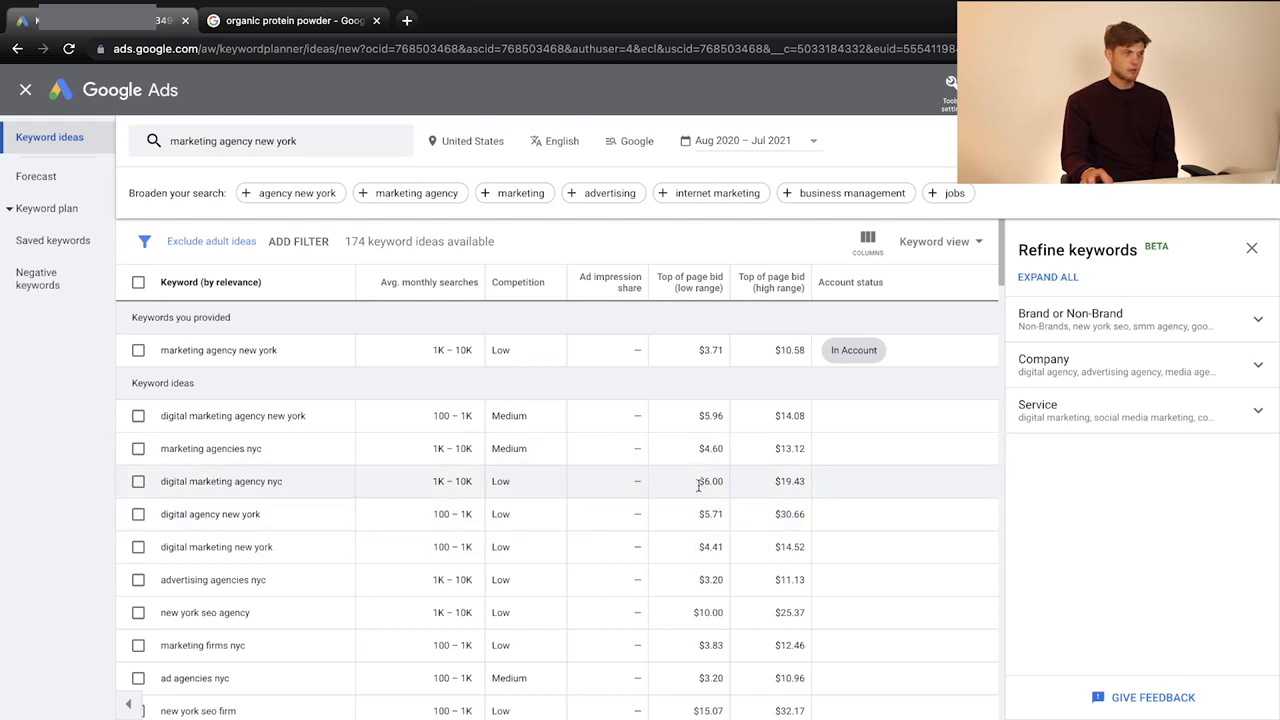
{"action": "left_click_drag", "start_coordinate": [699, 485], "coordinate": [731, 483]}
{"action": "left_click", "coordinate": [775, 484]}
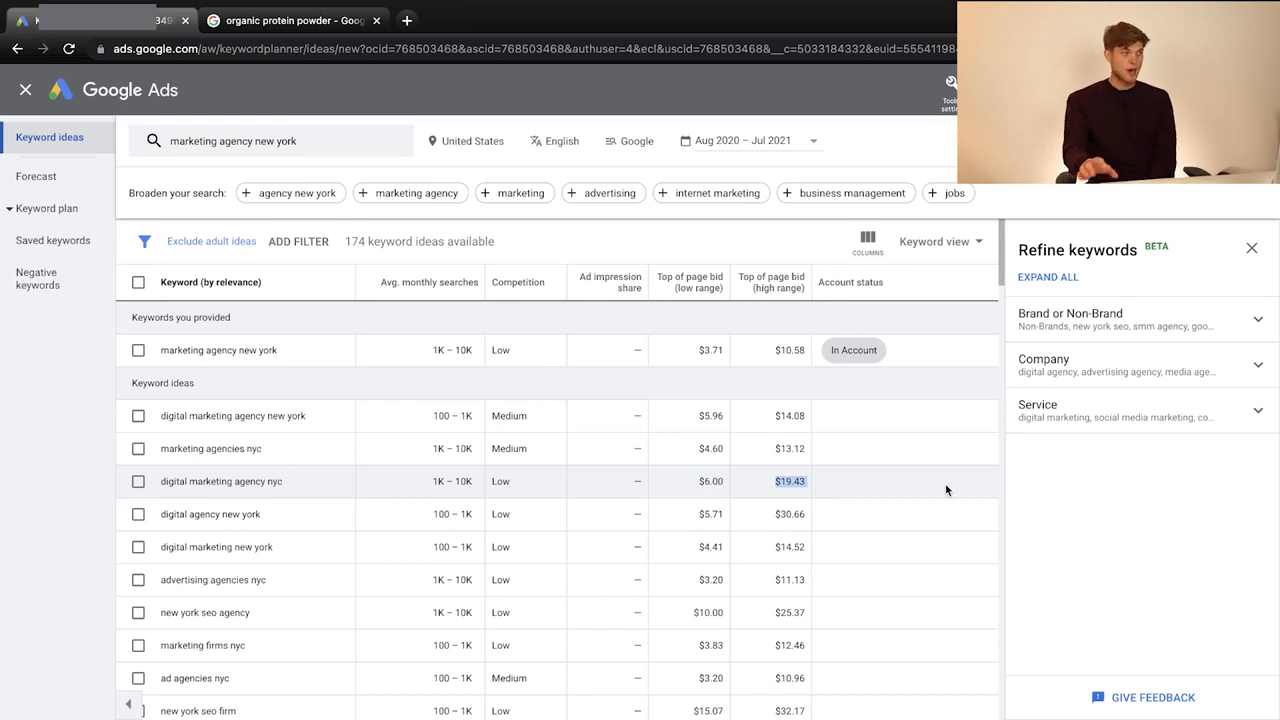
Select marketing agencies nyc, digital marketing agency nyc, digital agency new york, advertising agencies nyc and new york seo agency, and start a new ad group.
{"action": "left_click", "coordinate": [138, 448]}
{"action": "left_click", "coordinate": [138, 514]}
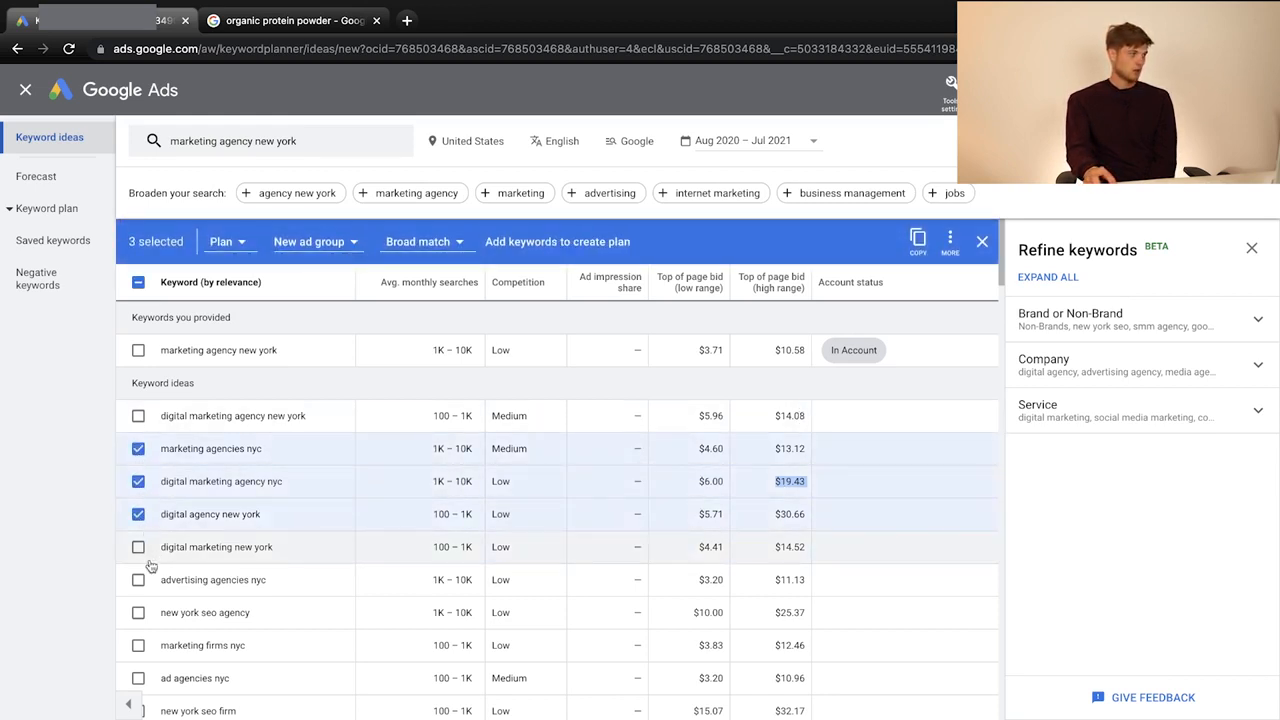
{"action": "left_click", "coordinate": [138, 580]}
{"action": "left_click", "coordinate": [139, 616]}
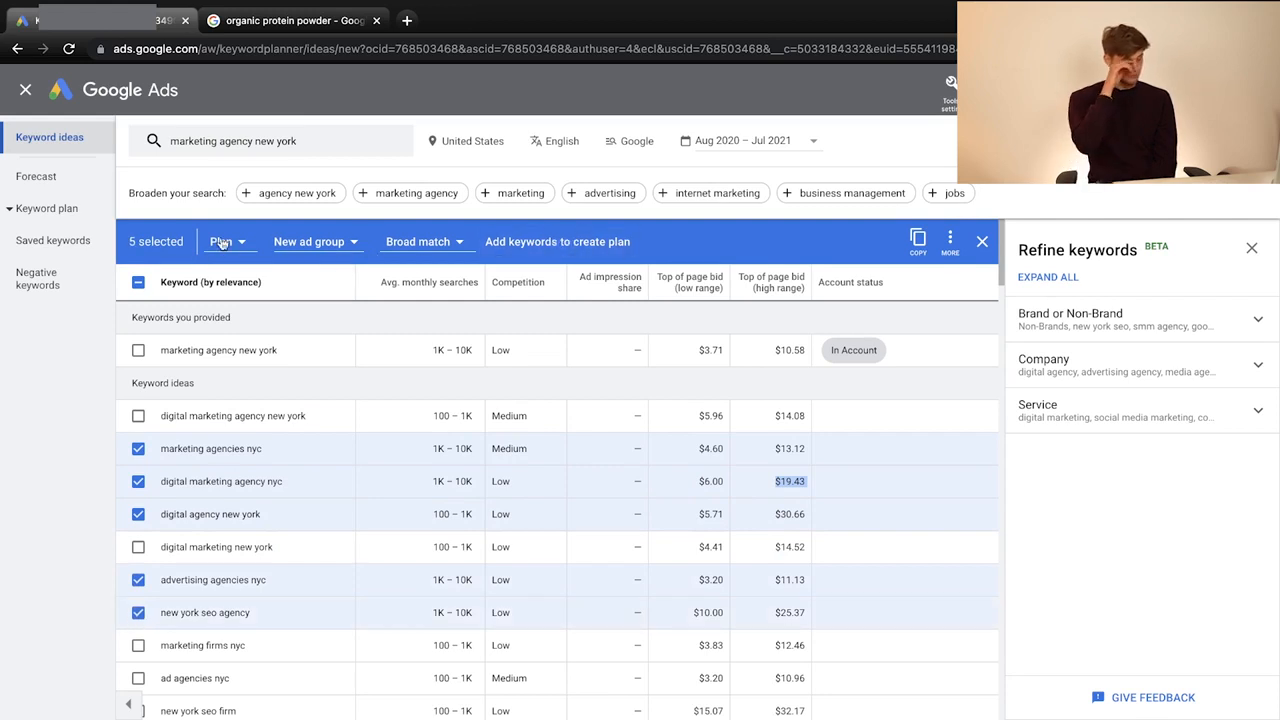
{"action": "left_click", "coordinate": [318, 248]}
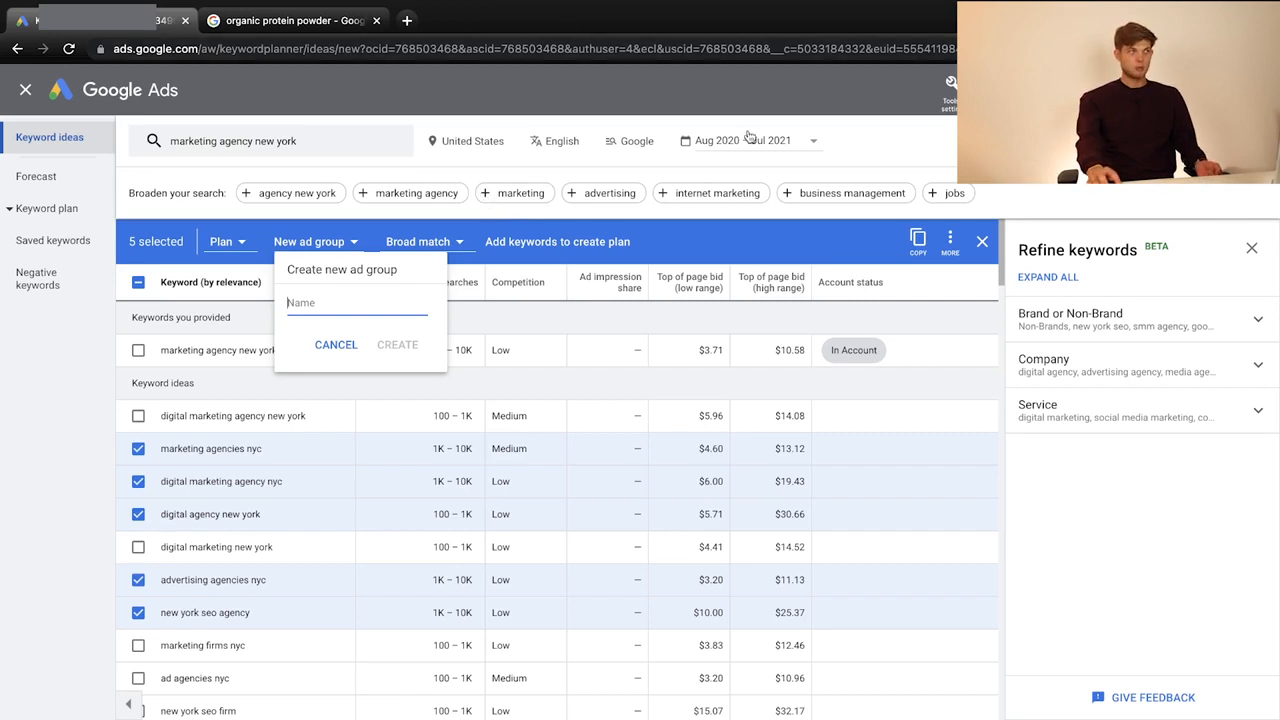
View the date range options for the keyword ideas and return to the overview of all campaigns.
{"action": "left_click", "coordinate": [750, 140]}
{"action": "left_click", "coordinate": [720, 132]}
{"action": "left_click", "coordinate": [714, 141]}
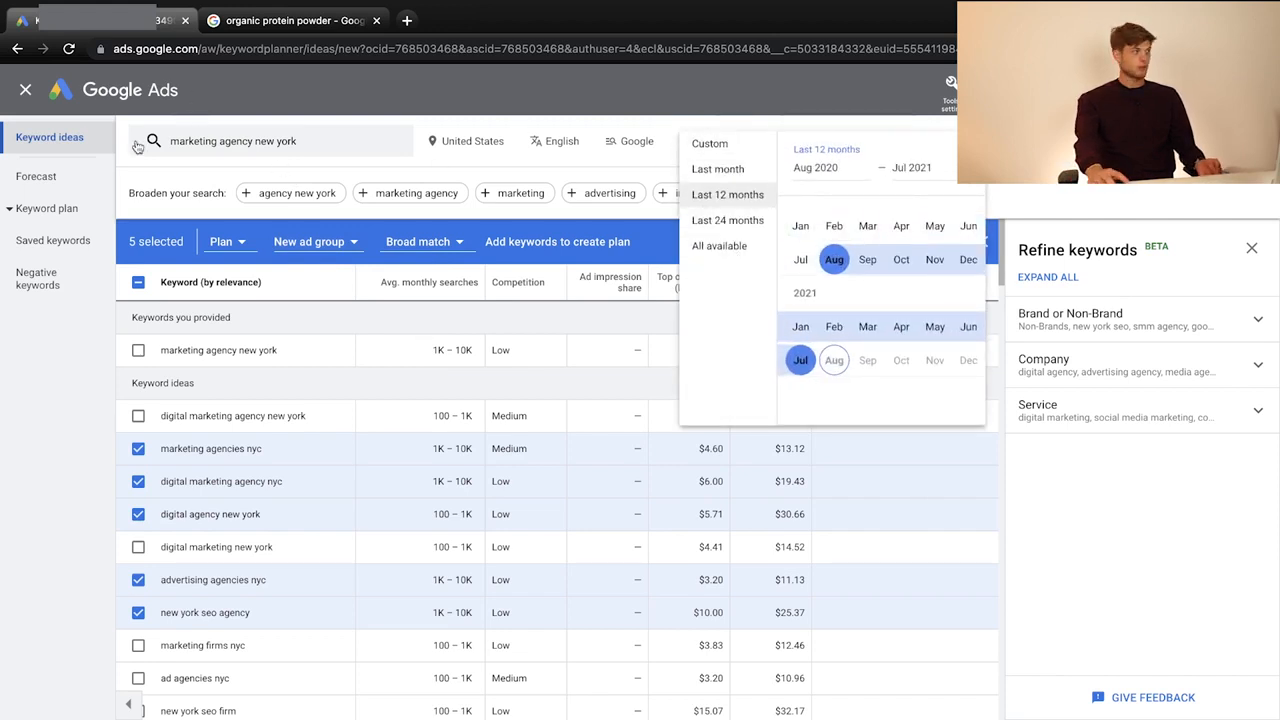
{"action": "left_click", "coordinate": [139, 90]}
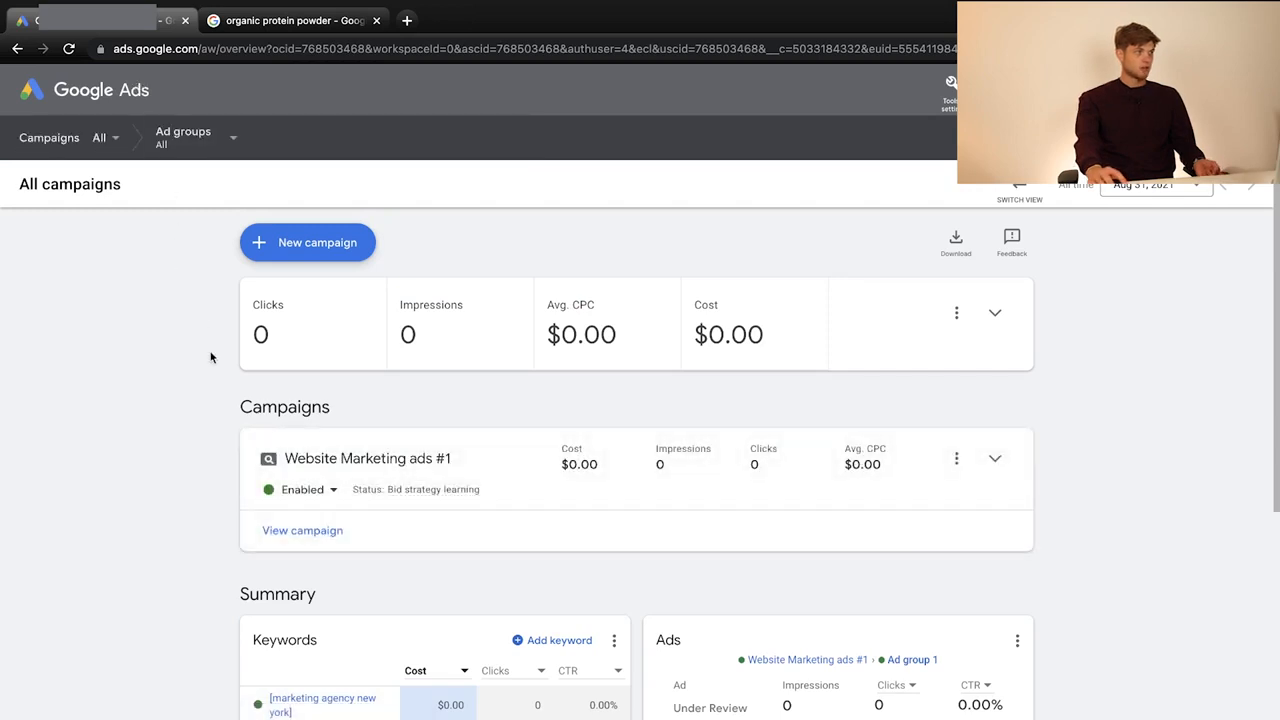